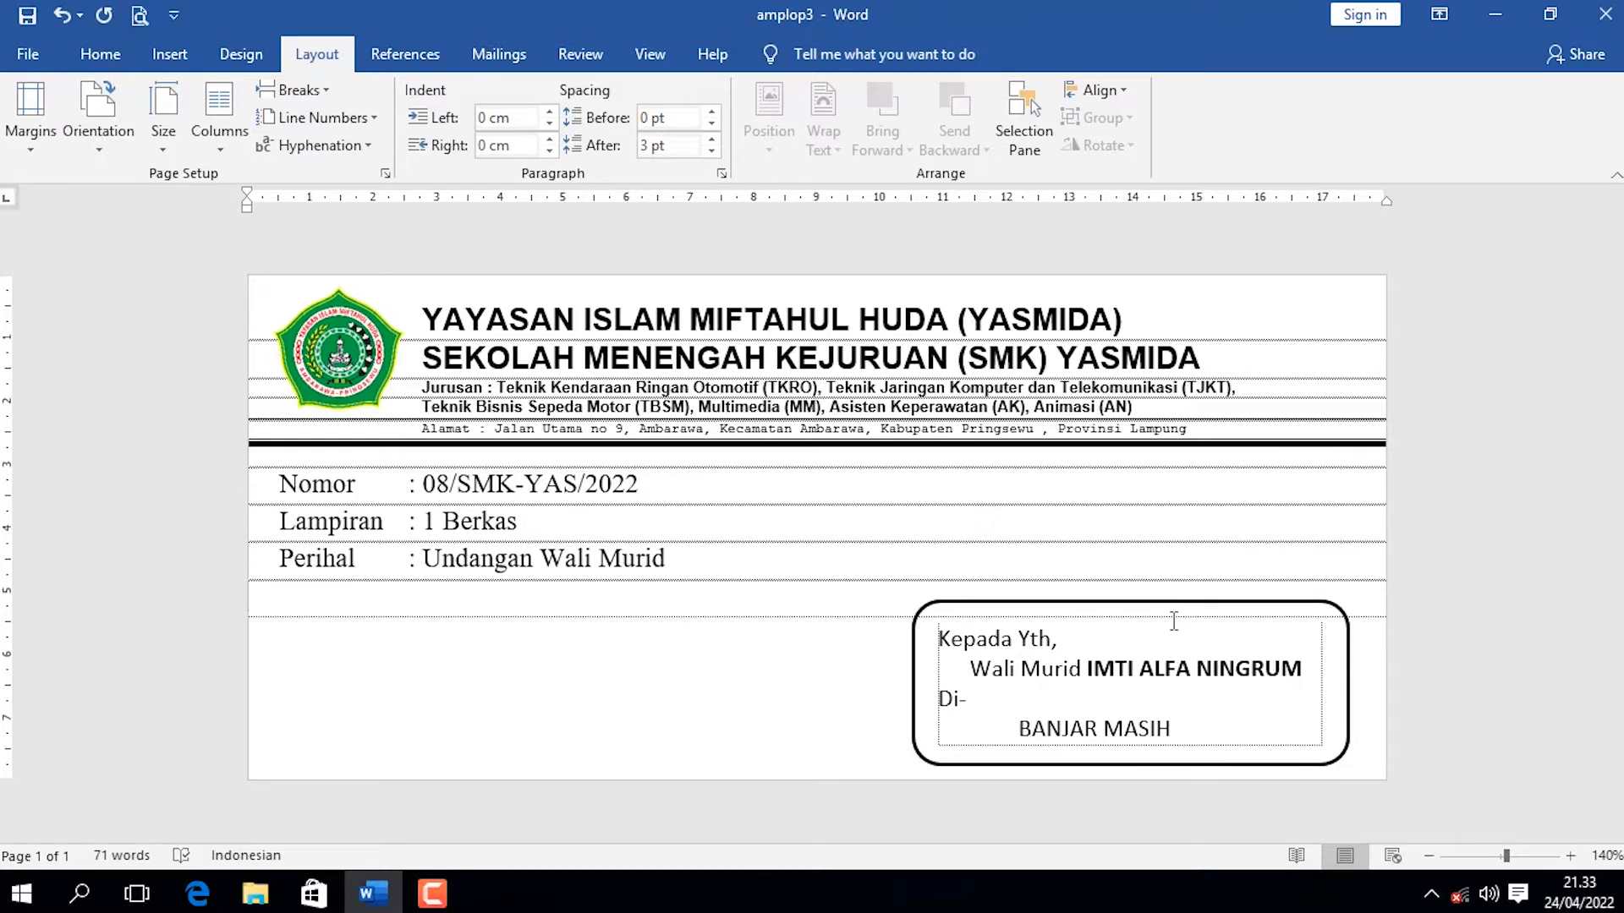
Create a new blank document.
left_click(1166, 668)
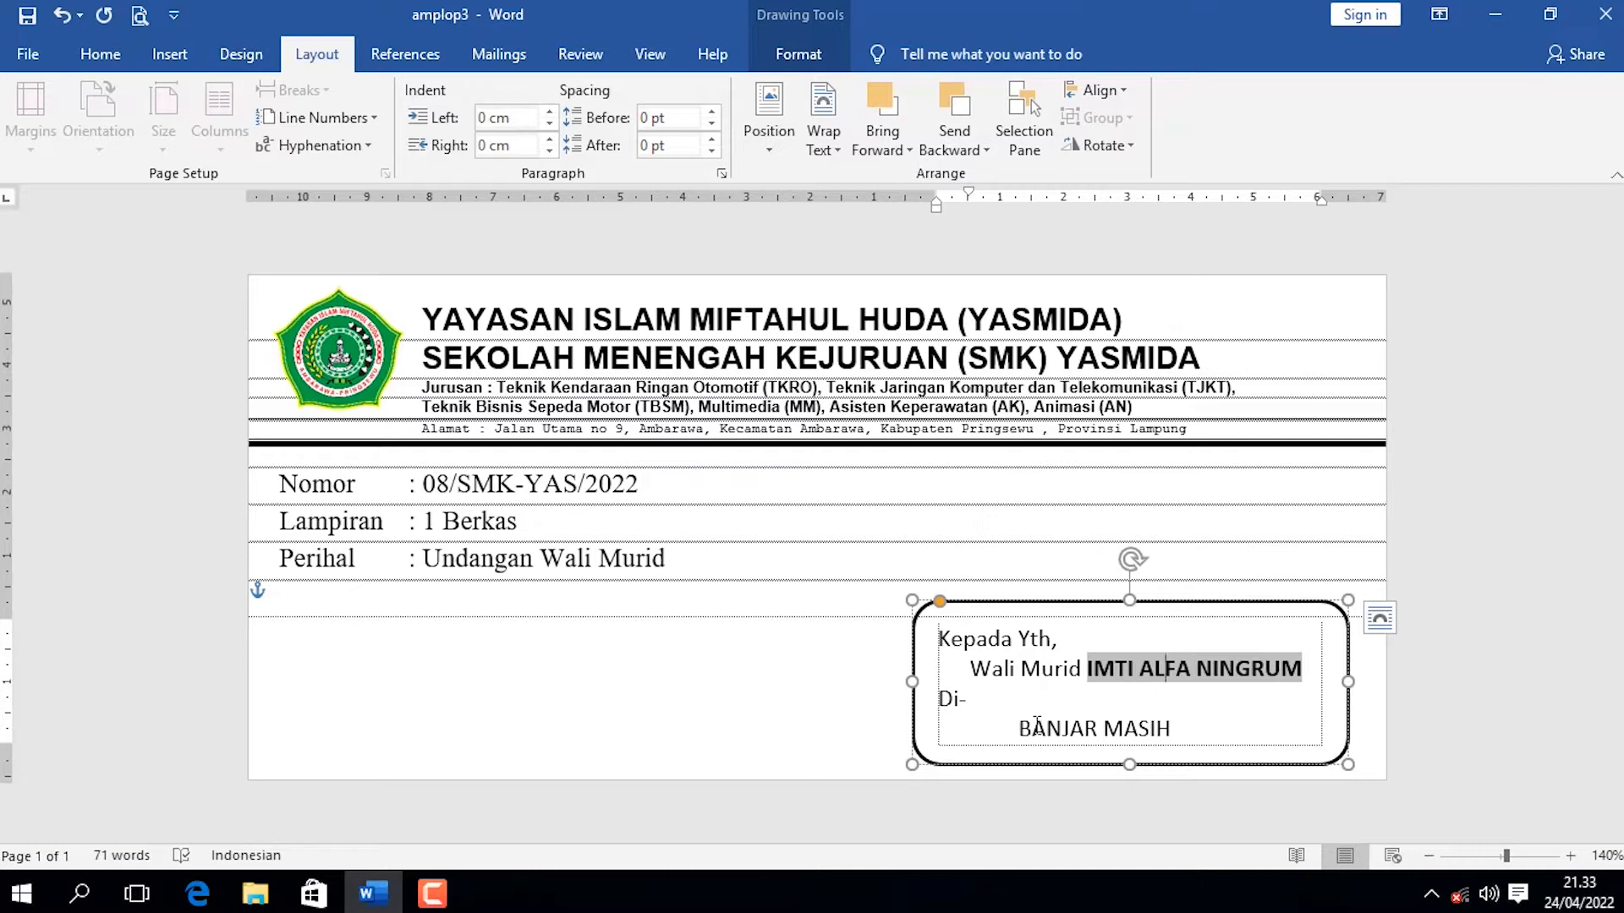
left_click(74, 275)
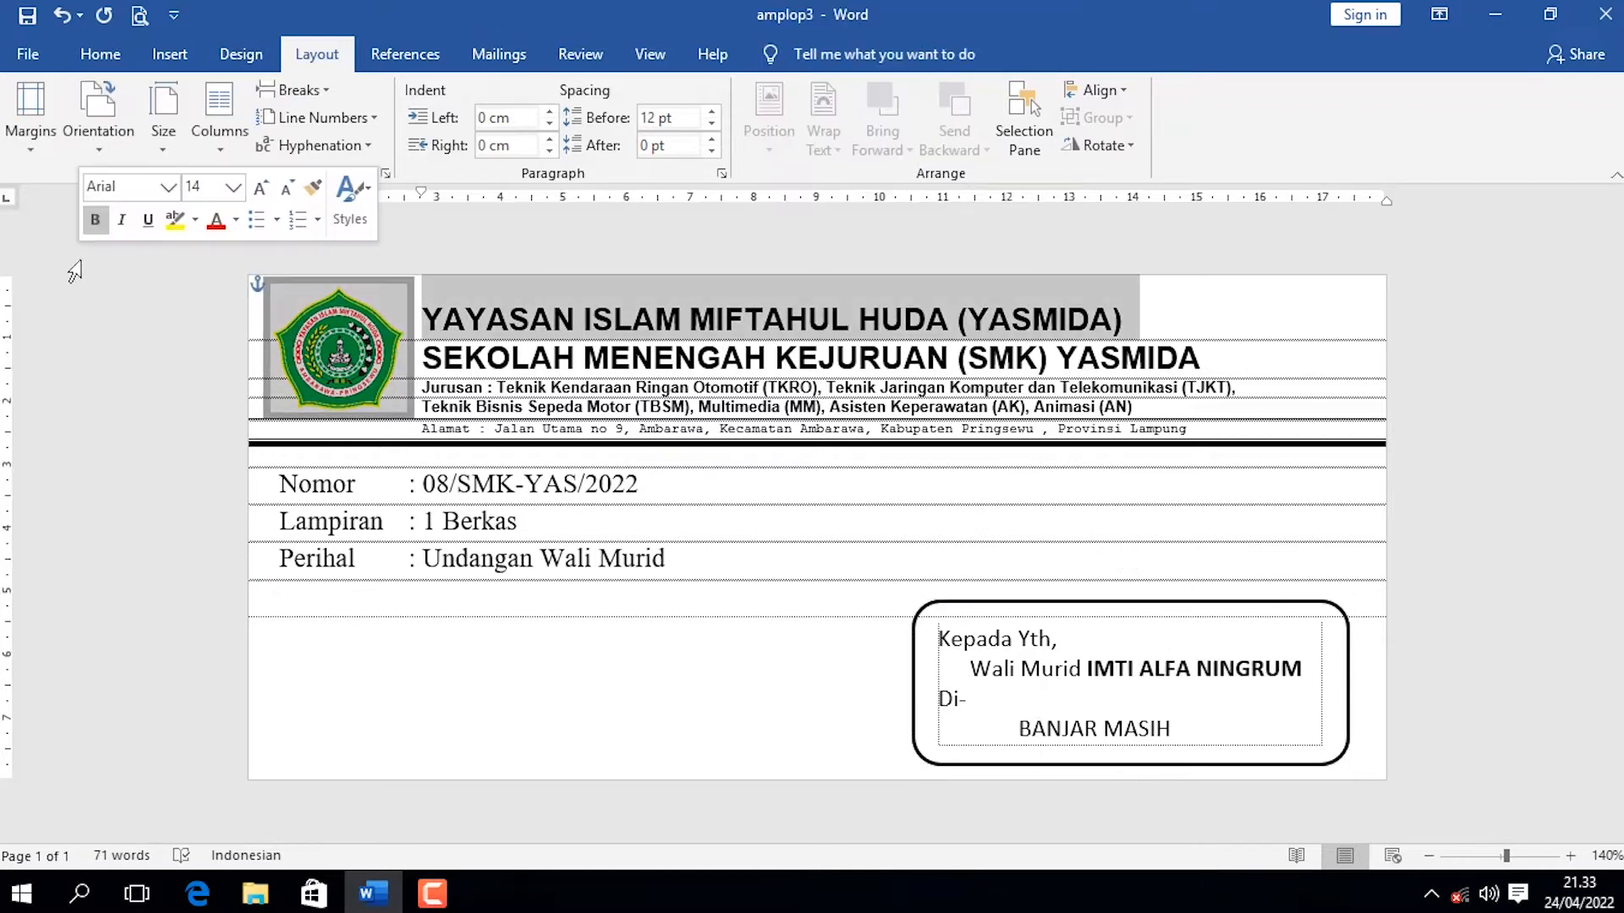
left_click(28, 53)
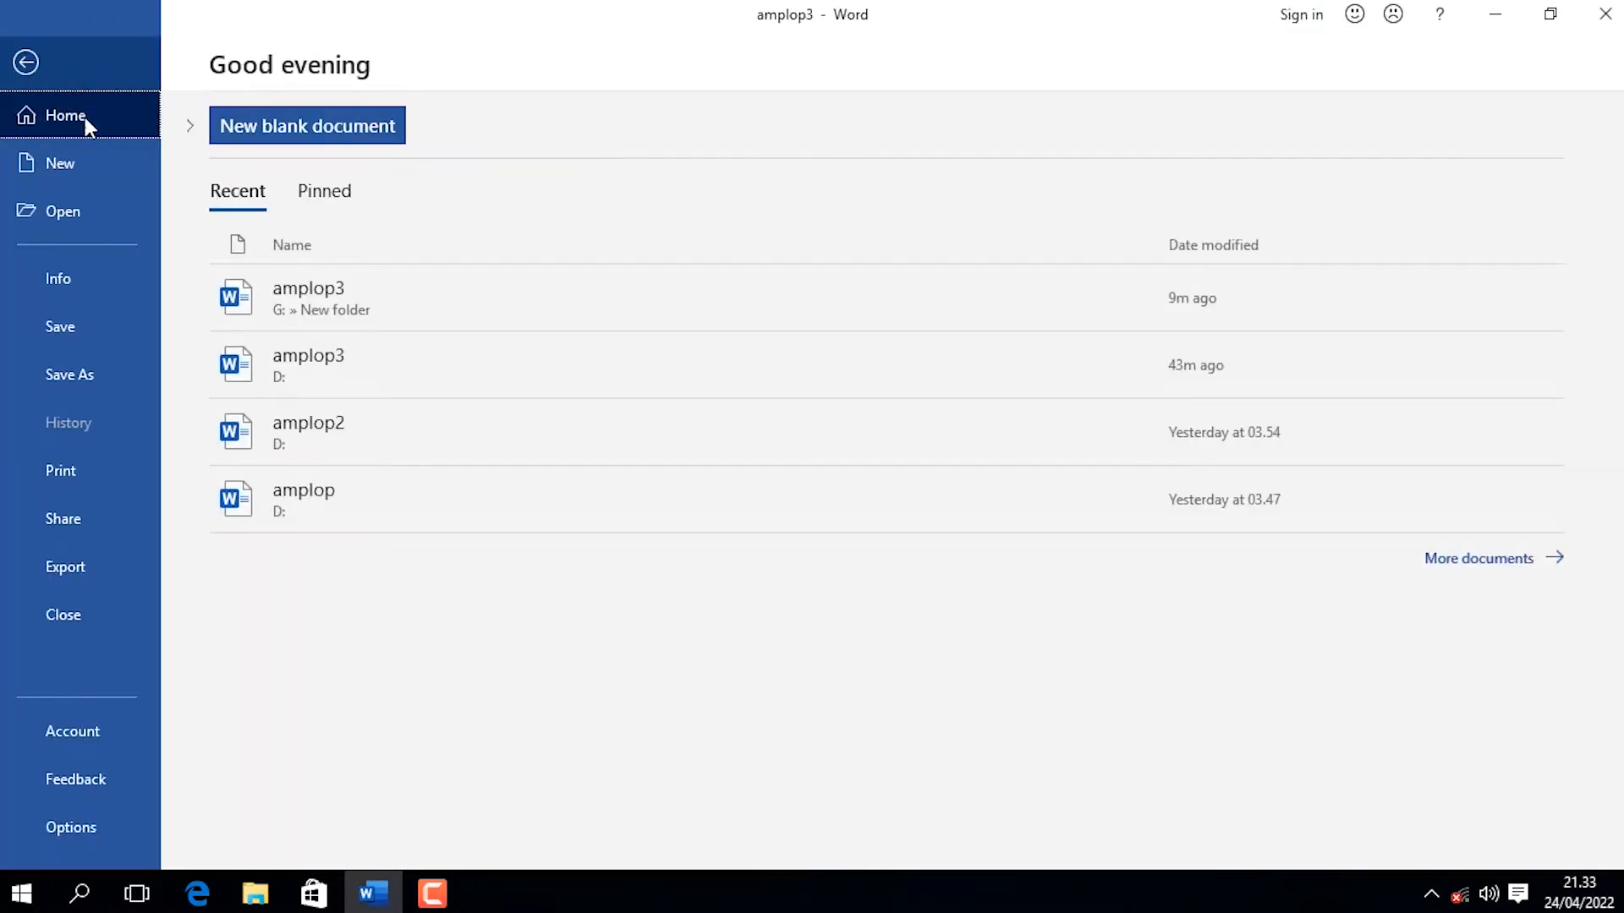
left_click(359, 130)
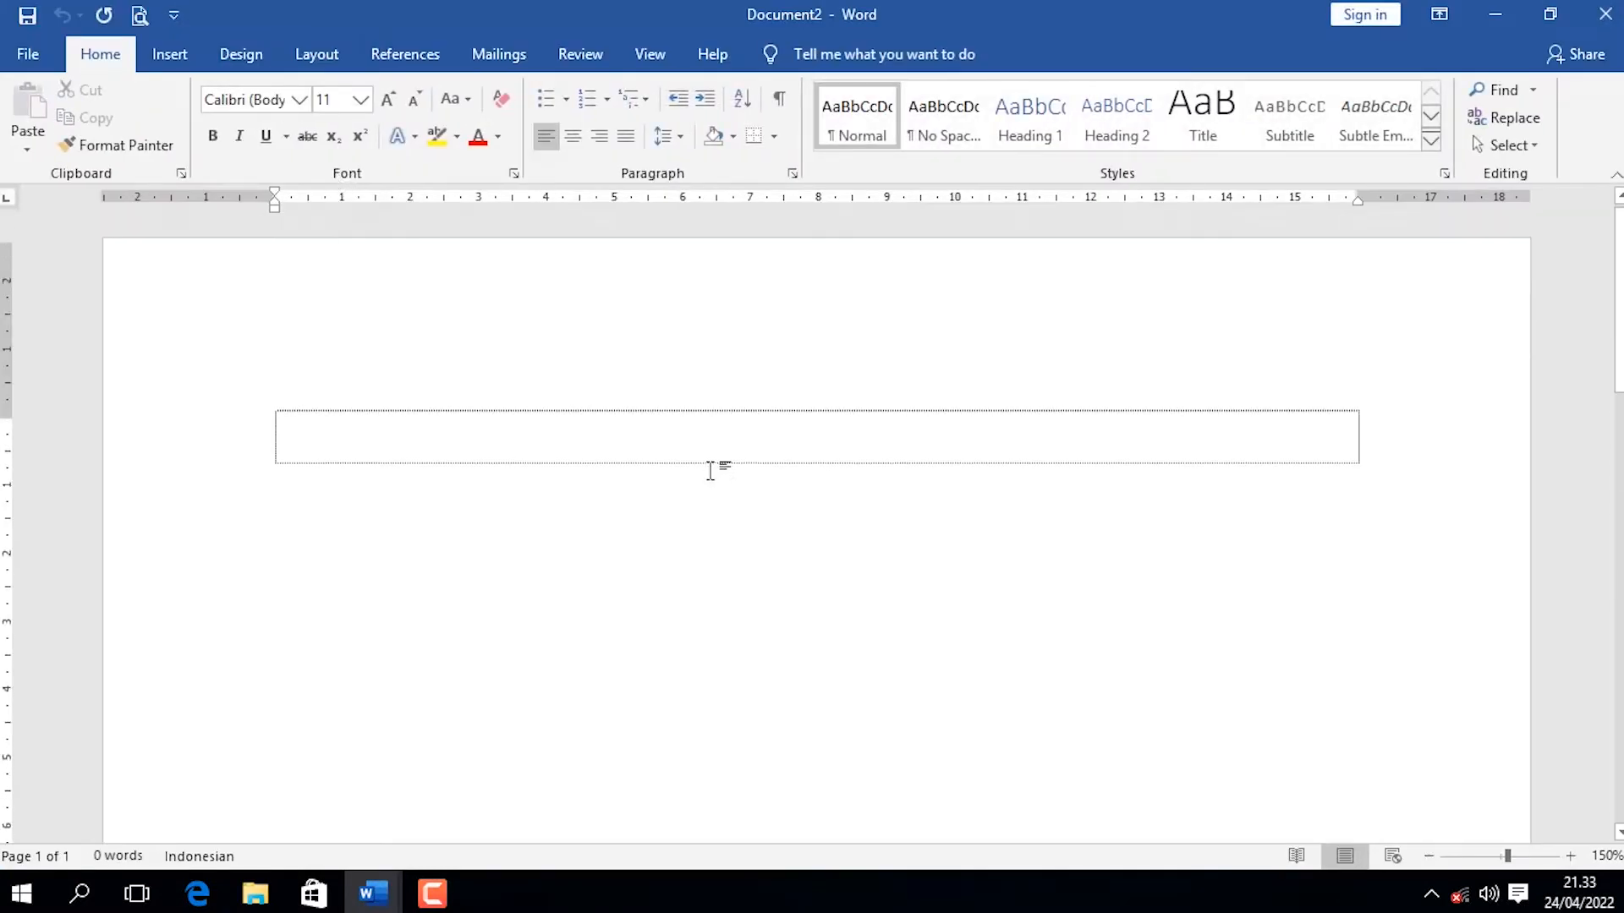
Set the top, bottom, left and right page margins to 0 for the whole document.
left_click(291, 53)
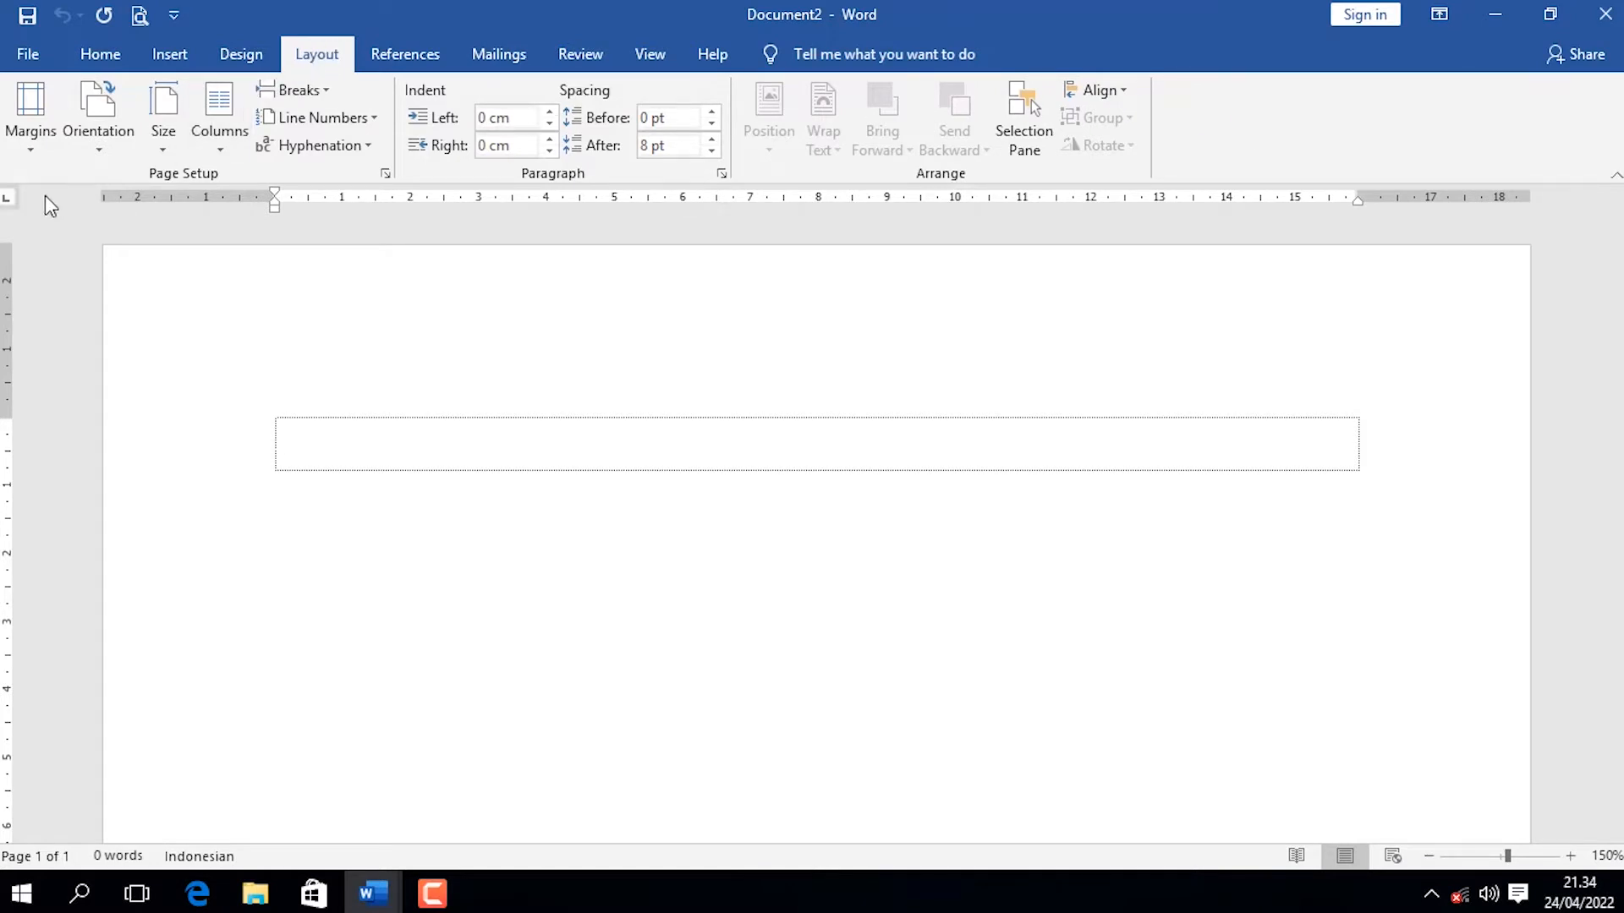
left_click(32, 145)
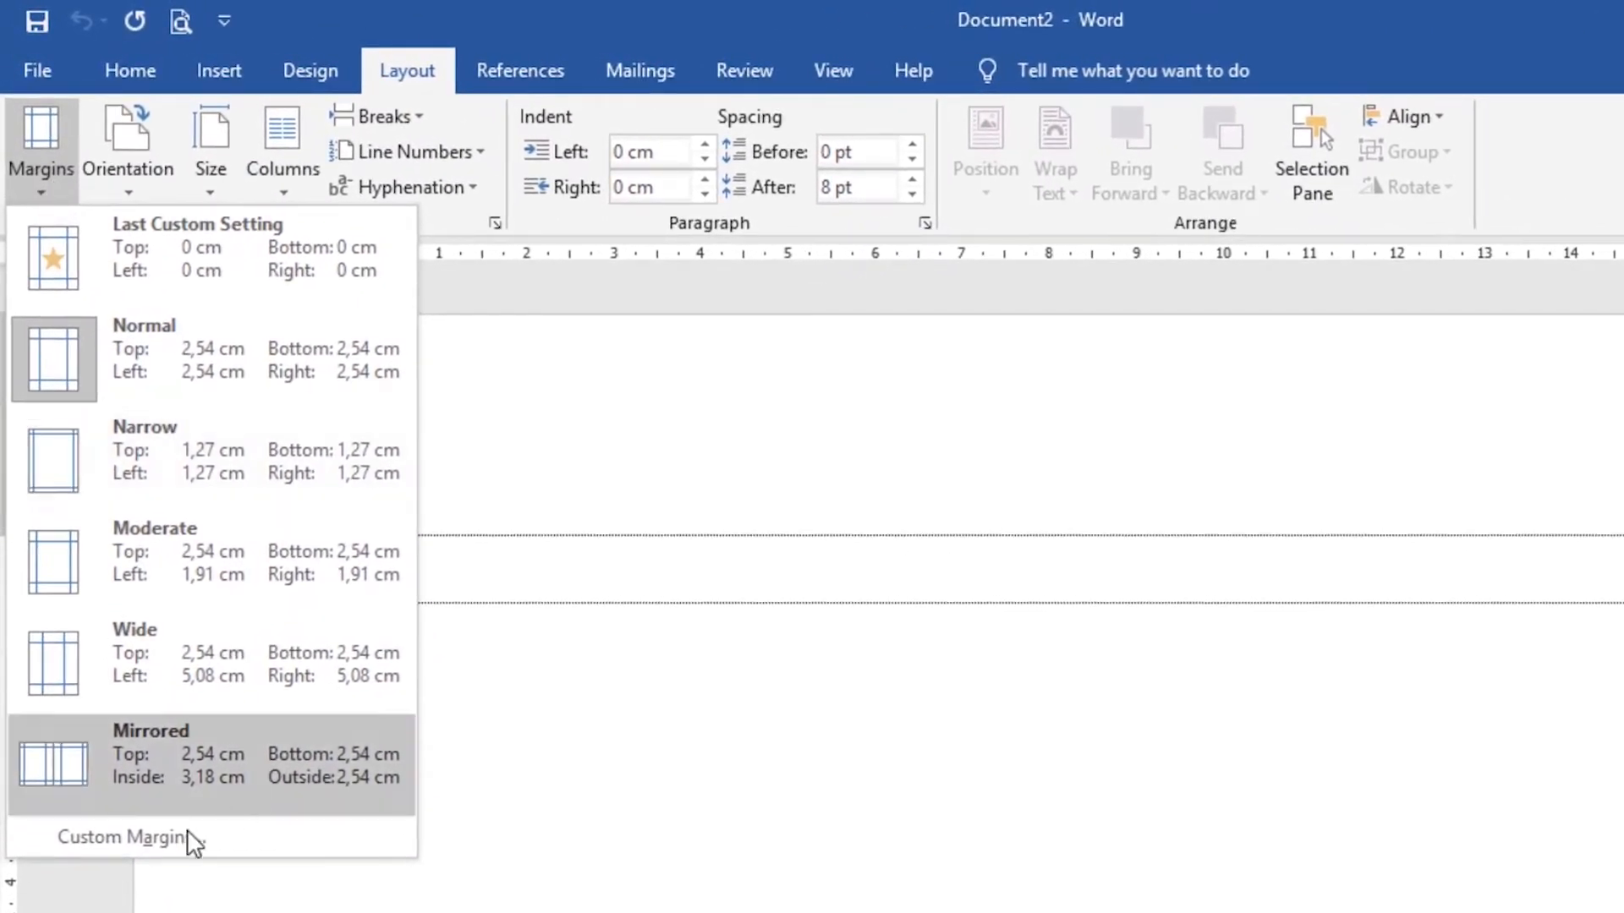
left_click(127, 838)
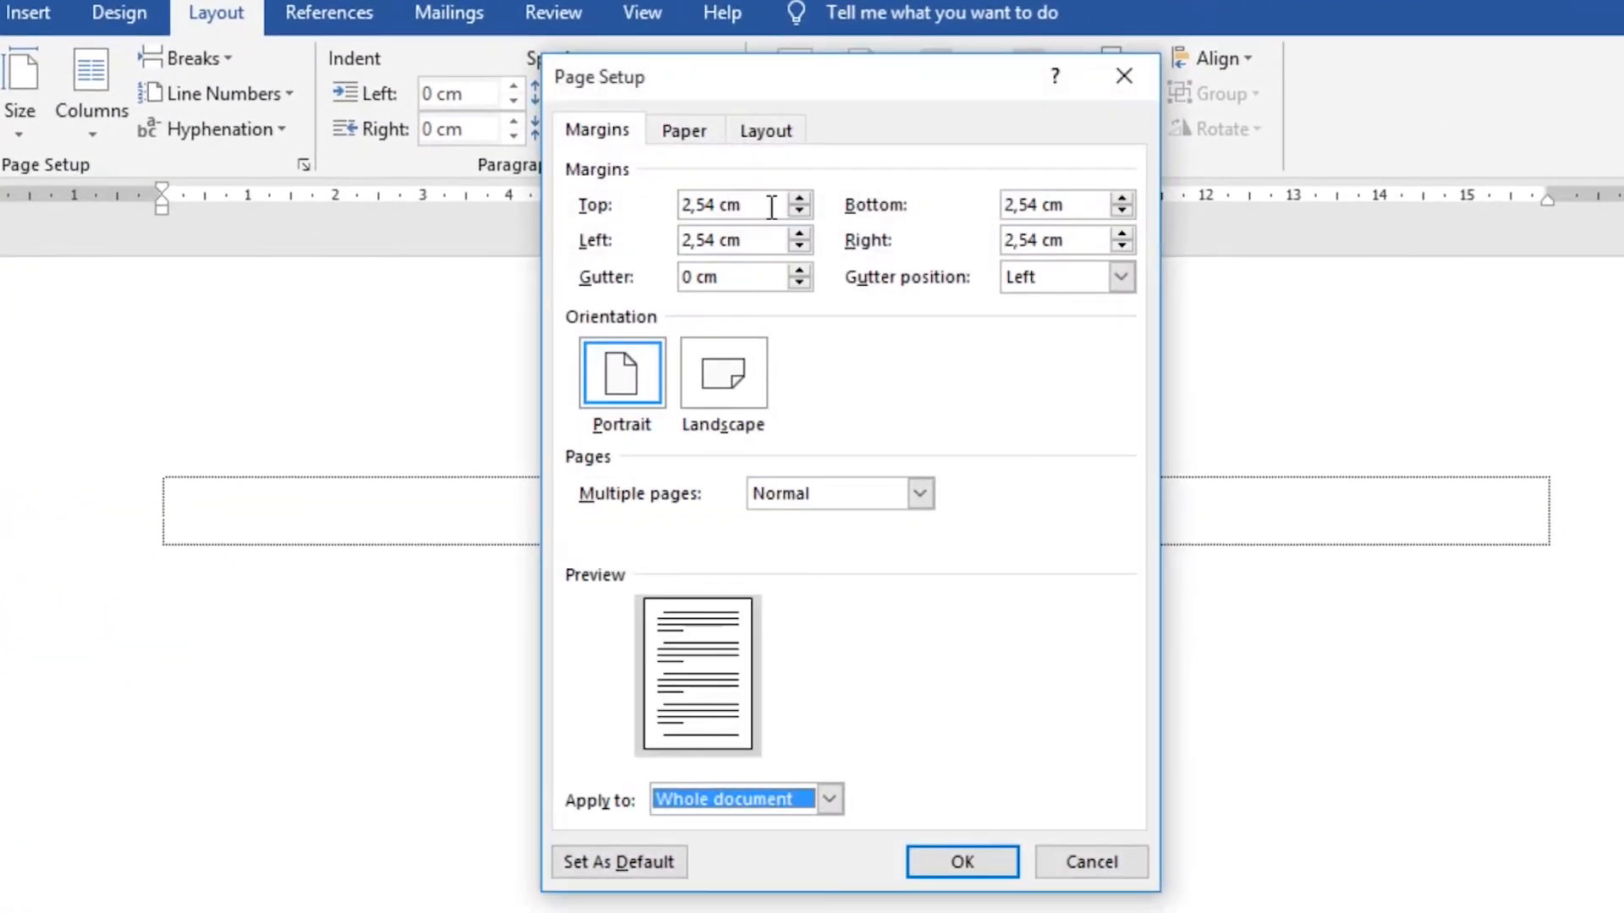
type("0")
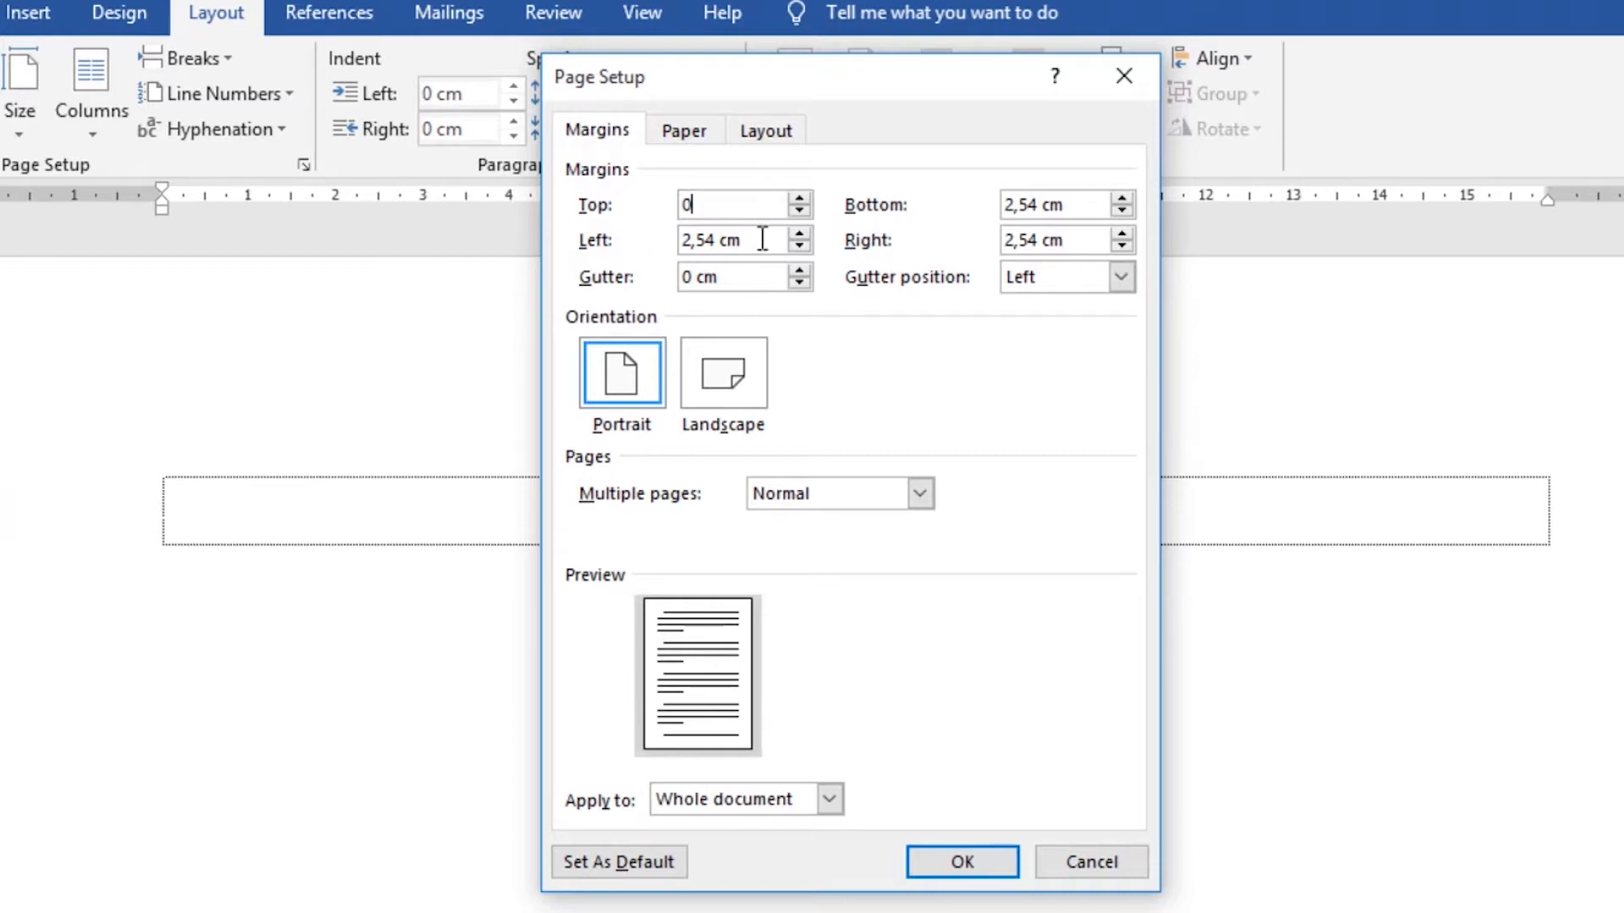
key("Tab")
type("0")
key("Tab")
type("0")
key("Tab")
type("0")
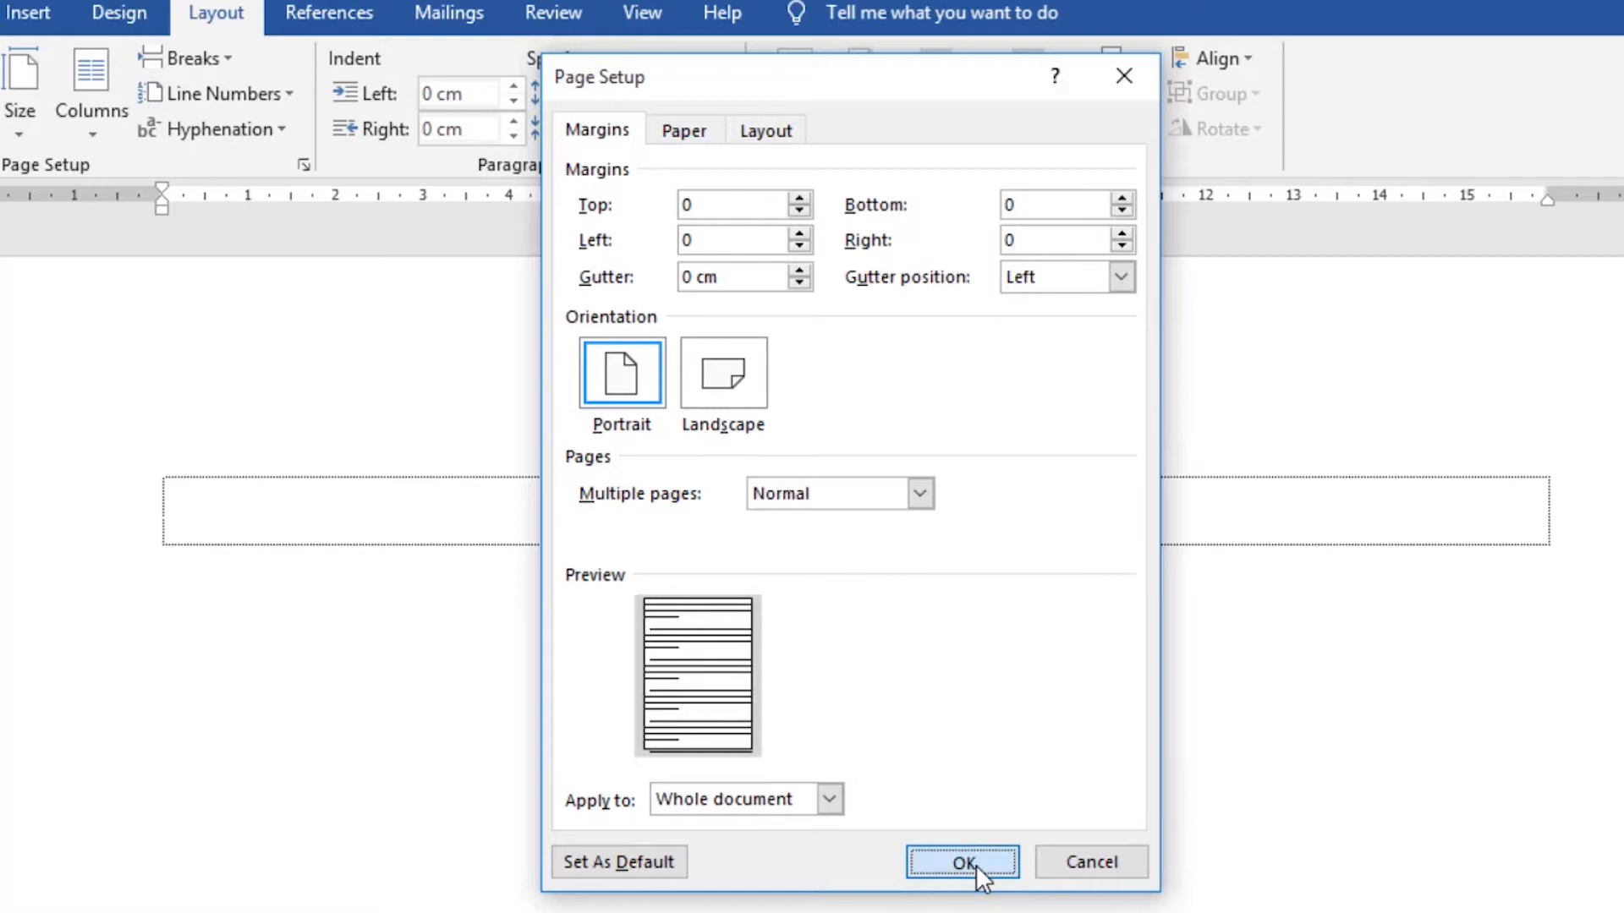
left_click(975, 864)
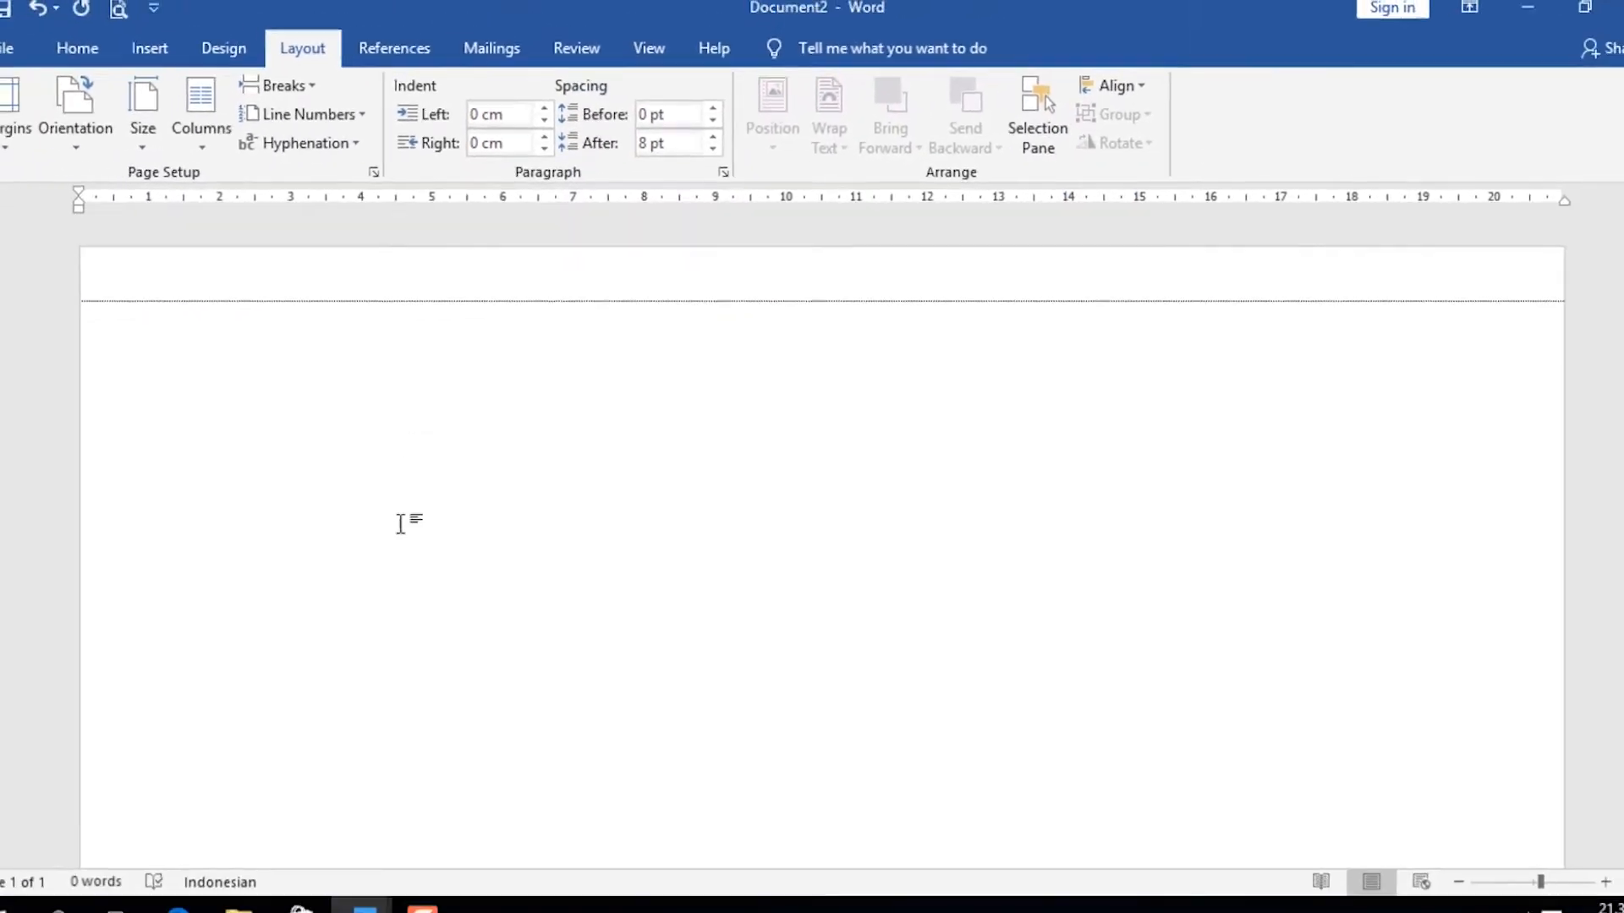
Set a custom paper size for the whole document, 229 mm wide and 110 mm high.
scroll(402, 521, "down", 1)
scroll(406, 509, "up", 1)
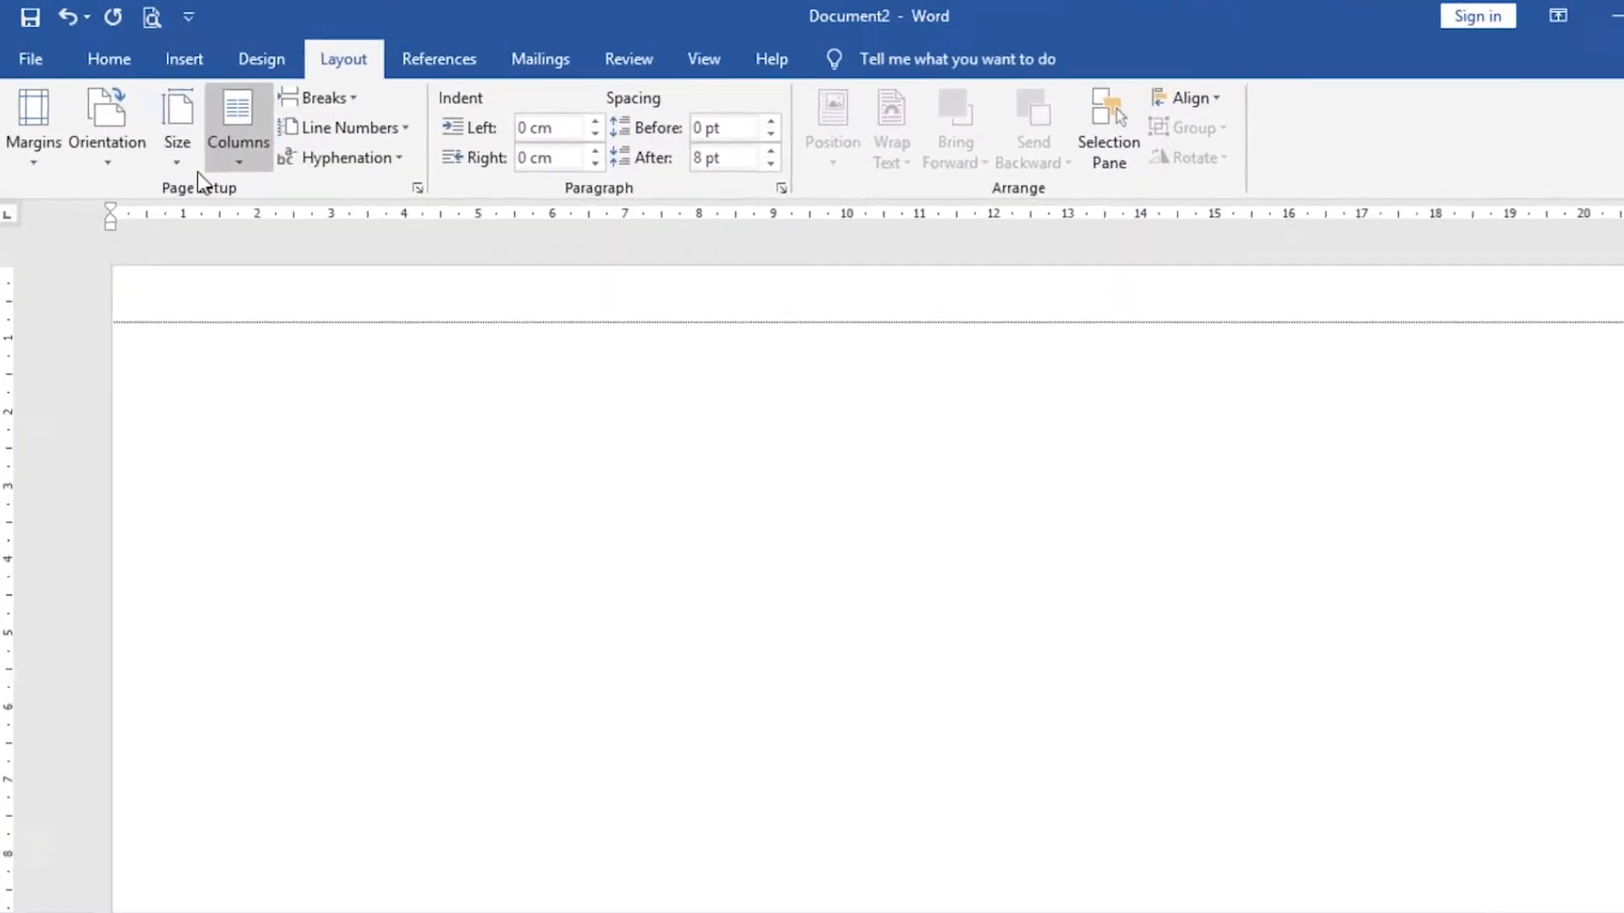
left_click(163, 127)
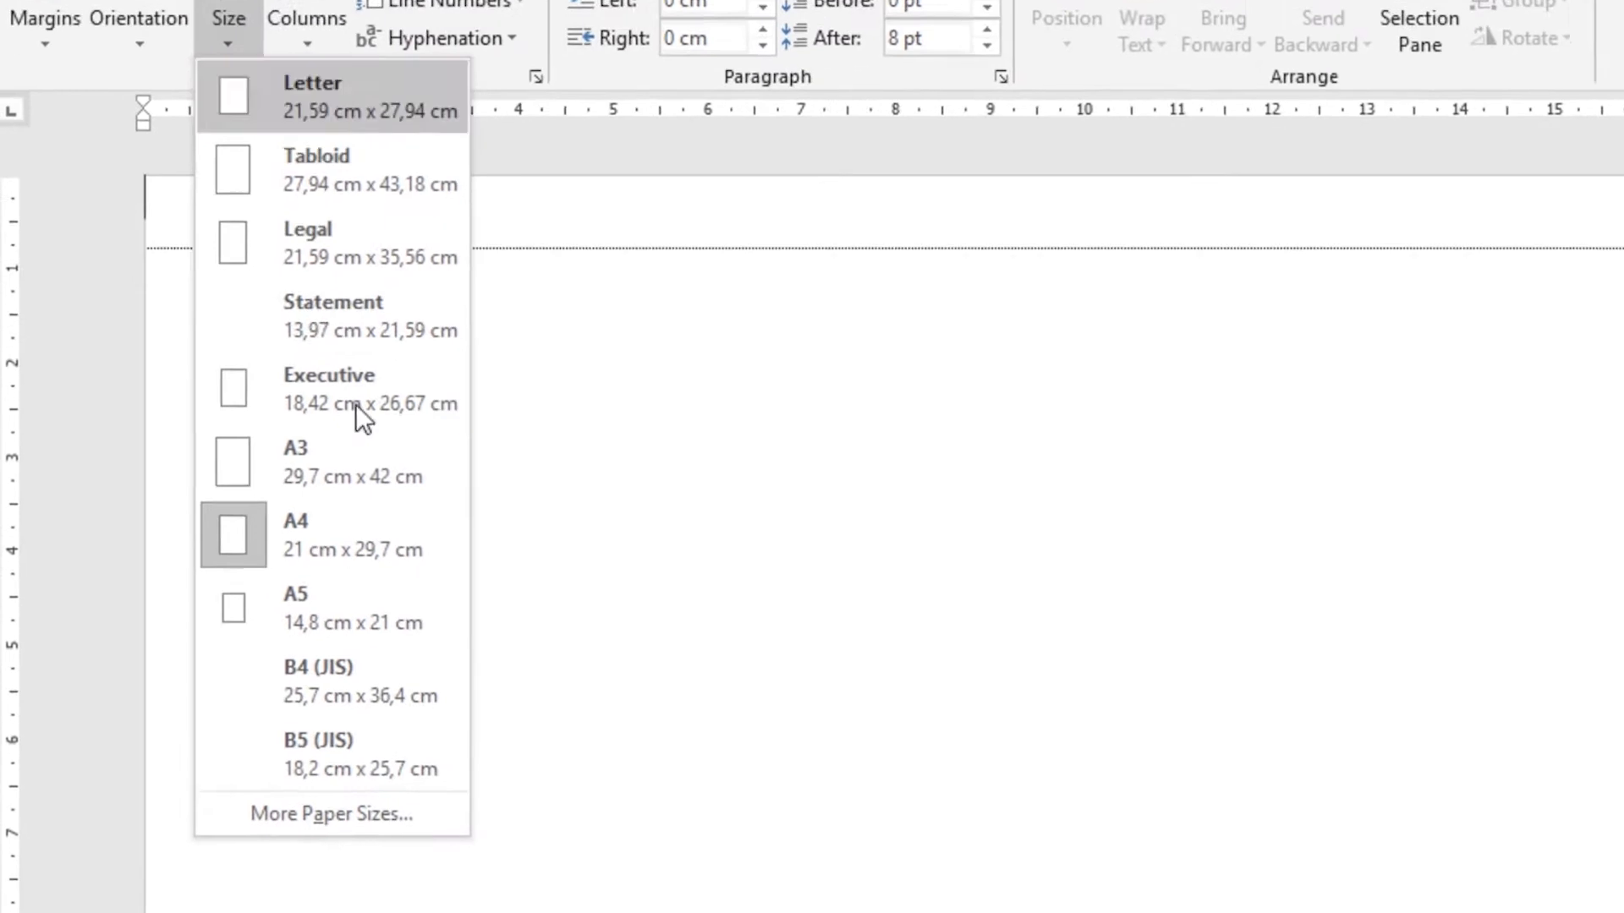
left_click(381, 813)
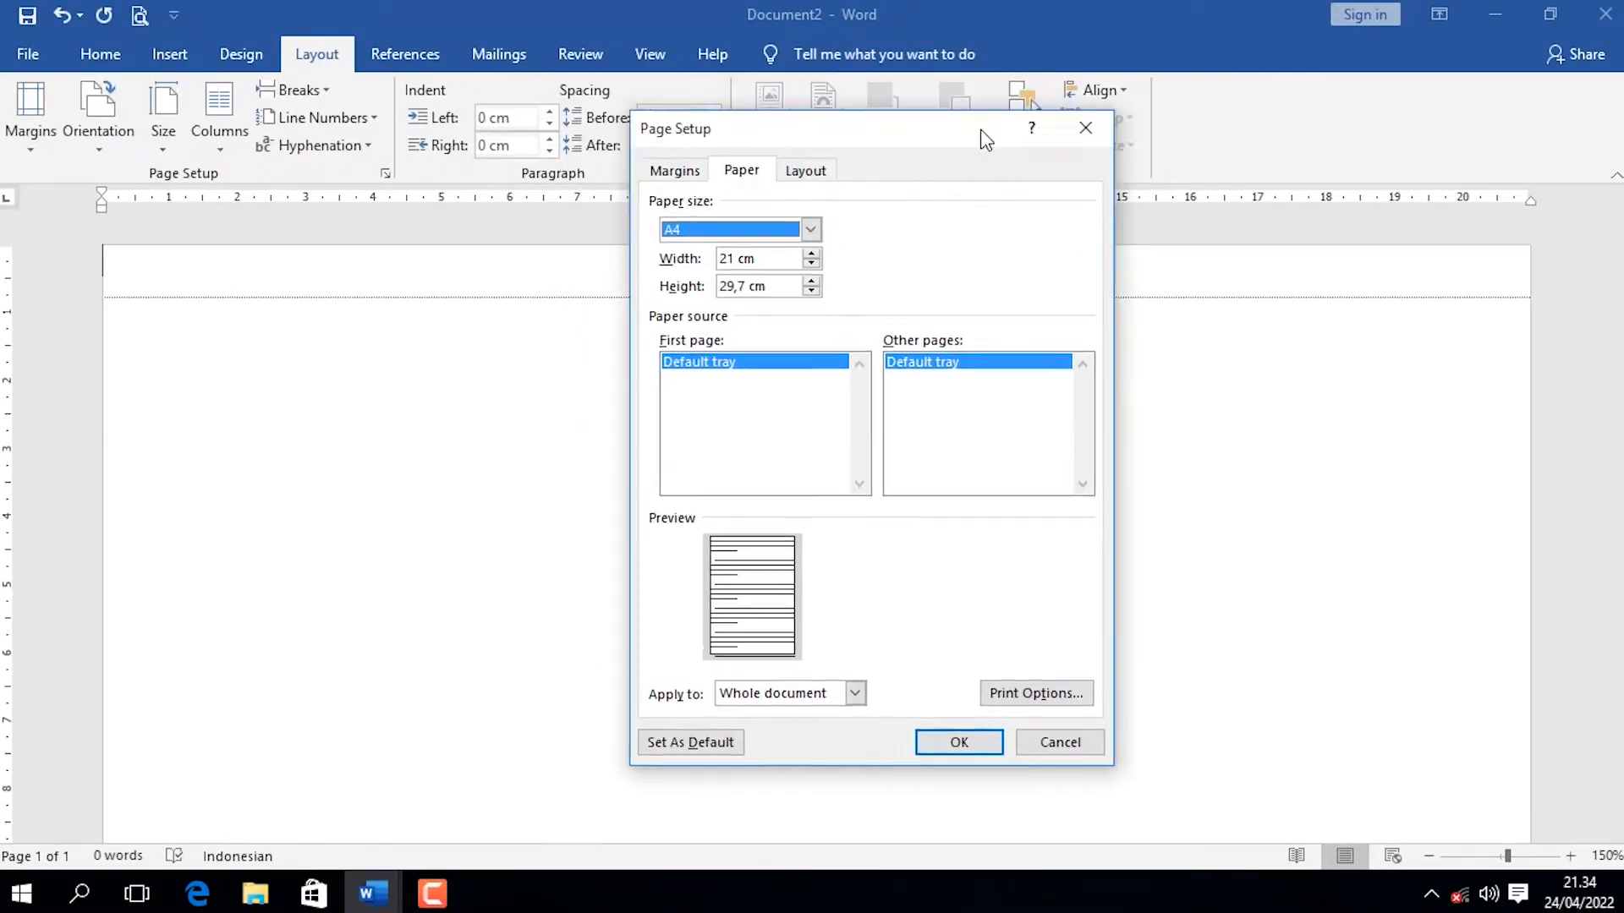
left_click_drag(981, 133, 1320, 170)
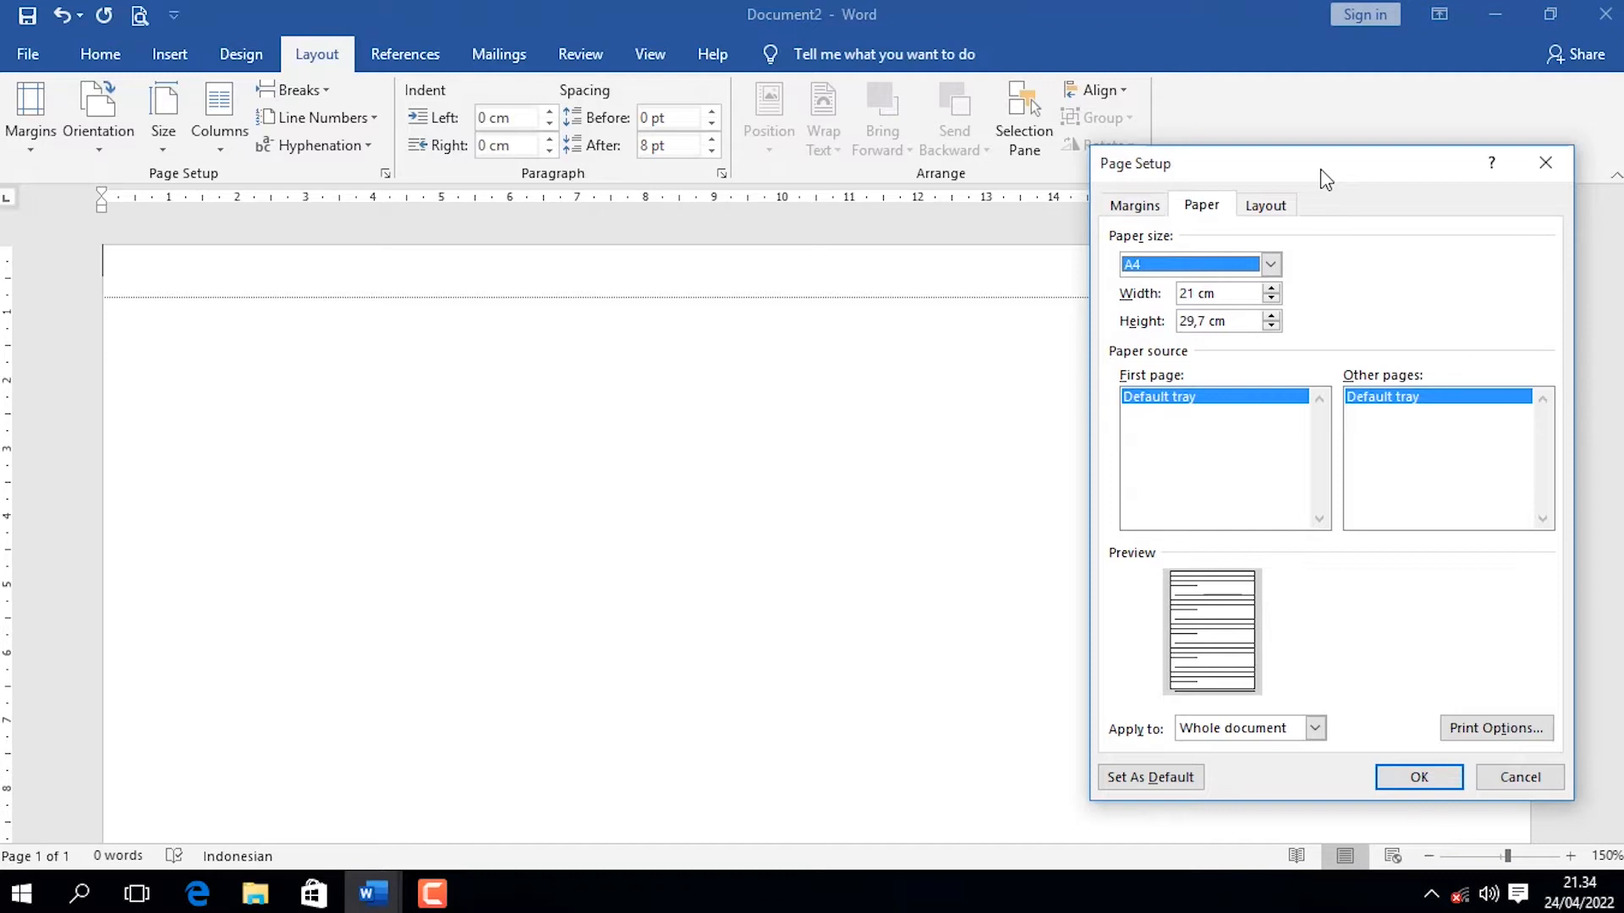
key("Tab")
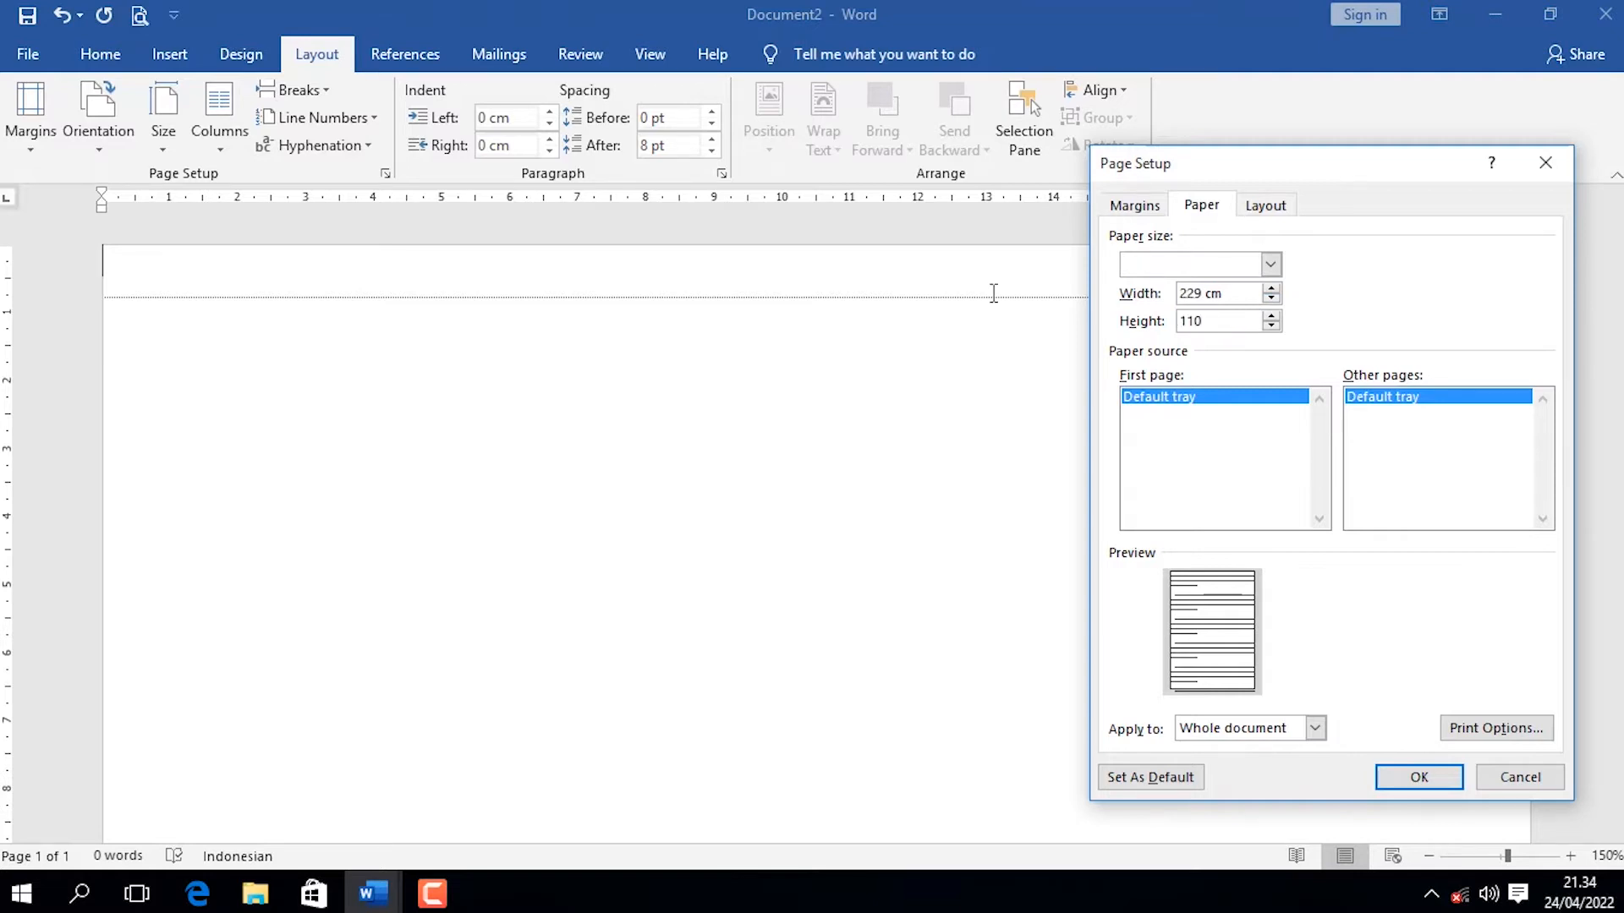
left_click_drag(1165, 288, 1051, 288)
type("229 mm")
left_click(1419, 776)
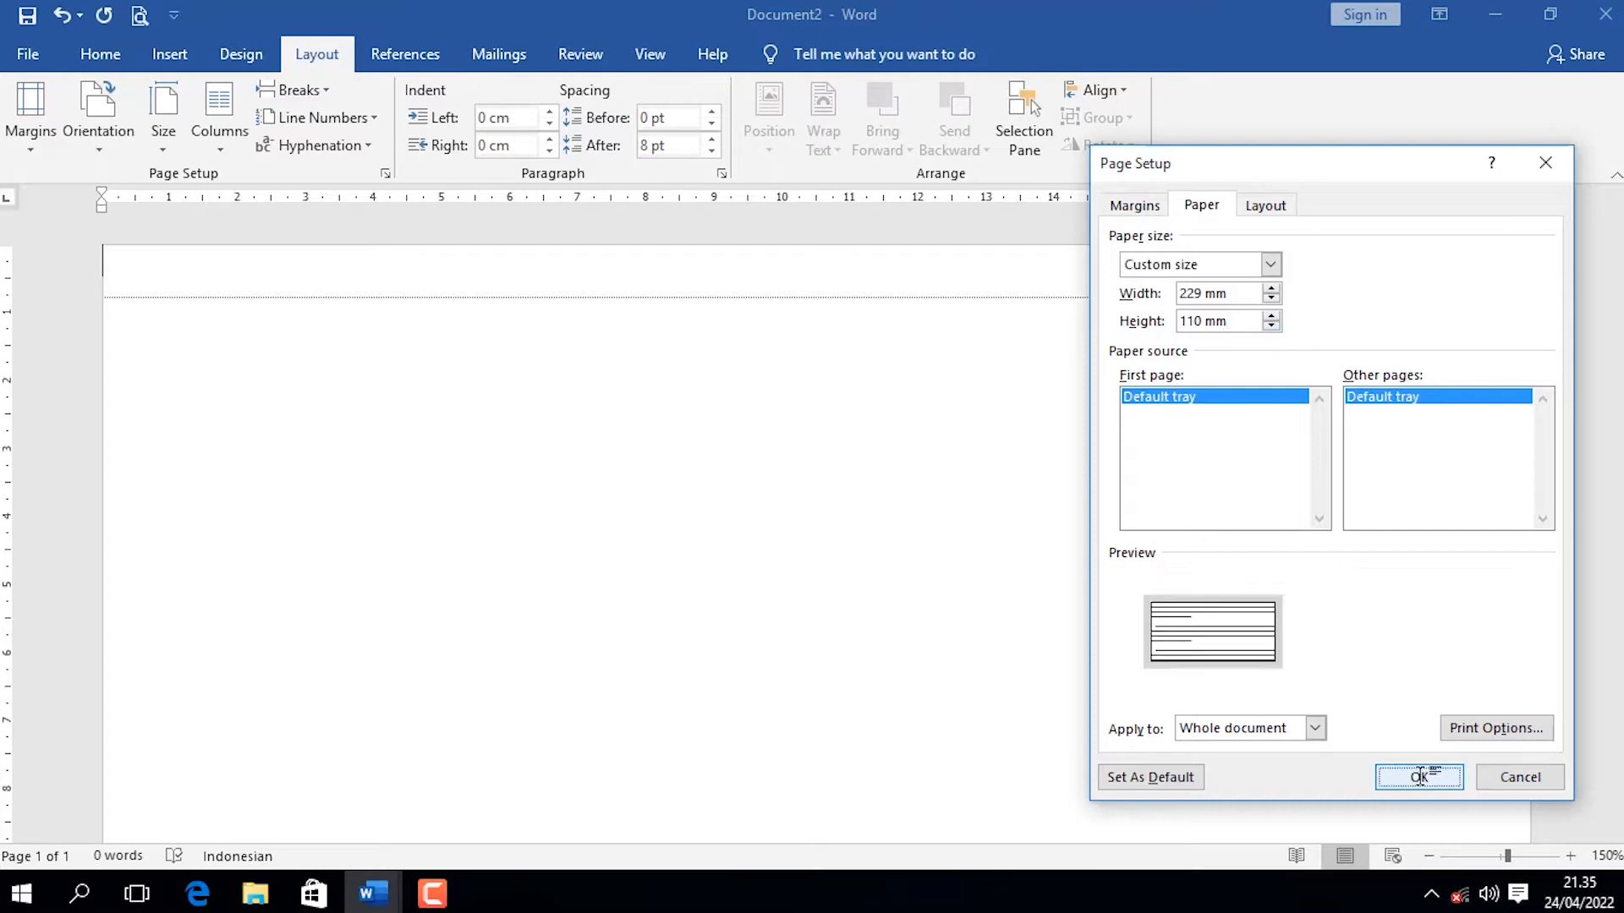
scroll(680, 365, "down", 4)
scroll(761, 465, "up", 1)
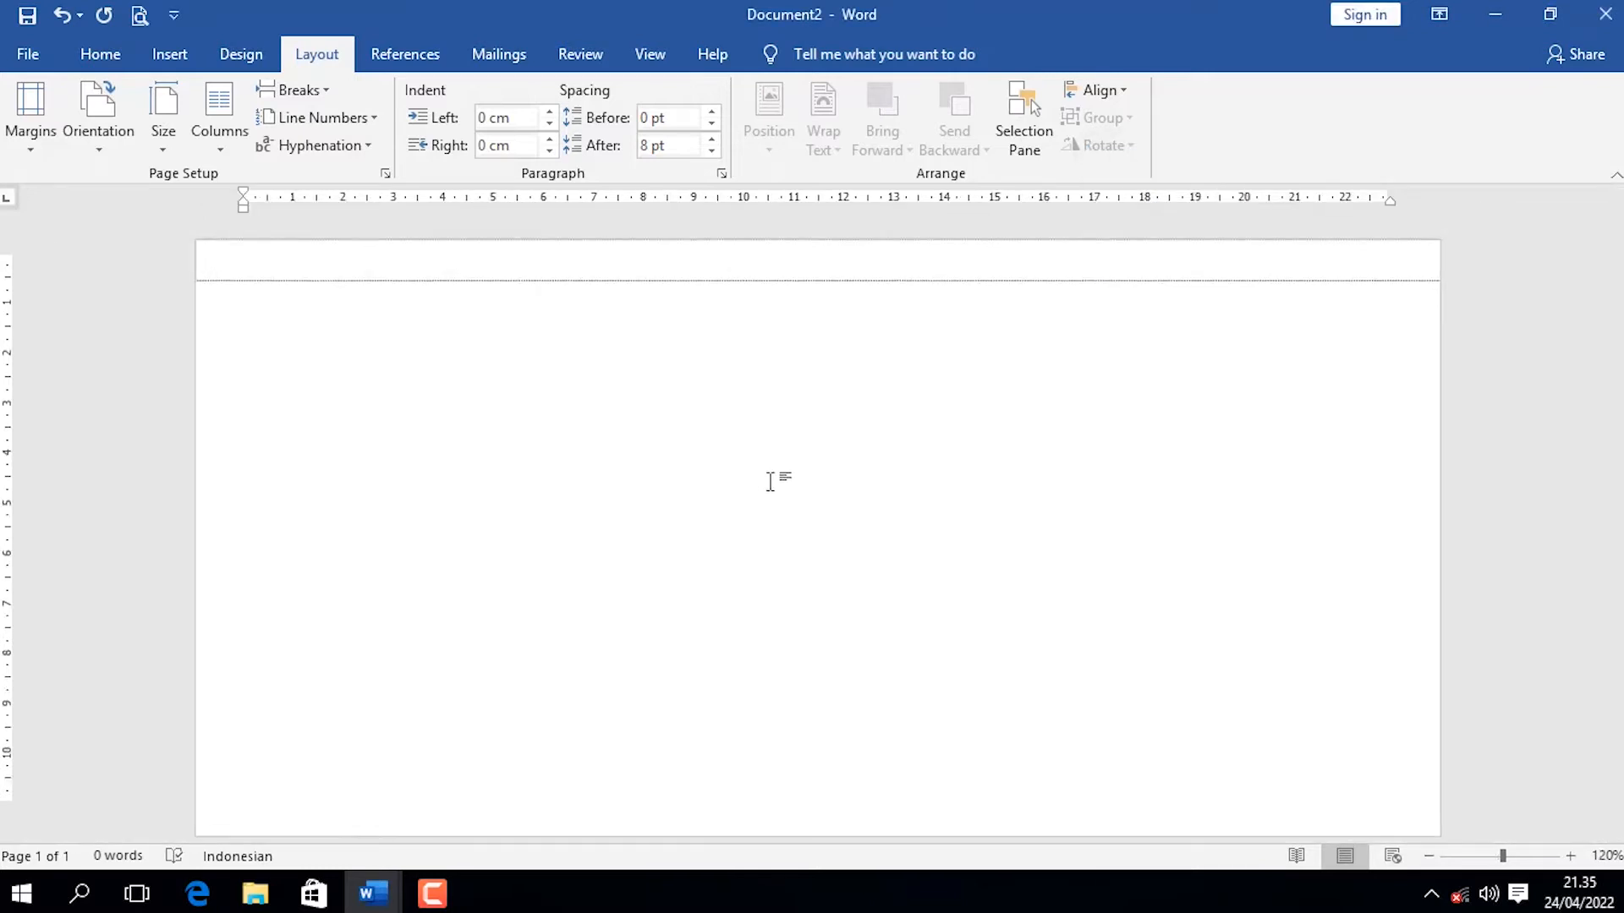
scroll(253, 397, "up", 1)
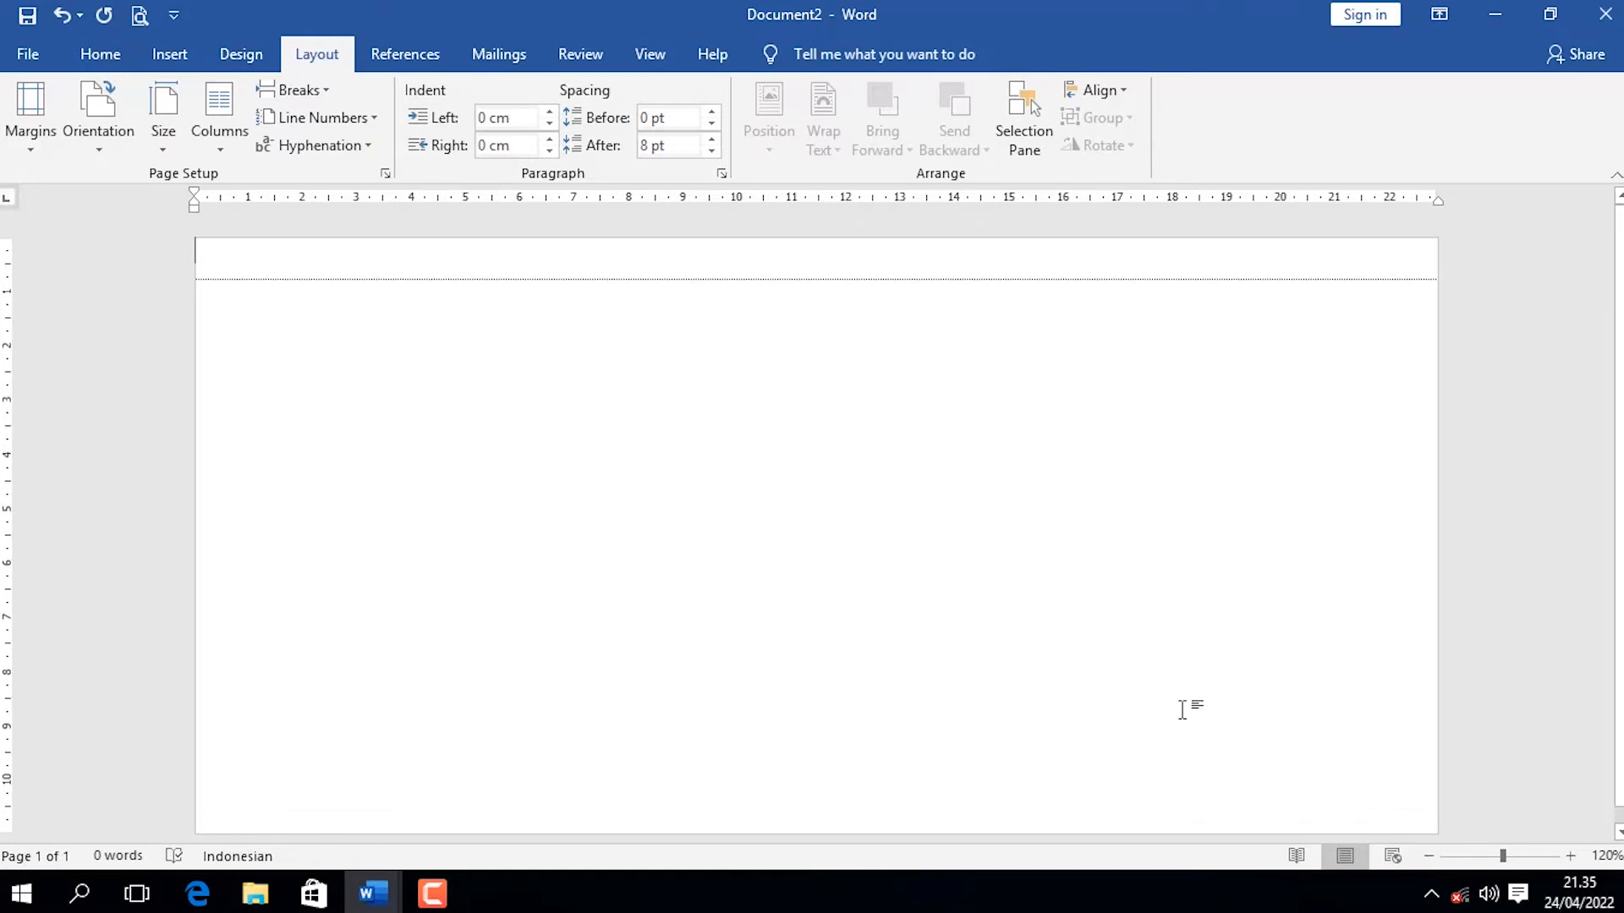
left_click(164, 118)
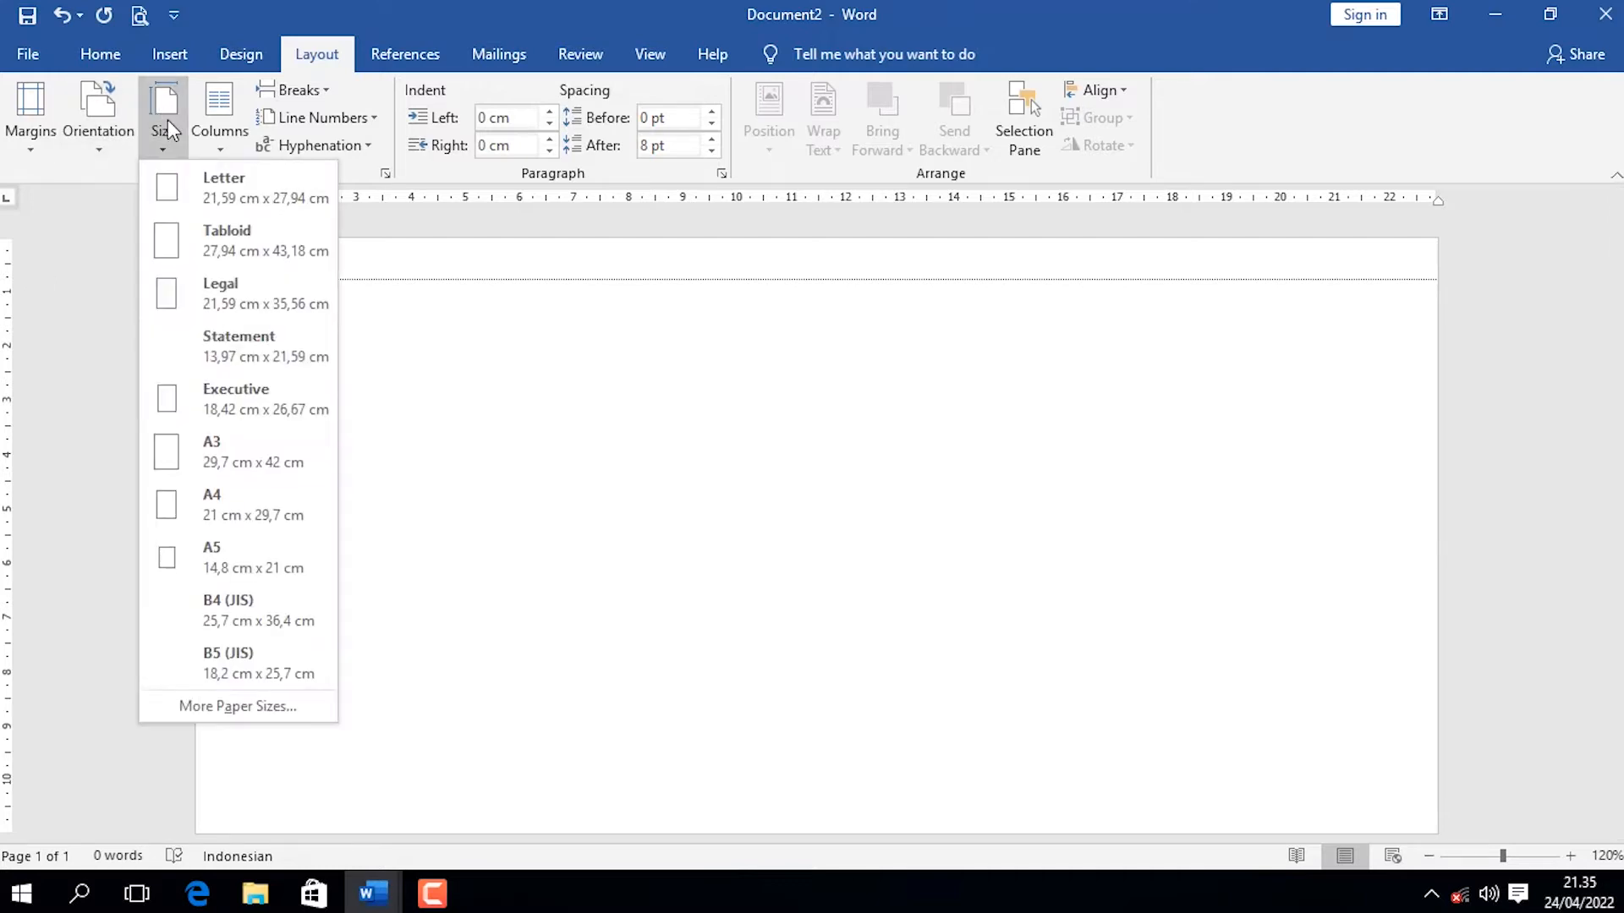
left_click(42, 142)
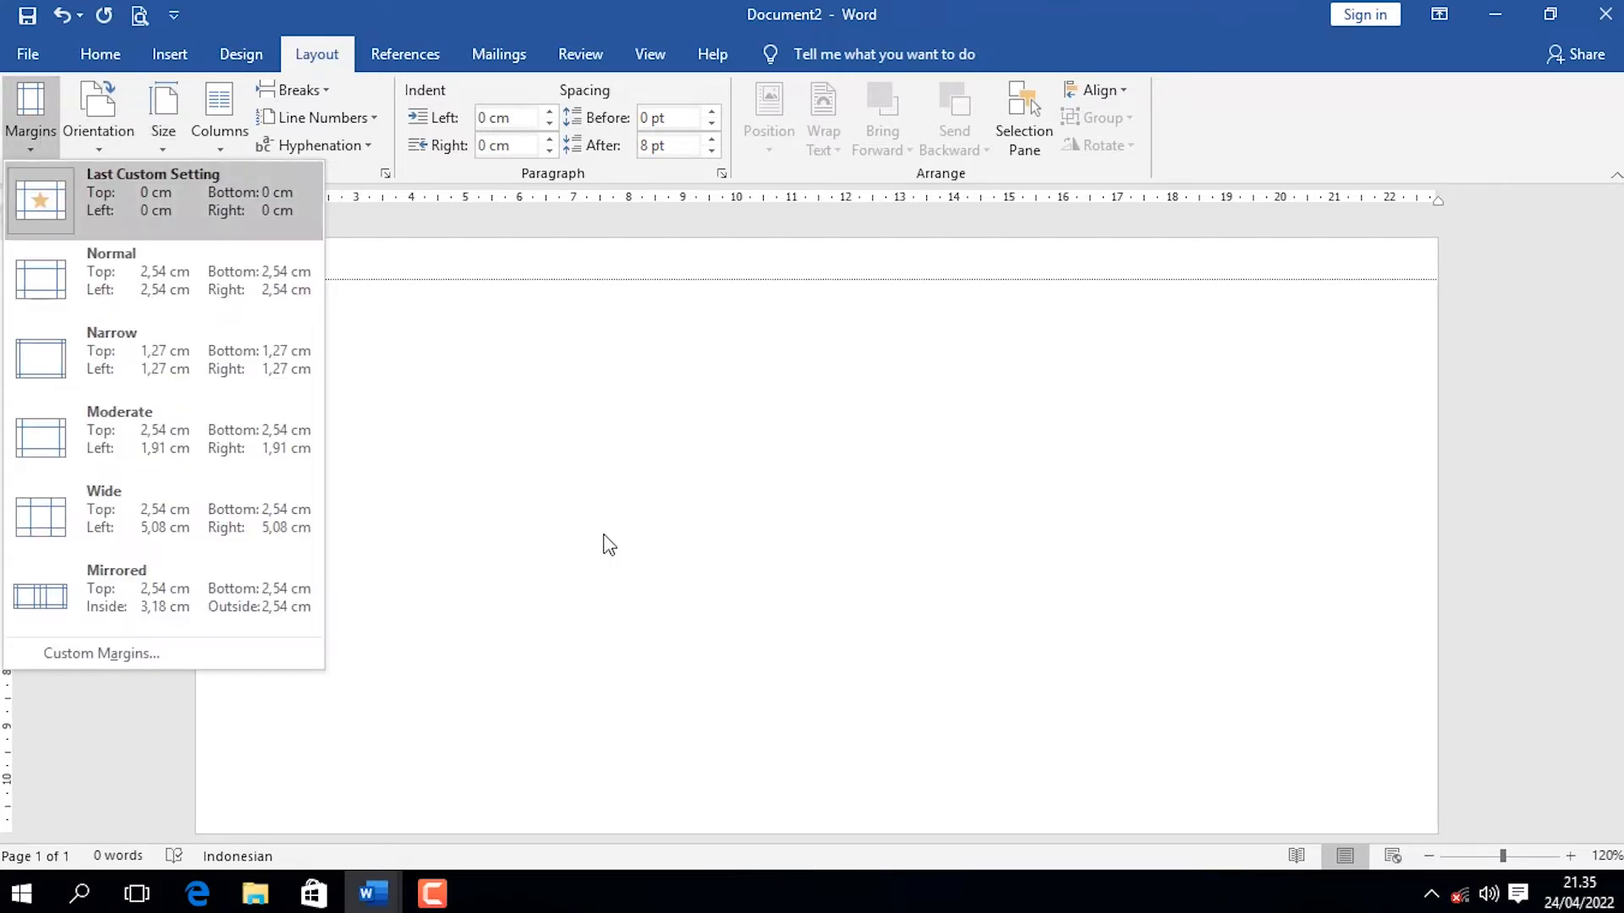
left_click(918, 610)
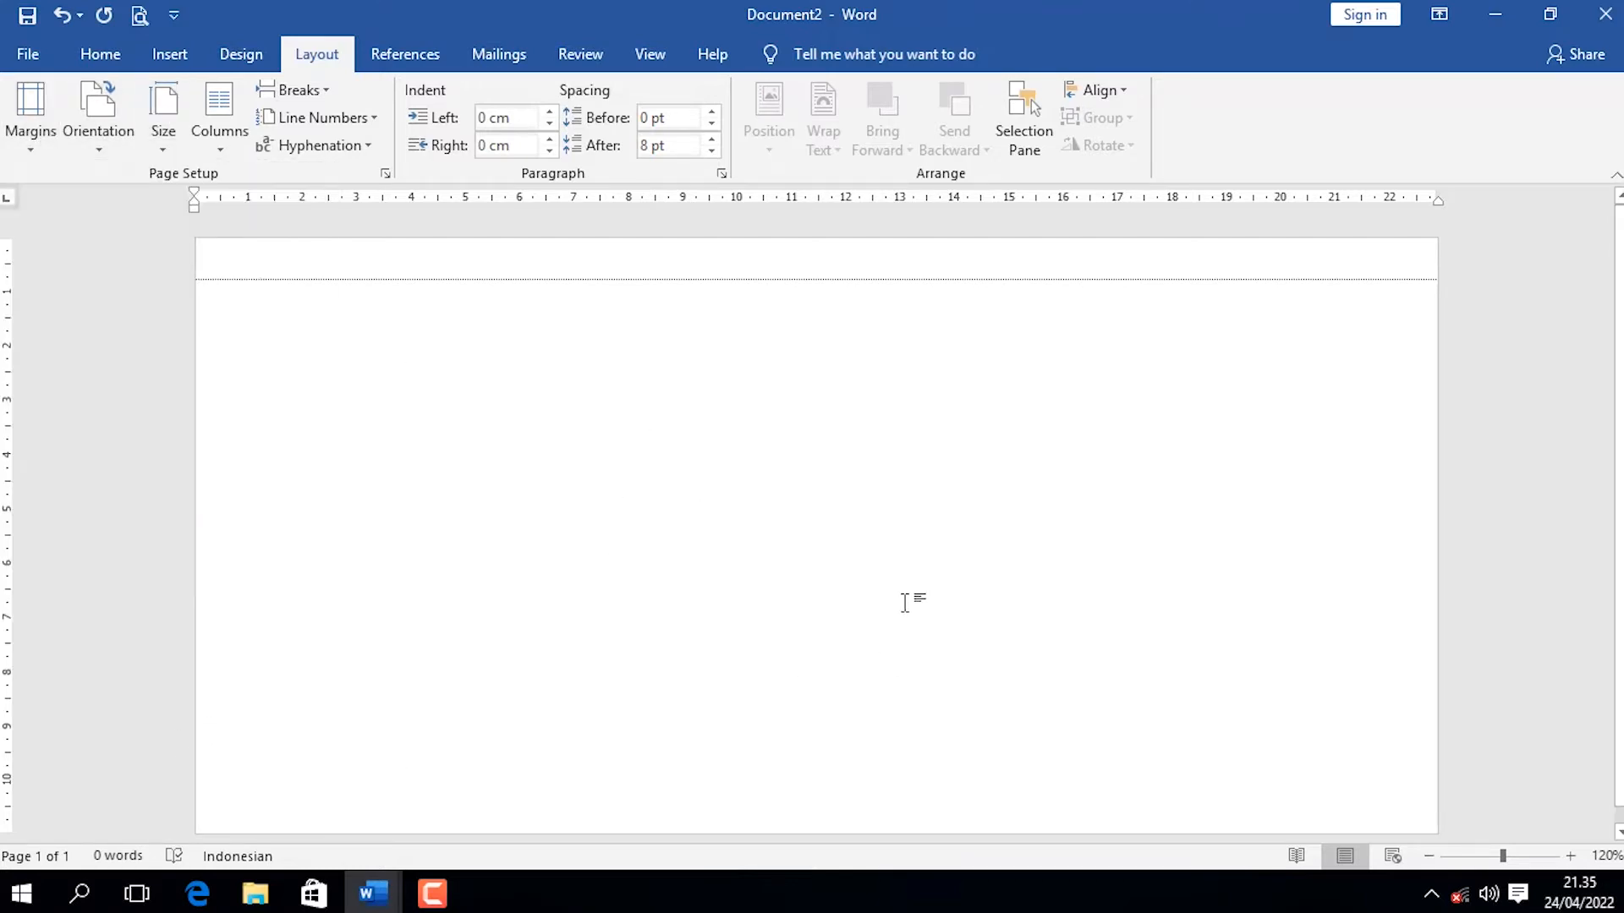
scroll(697, 415, "down", 1)
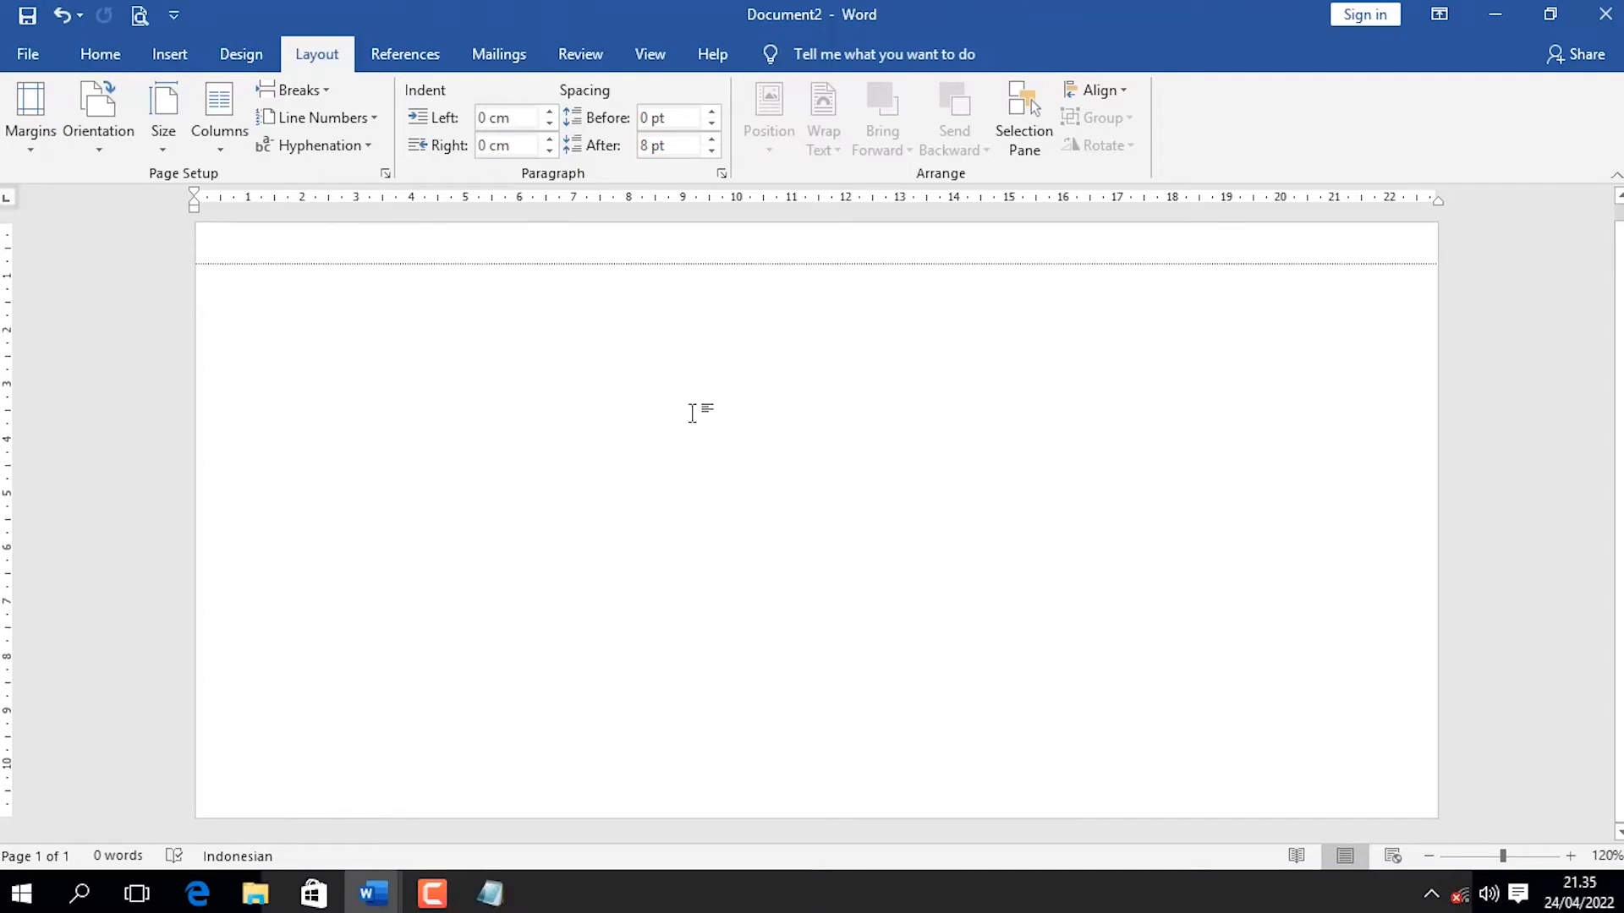
Copy the five letterhead lines, from the foundation name through the address, out of Notepad and paste them into the blank Word document.
left_click(490, 893)
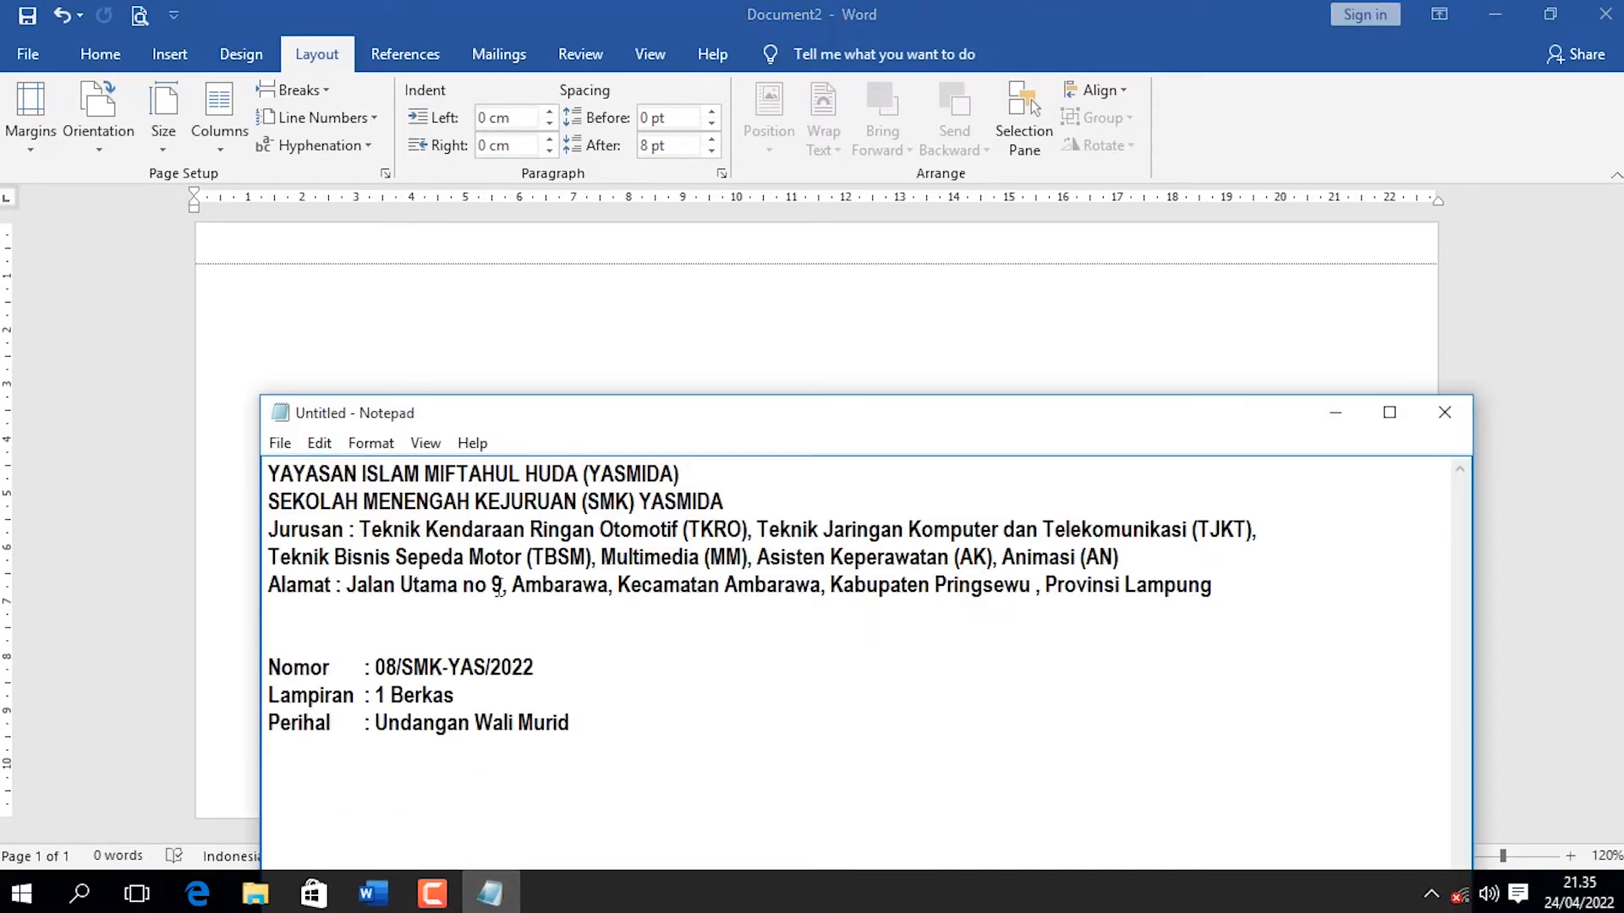
left_click_drag(1233, 587, 257, 444)
key("ctrl+c")
left_click(538, 256)
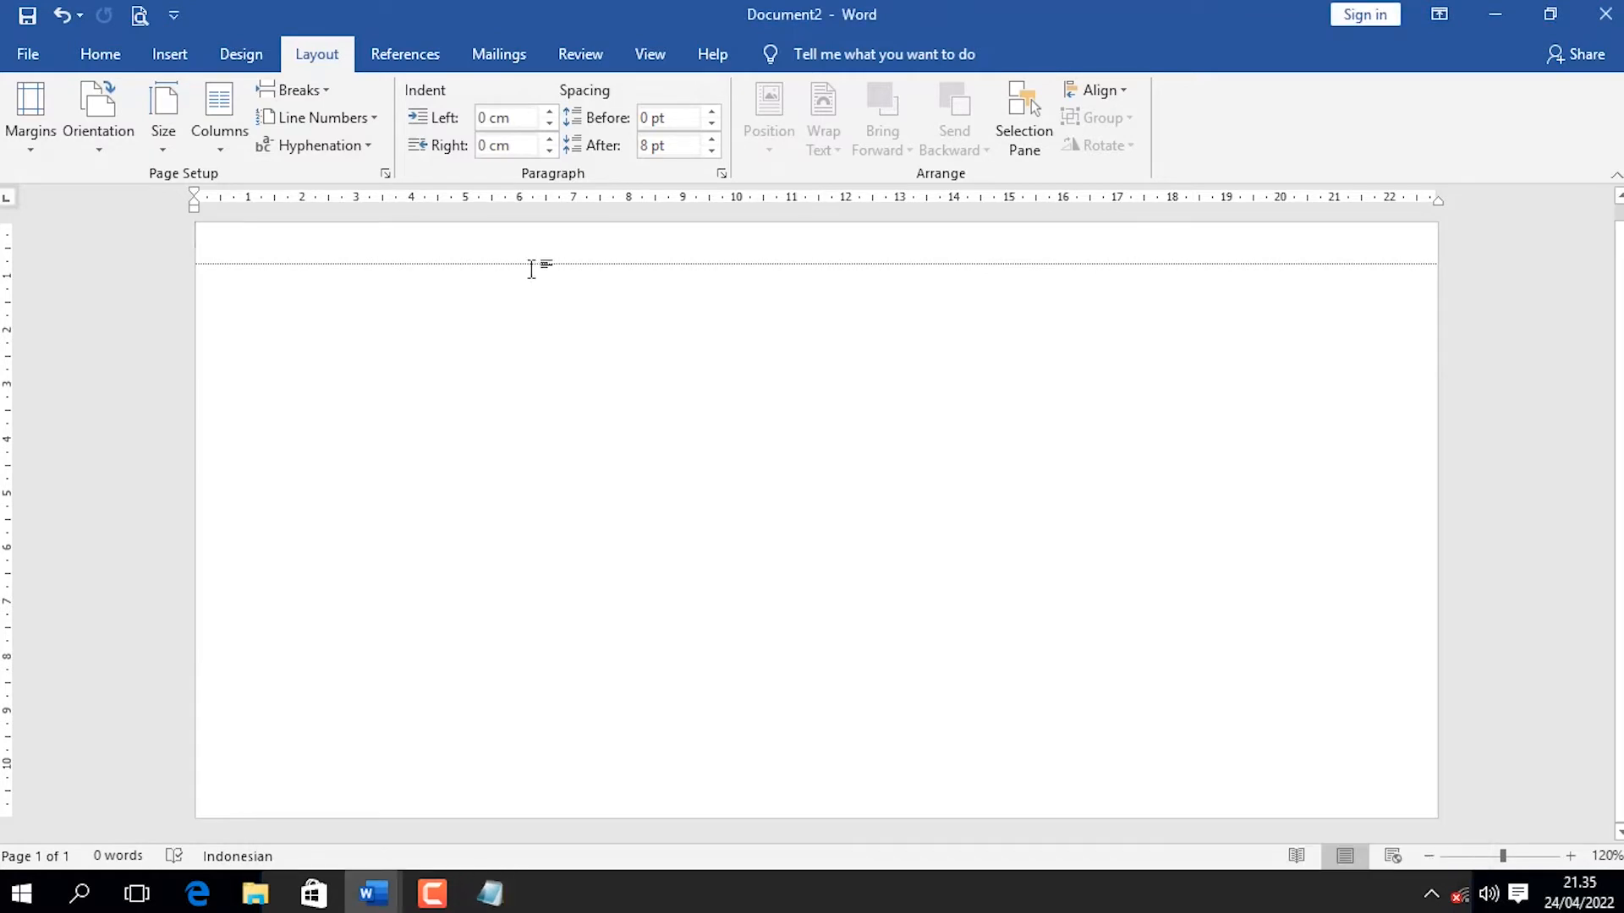
key("ctrl+v")
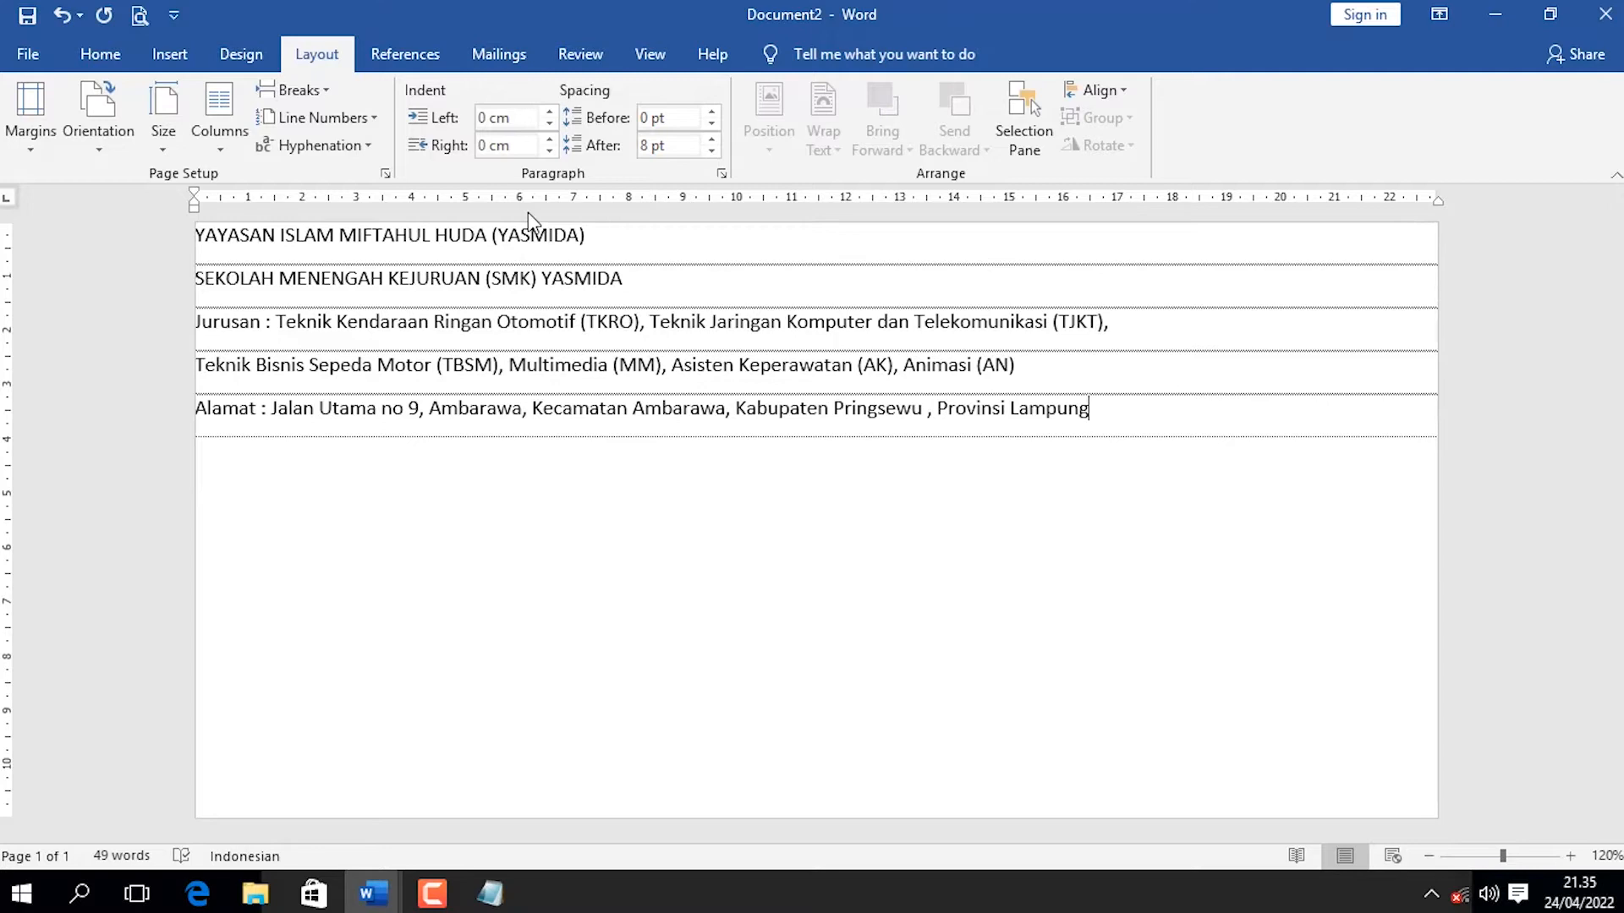
Center all five letterhead lines and make the foundation and school name lines bold.
left_click(540, 285)
left_click_drag(647, 280, 4, 211)
left_click(570, 370)
key("ctrl+a")
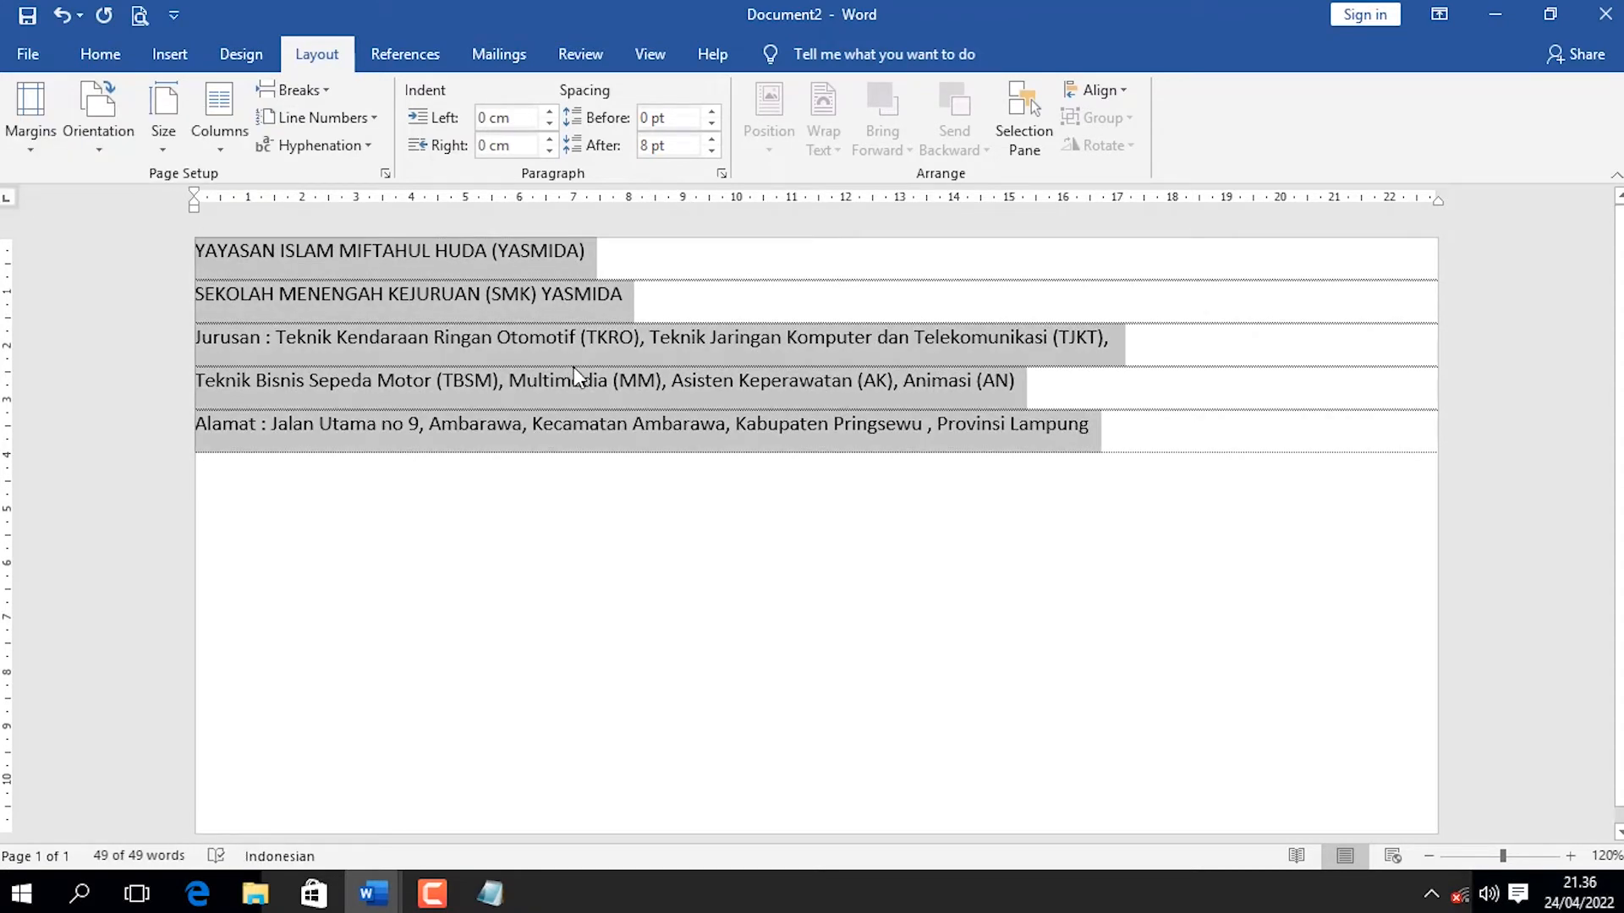
key("ctrl+e")
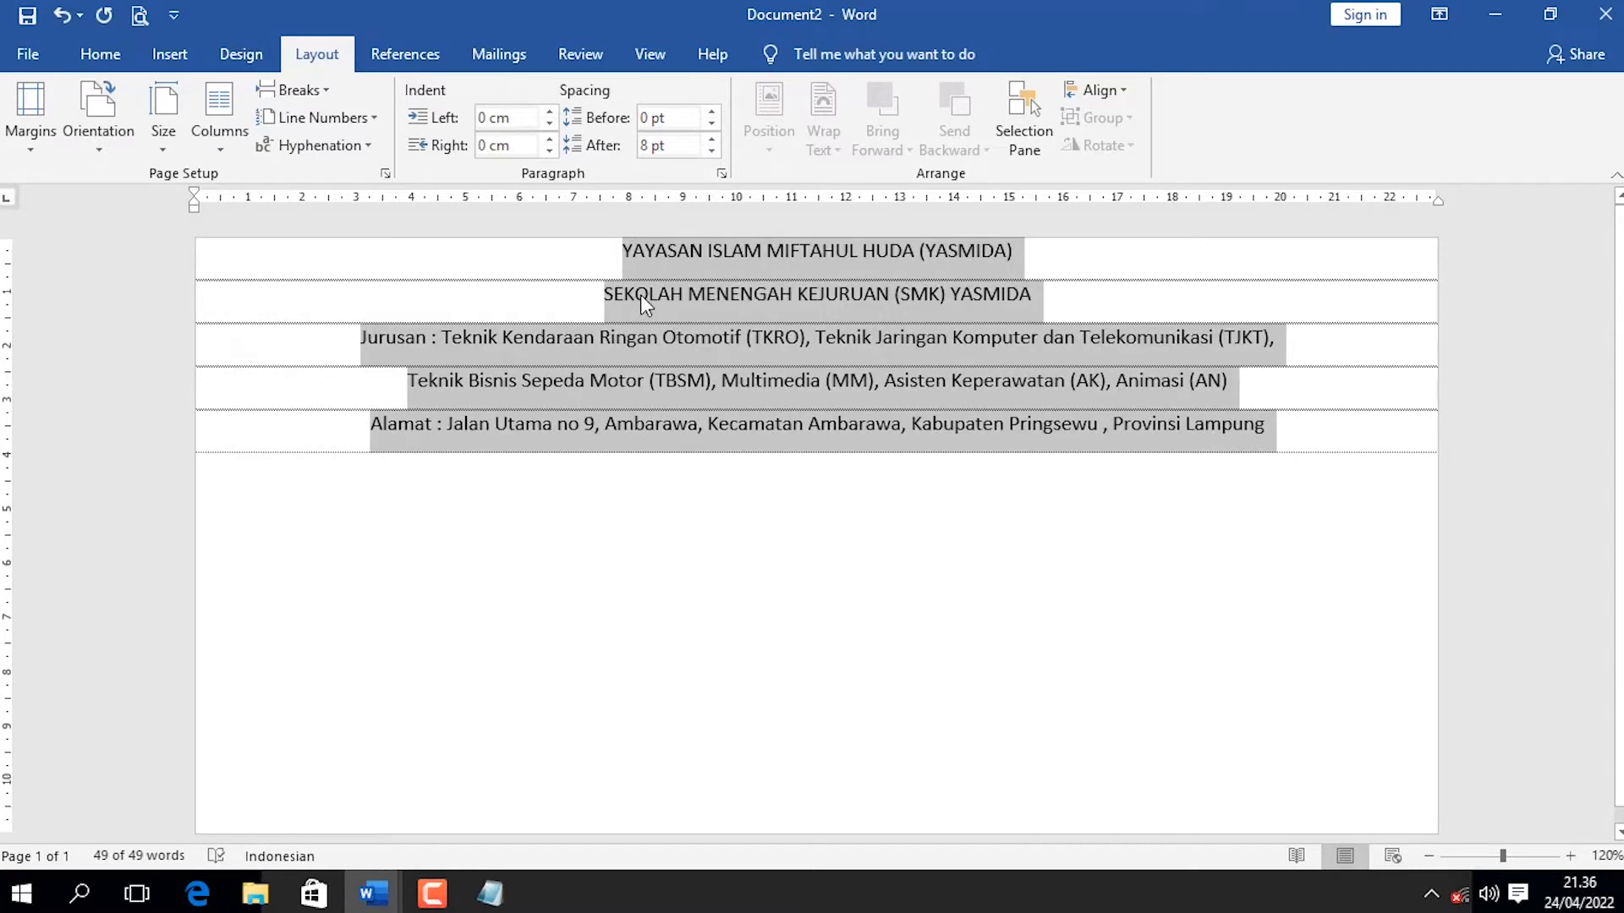
left_click(911, 303)
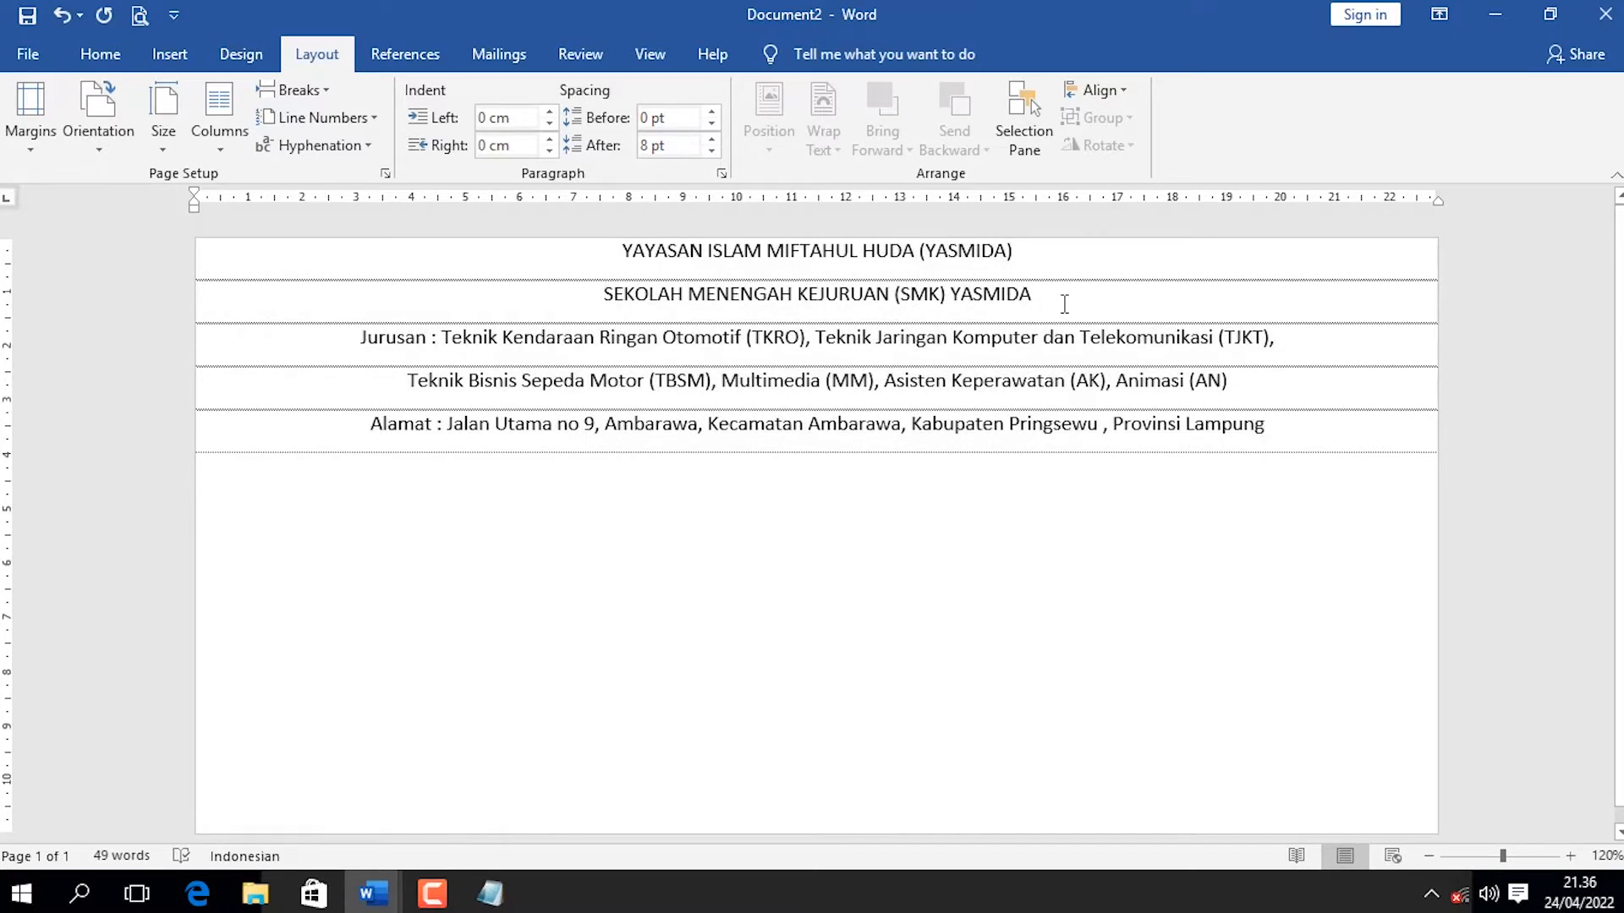
left_click_drag(1030, 298, 544, 250)
key("ctrl+b")
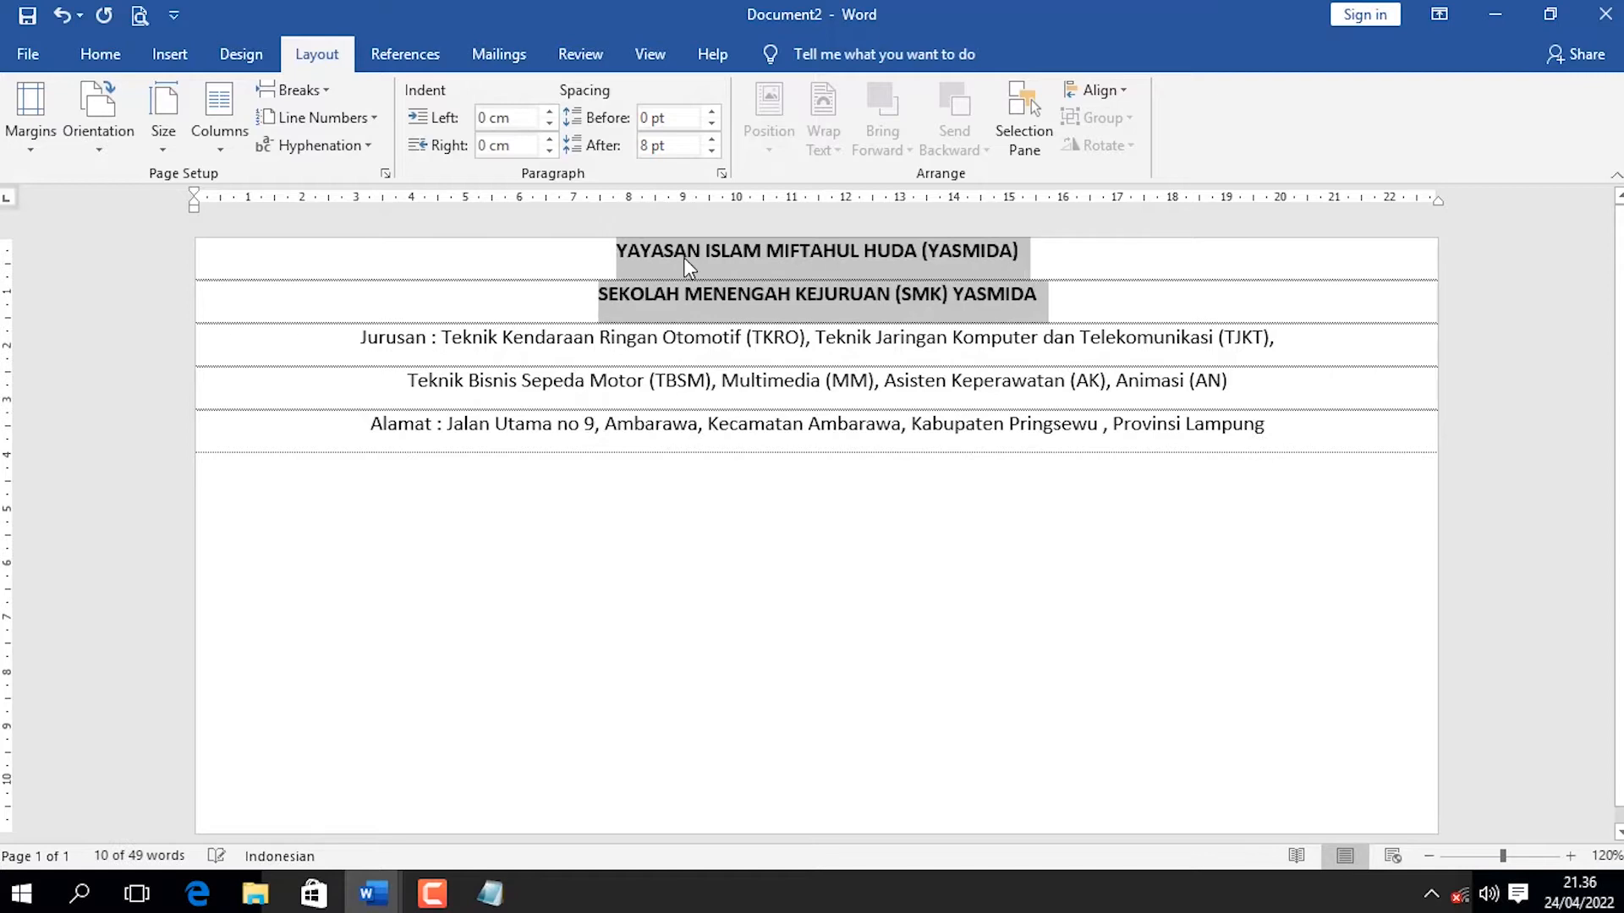
Set the paragraph spacing after every letterhead line to 0 pt.
key("ctrl+a")
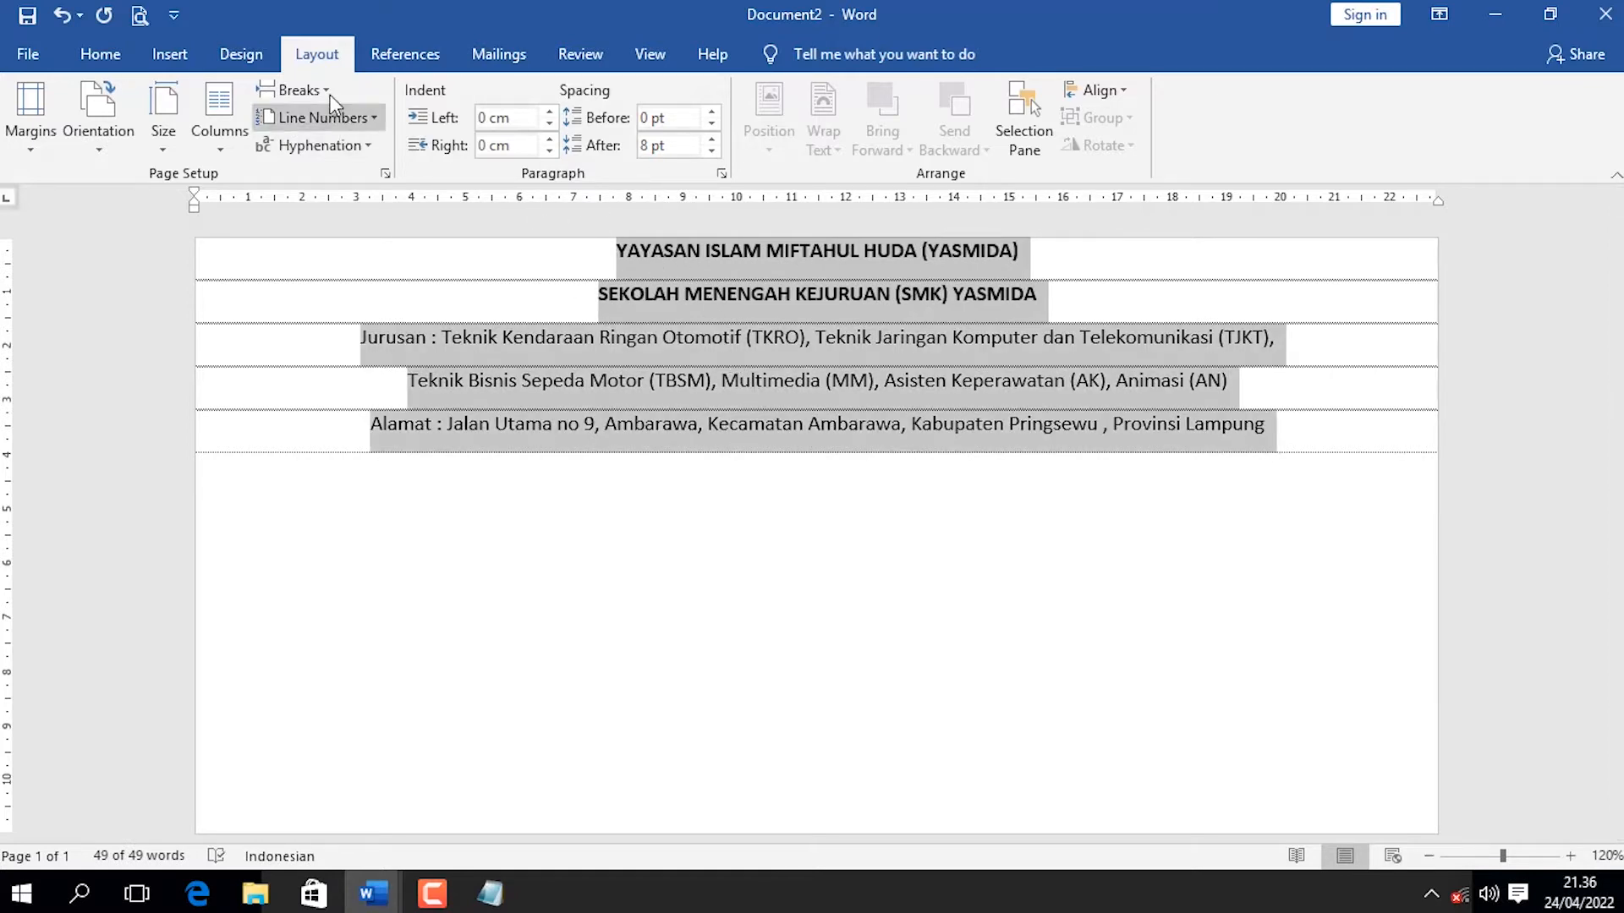
left_click(712, 150)
left_click(712, 151)
left_click(729, 279)
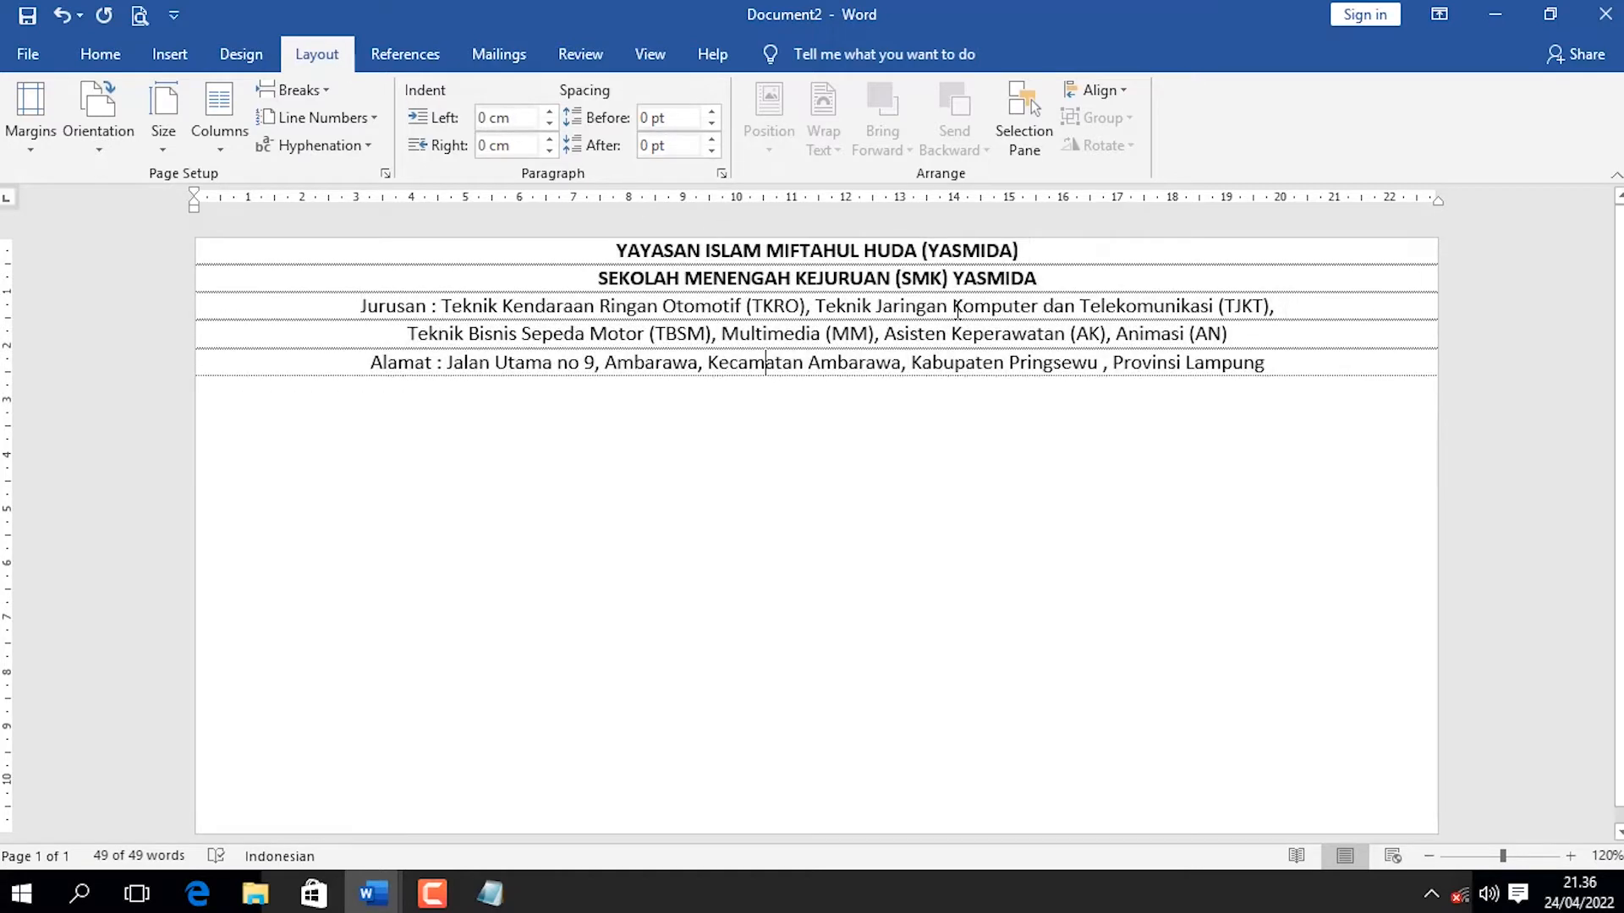
Enlarge the foundation and school name lines to font size 18.
left_click_drag(1052, 279, 611, 250)
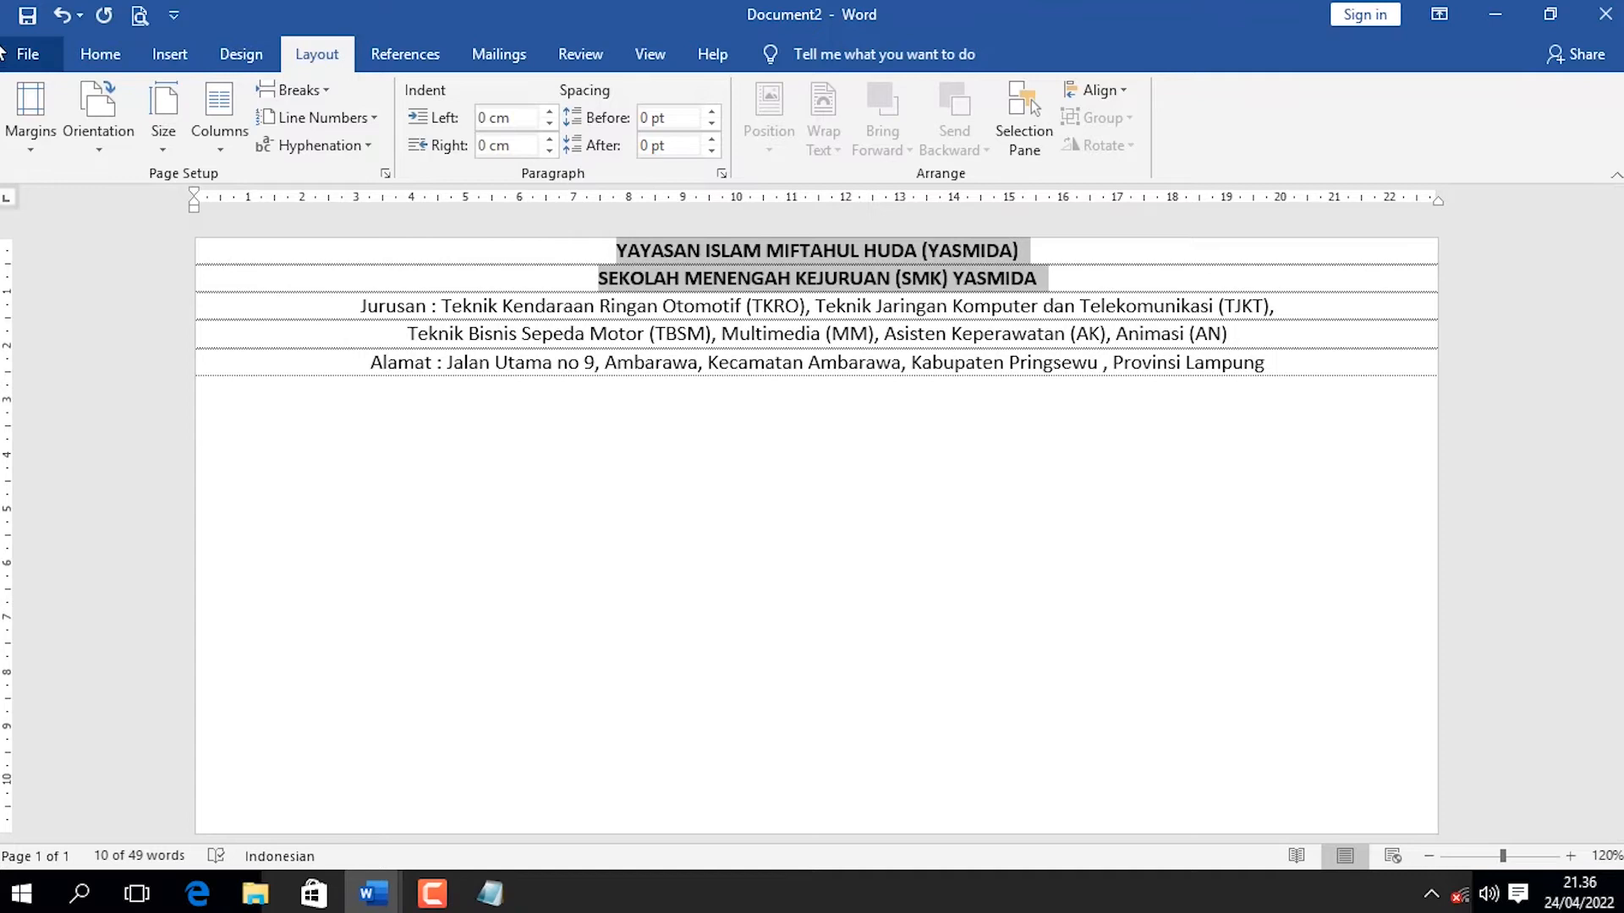
left_click(119, 56)
left_click(387, 101)
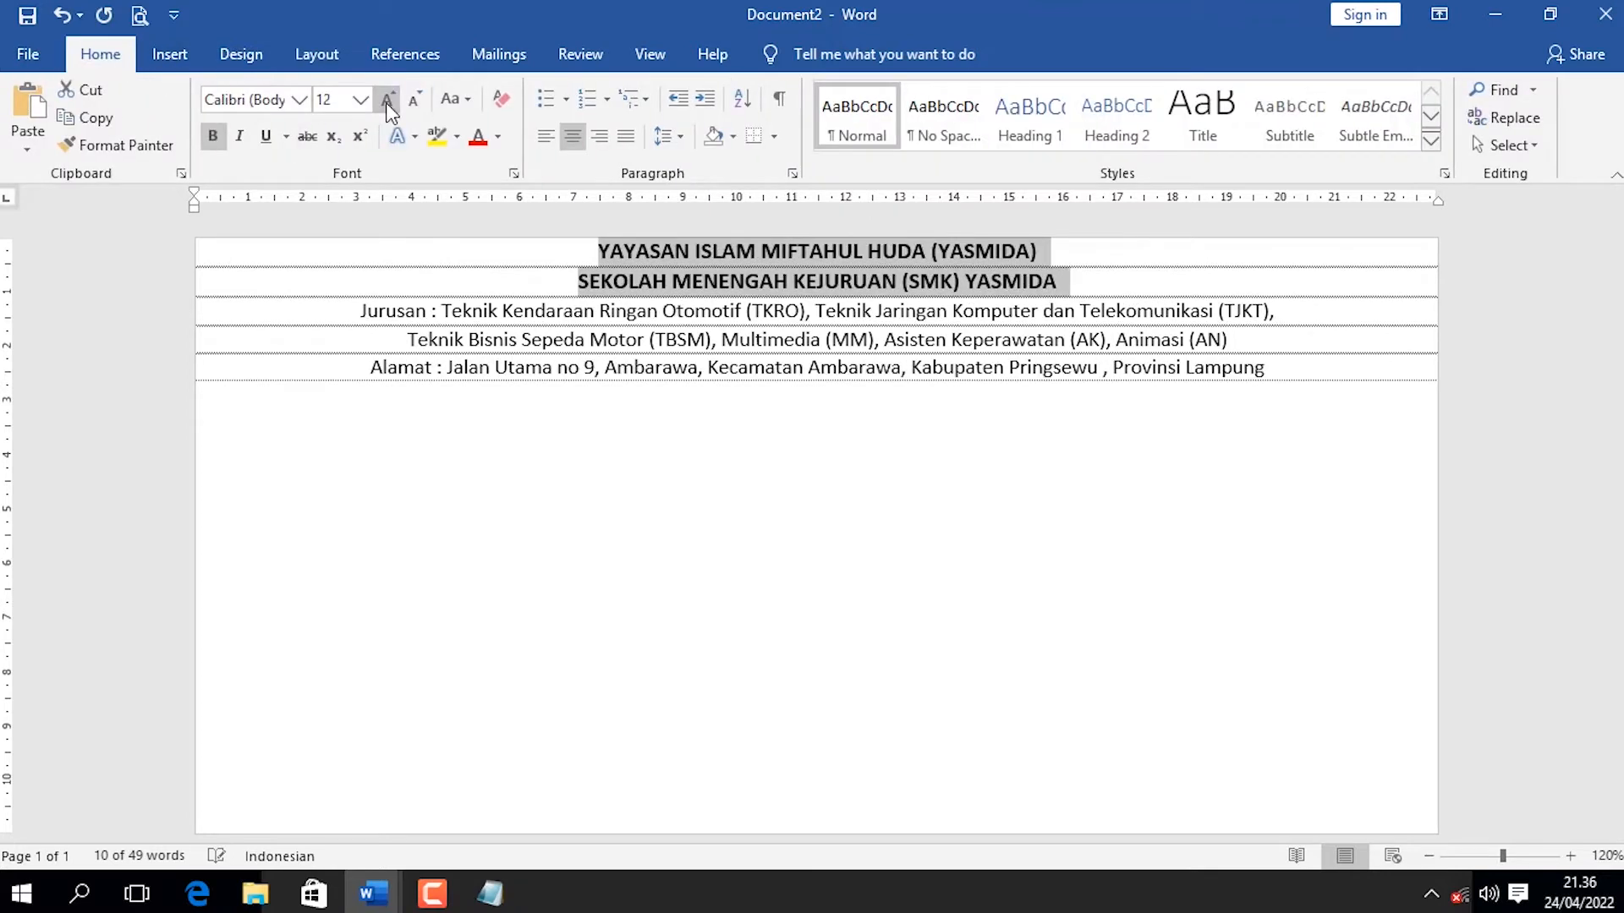
left_click(387, 102)
left_click(387, 102)
left_click(387, 102)
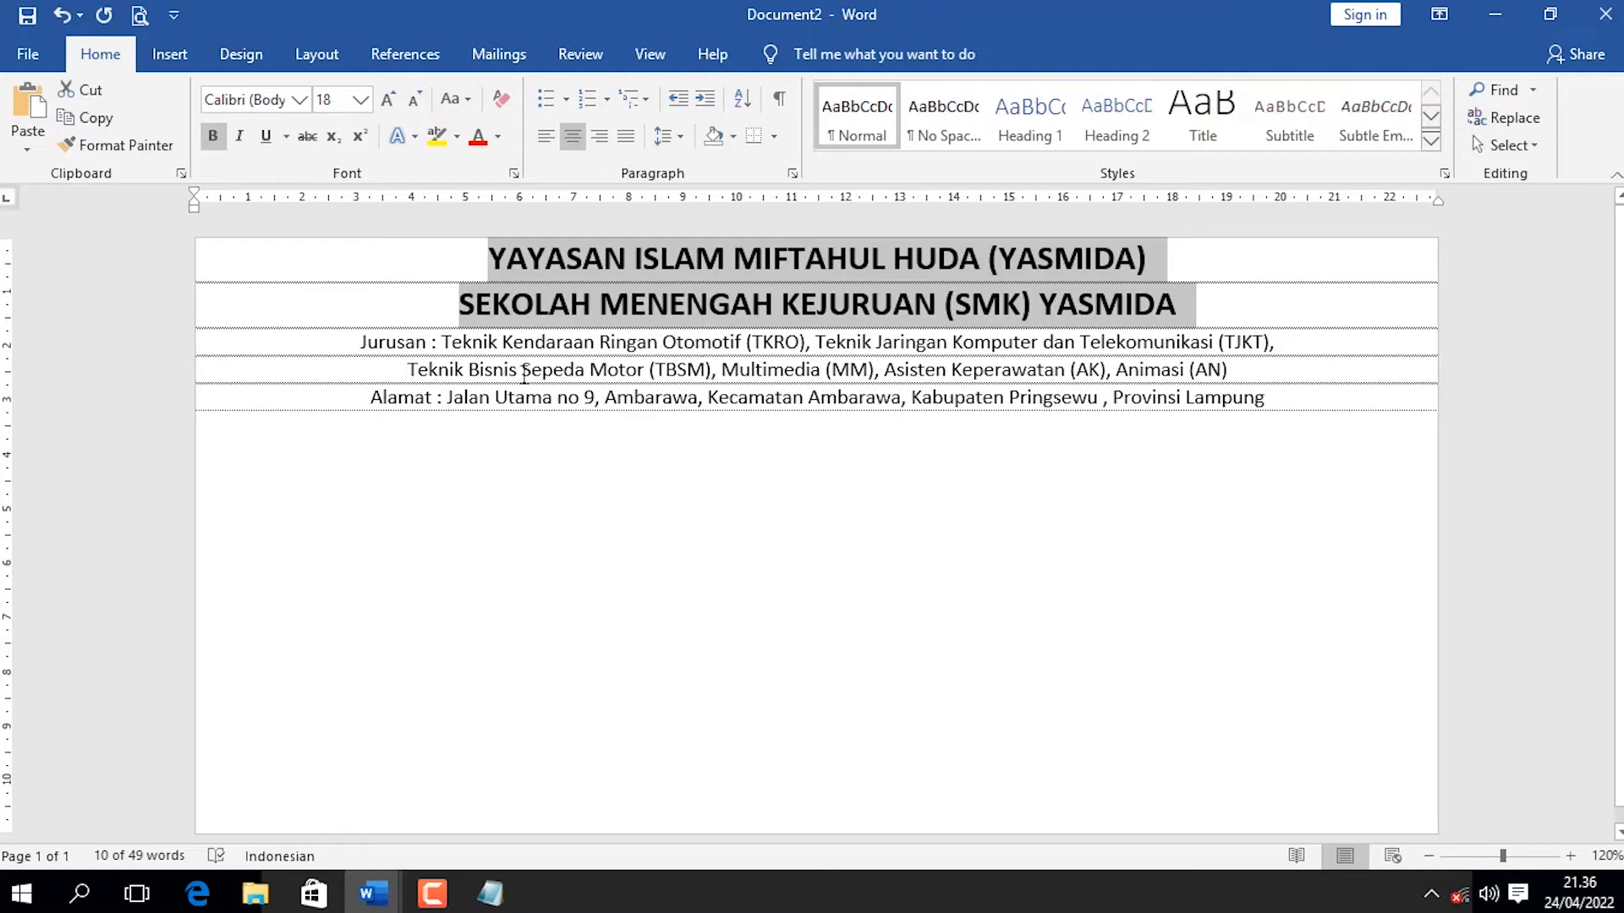
Set the two Jurusan lines of the letterhead to Arial Narrow at font size 10.
left_click(524, 372)
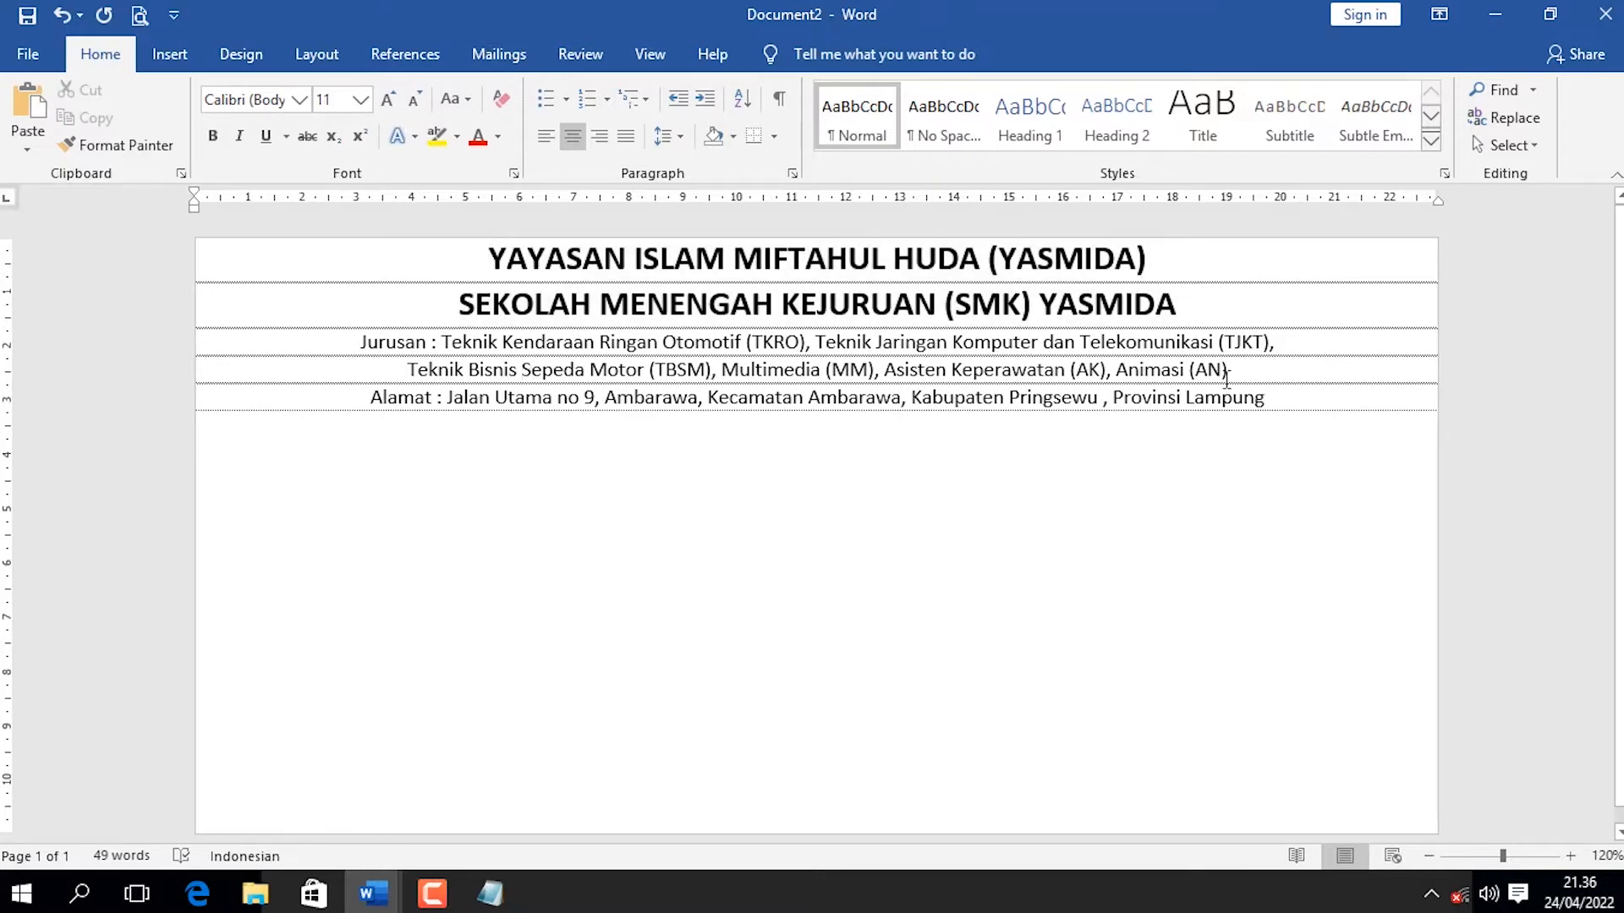
left_click_drag(1226, 375, 338, 345)
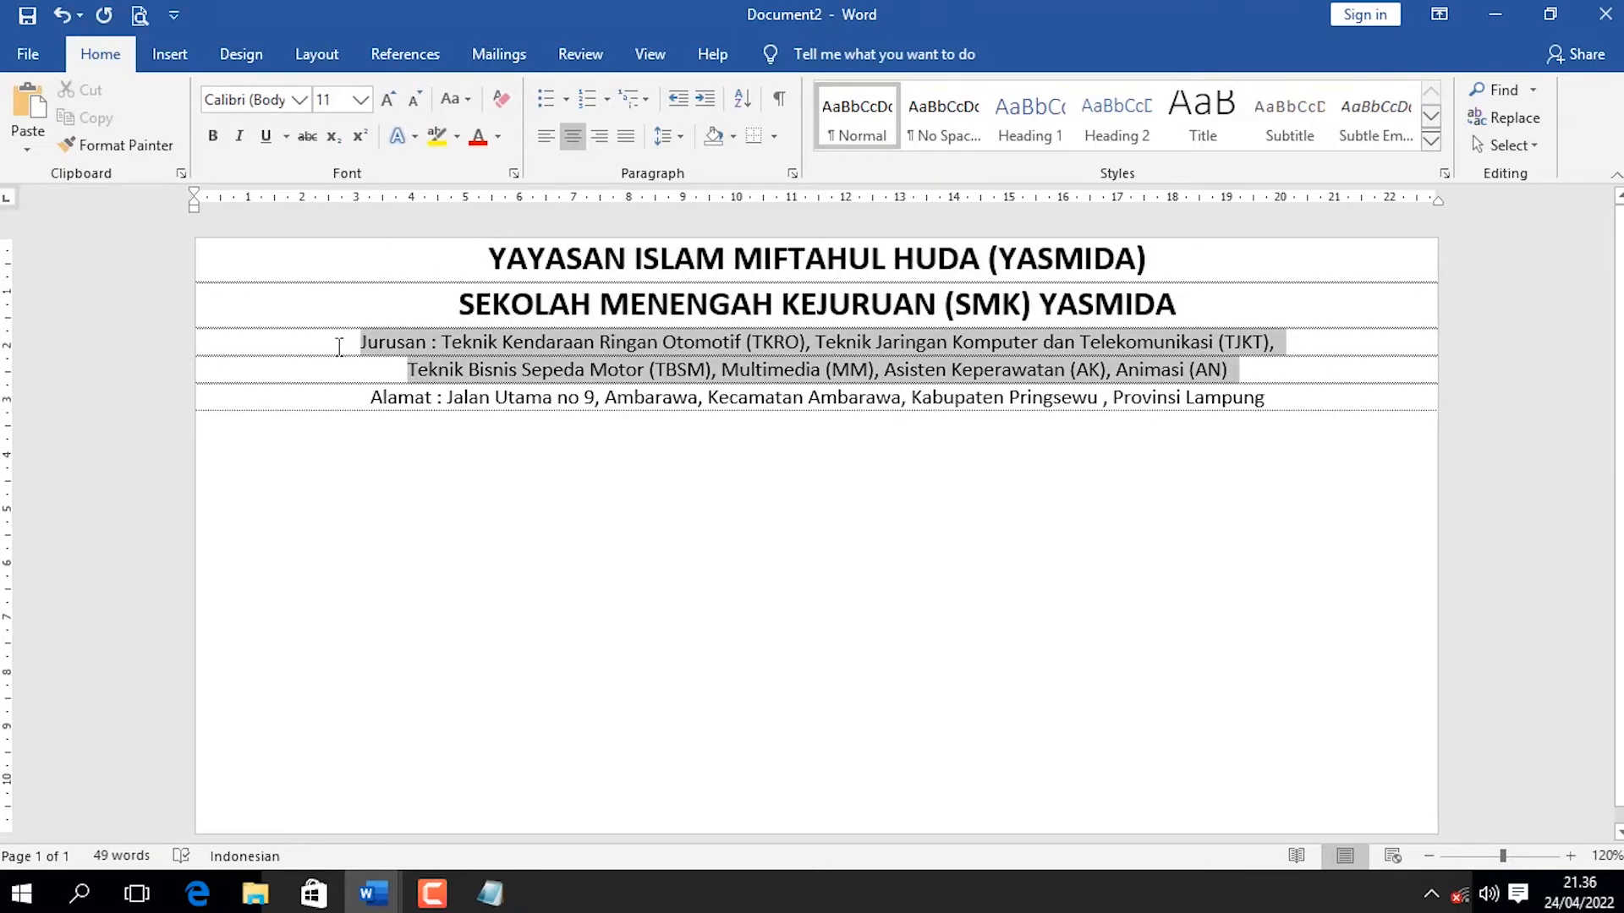
left_click(304, 105)
left_click(309, 108)
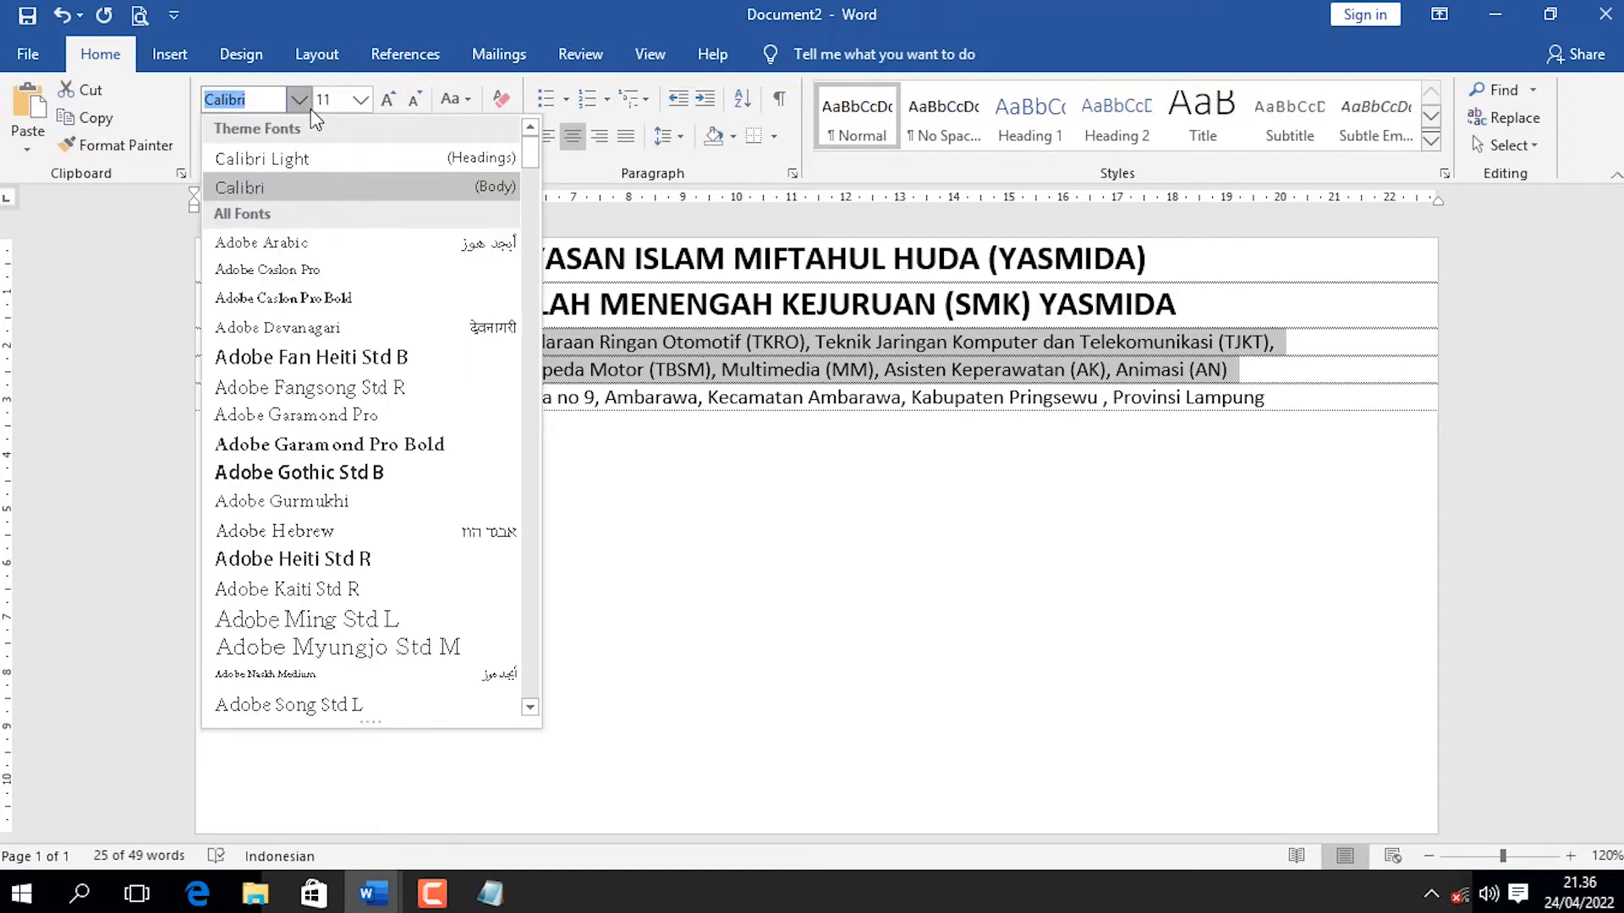
scroll(303, 440, "down", 5)
left_click(301, 431)
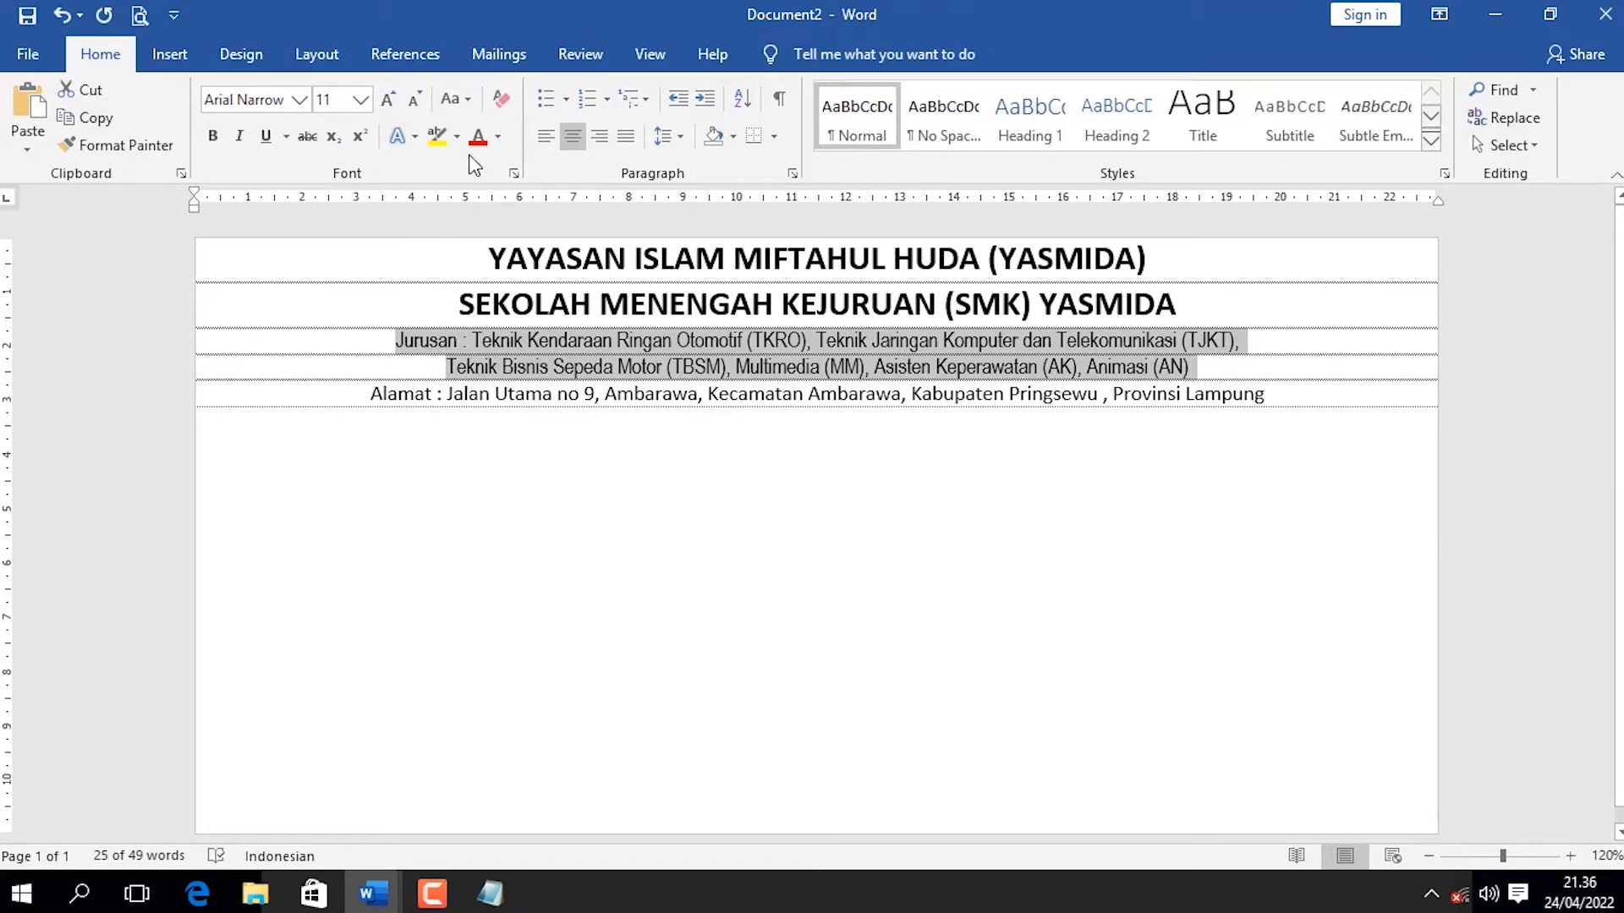
left_click(415, 99)
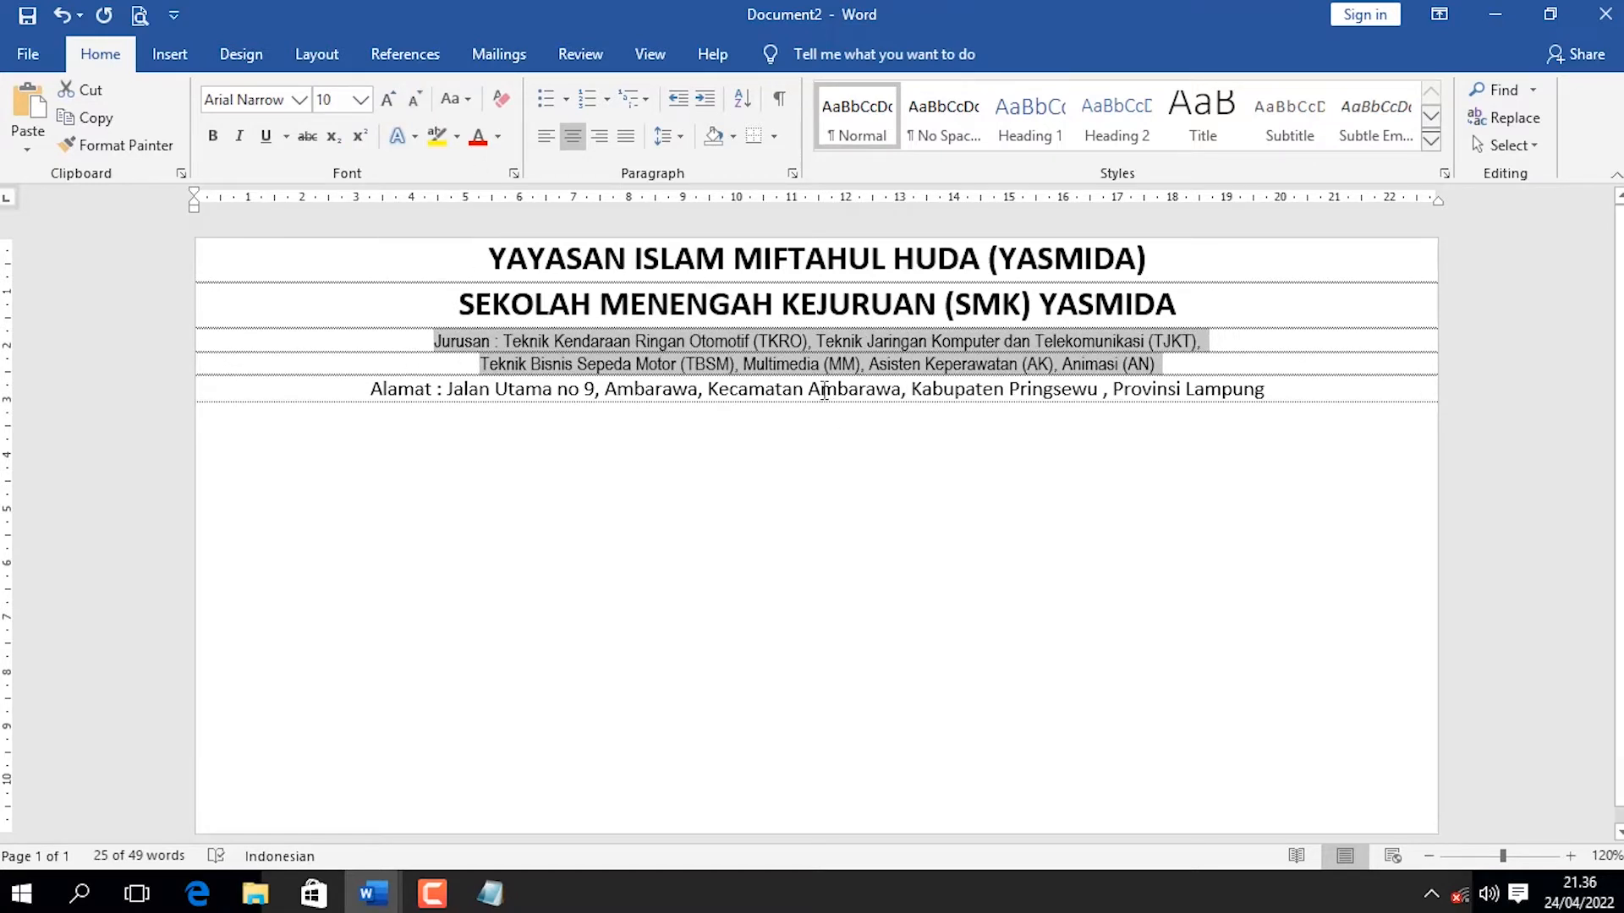
Change the font of the Alamat address line to Brush Script.
left_click(822, 392)
left_click_drag(1269, 390, 369, 390)
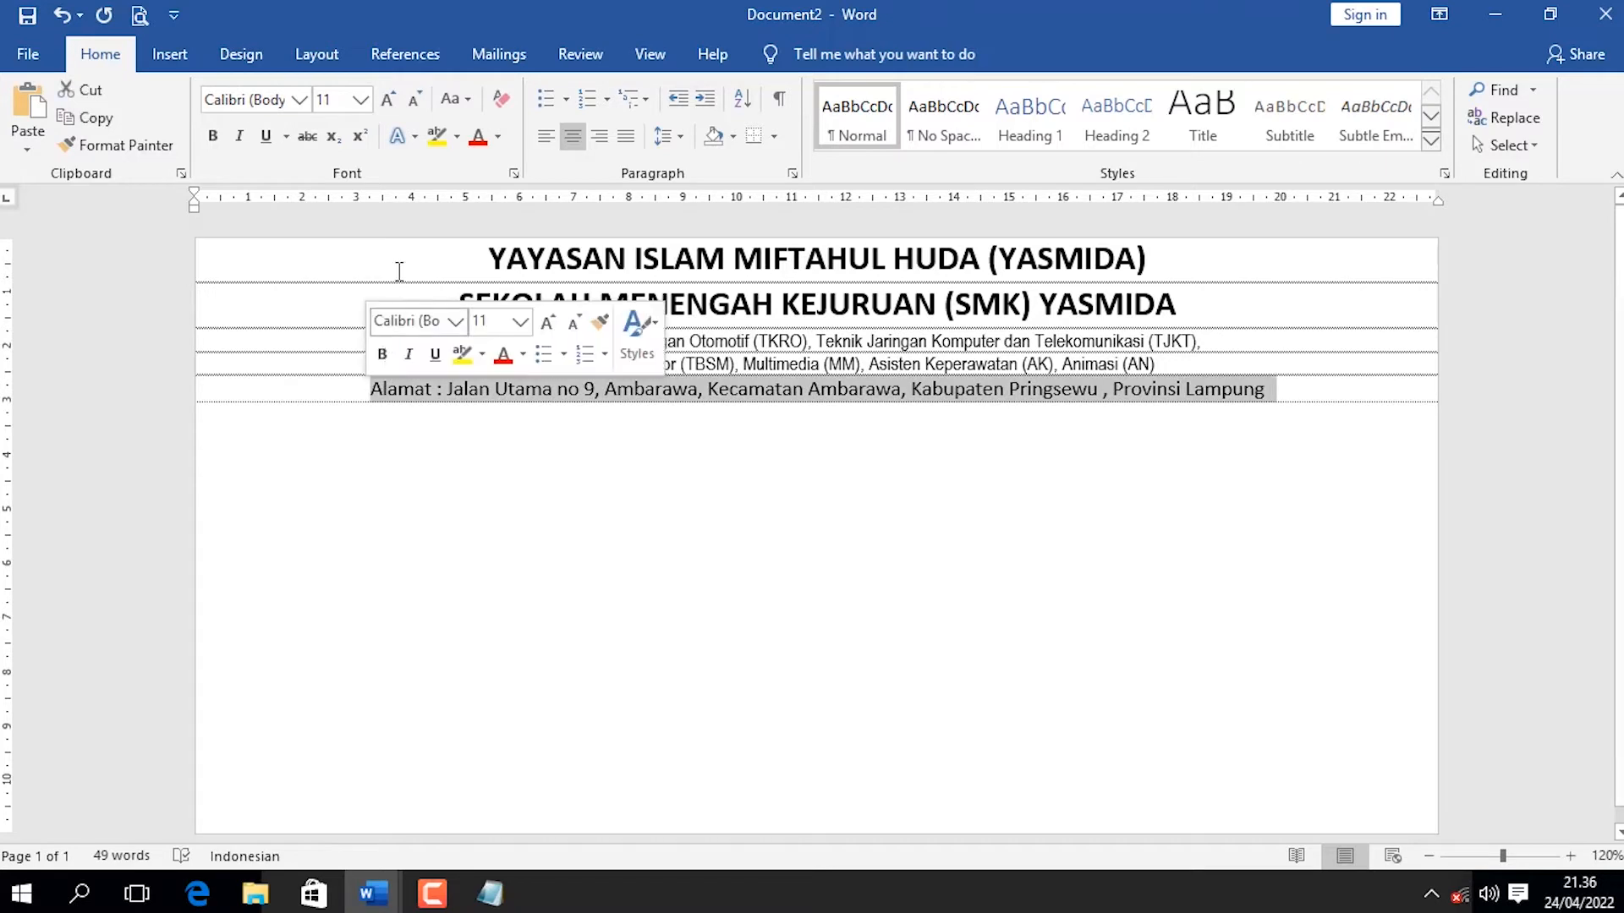
left_click(299, 100)
scroll(363, 473, "down", 1)
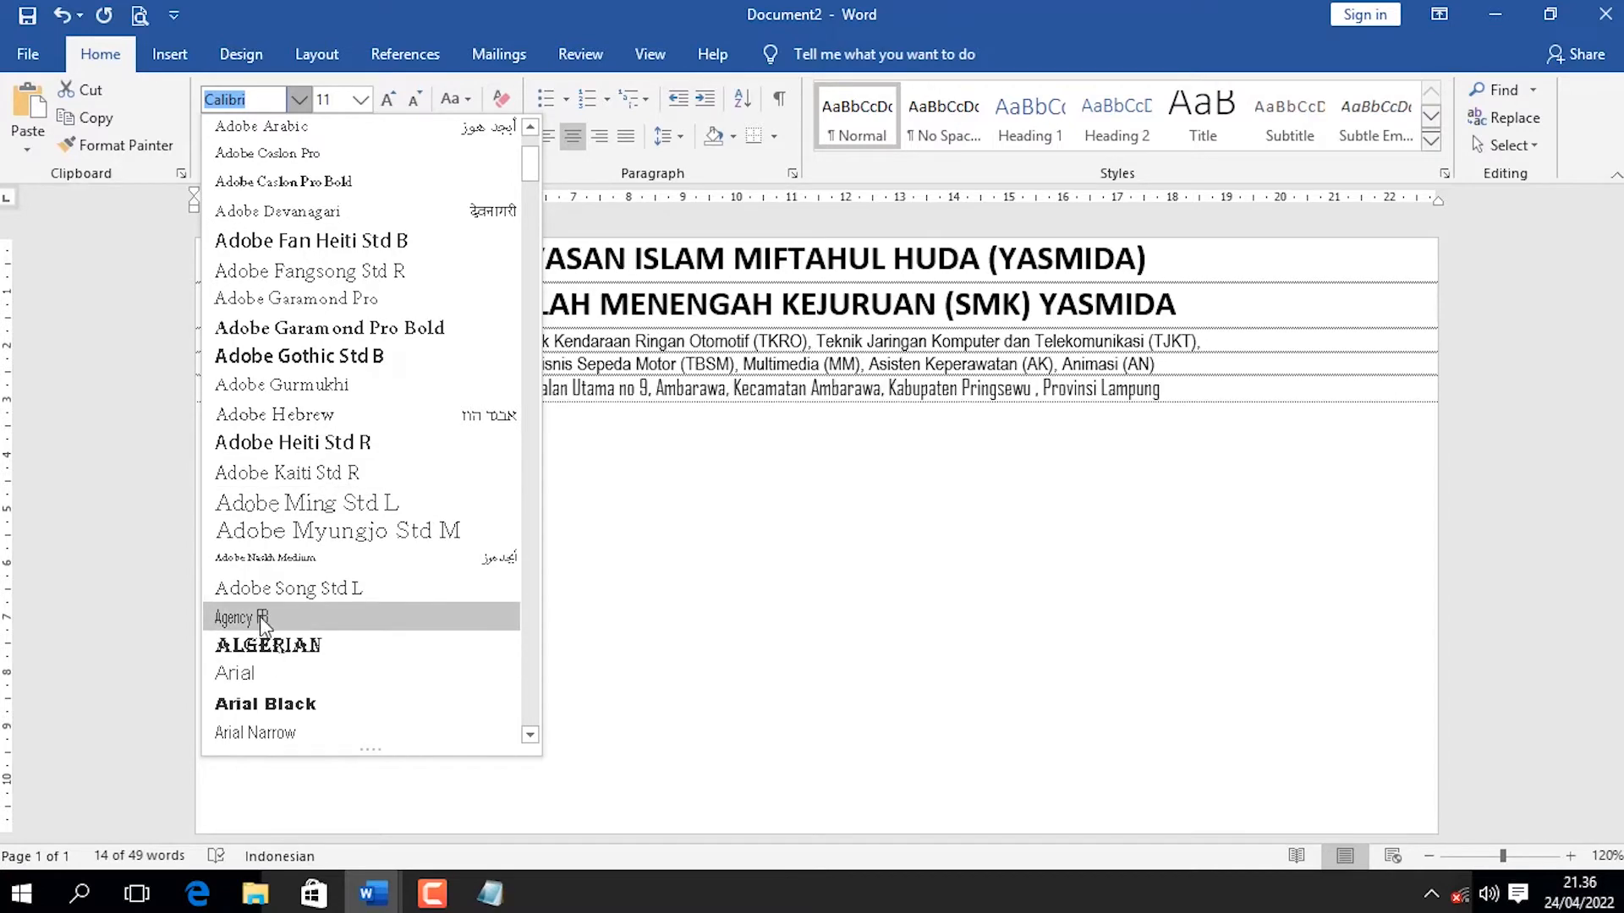
scroll(271, 609, "down", 5)
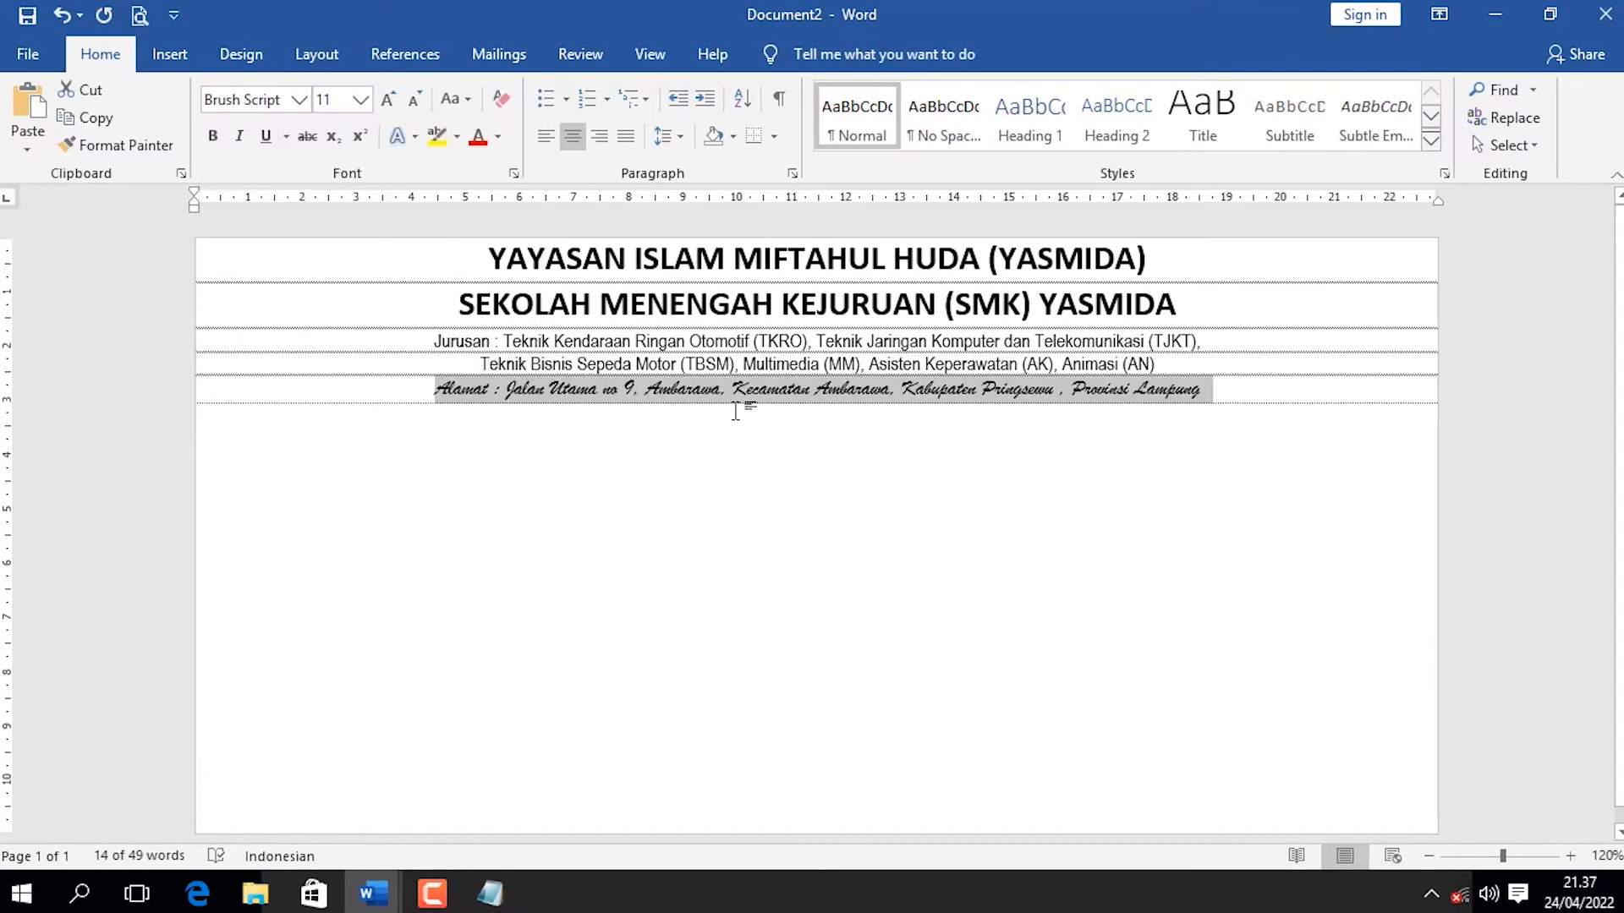
left_click(748, 388)
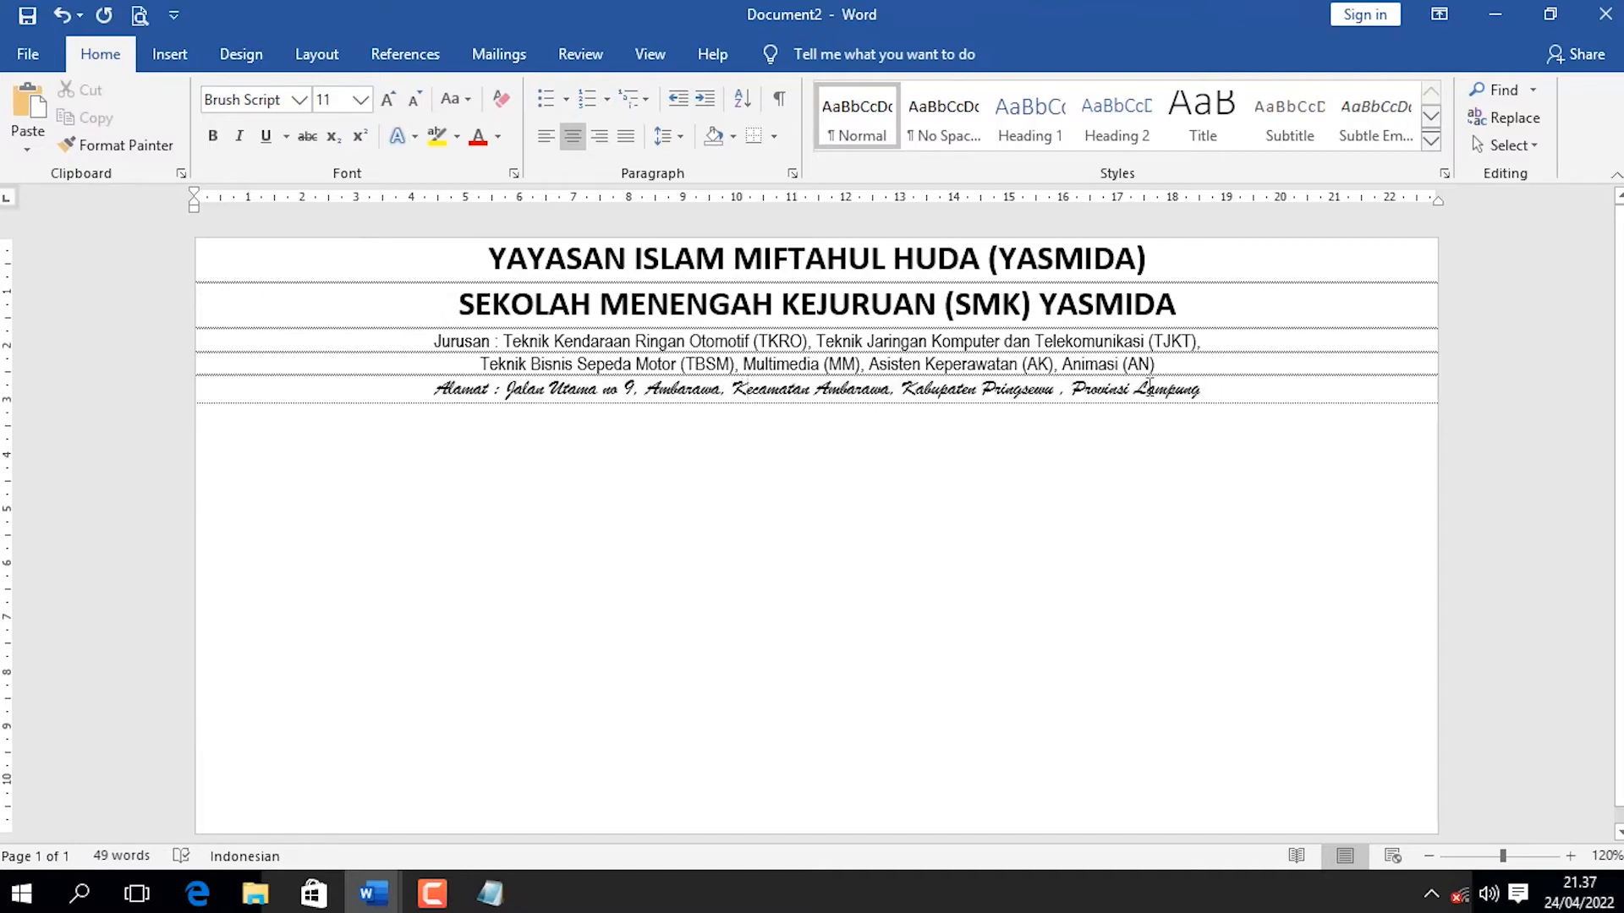
left_click(425, 386)
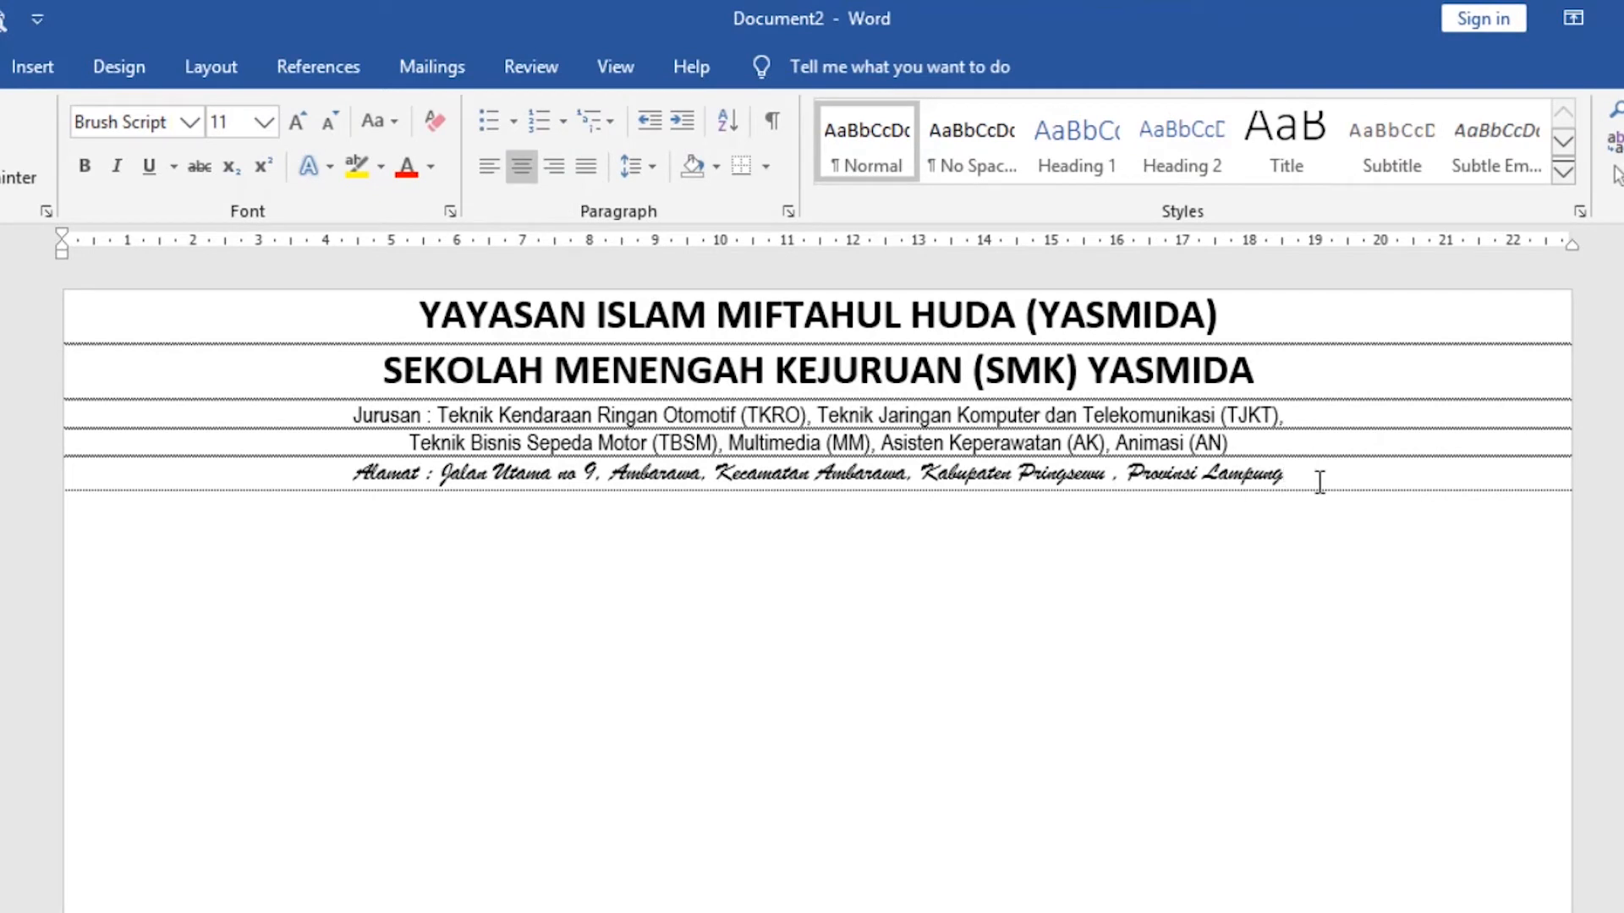
Choose a 3 pt thick-and-thin double line style for a paragraph border on the address line.
left_click(1237, 443)
left_click(1312, 476)
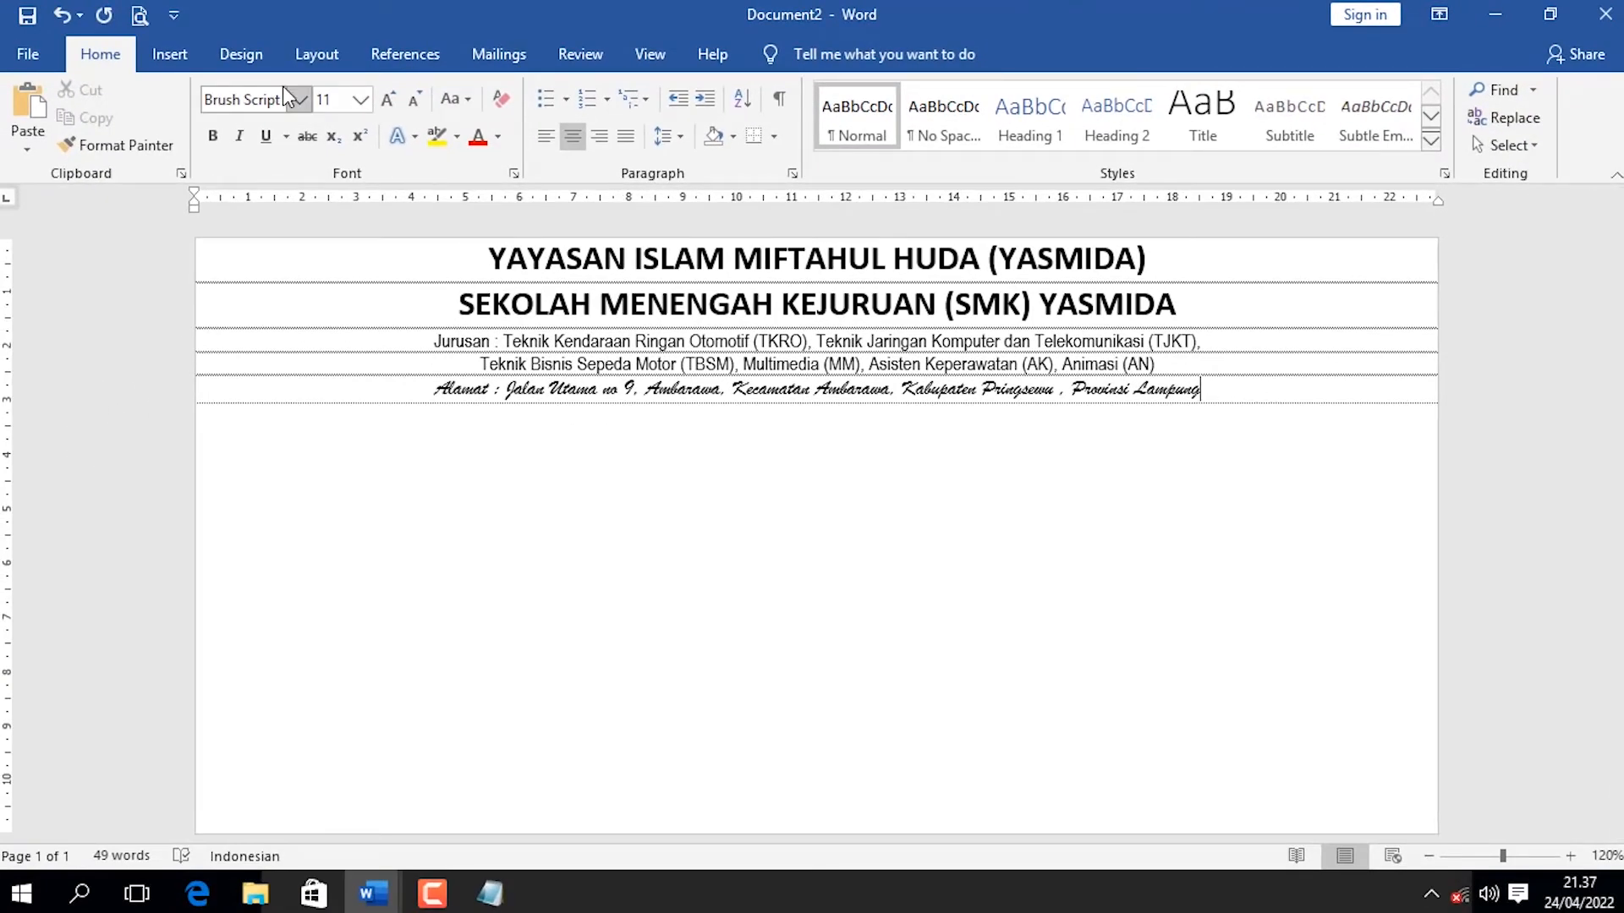
left_click(253, 64)
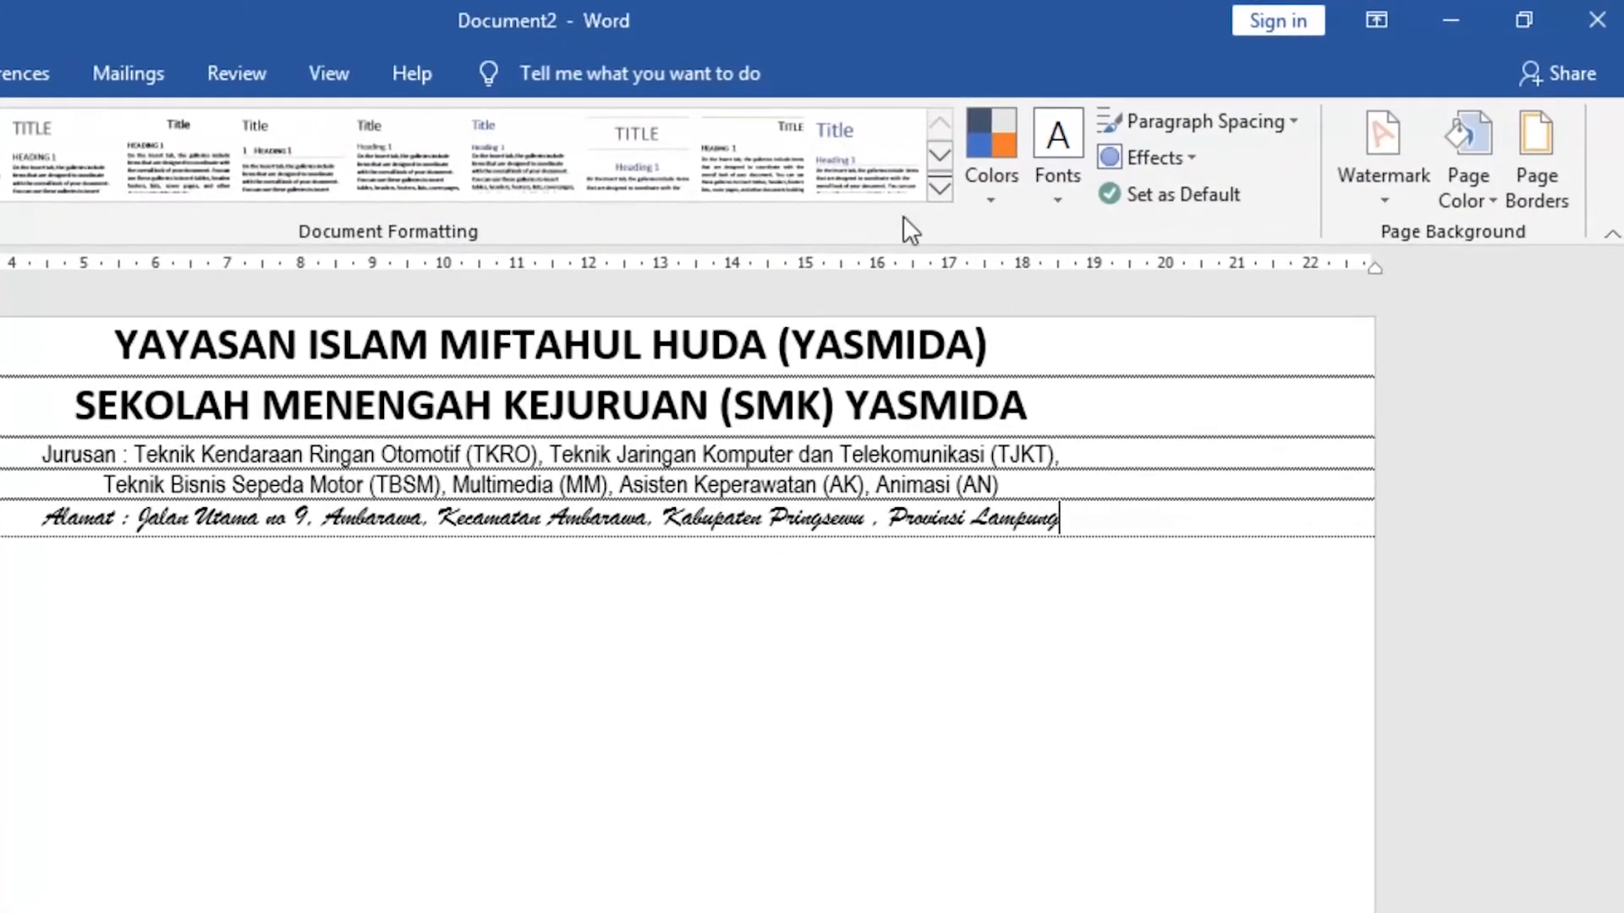
left_click(1552, 196)
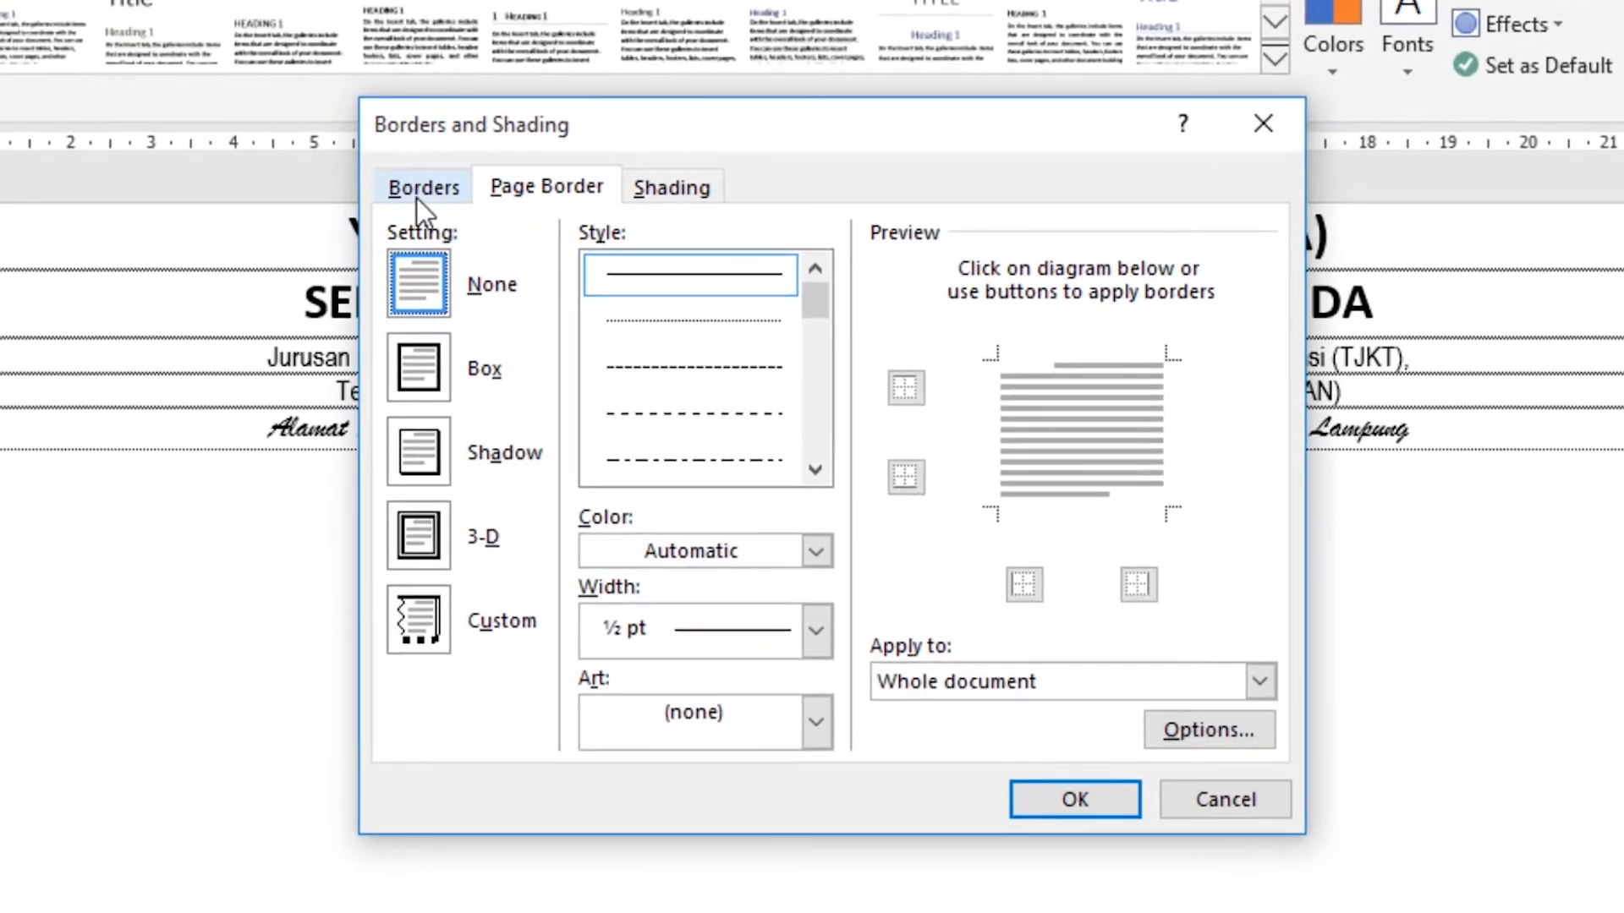
left_click(418, 196)
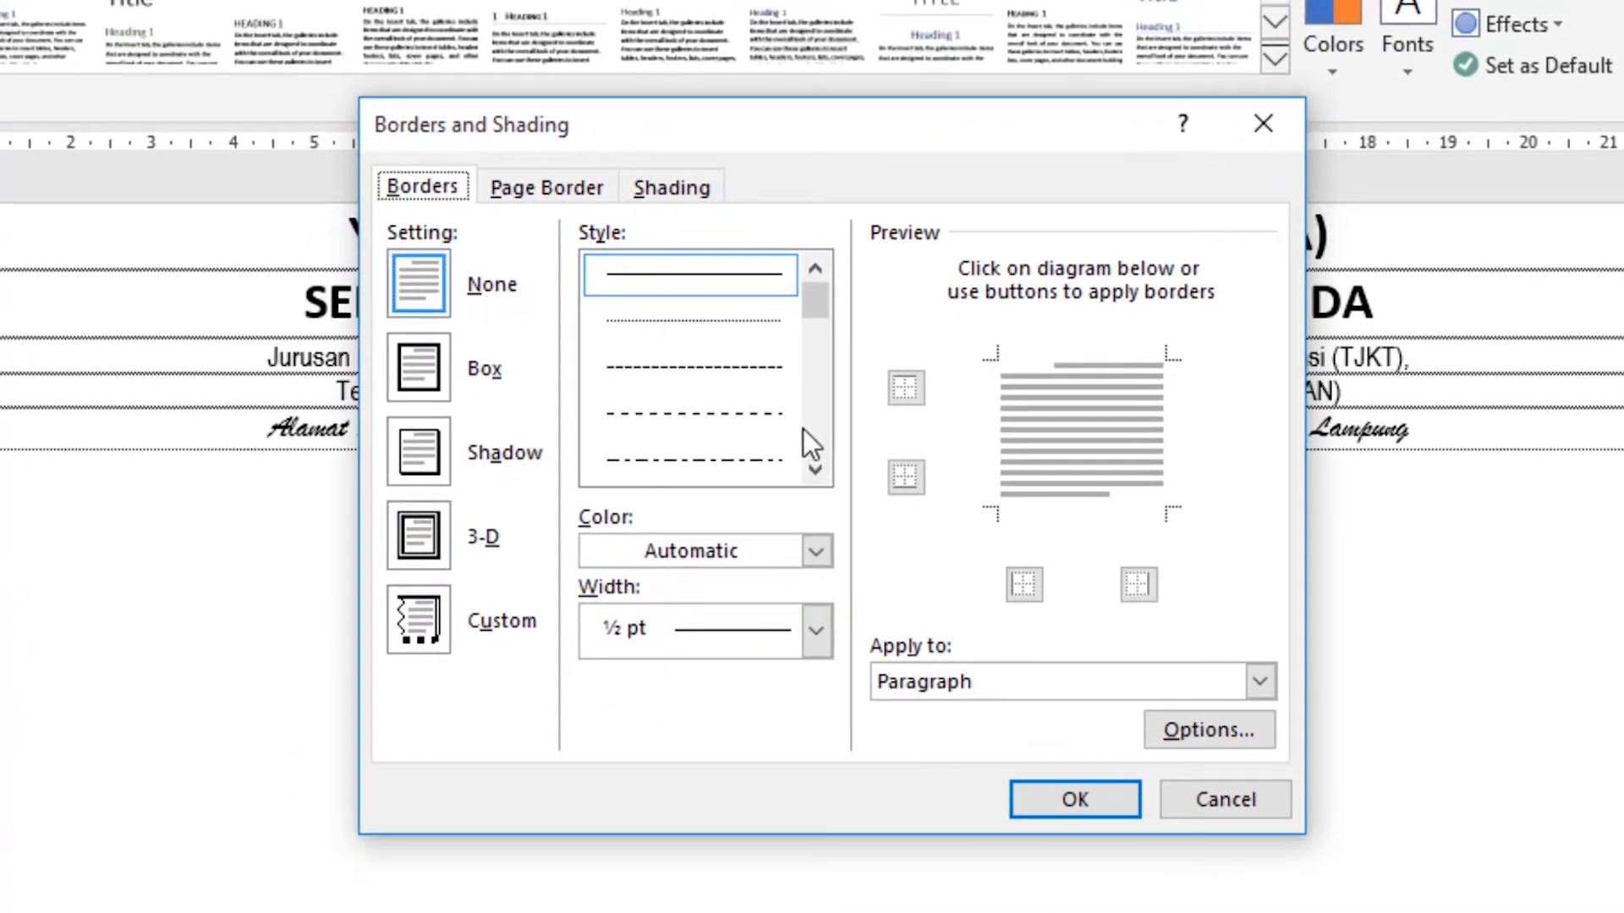
scroll(799, 429, "down", 5)
left_click(725, 372)
scroll(727, 347, "up", 5)
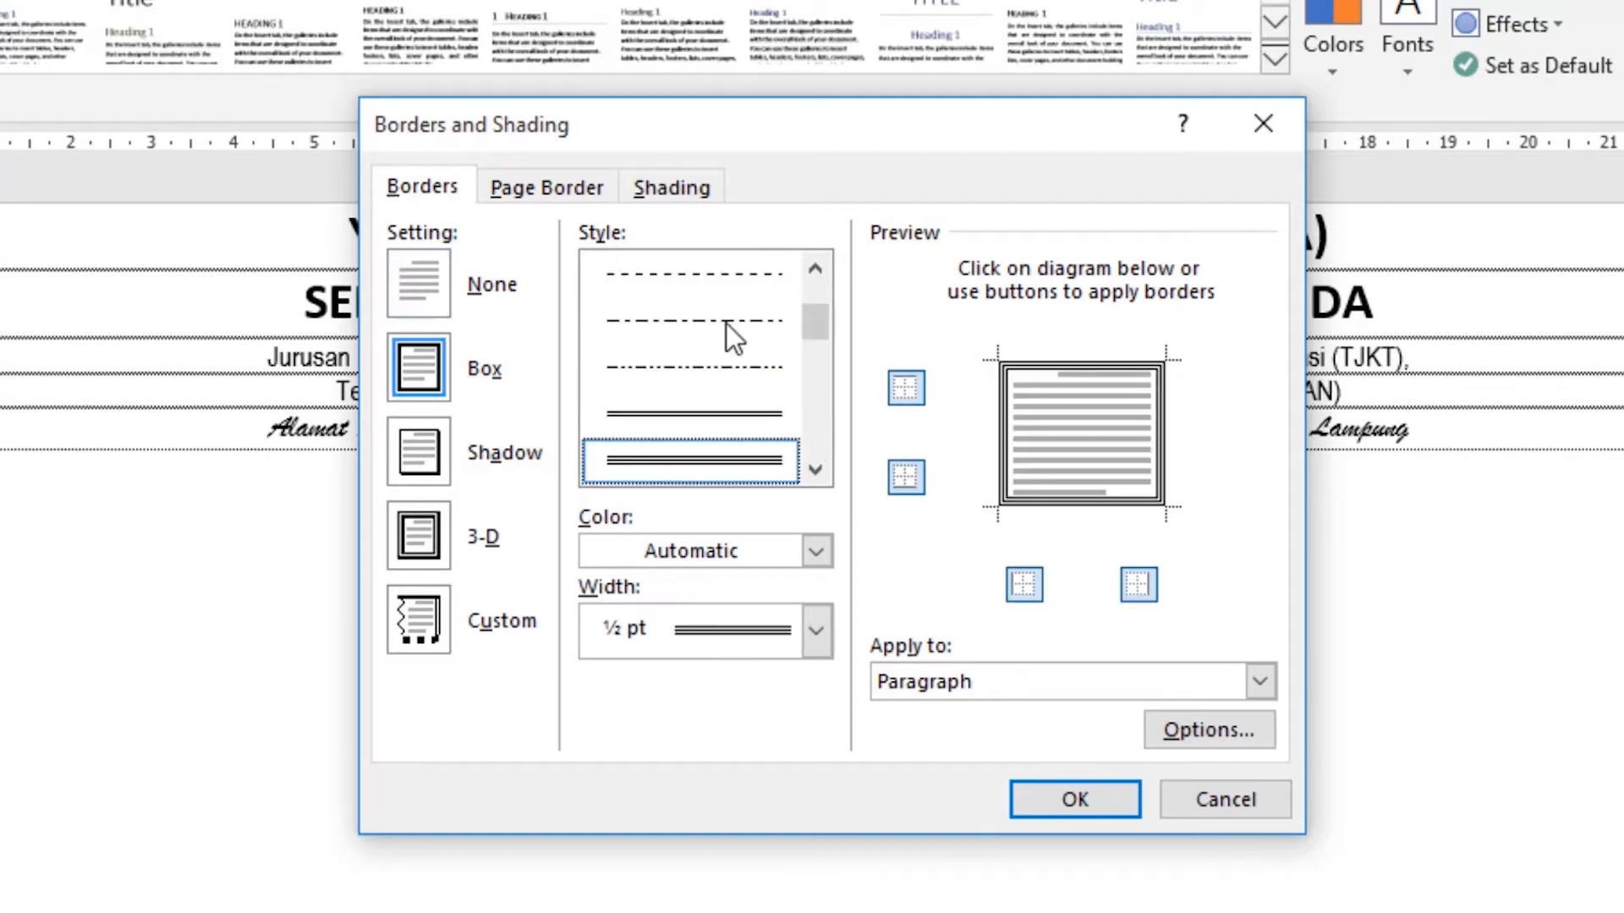
scroll(729, 450, "down", 5)
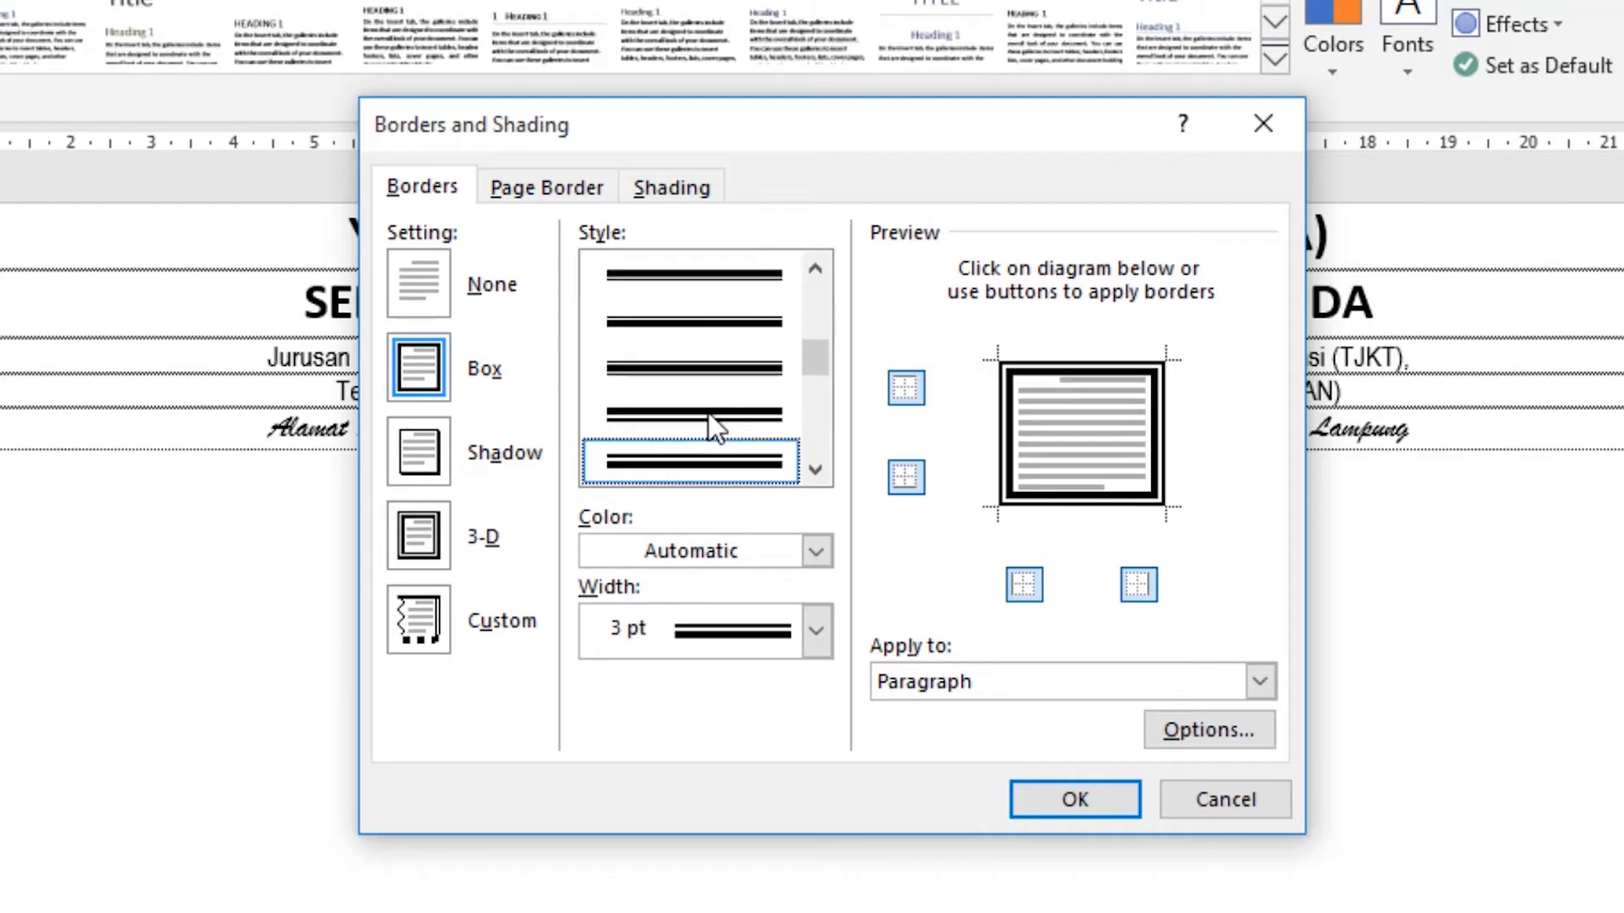
scroll(719, 356, "up", 2)
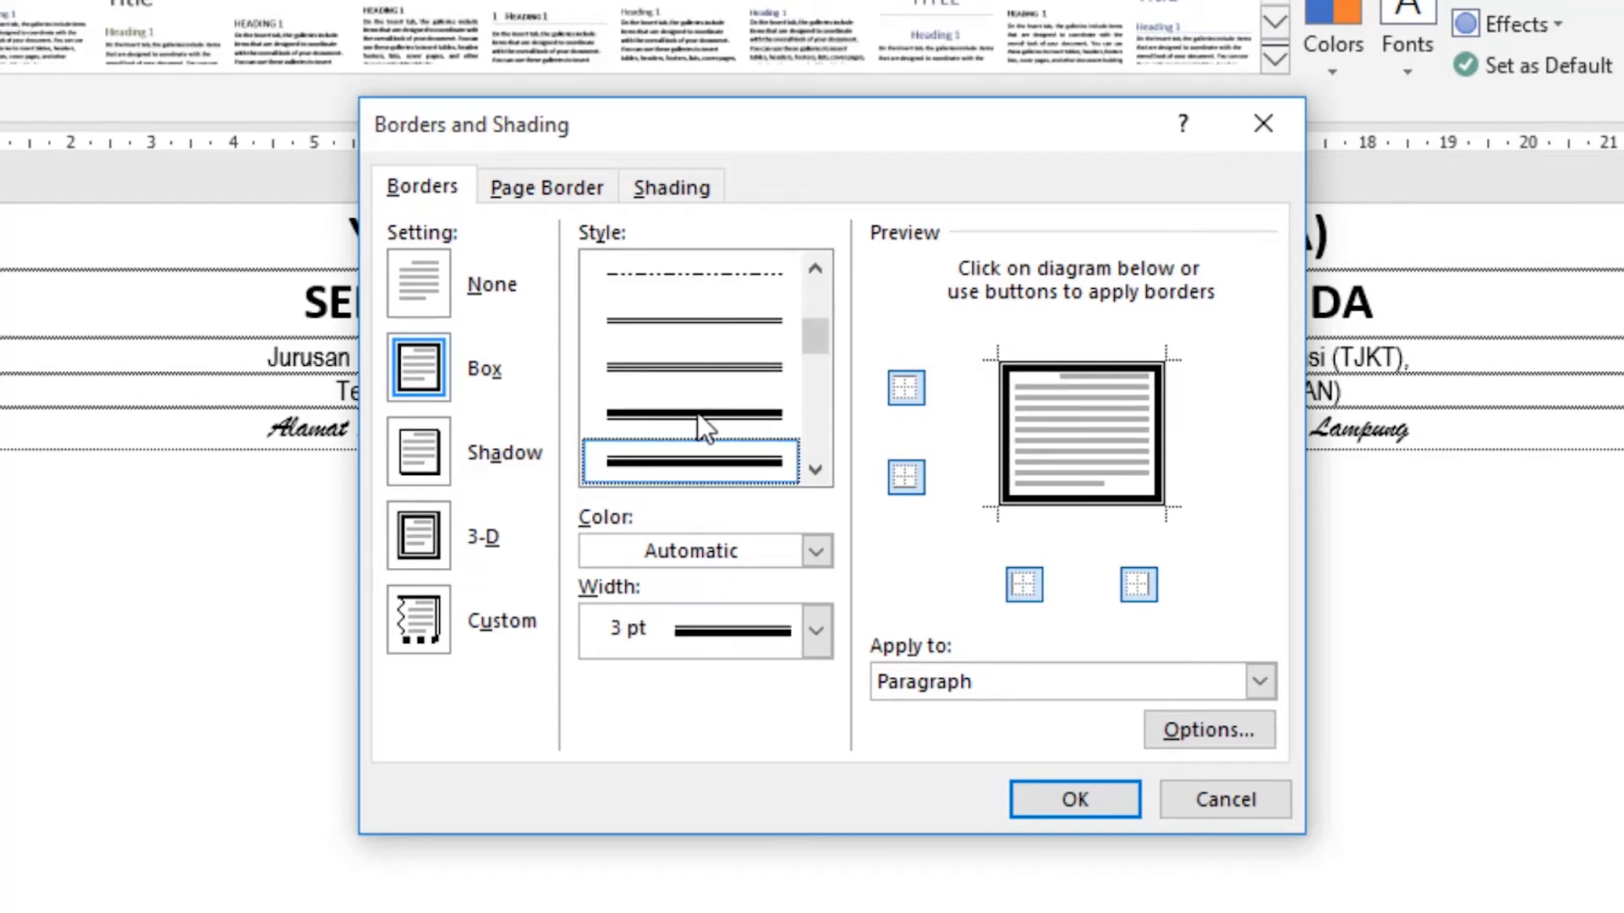
scroll(701, 420, "up", 1)
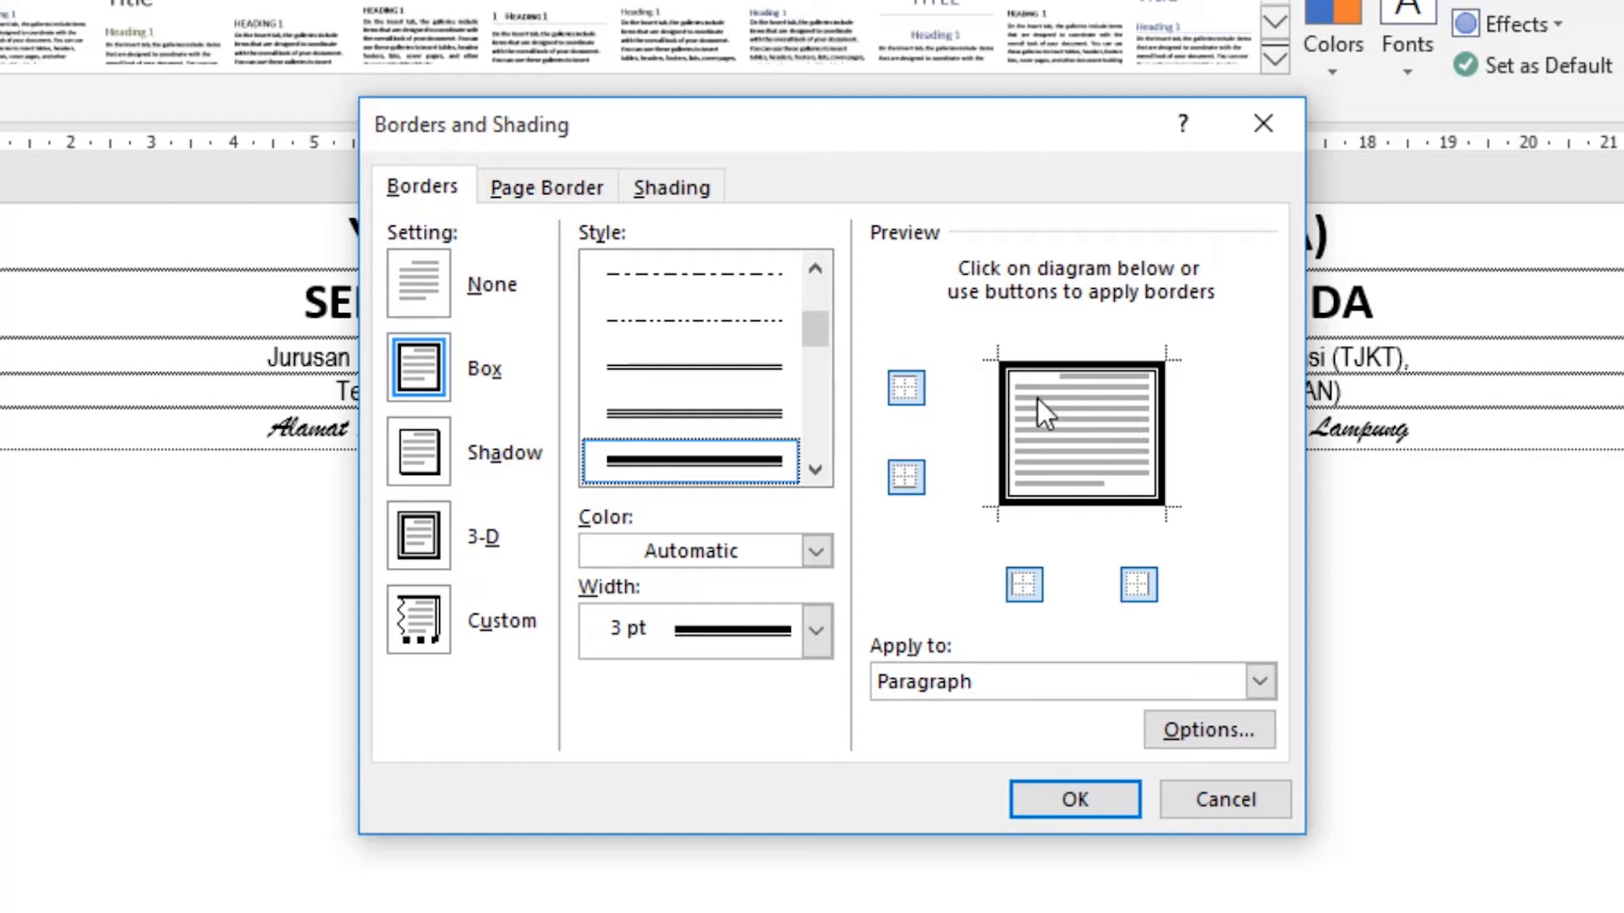
Remove the top, left and right sides of the paragraph border and apply only the bottom line.
left_click(904, 389)
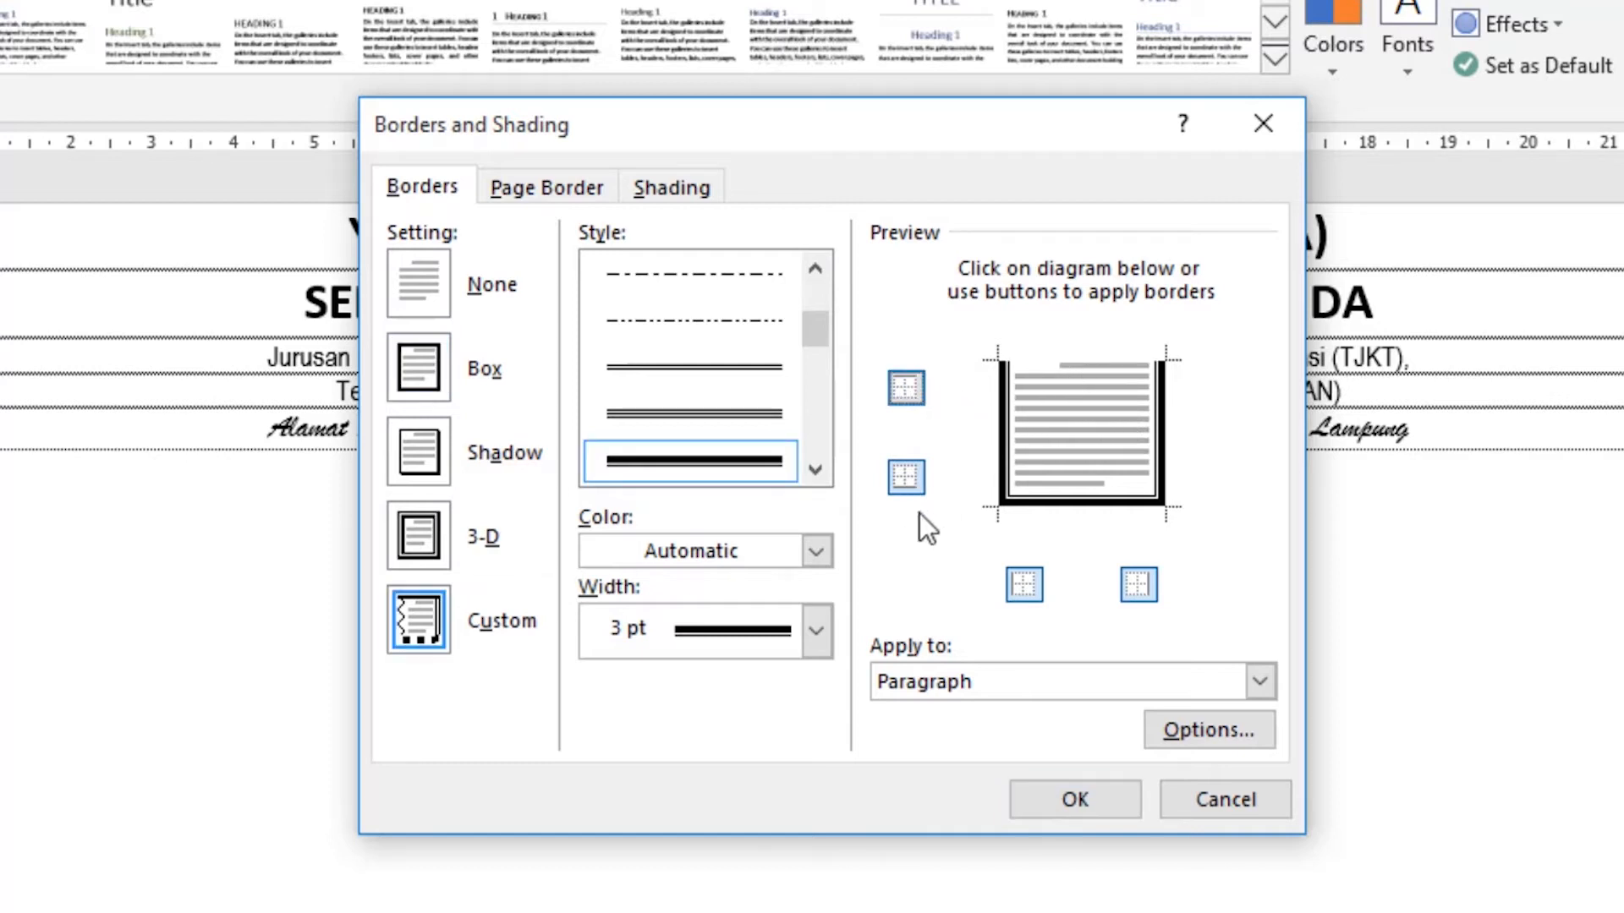
left_click(1026, 585)
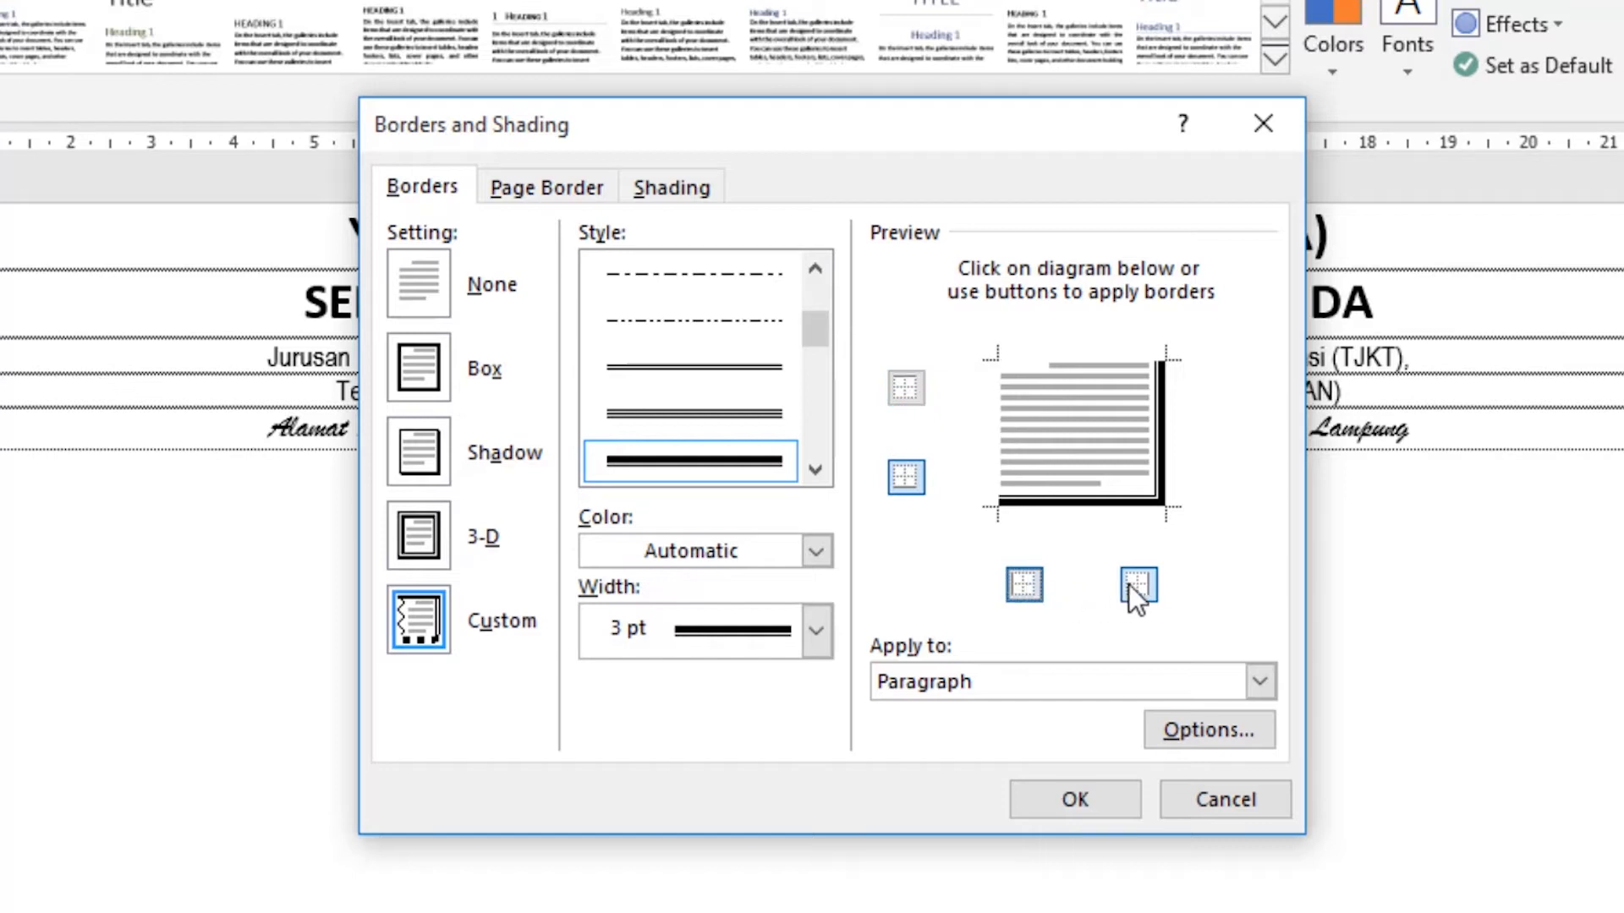
left_click(1135, 586)
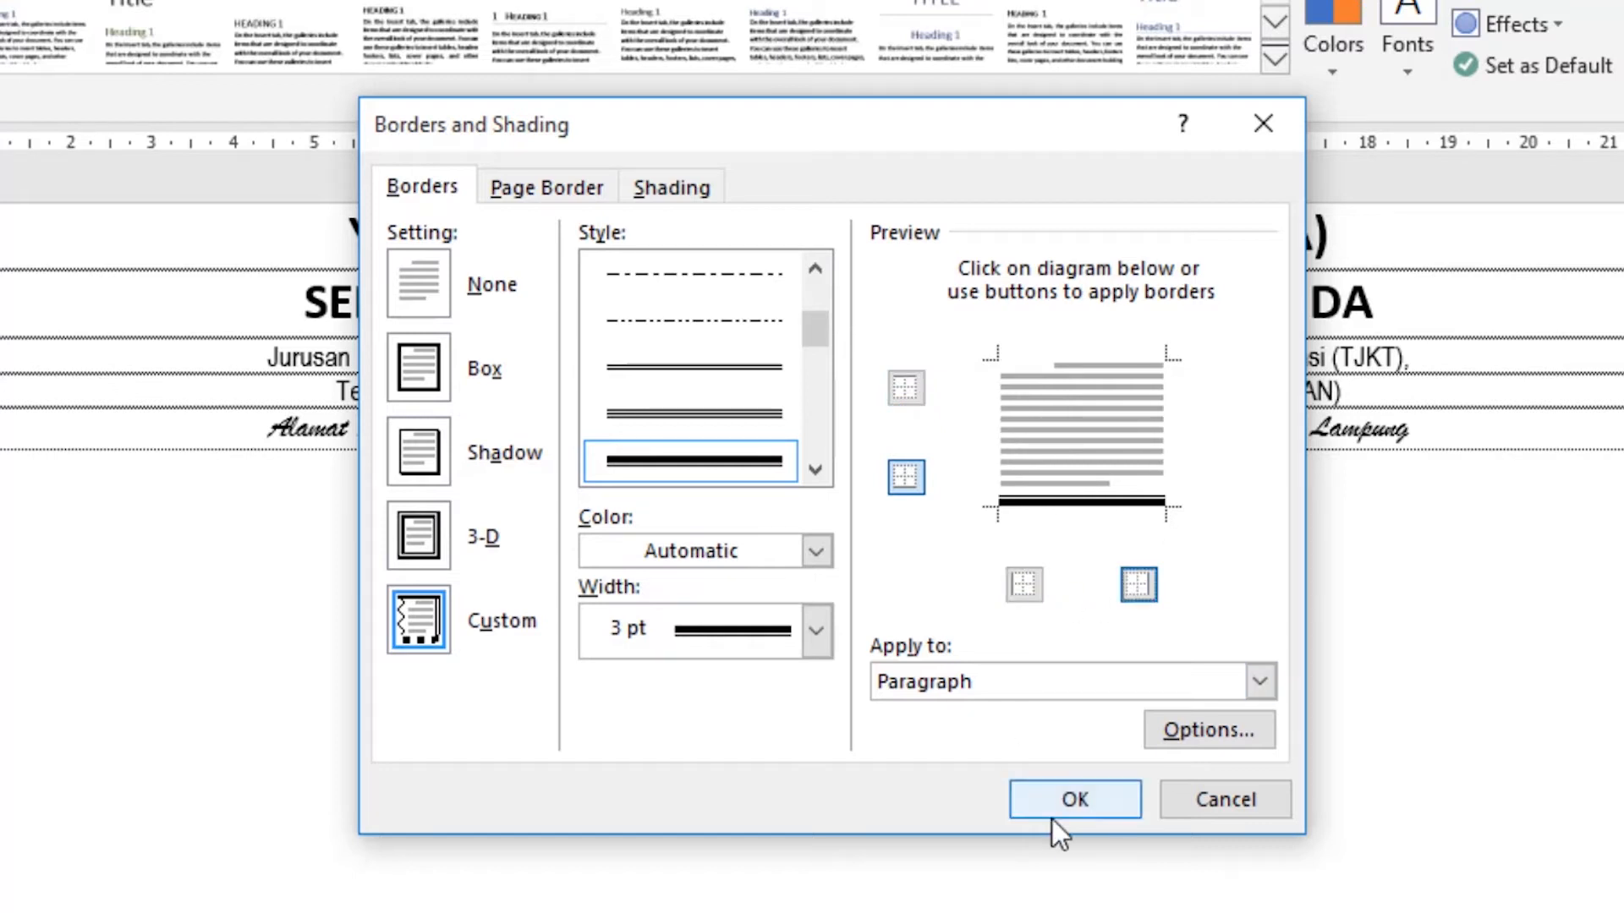
left_click(1081, 810)
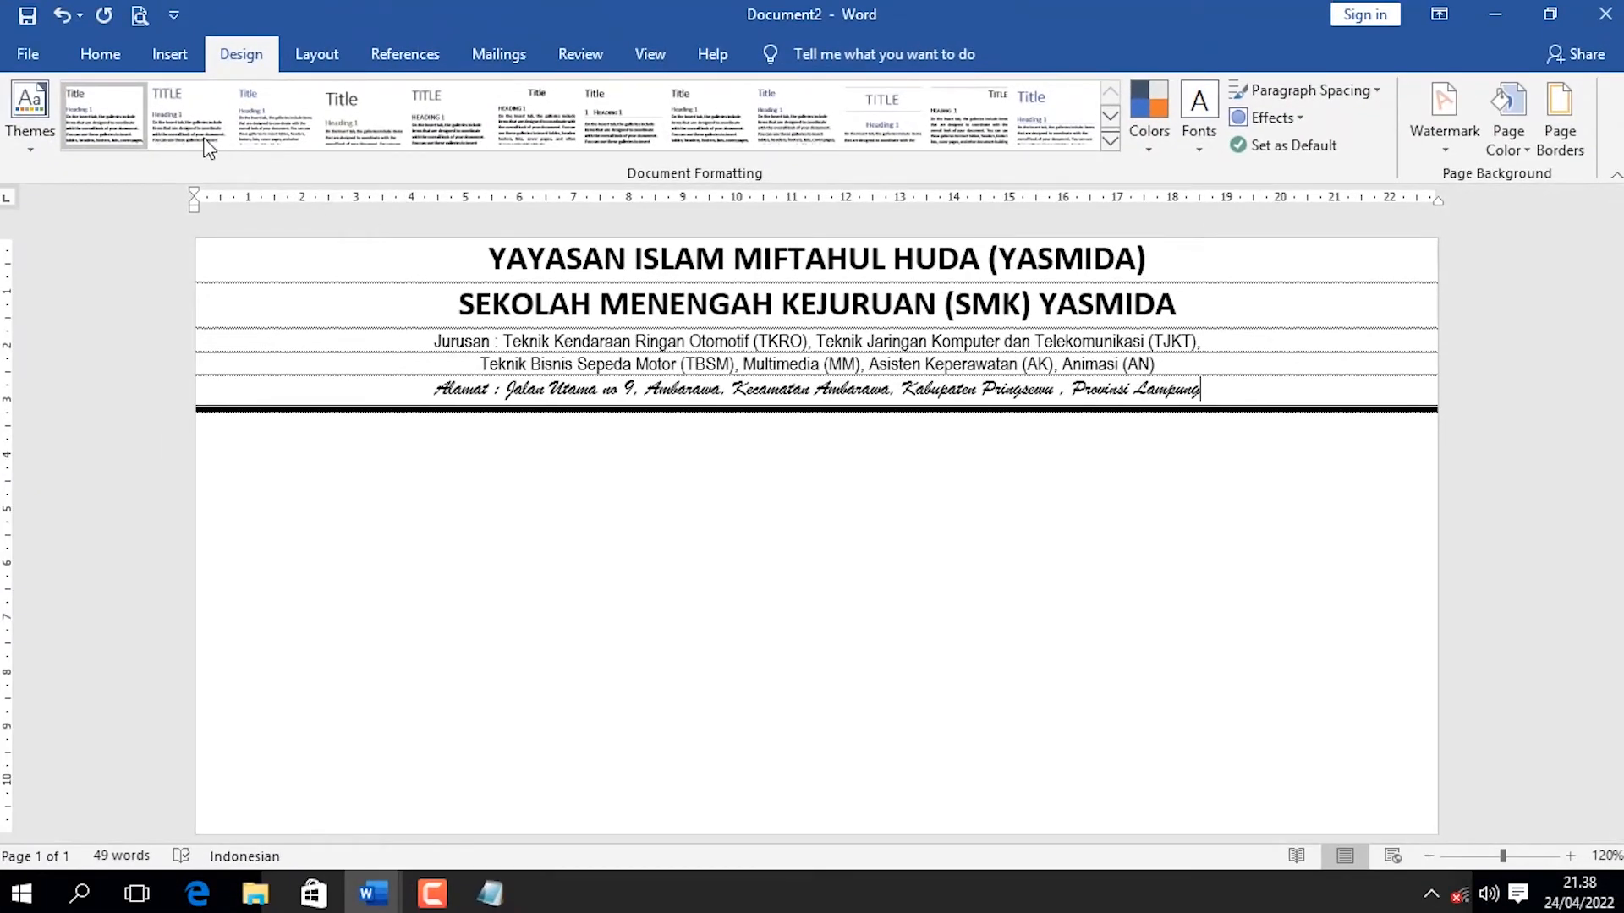
Insert the SMKYAS logo picture from the LOGO folder on drive D into the document.
left_click(168, 56)
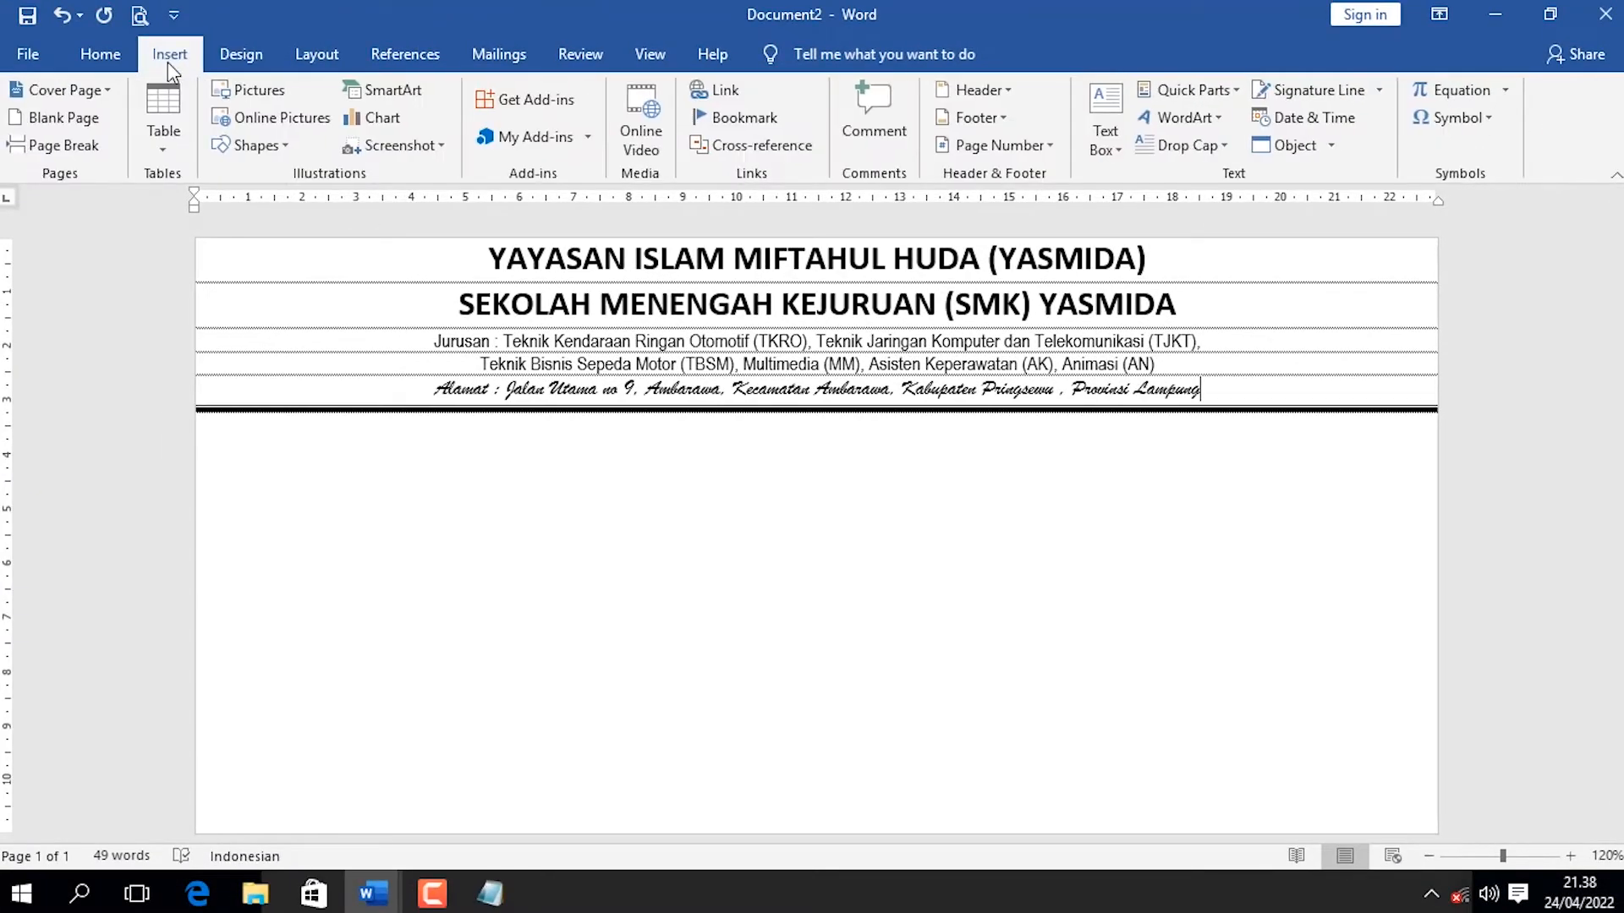
left_click(263, 98)
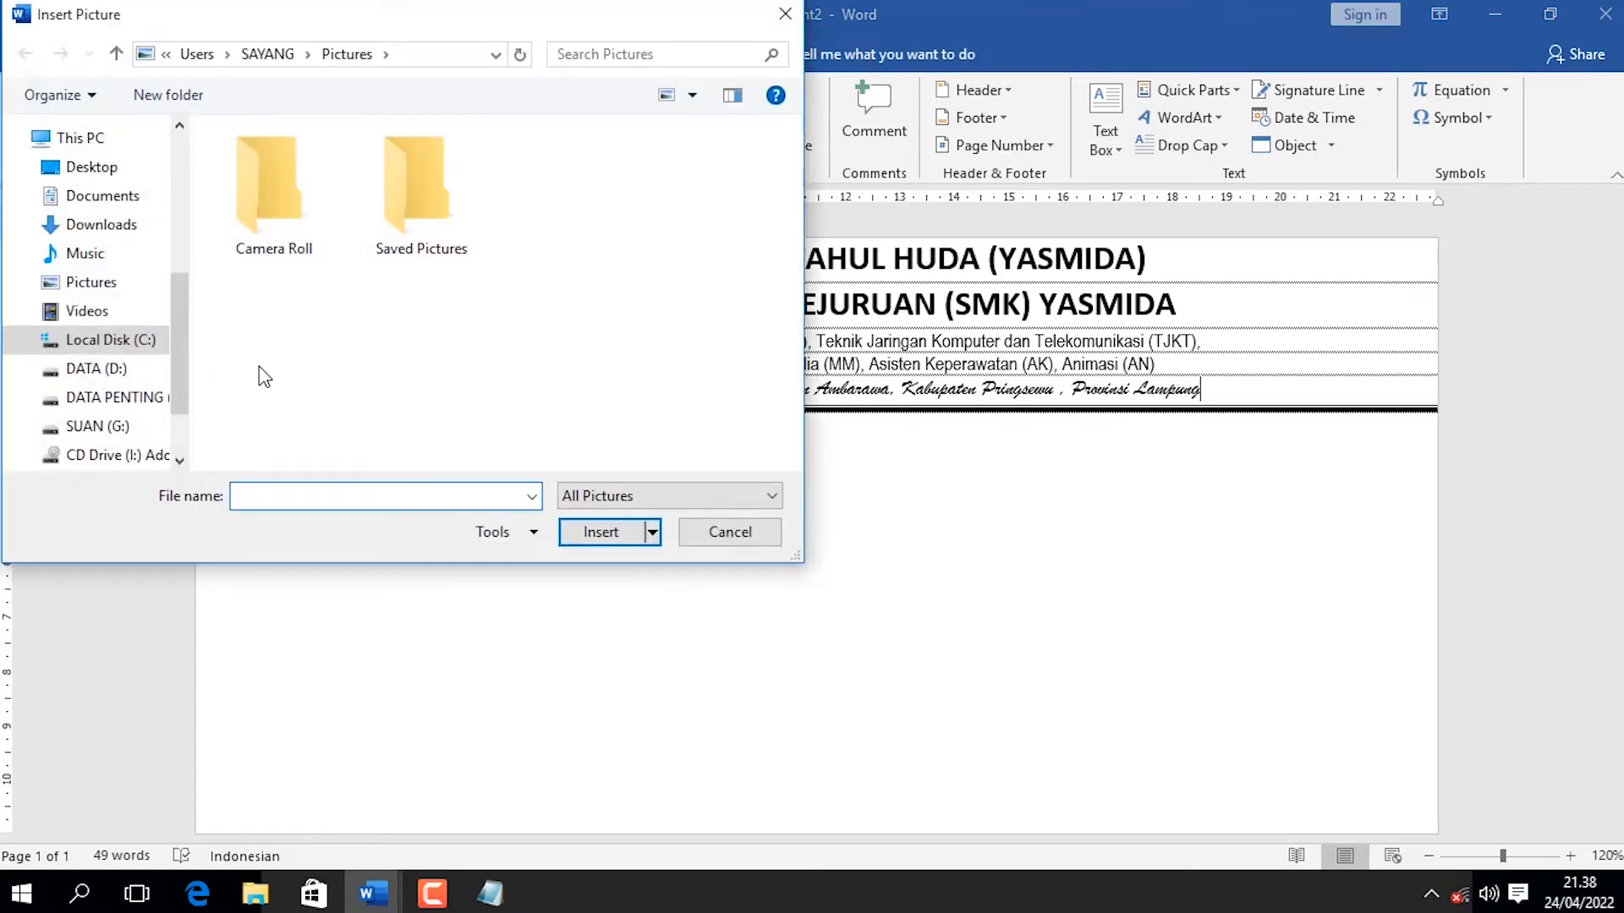
left_click(114, 369)
double_click(259, 164)
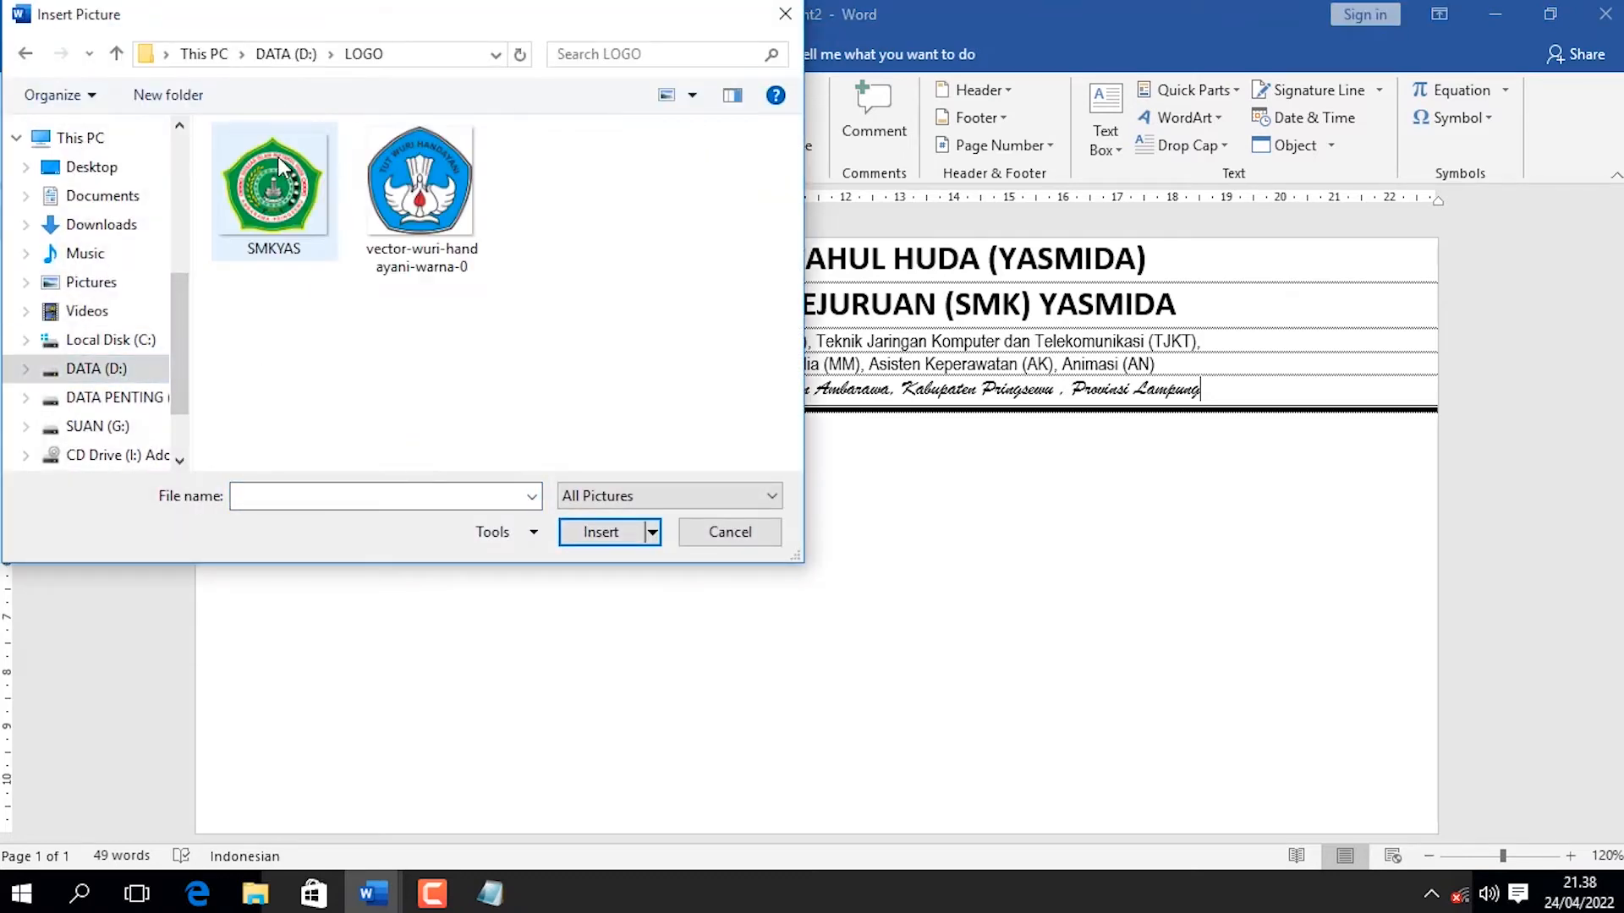
left_click(279, 224)
double_click(279, 224)
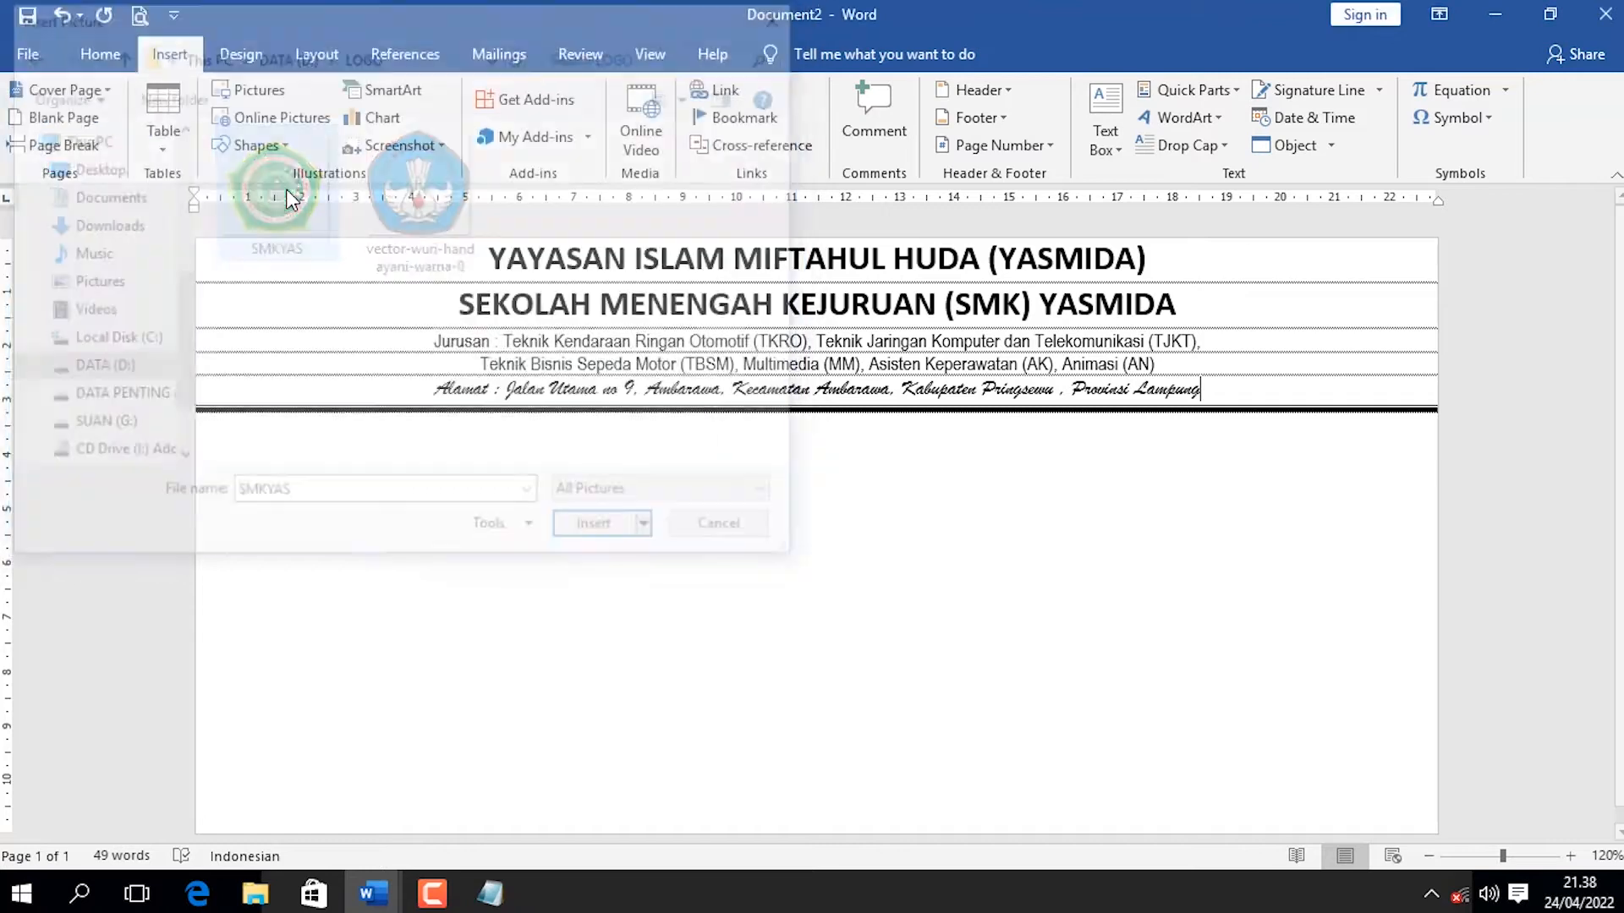
scroll(1019, 526, "down", 3)
scroll(946, 531, "up", 5)
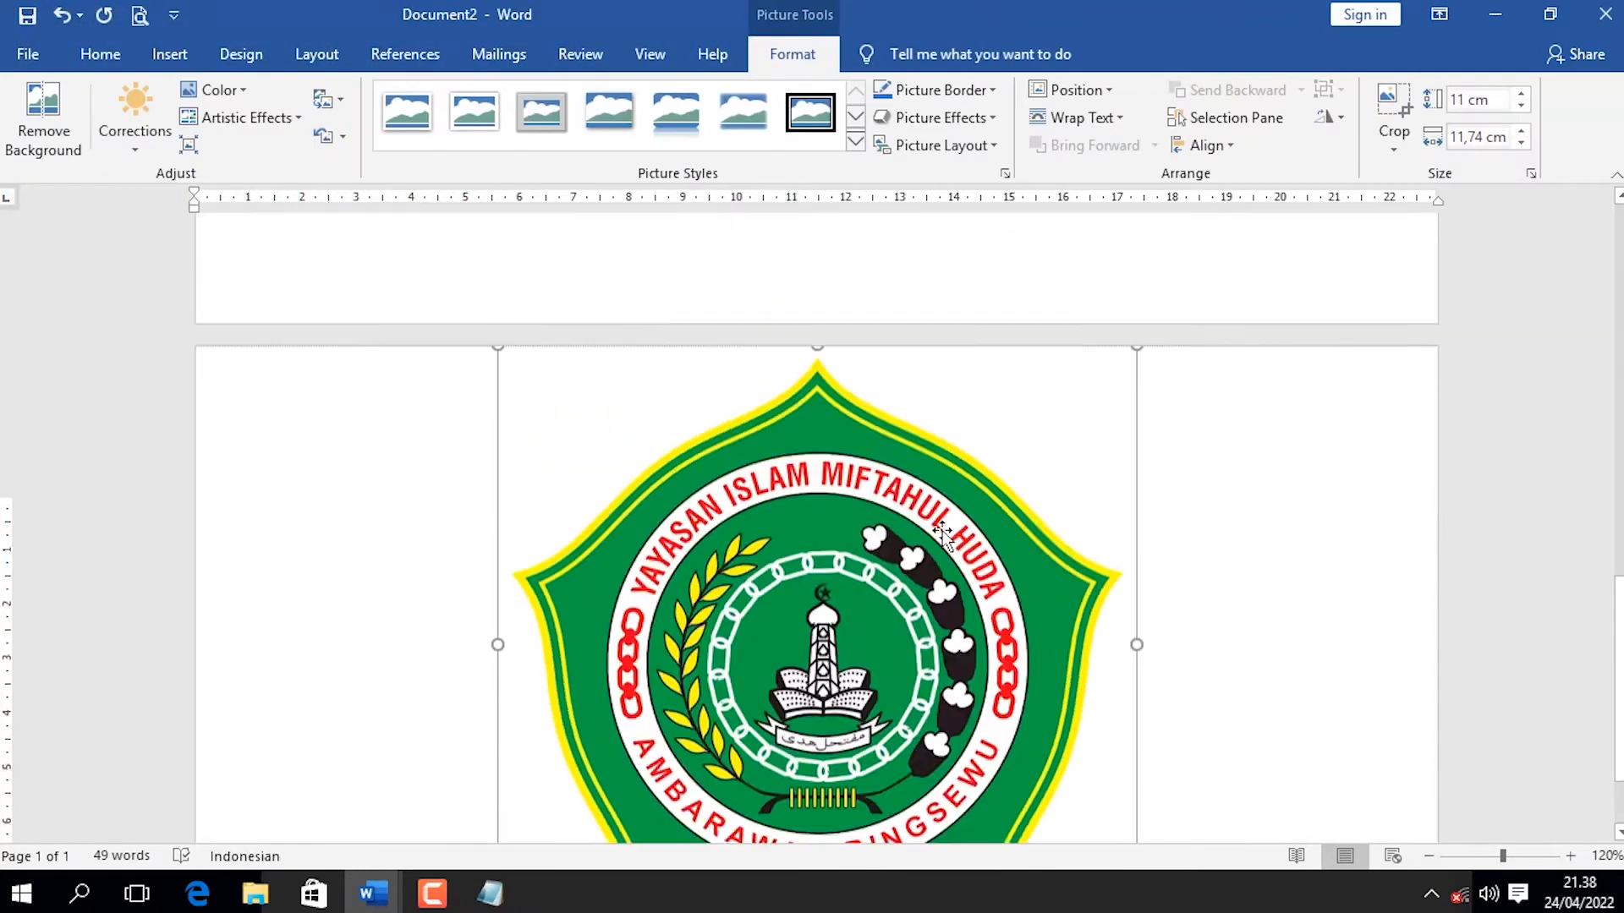
scroll(942, 534, "down", 3)
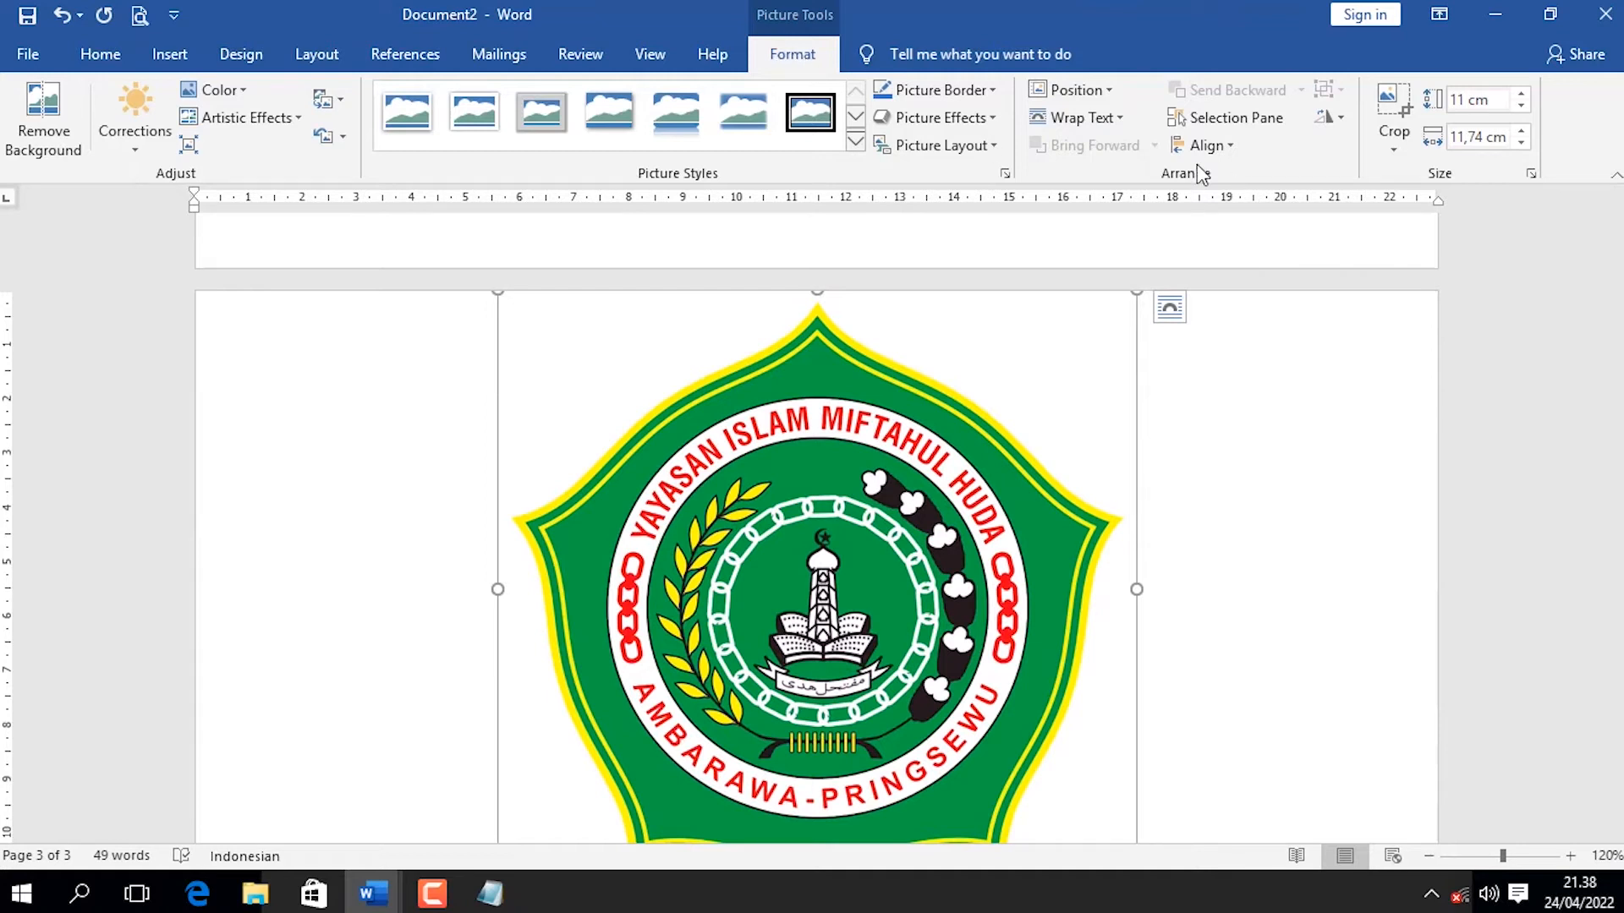
Put the logo in front of text, shrink it to about 3 cm wide and place it left of the letterhead lines.
left_click(1116, 127)
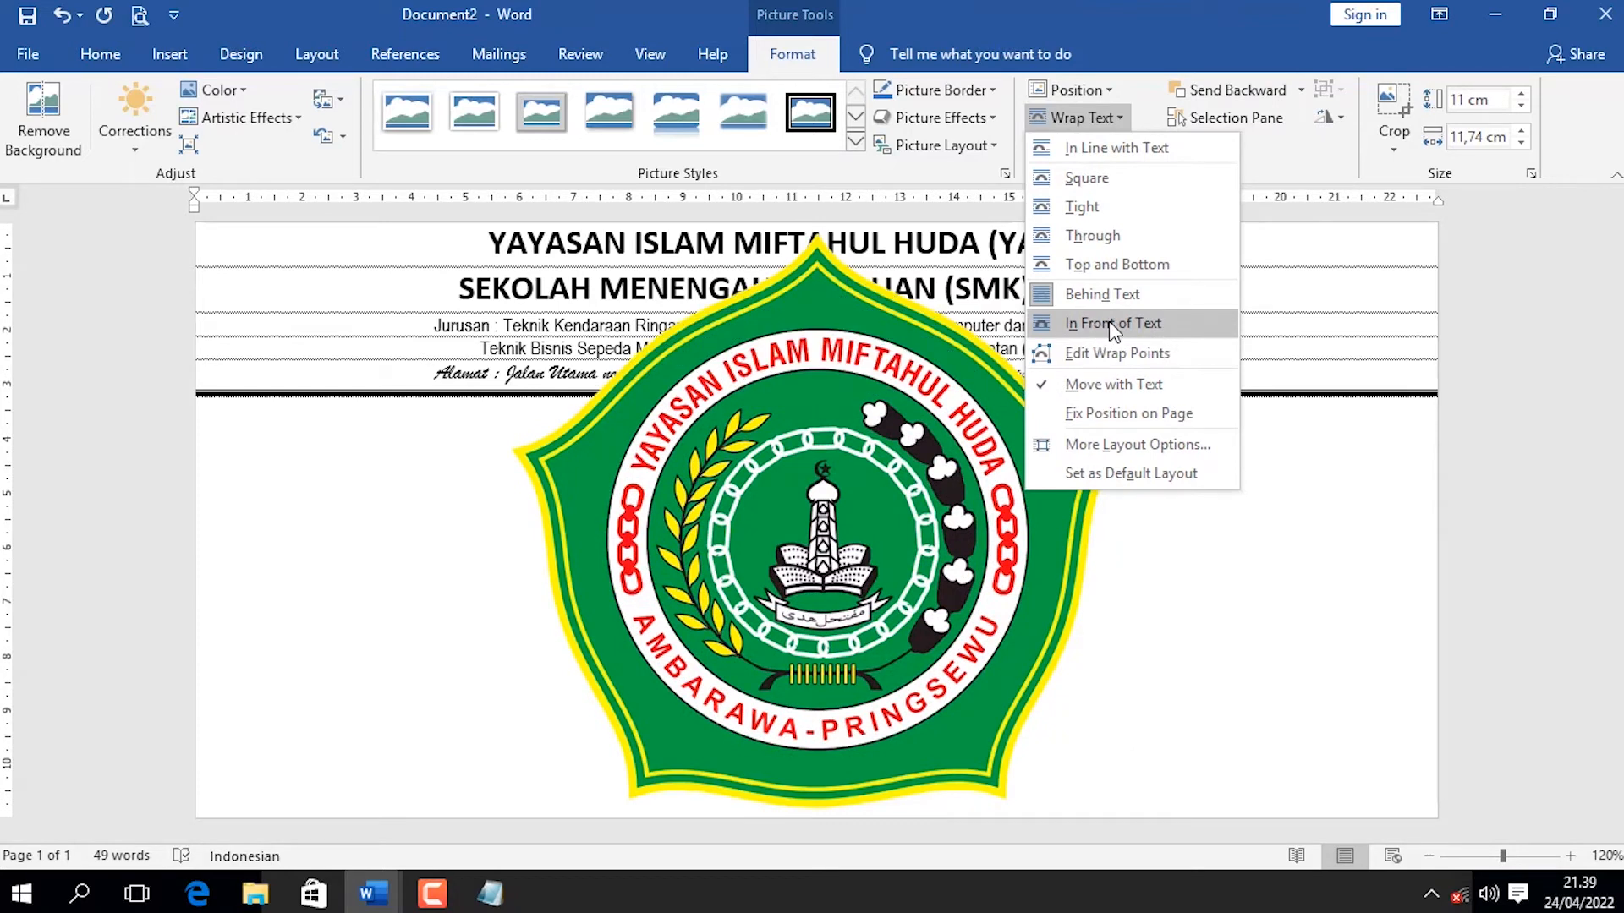
left_click(1112, 326)
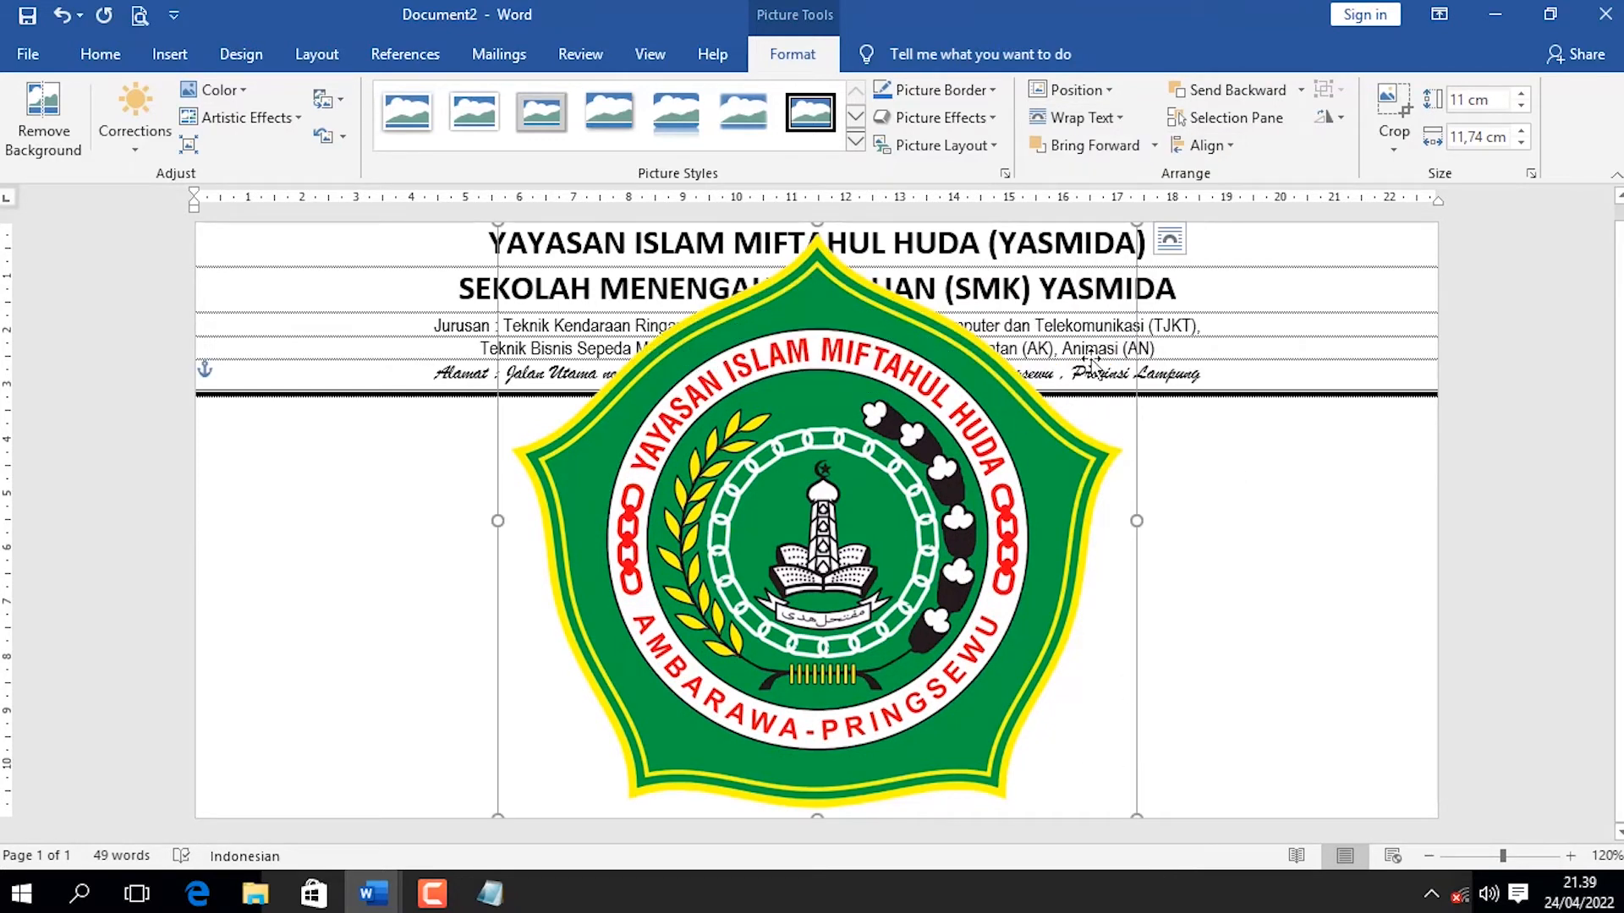
left_click_drag(1131, 237, 379, 378)
left_click(423, 348)
left_click(339, 347)
left_click_drag(330, 328, 337, 329)
left_click(565, 326)
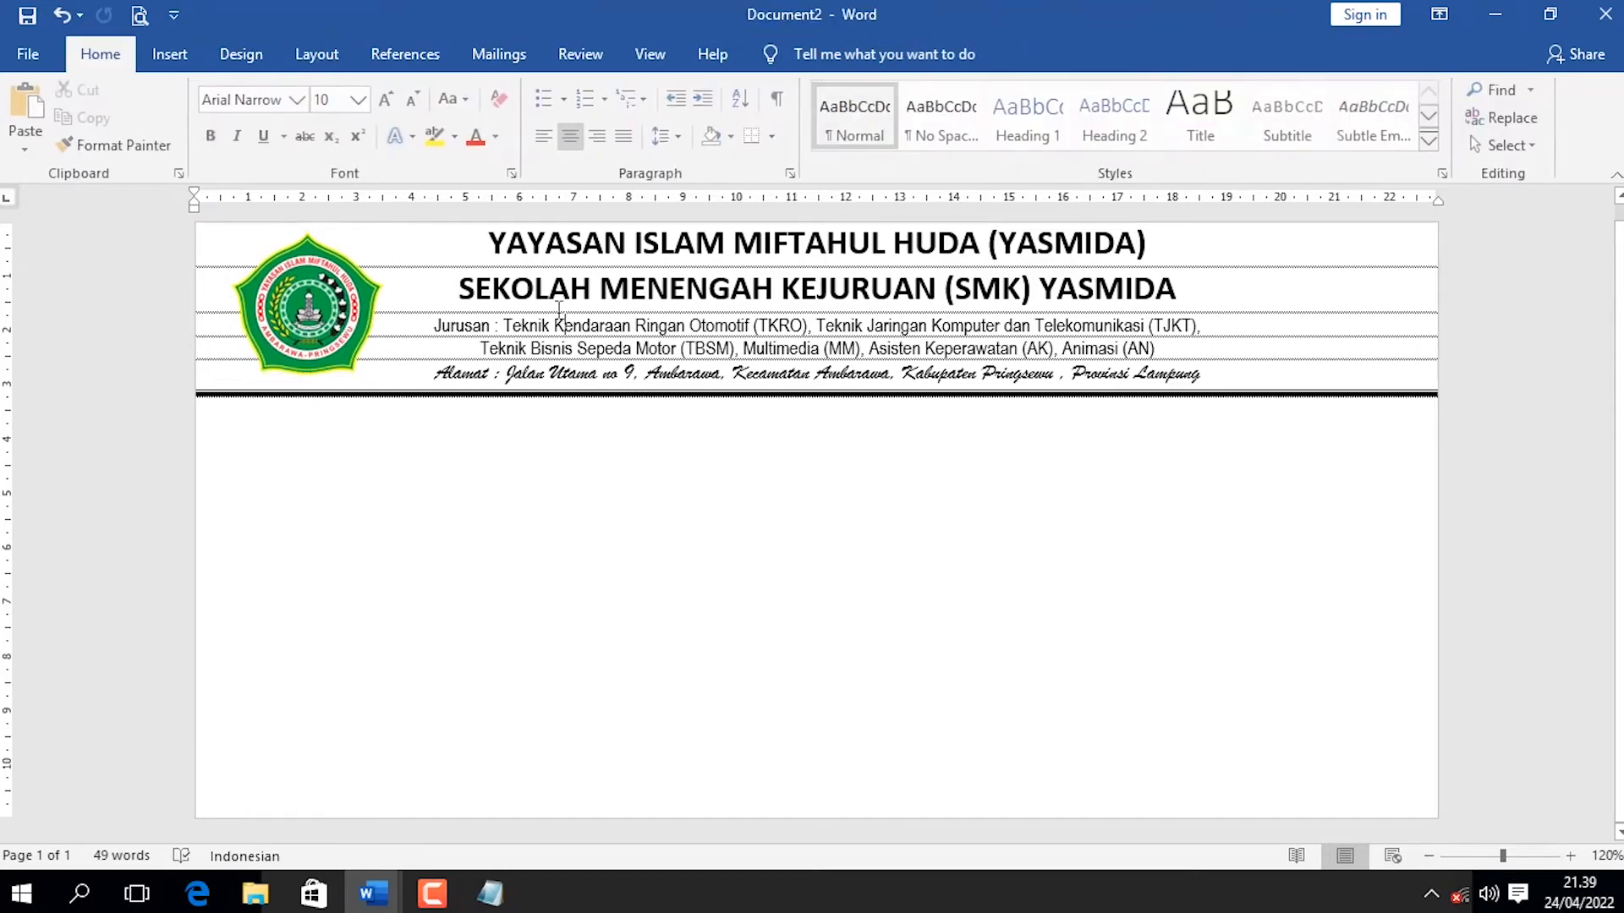
Left-align all five letterhead lines and keep them selected.
key("ctrl+a")
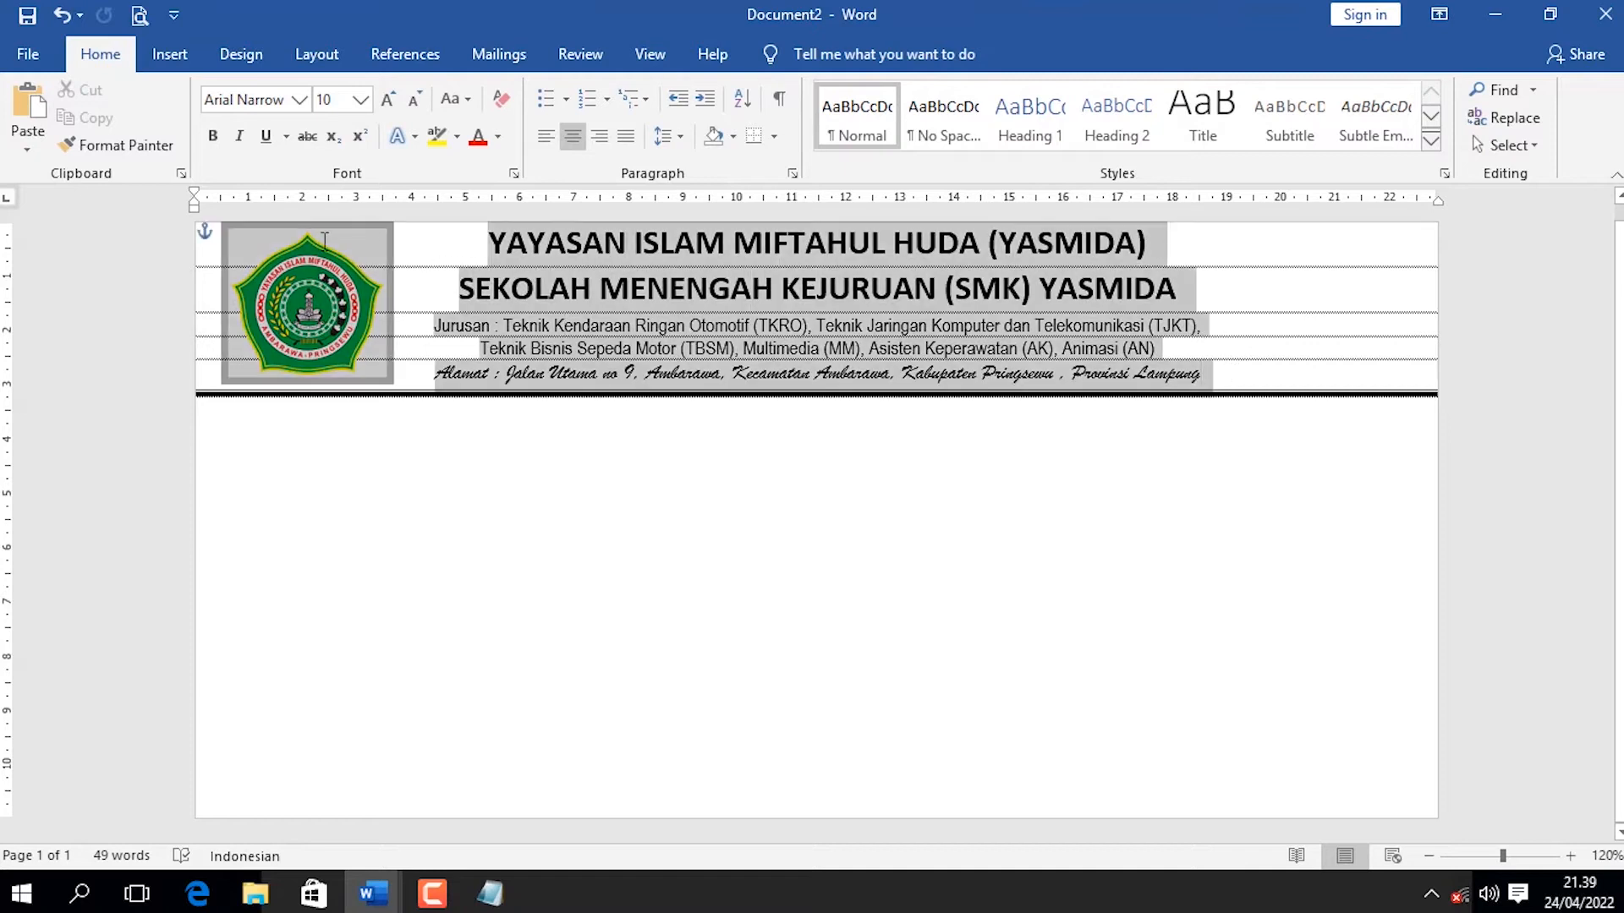
left_click(545, 135)
left_click(488, 288)
left_click_drag(983, 377, 203, 236)
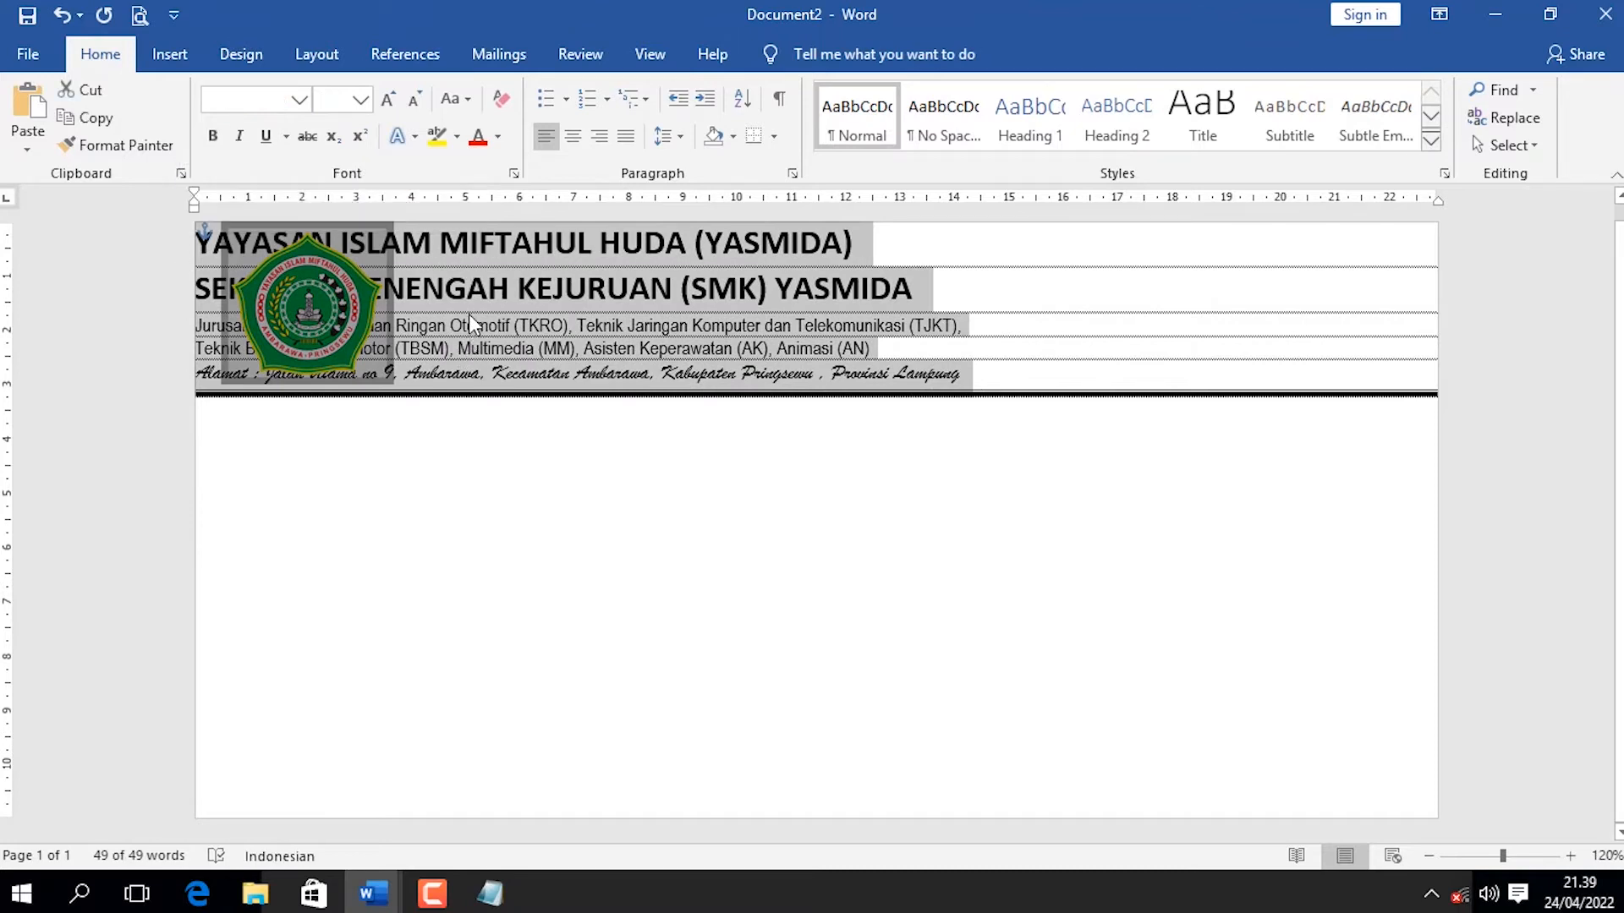
Check the letterhead's text alignment beside the logo in the finished amplop3 example, and return to Document2.
mouse_move(373, 894)
left_click(292, 782)
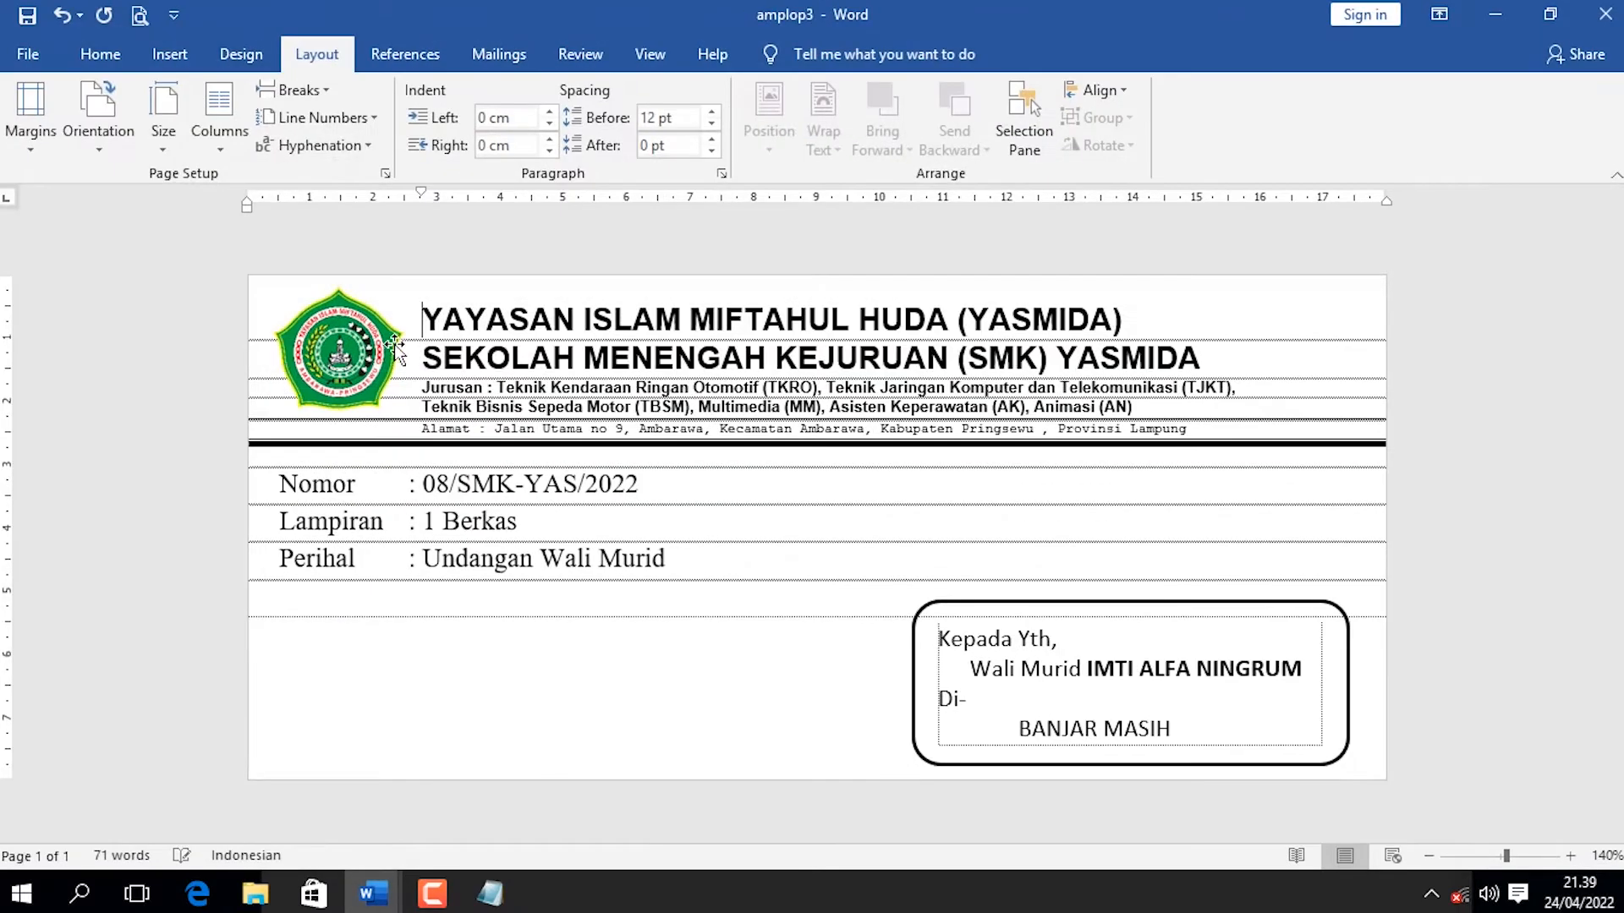
left_click(531, 745)
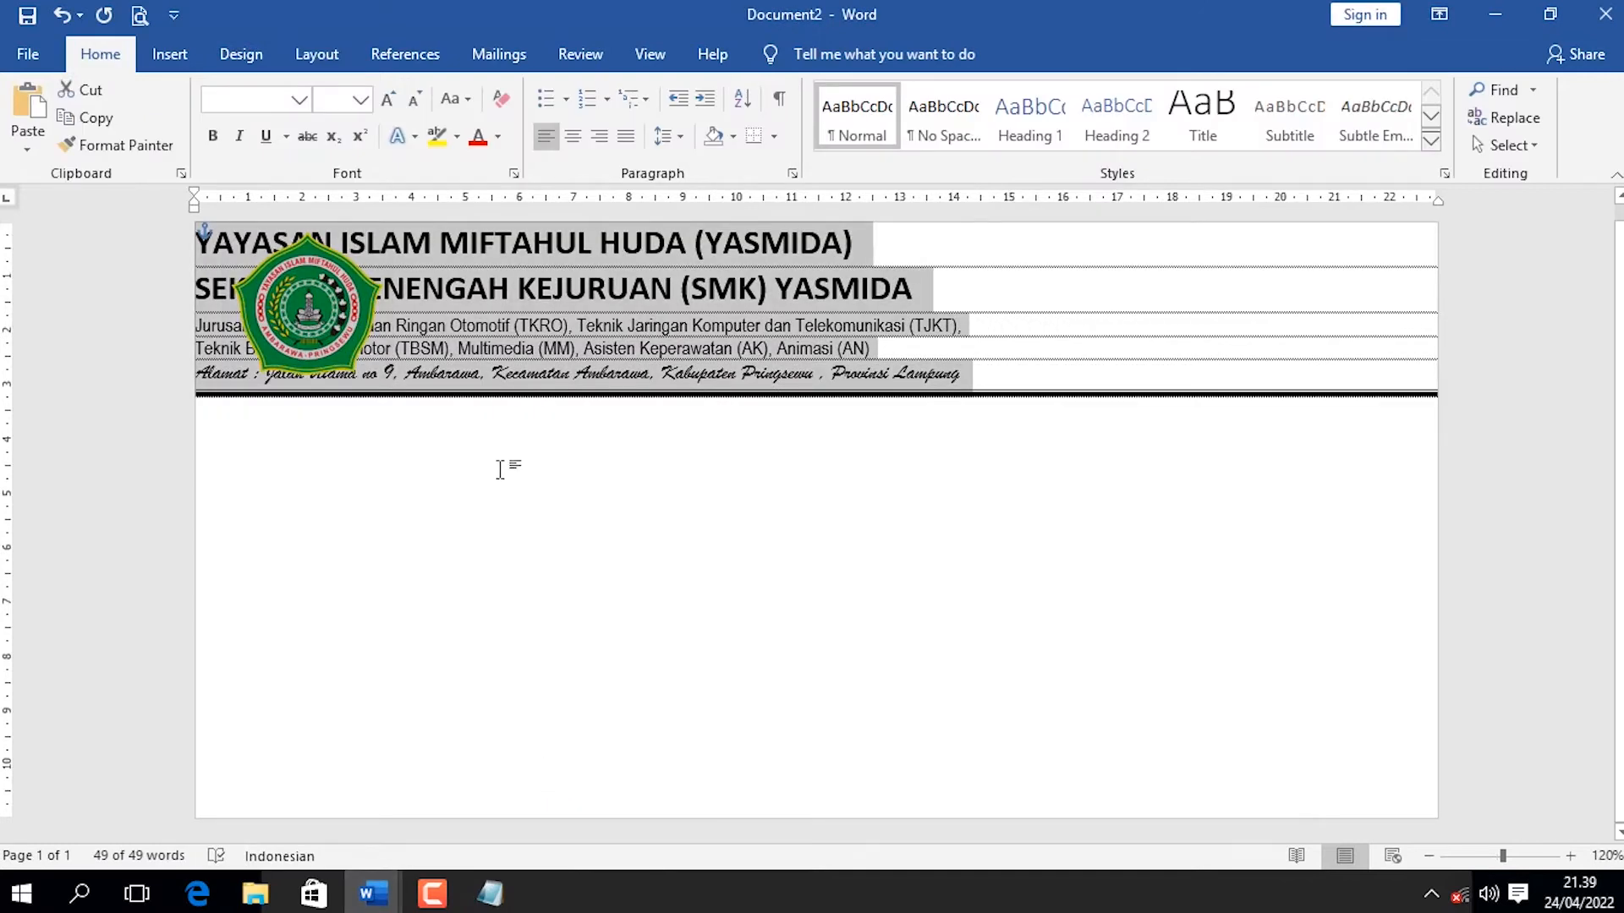
Set the first-line indent of all five letterhead lines to about 4 cm so the text clears the logo.
left_click(462, 324)
left_click_drag(971, 376, 207, 239)
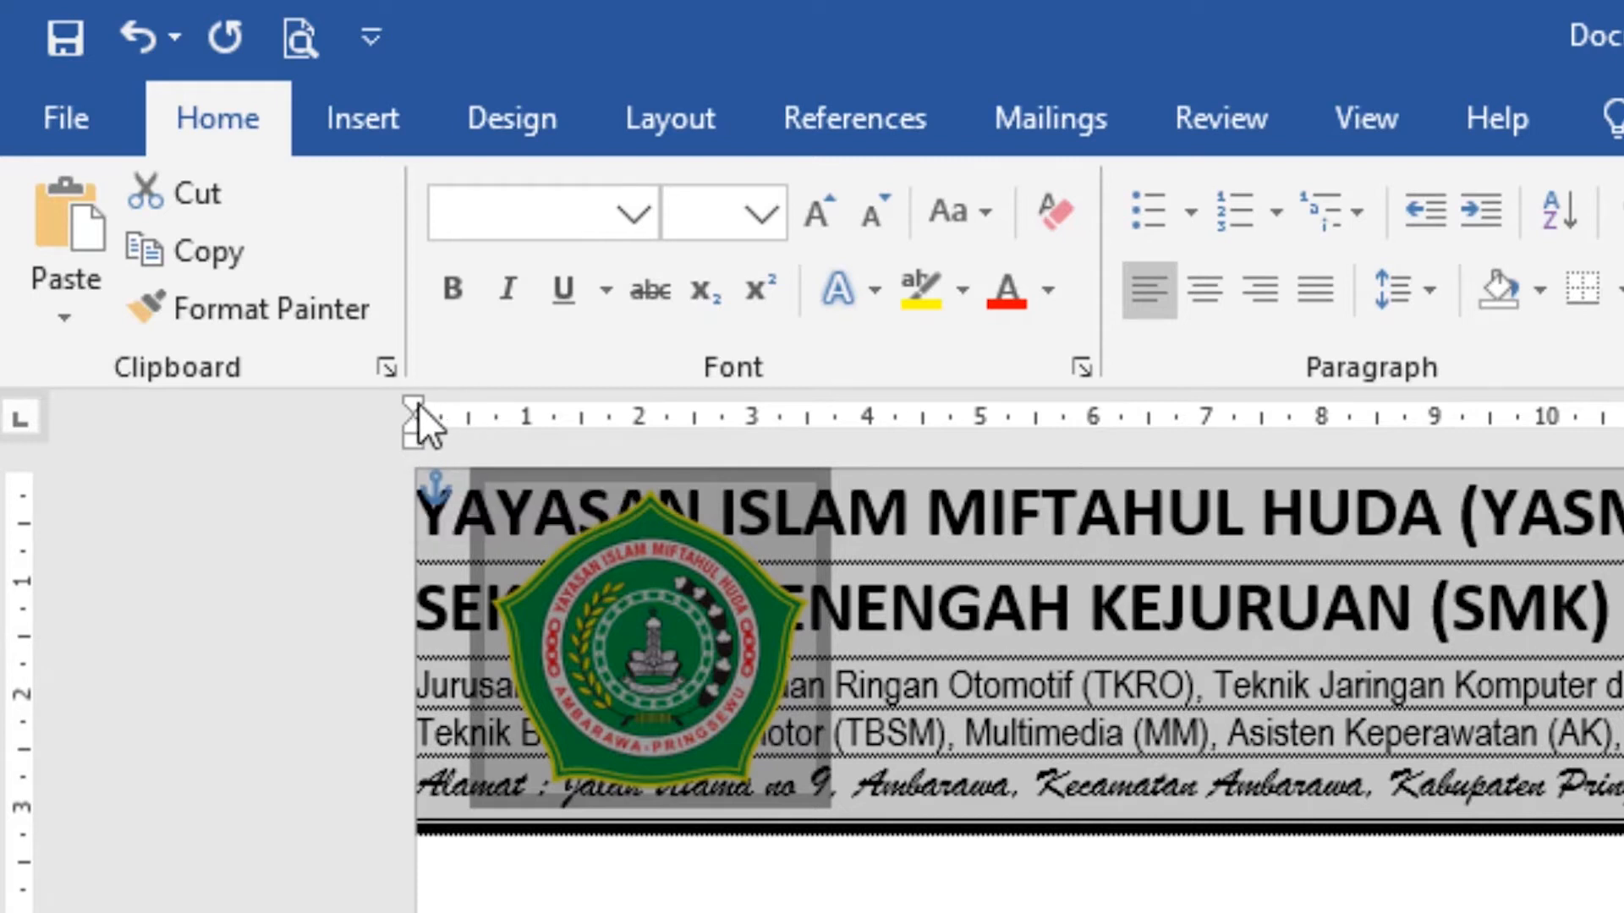
left_click_drag(414, 405, 621, 414)
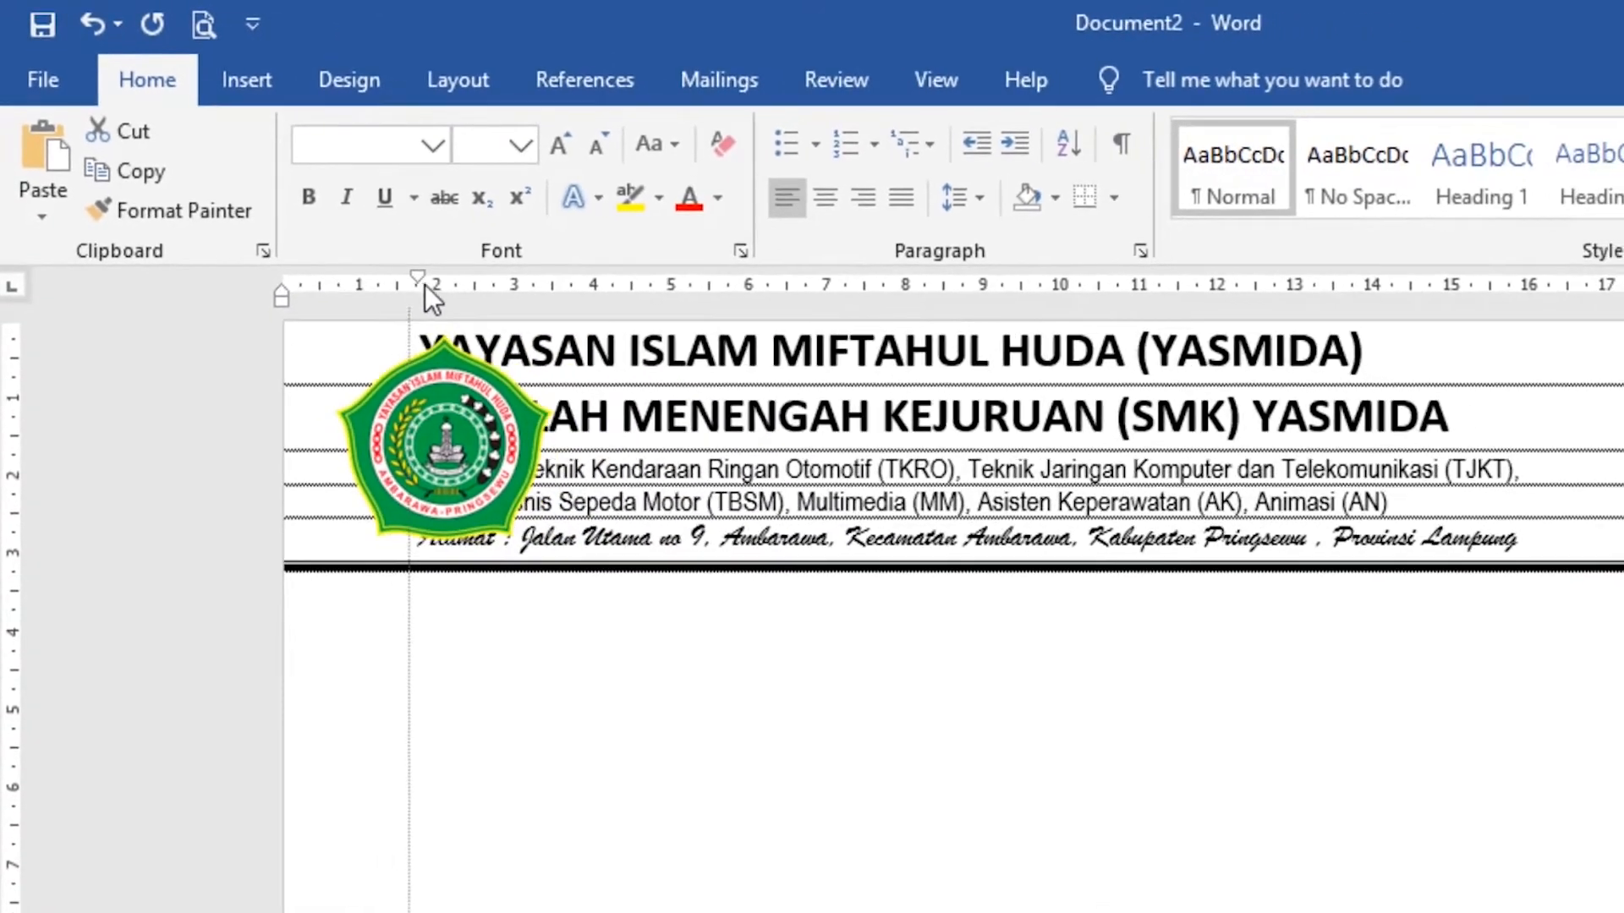
mouse_move(424, 284)
left_mouse_down()
mouse_move(614, 281)
mouse_move(592, 281)
left_mouse_up()
key("ctrl+a")
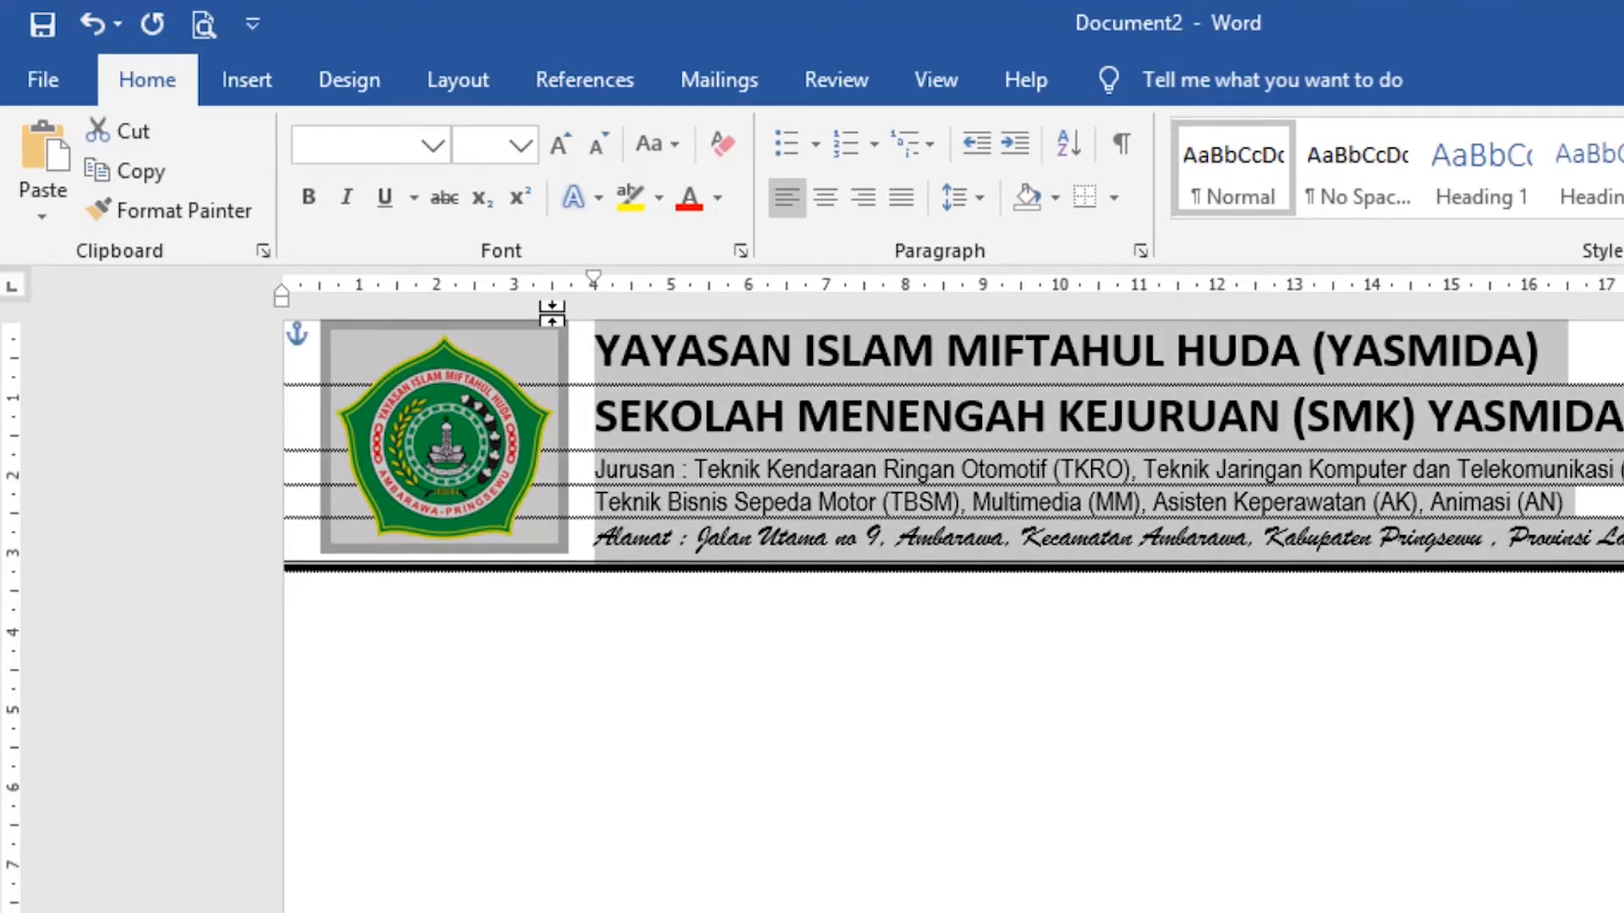
left_click(890, 502)
scroll(1042, 541, "up", 1)
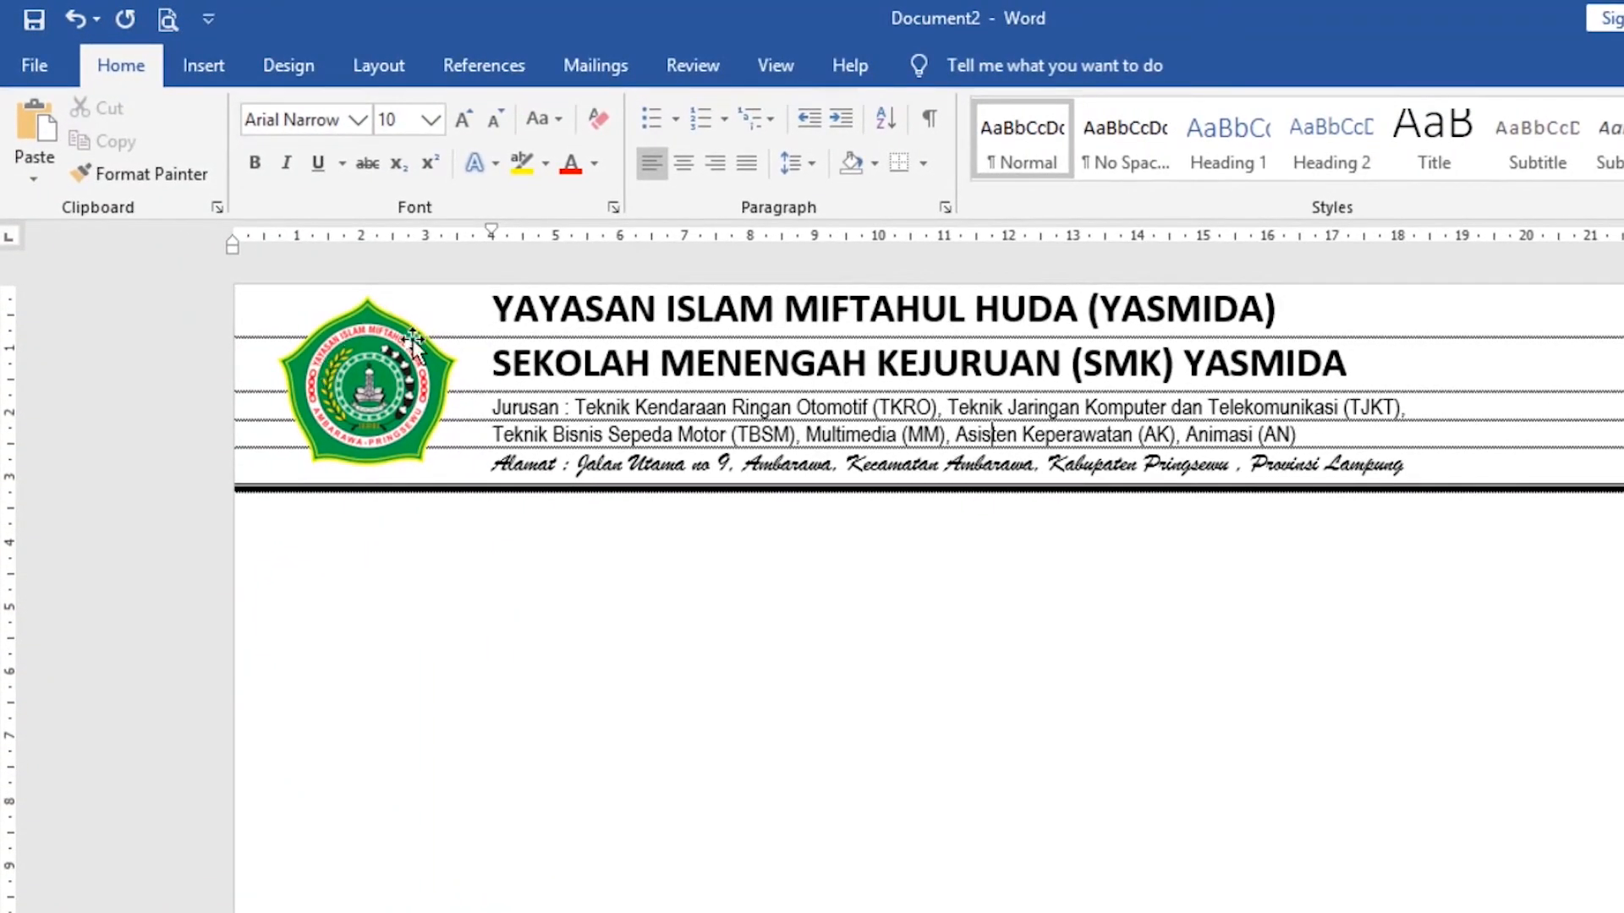
Set the spacing before the first letterhead line, the YAYASAN ISLAM MIFTAHUL HUDA heading, to 12 pt.
left_click(1305, 312)
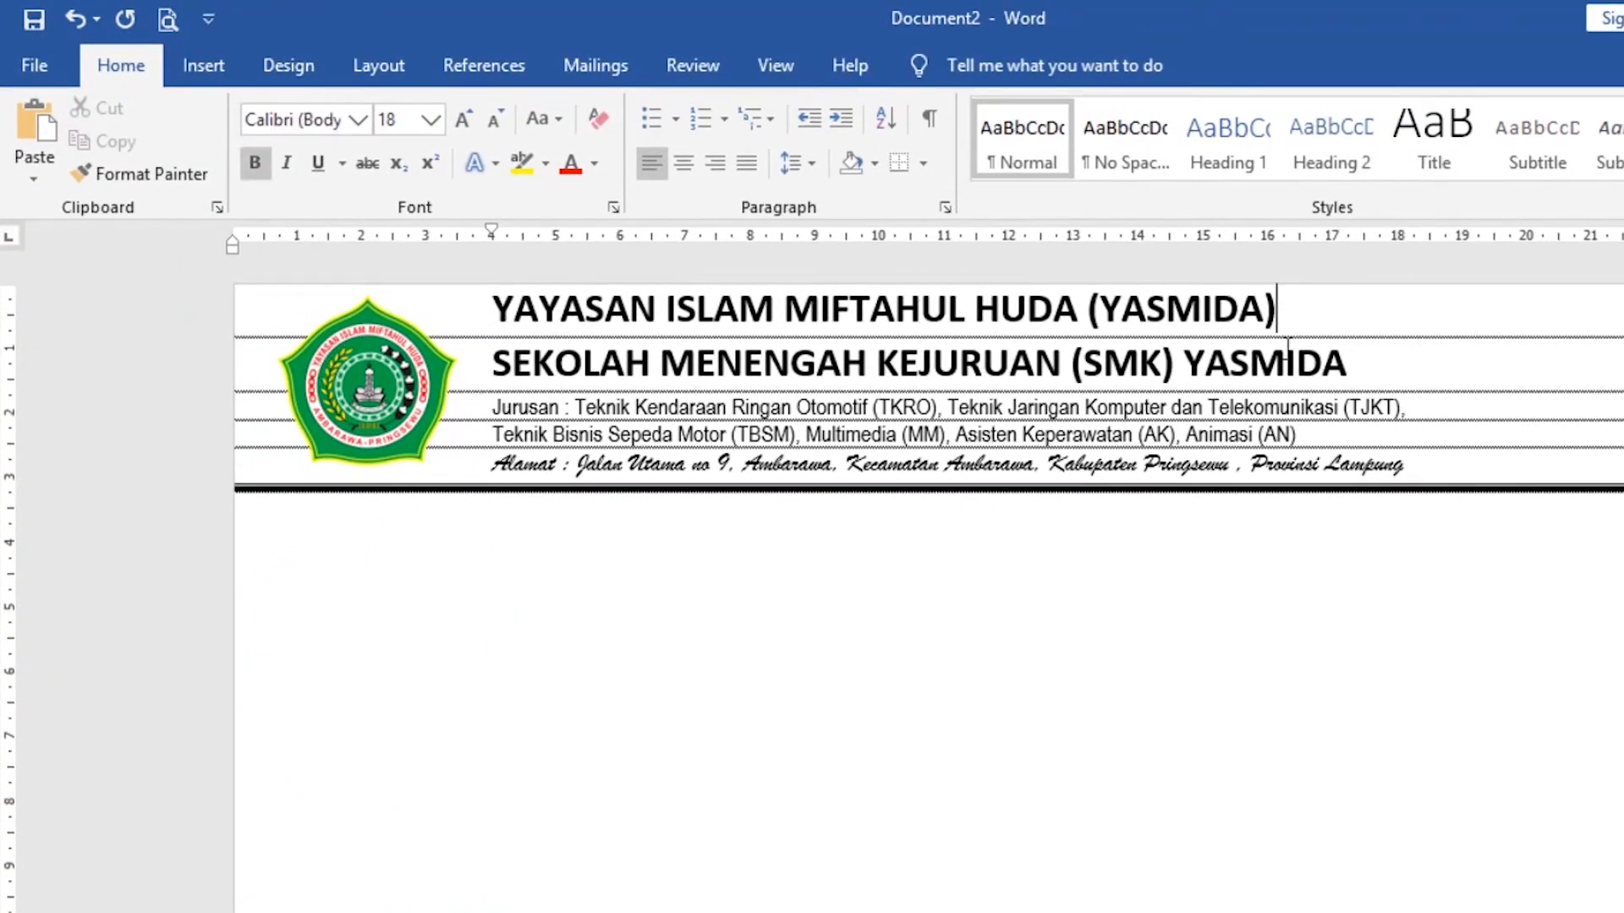
left_click(1240, 308)
left_click(1300, 314)
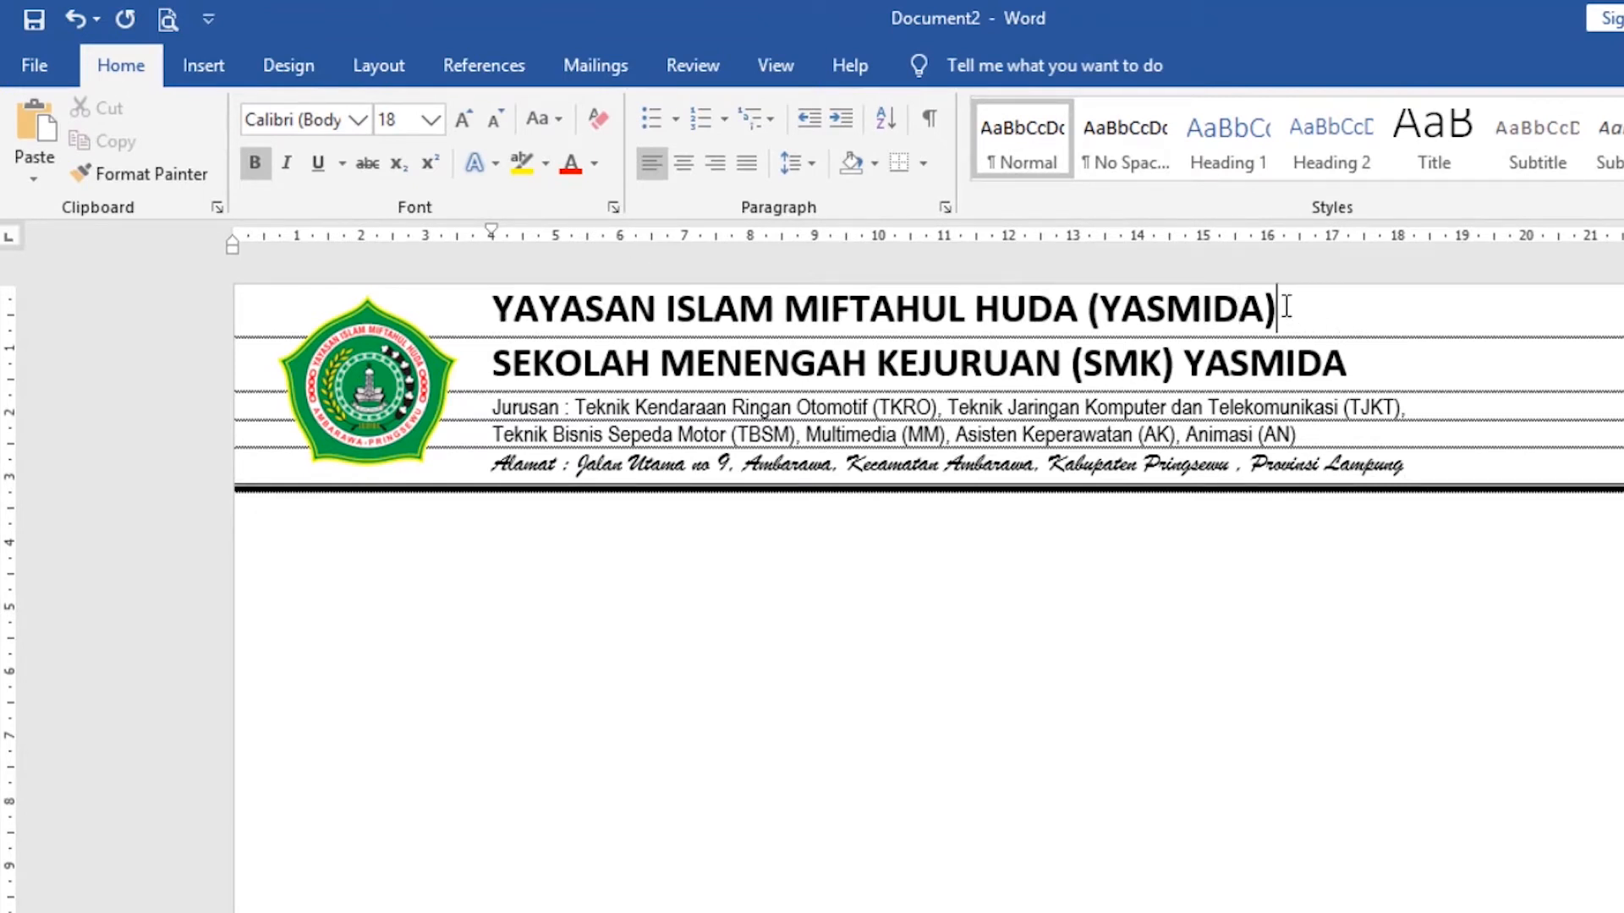
left_click(303, 74)
left_click(378, 68)
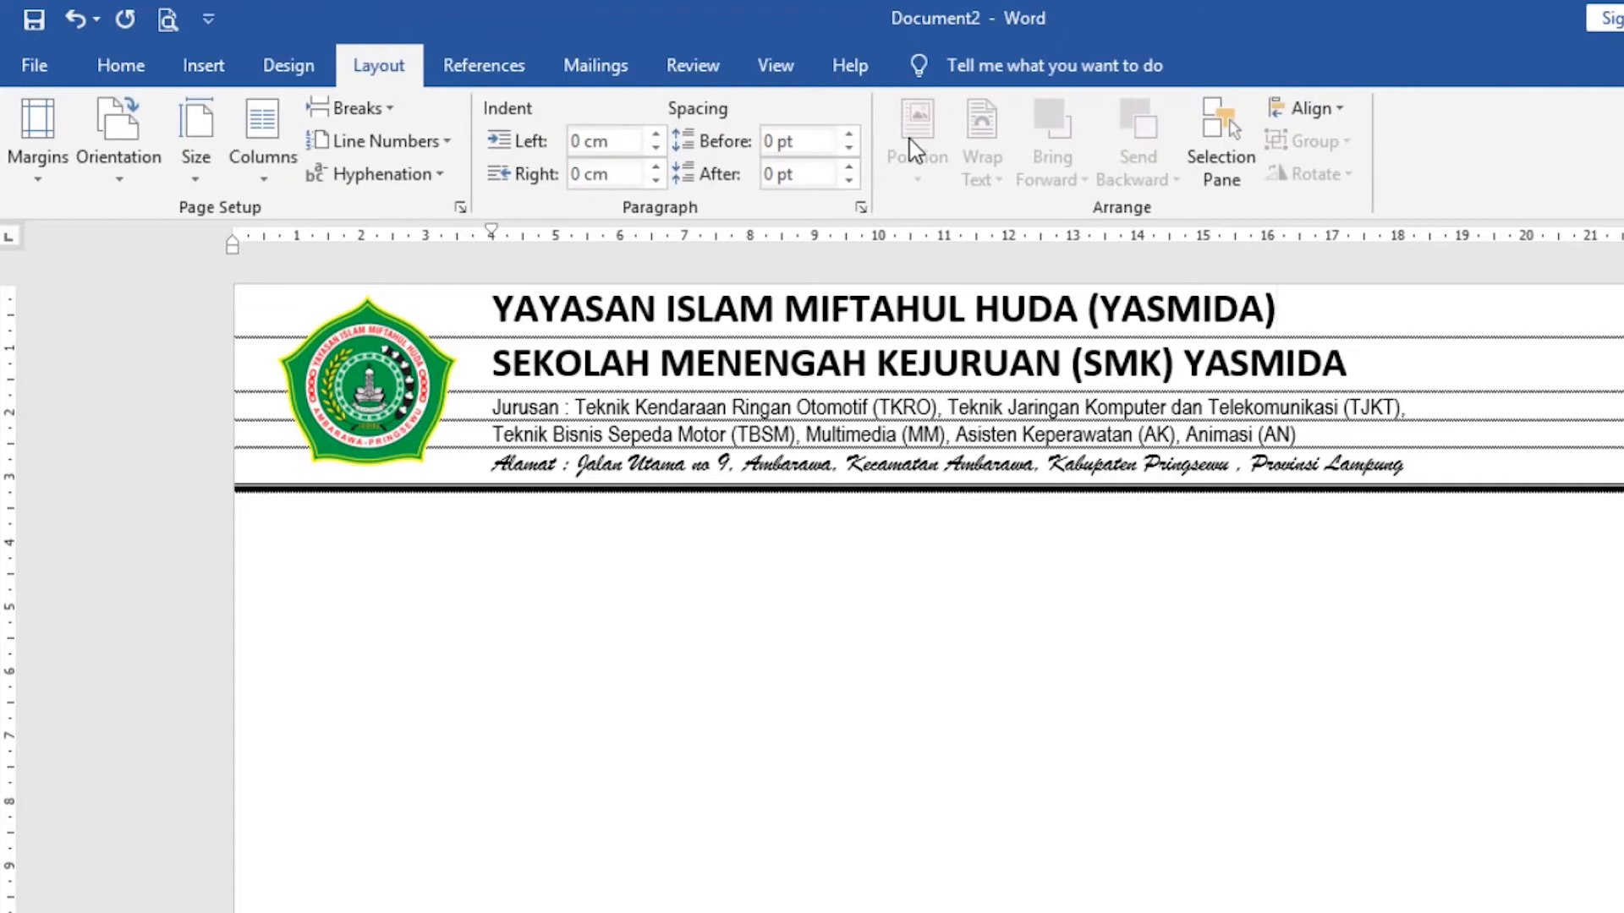
left_click(847, 135)
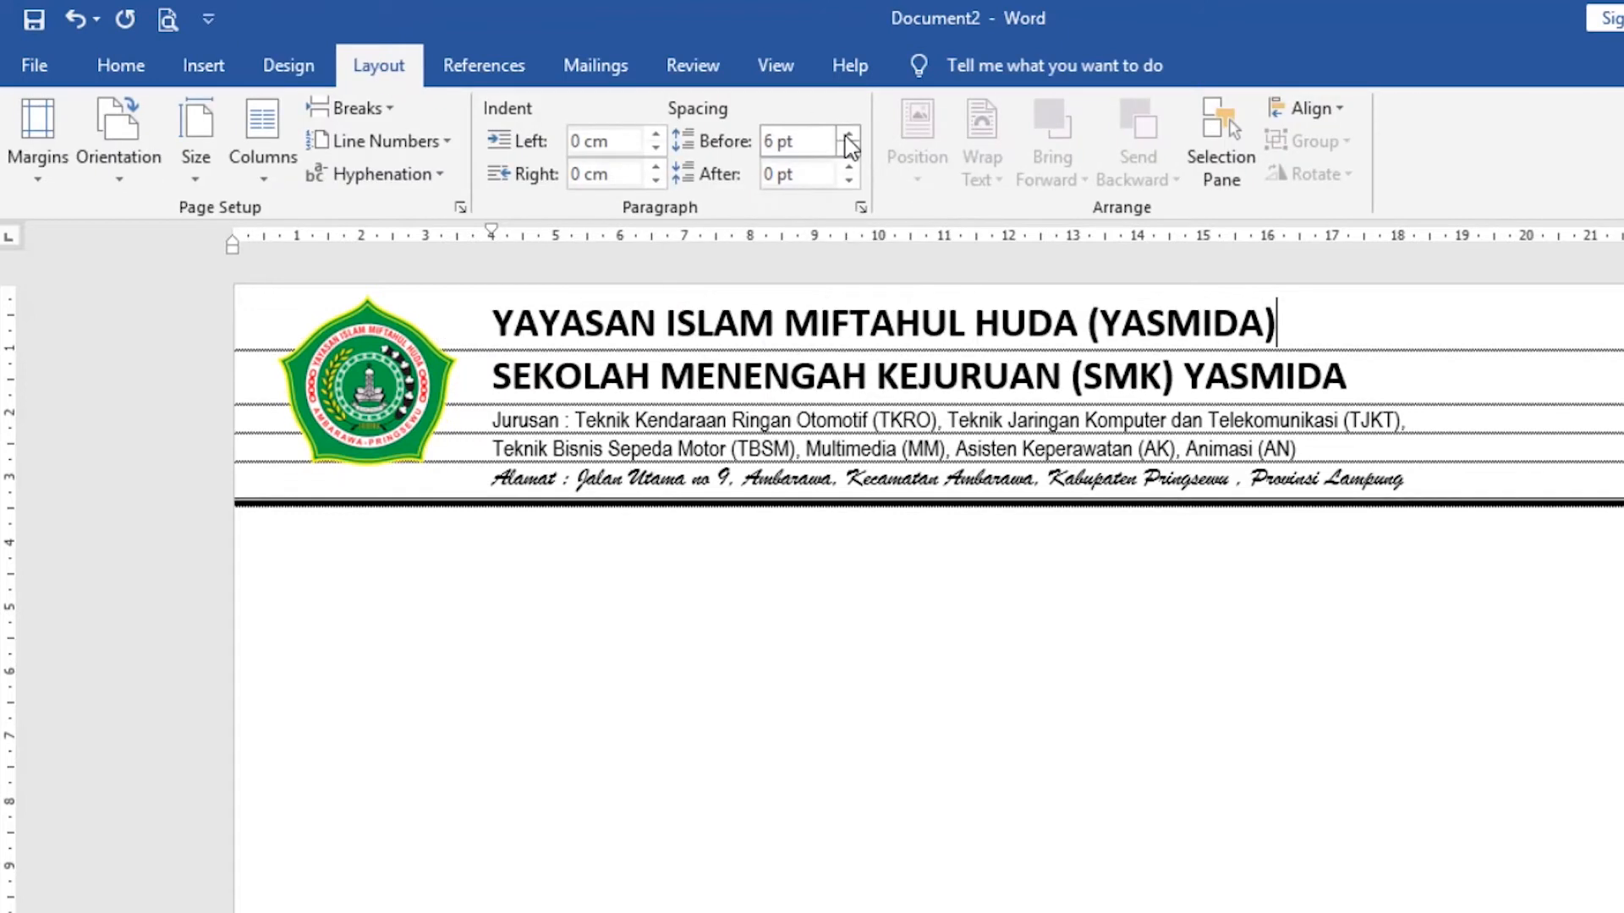
left_click(848, 136)
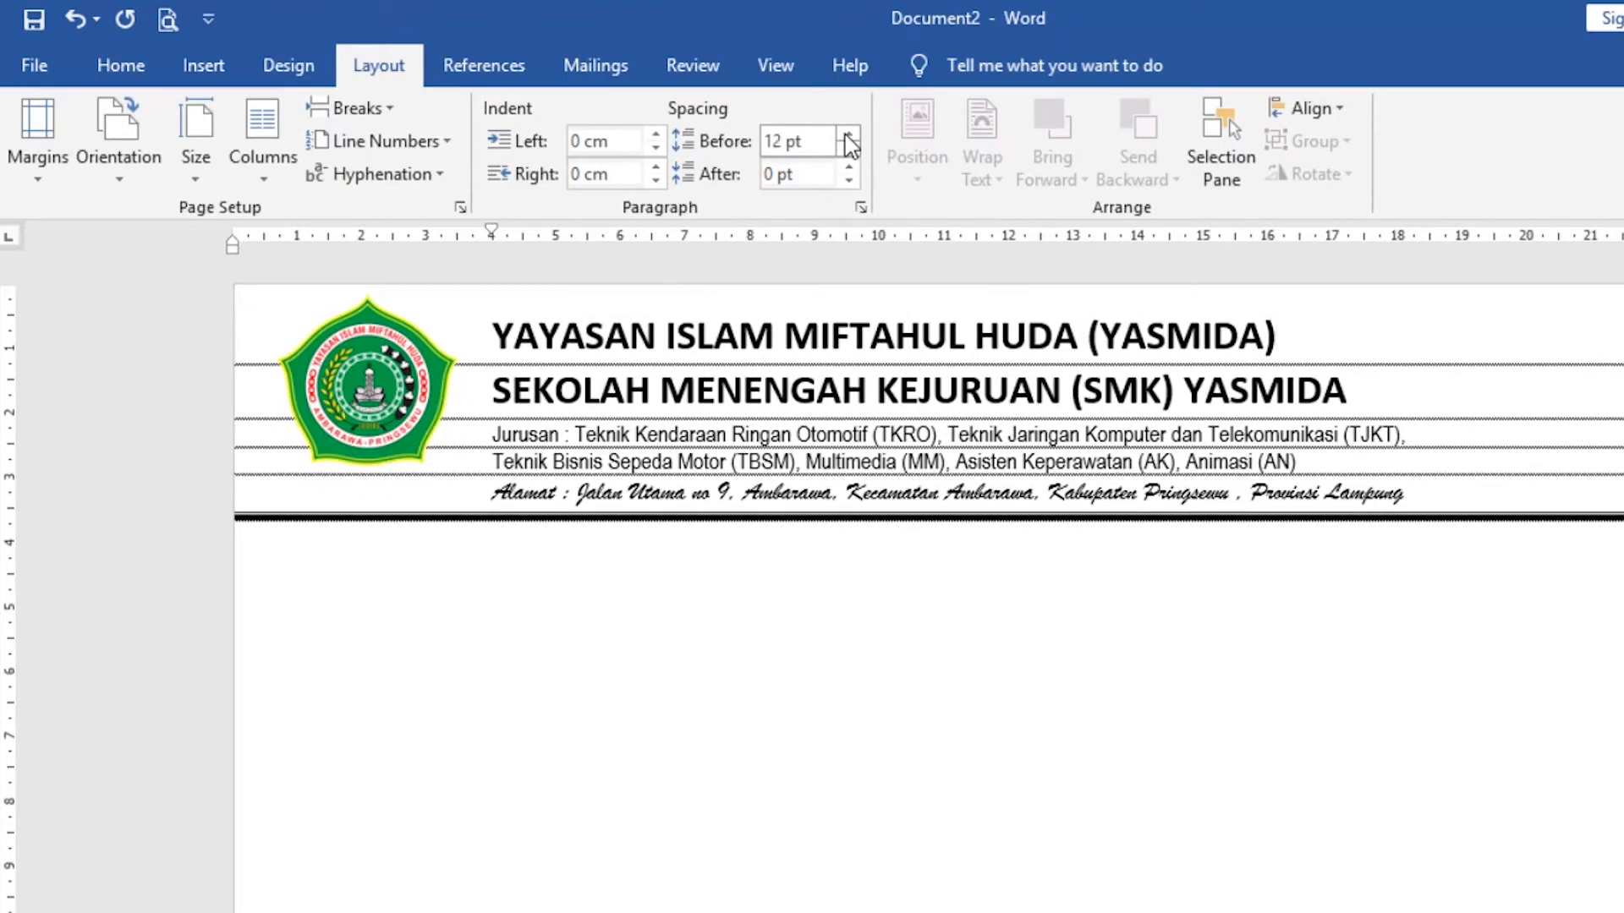
Move the logo slightly down so it is vertically centred beside the letterhead text above the border line.
left_click(393, 407)
left_click_drag(393, 408, 388, 446)
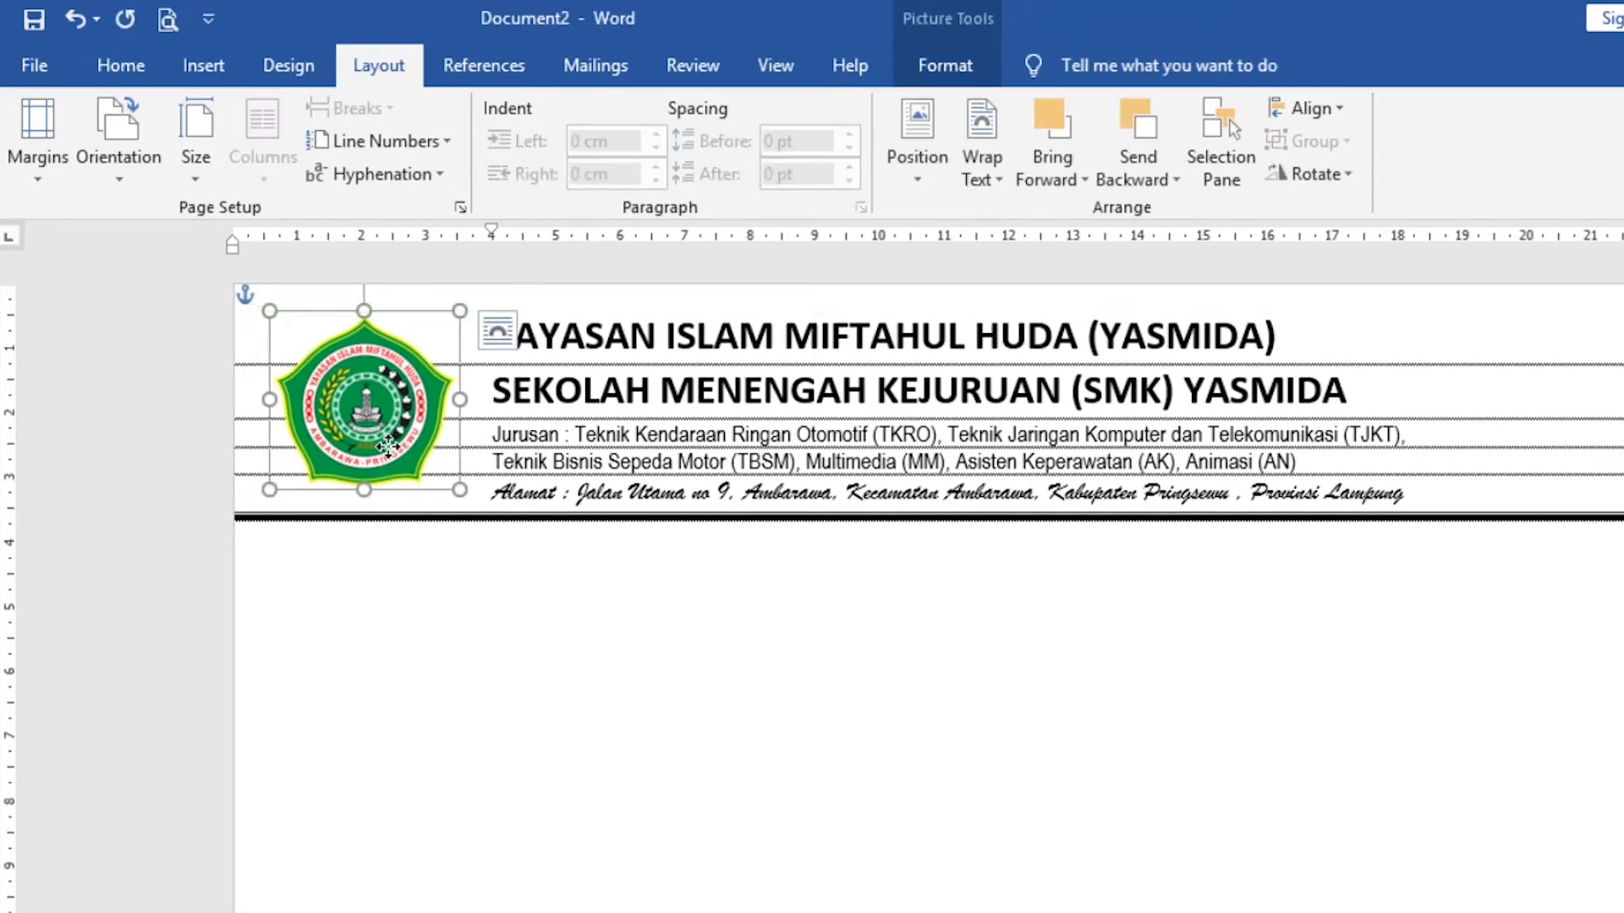
key("Down")
key("Down")
key("Down")
key("Down")
key("Down")
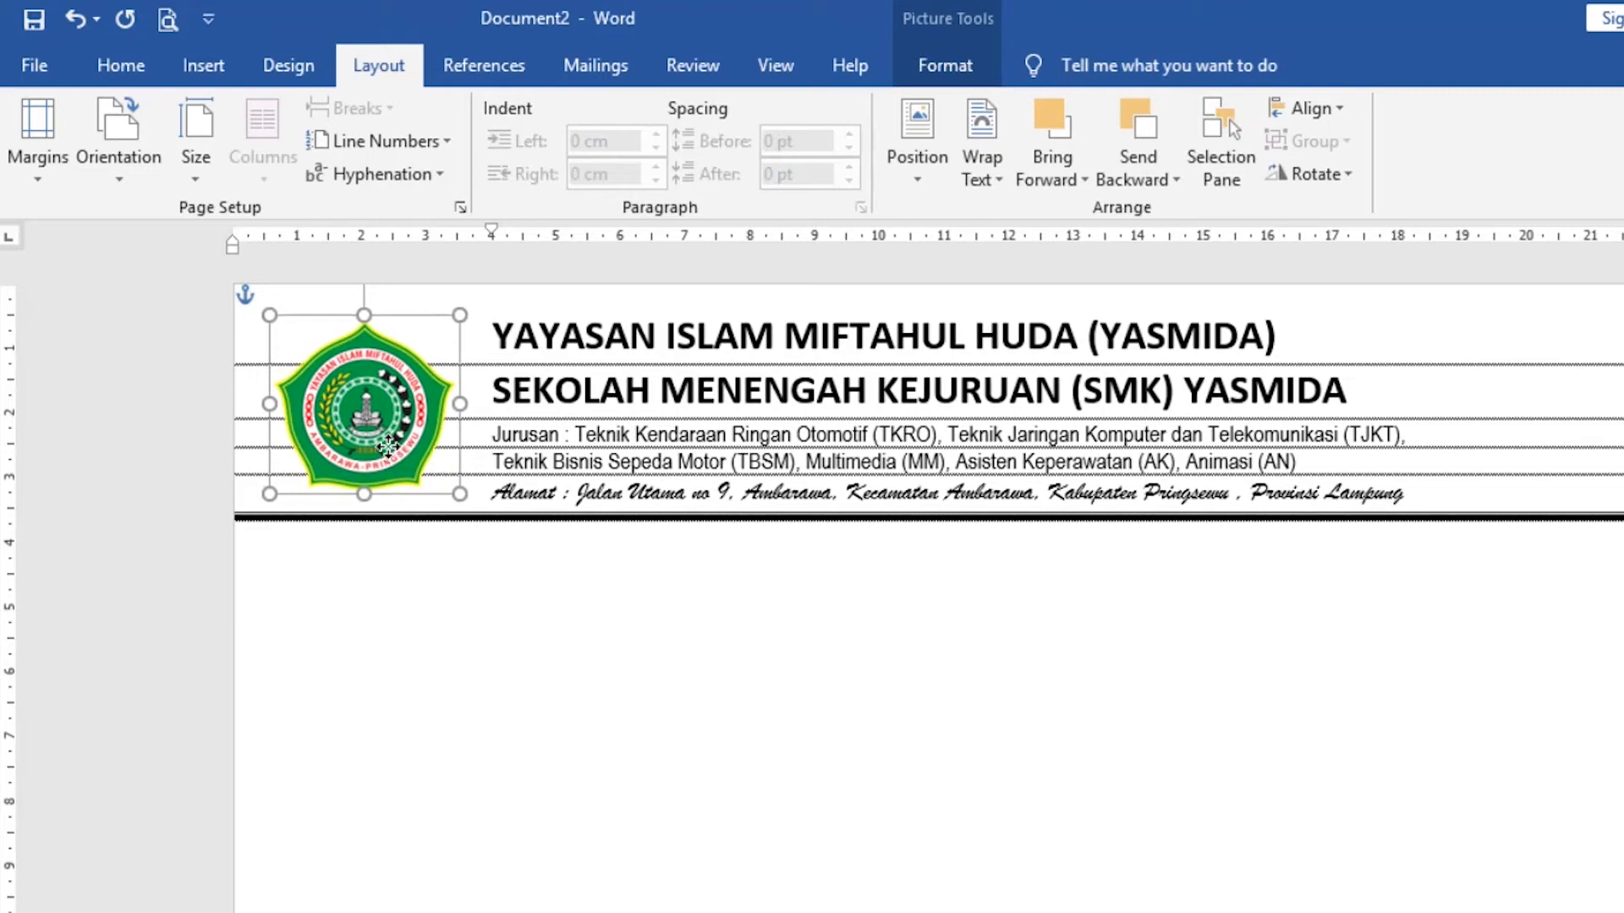
Check the whole envelope layout in the print preview and return to the document.
left_click(695, 600)
scroll(831, 541, "down", 1)
scroll(833, 545, "up", 1)
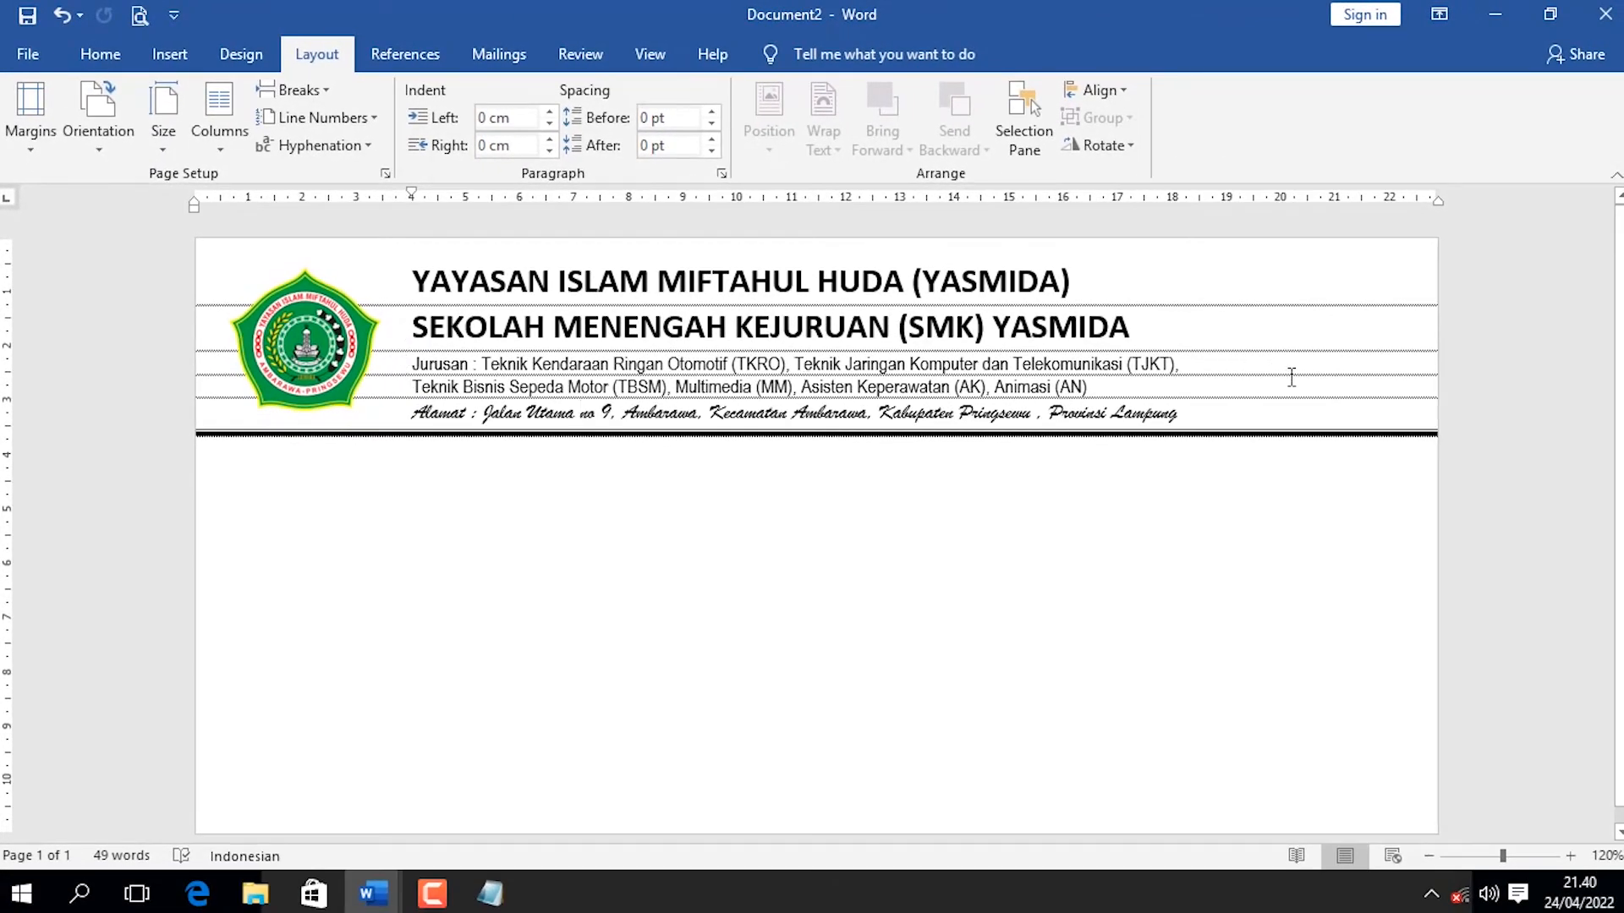
key("ctrl+p")
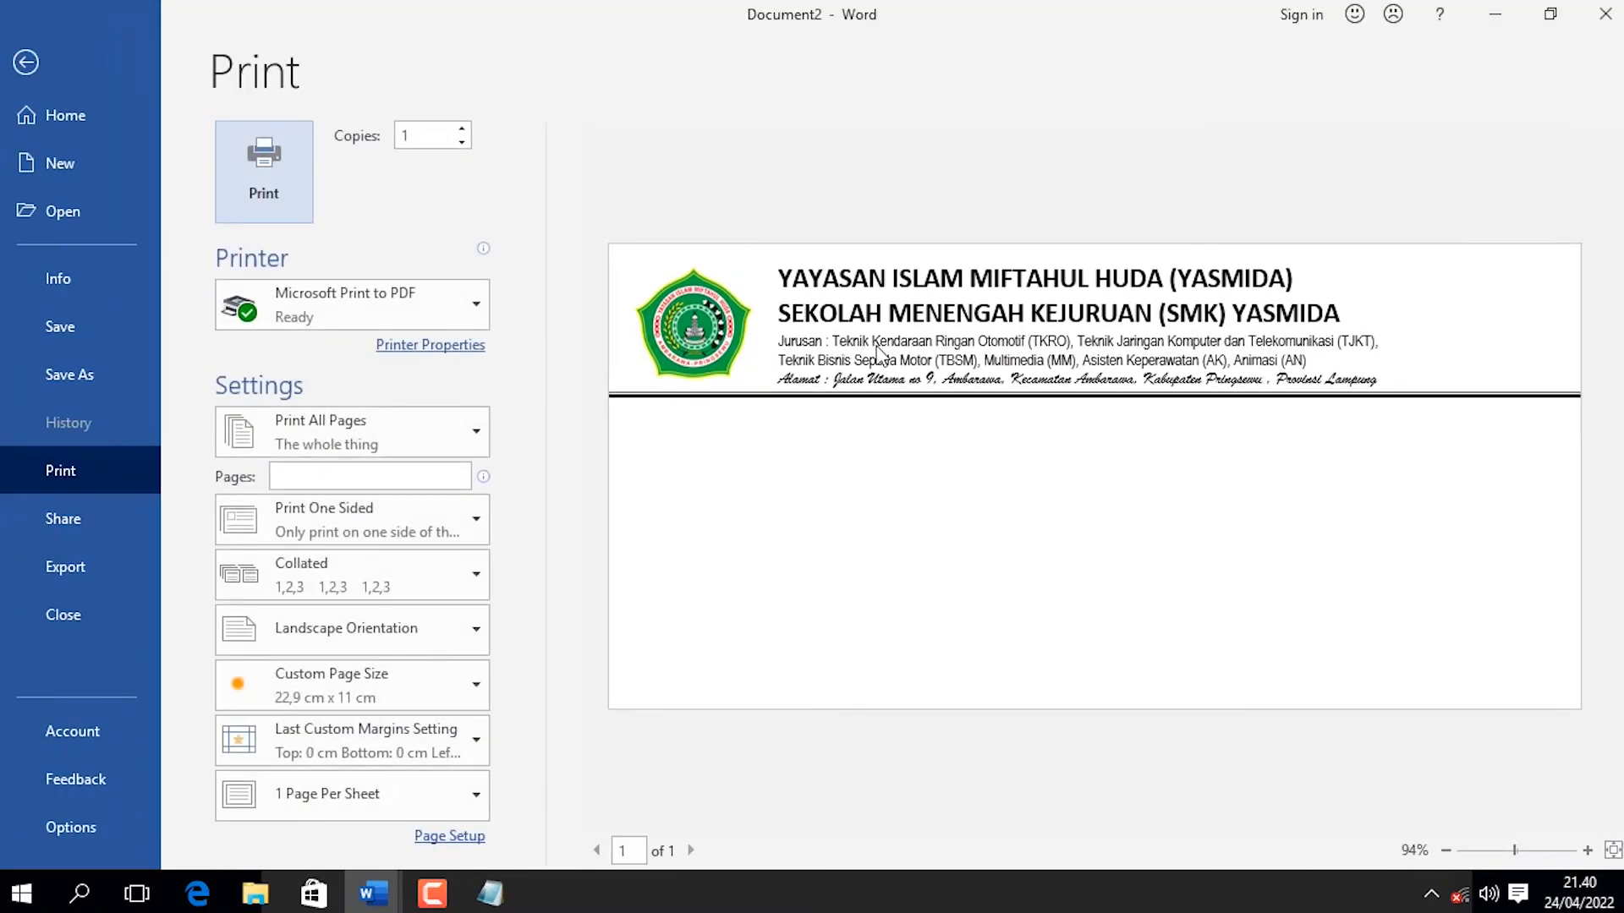
left_click(24, 66)
double_click(236, 496)
key("ctrl+z")
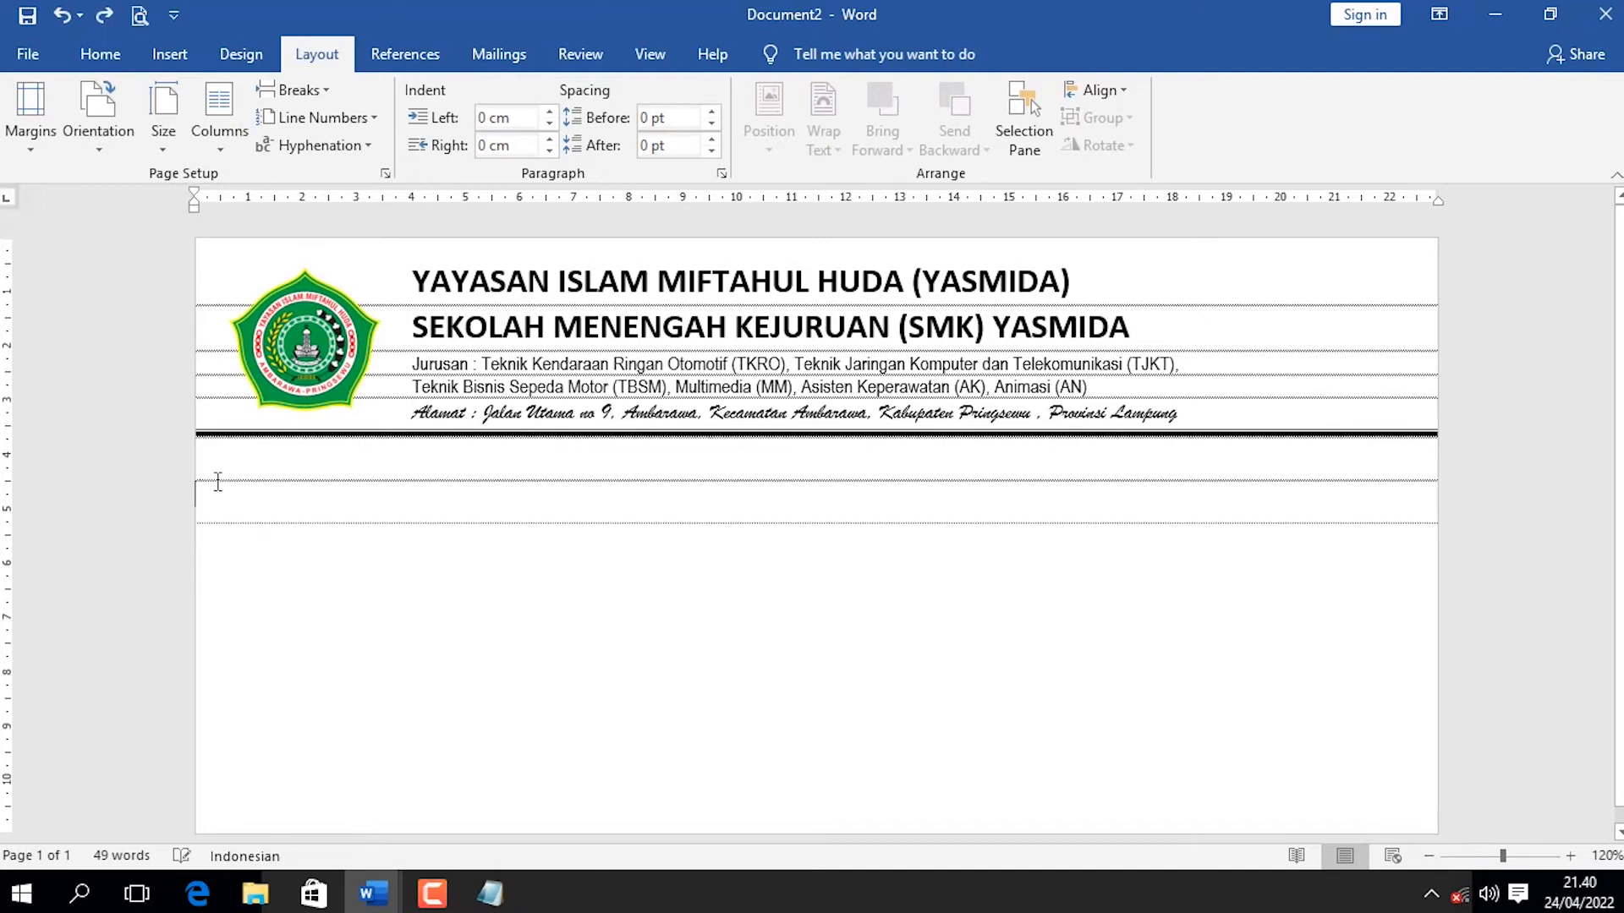
key("ctrl+z")
key("ctrl+z")
left_click(420, 753)
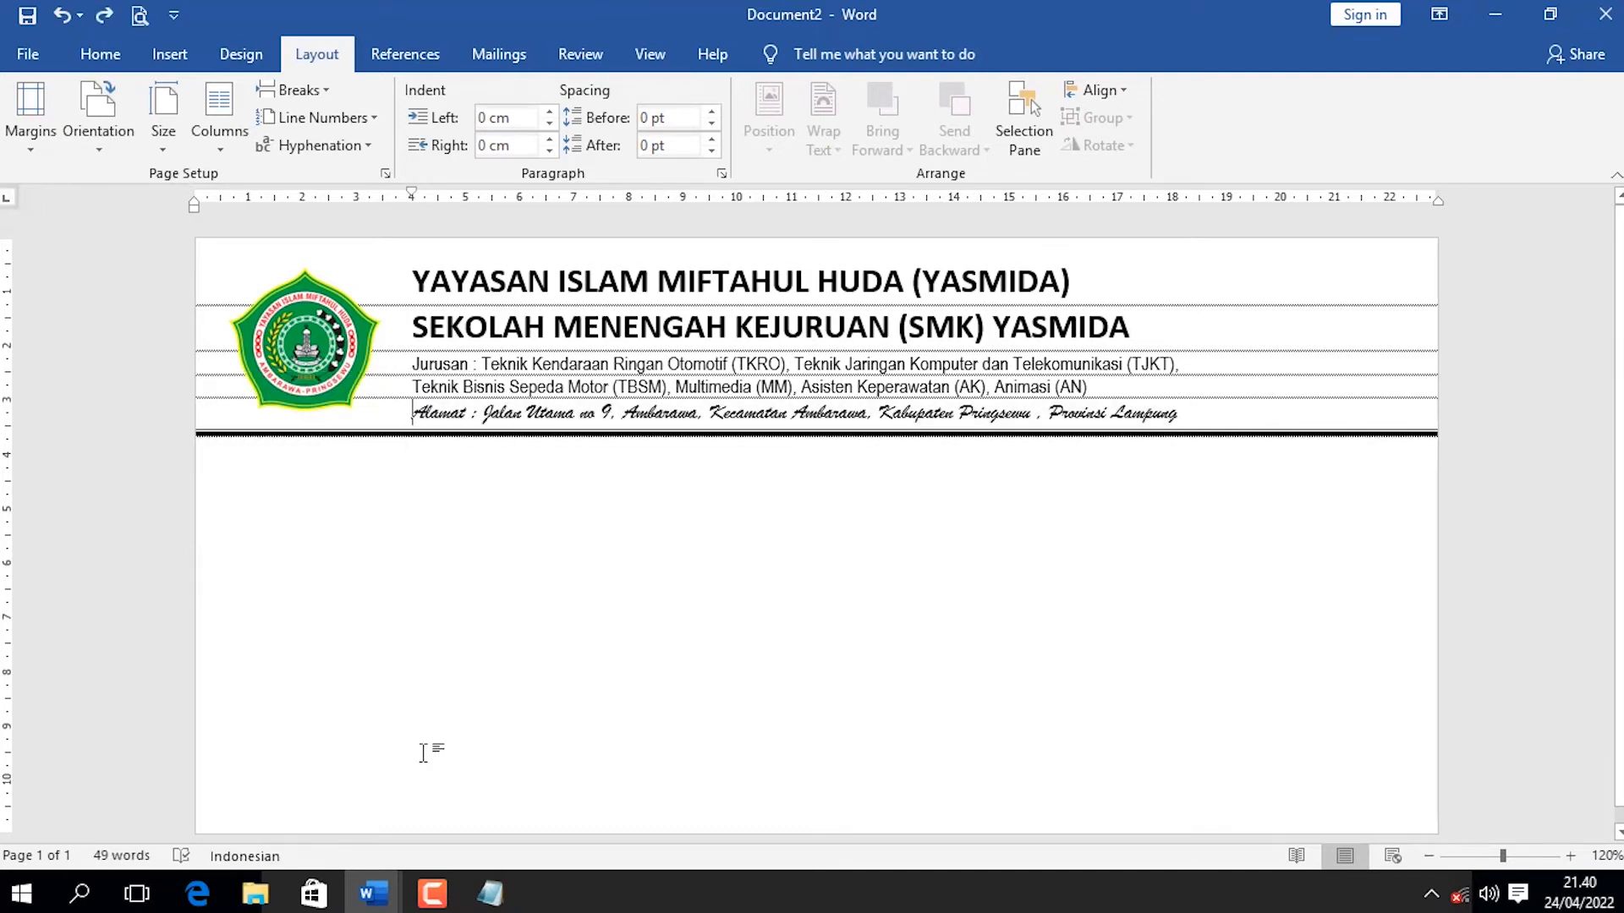
Copy the Nomor, Lampiran and Perihal lines from the Notepad text and paste them below the letterhead border line in Word.
key("alt+Tab")
left_click(389, 667)
left_click_drag(572, 724, 255, 674)
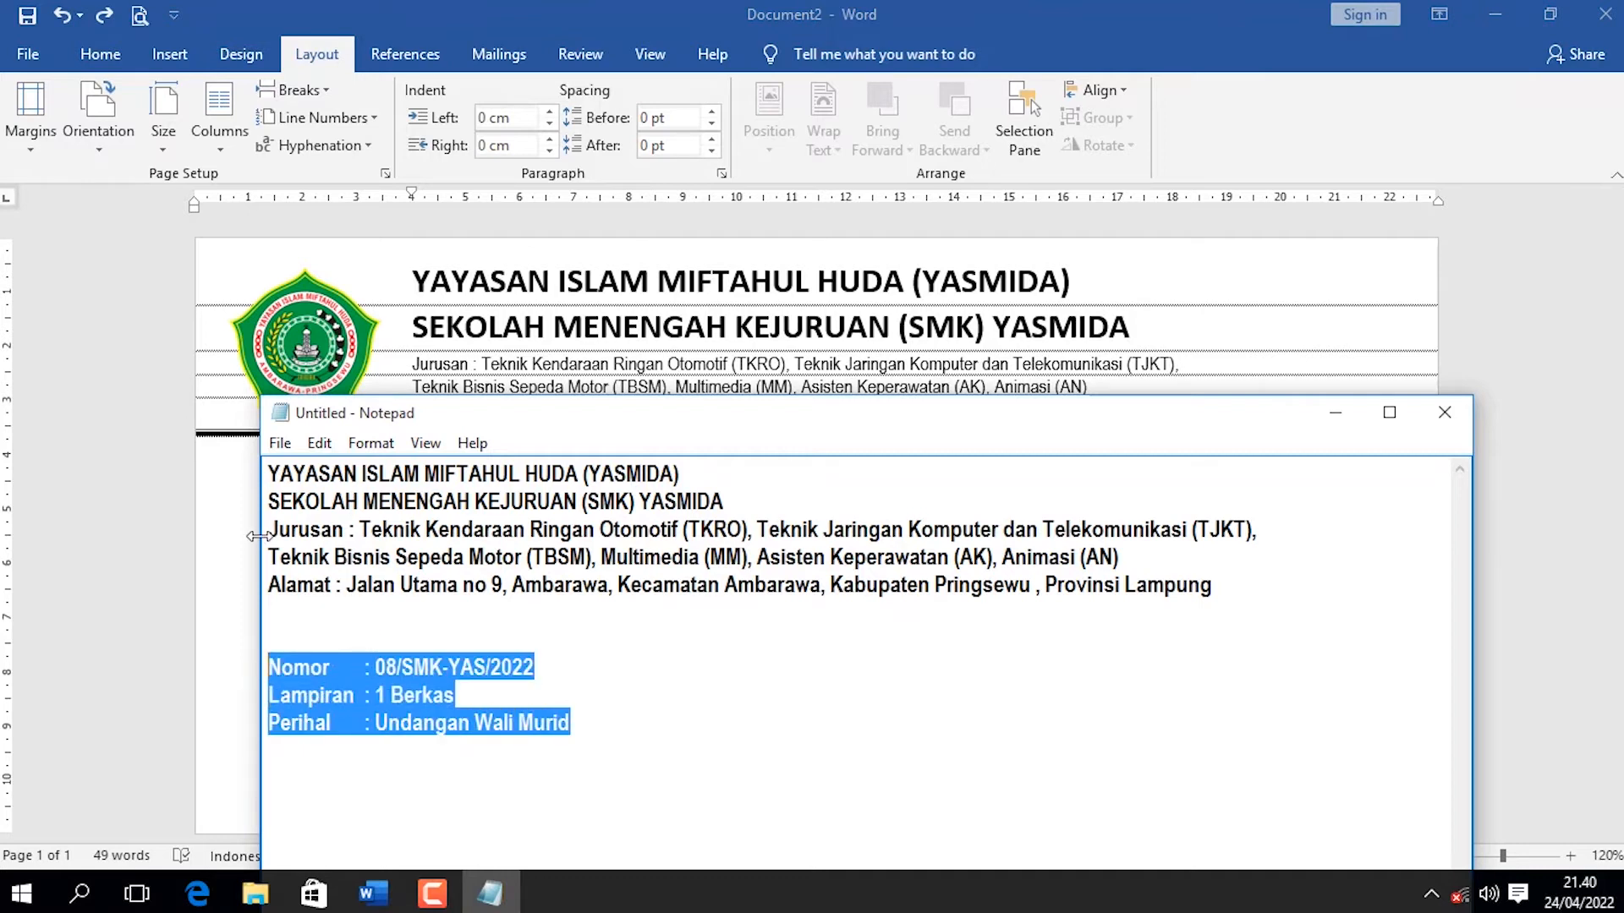
left_click(234, 505)
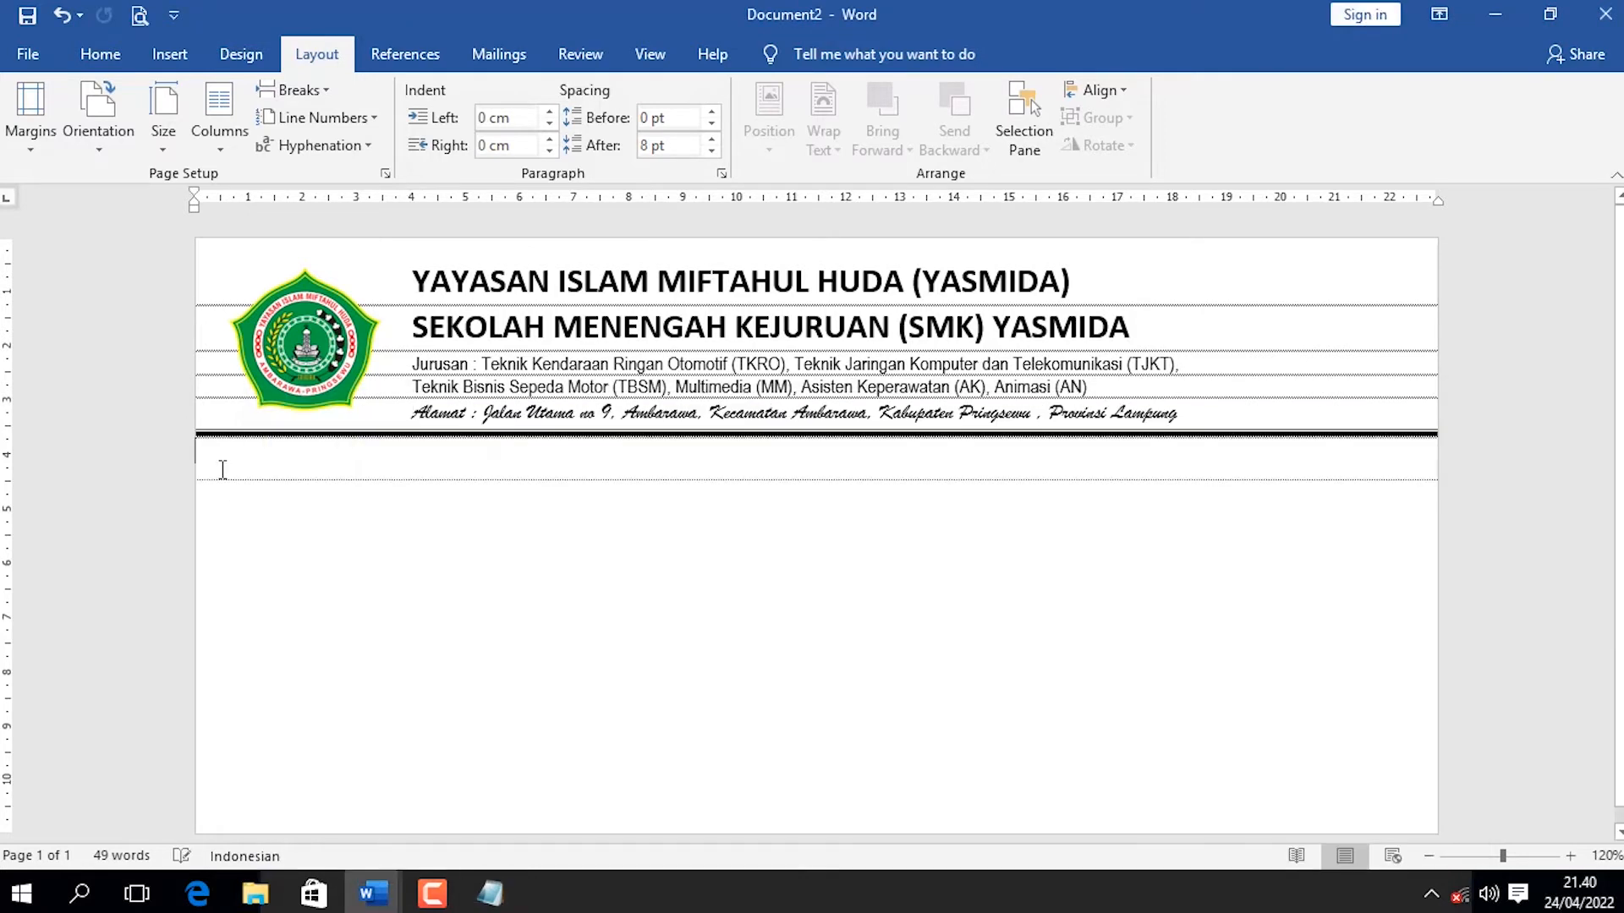
type("Nomor\t: 08/SMK-YAS/2022 Lampiran: 1 Berkas Perihal\t: Undangan Wali Murid")
Format the pasted Nomor, Lampiran and Perihal lines in Times New Roman at 12 pt.
left_click_drag(459, 551, 180, 464)
left_click(100, 54)
left_click(258, 100)
type("Tie")
type("mes")
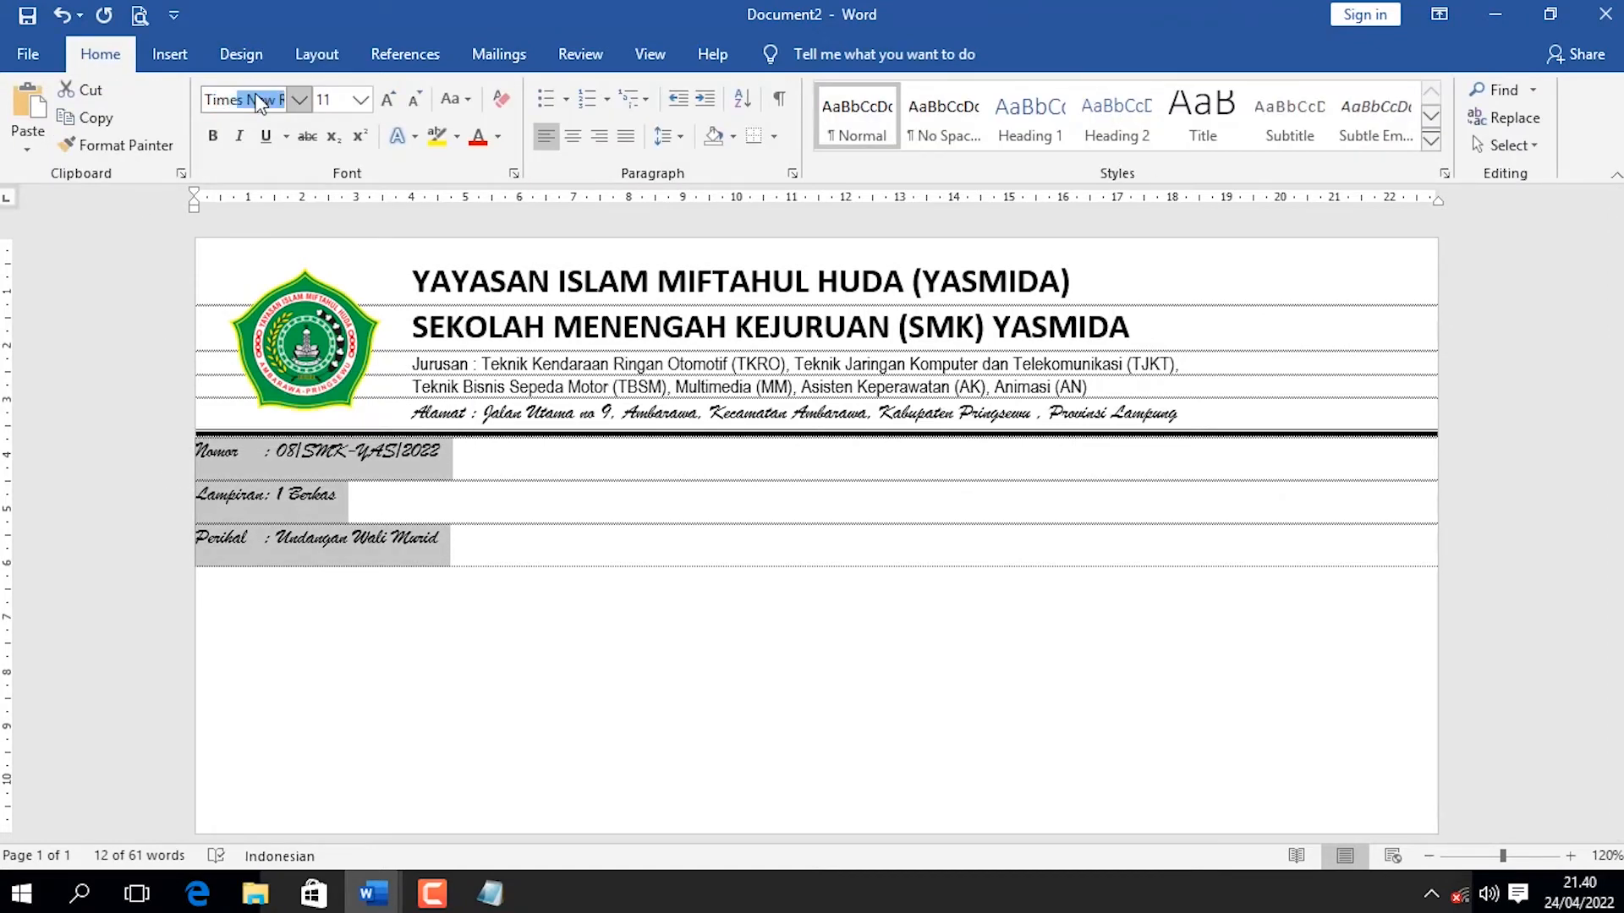
key("Return")
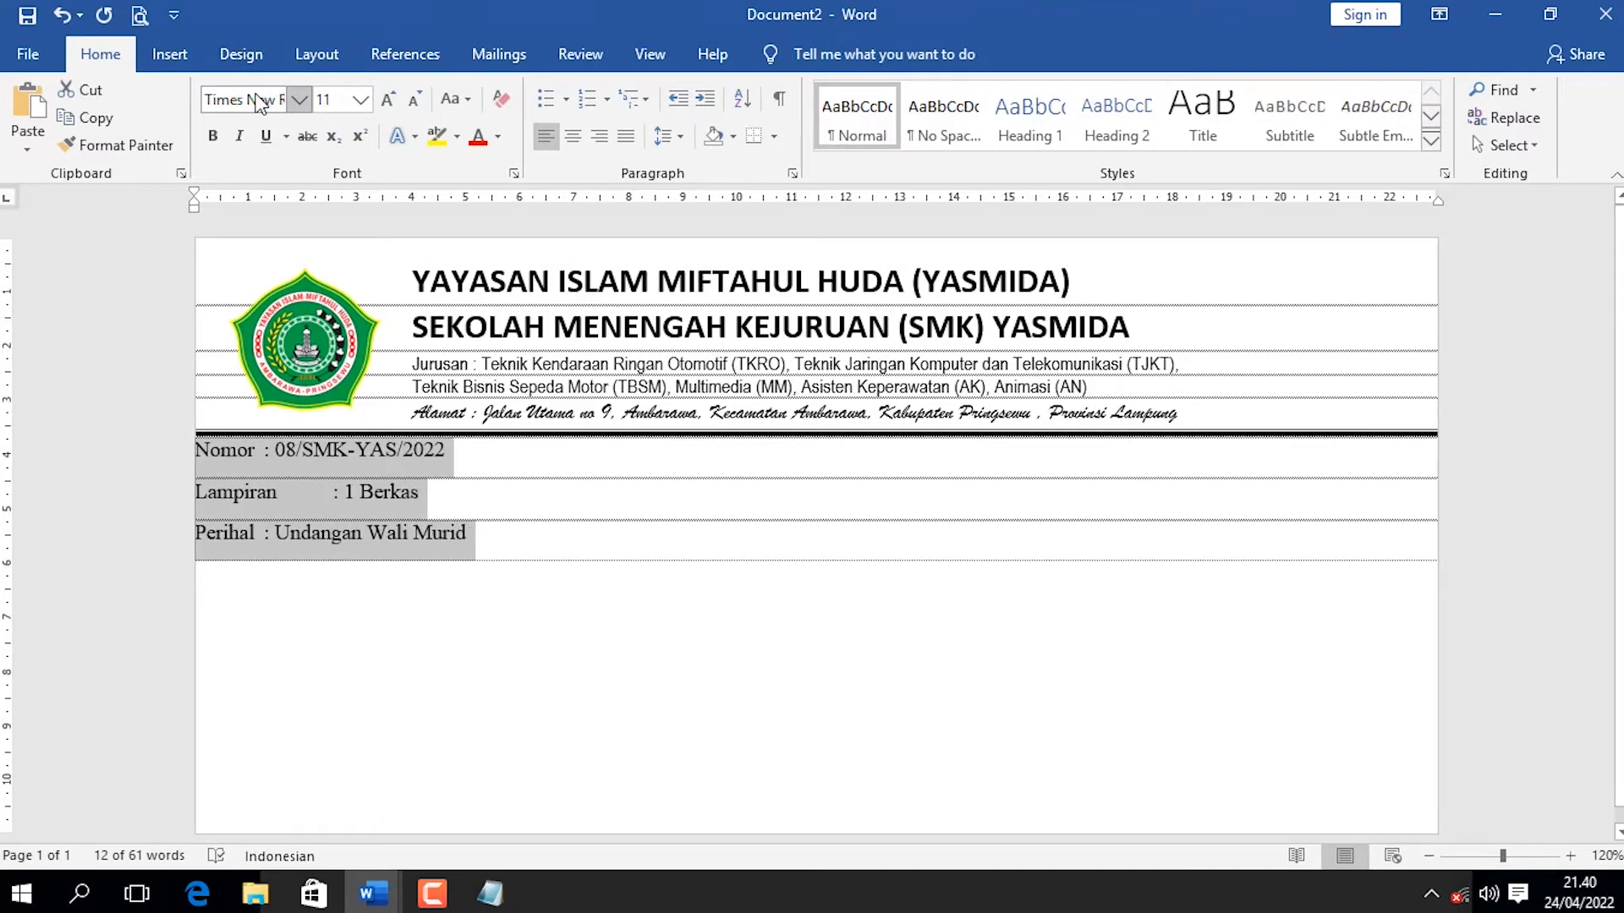
left_click(388, 99)
Set the spacing before the Nomor line to 12 pt and the spacing after all three detail lines to 6 pt.
left_click(238, 464)
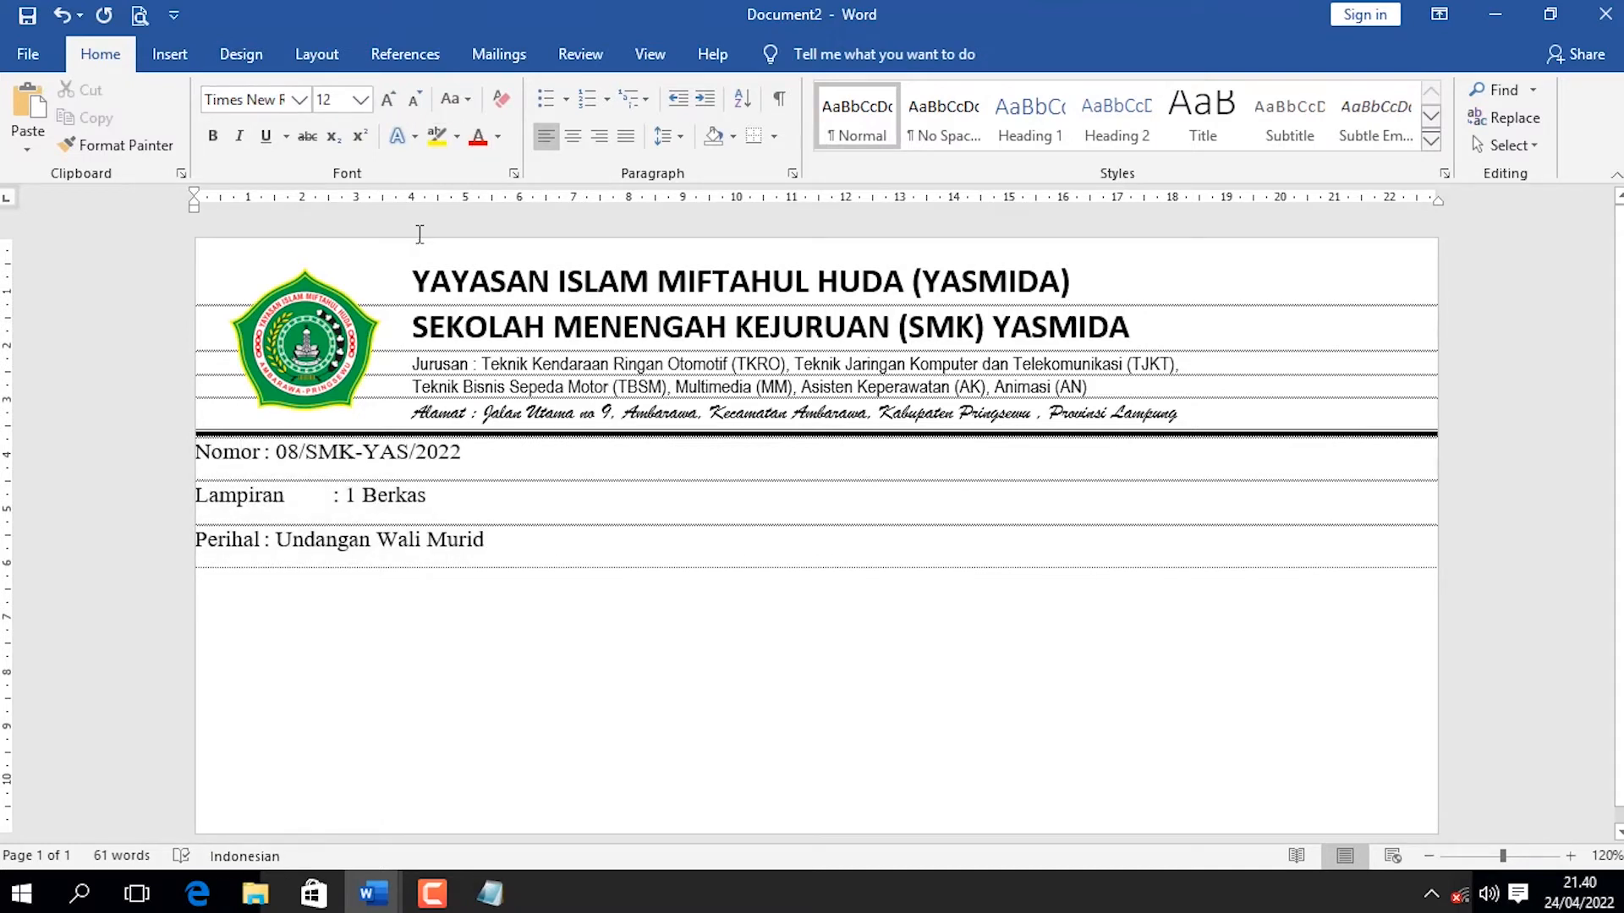
left_click(320, 56)
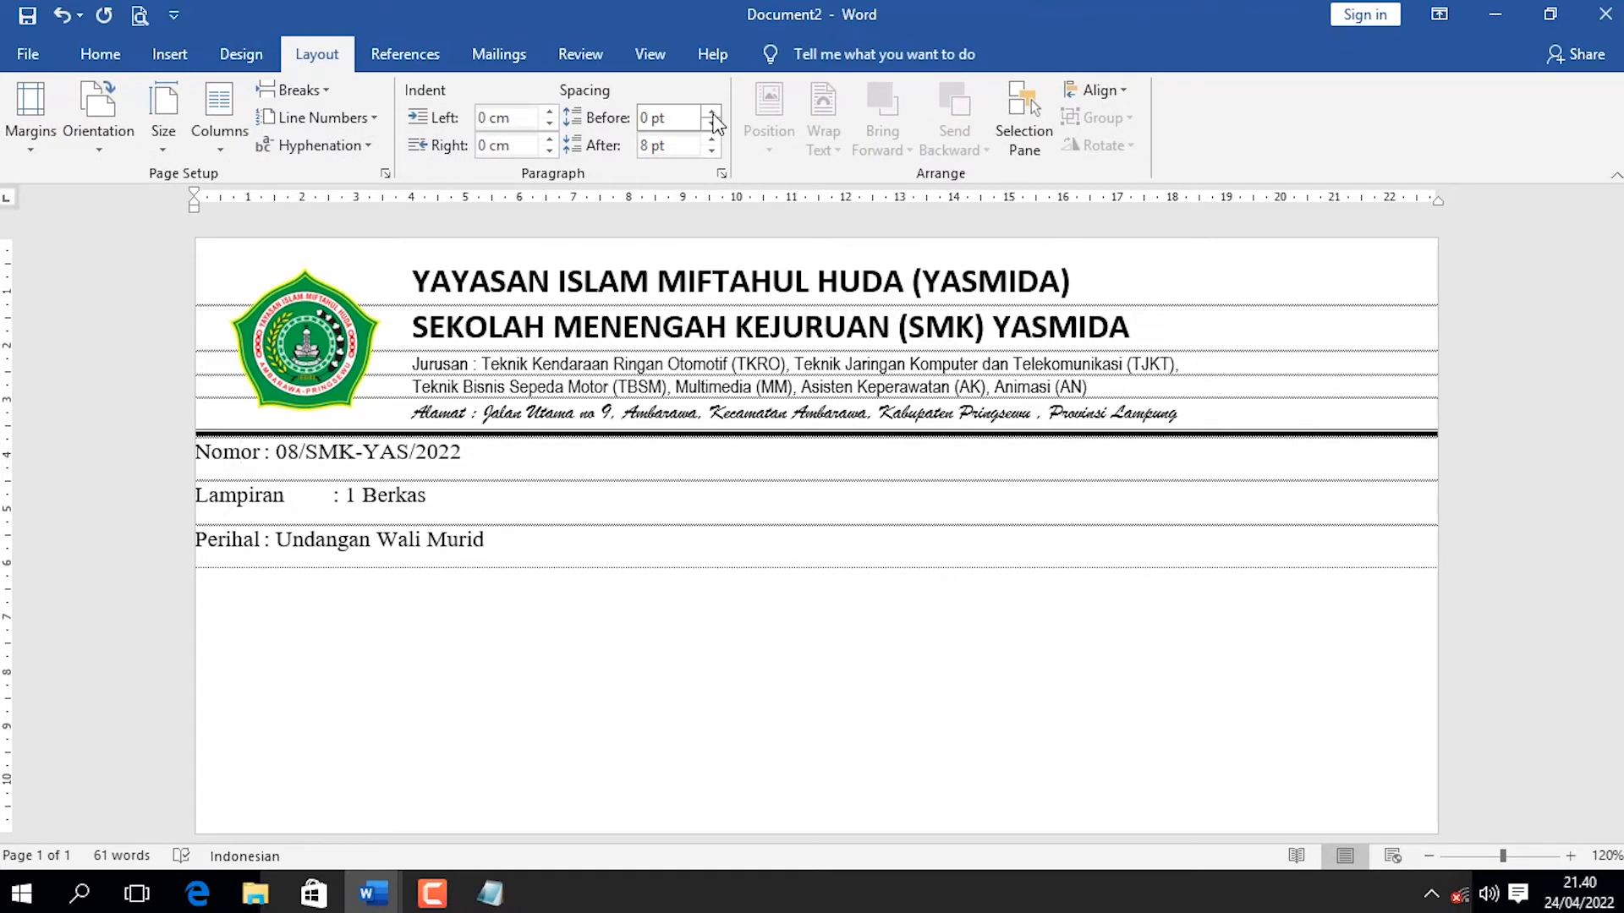
left_click(711, 111)
left_click(711, 111)
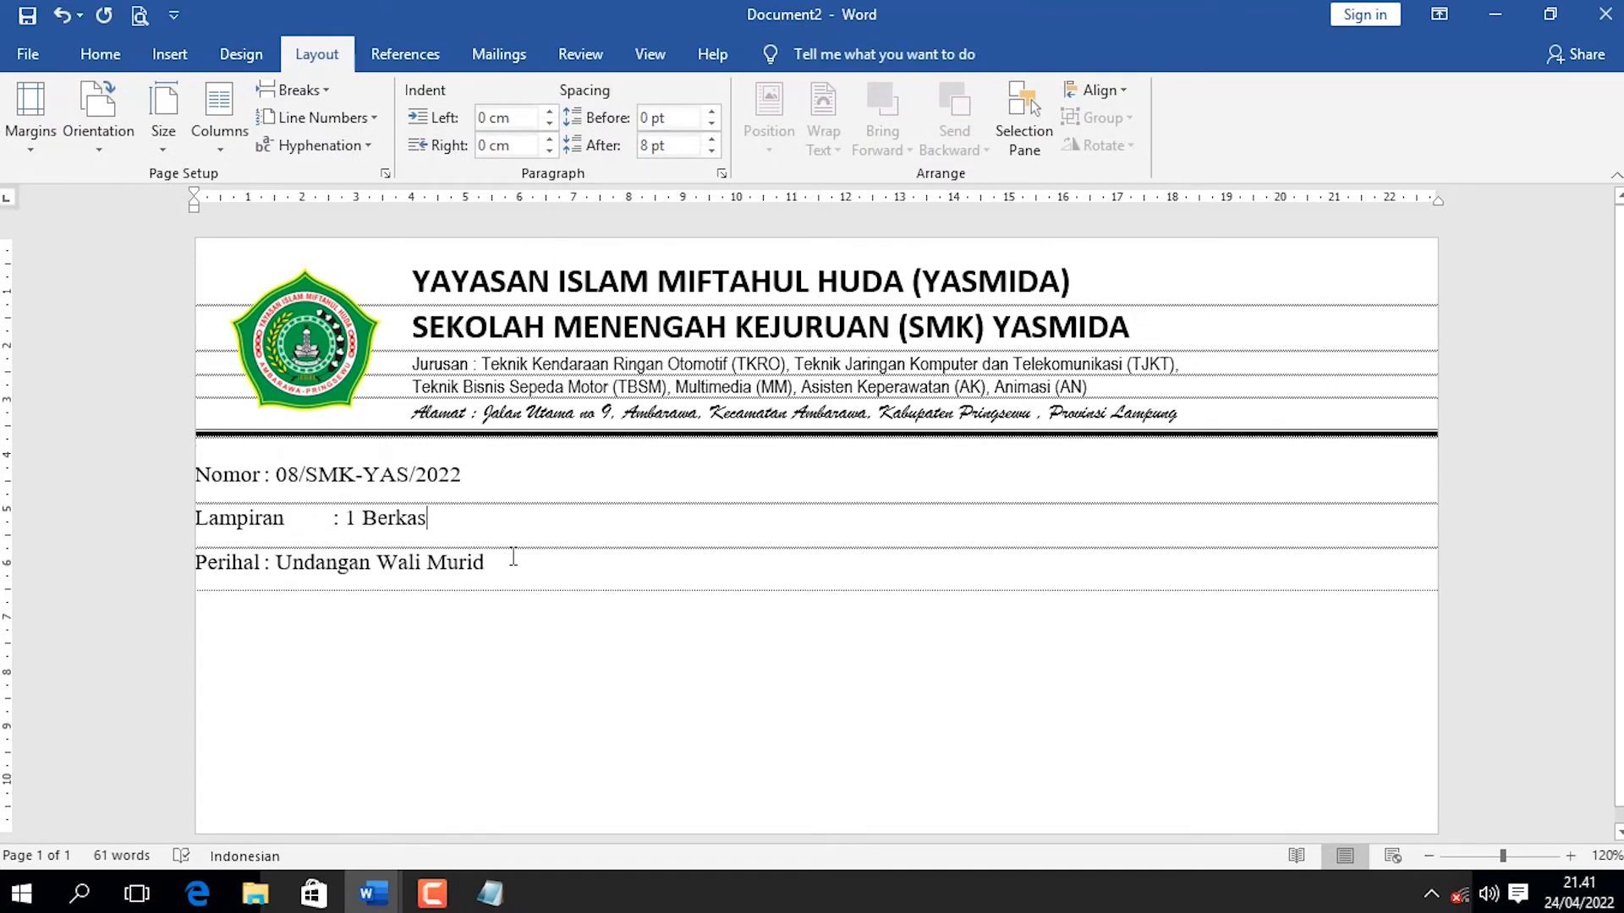
left_click_drag(507, 562, 156, 475)
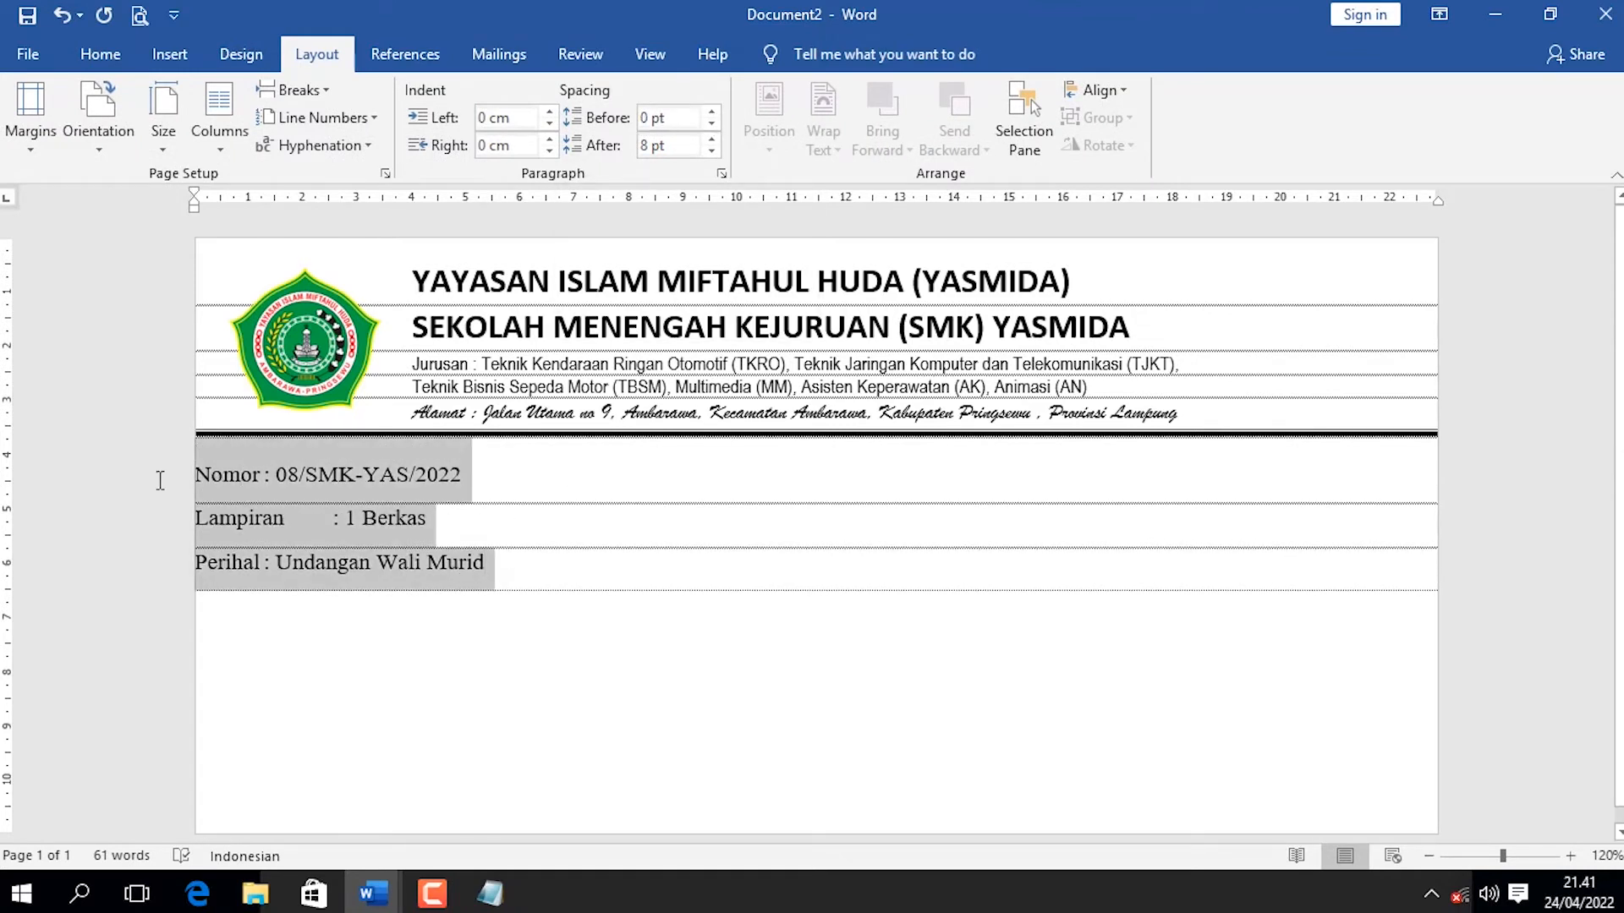
left_click(712, 151)
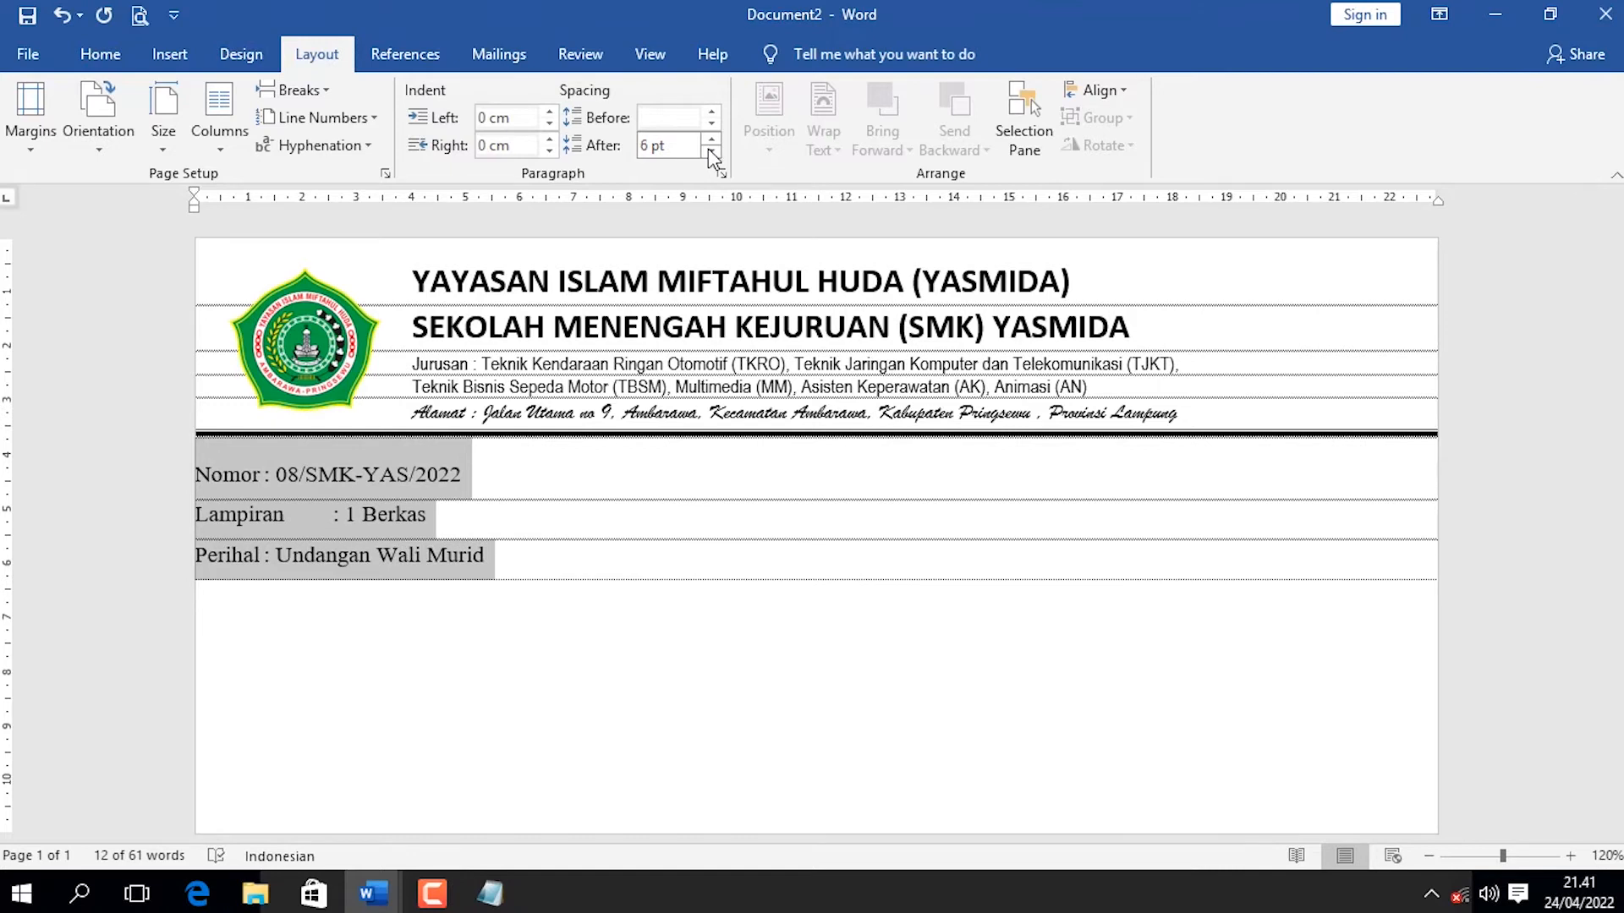
left_click(442, 513)
Insert a tab before the colons in the Nomor and Perihal lines to align them with the Lampiran colon.
left_click(267, 484)
key("Tab")
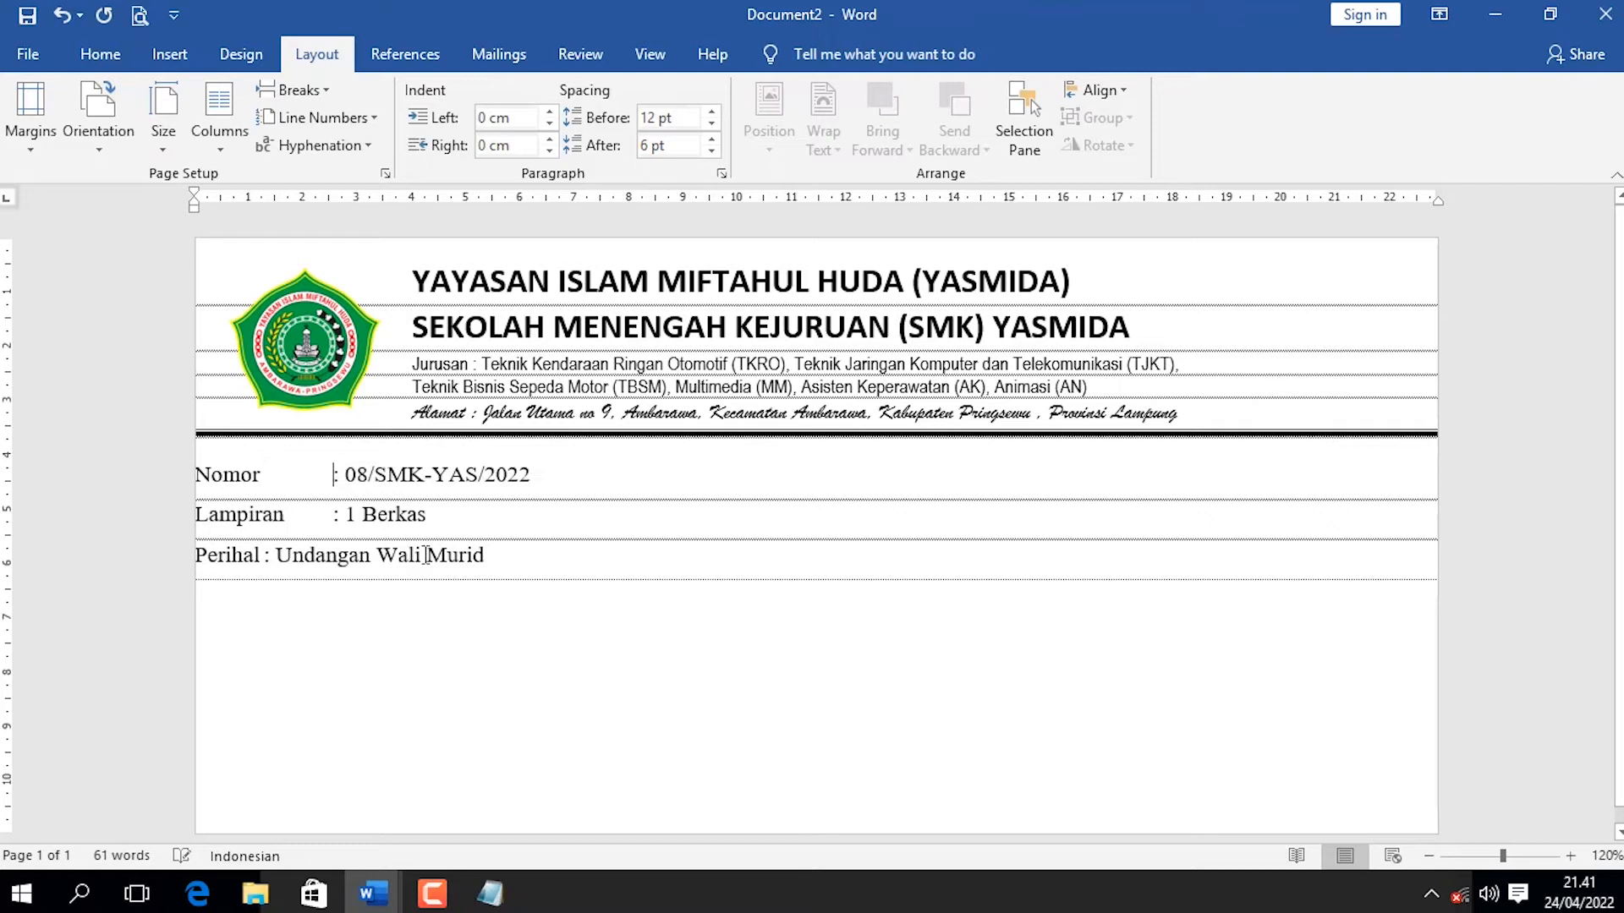
left_click(265, 554)
key("Tab")
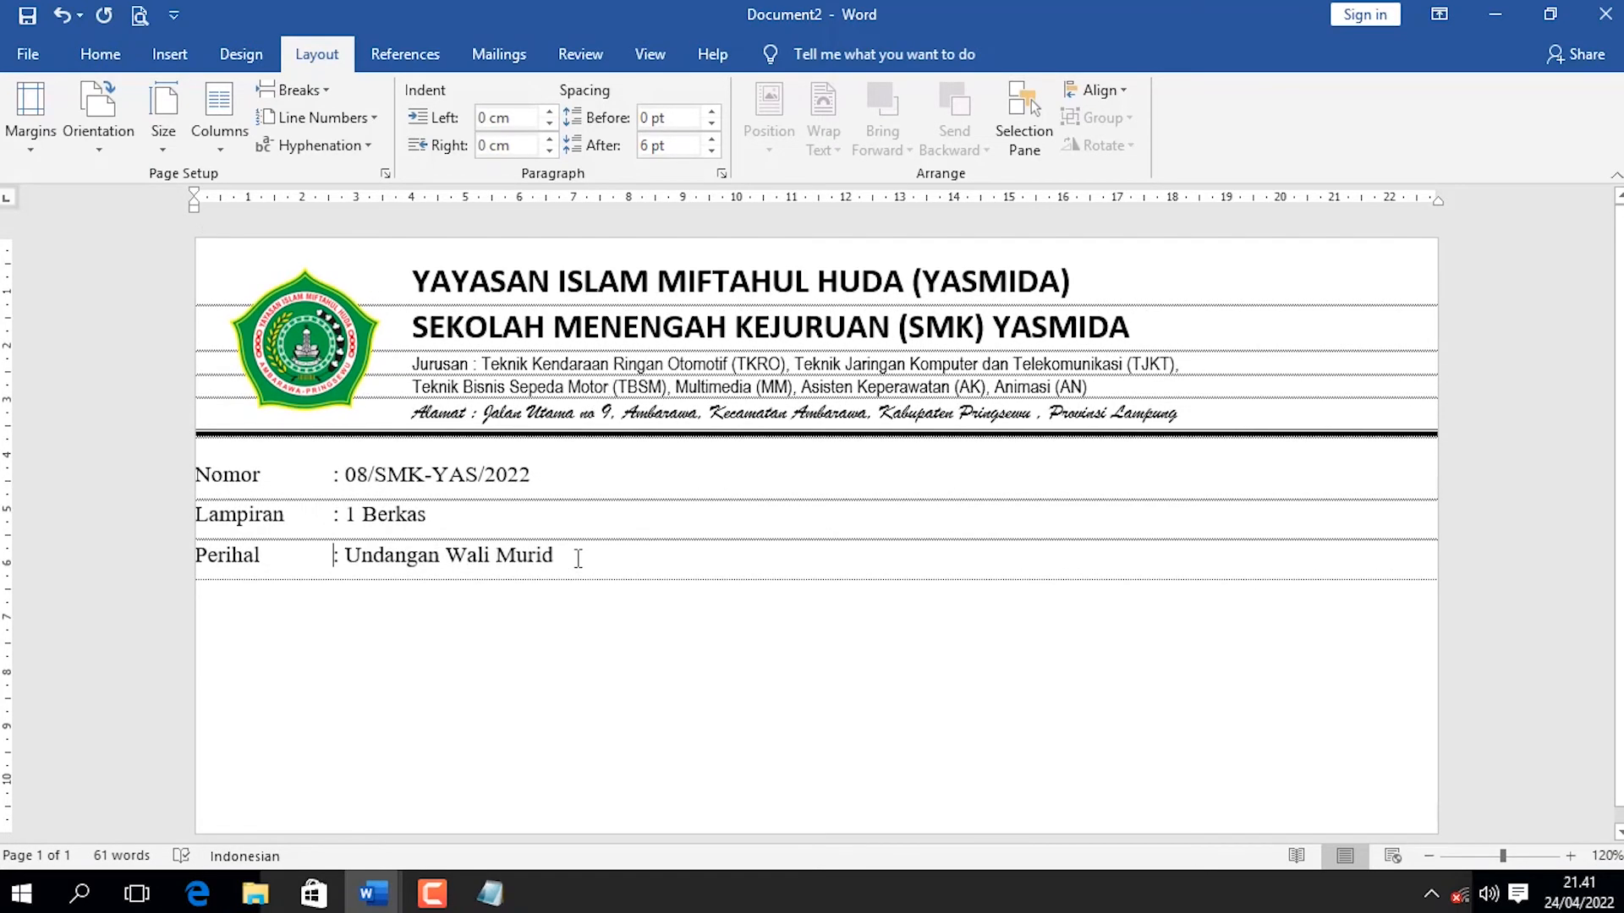
Set the three detail lines to 0 pt spacing after and 1.5 line spacing.
left_click_drag(580, 555, 196, 469)
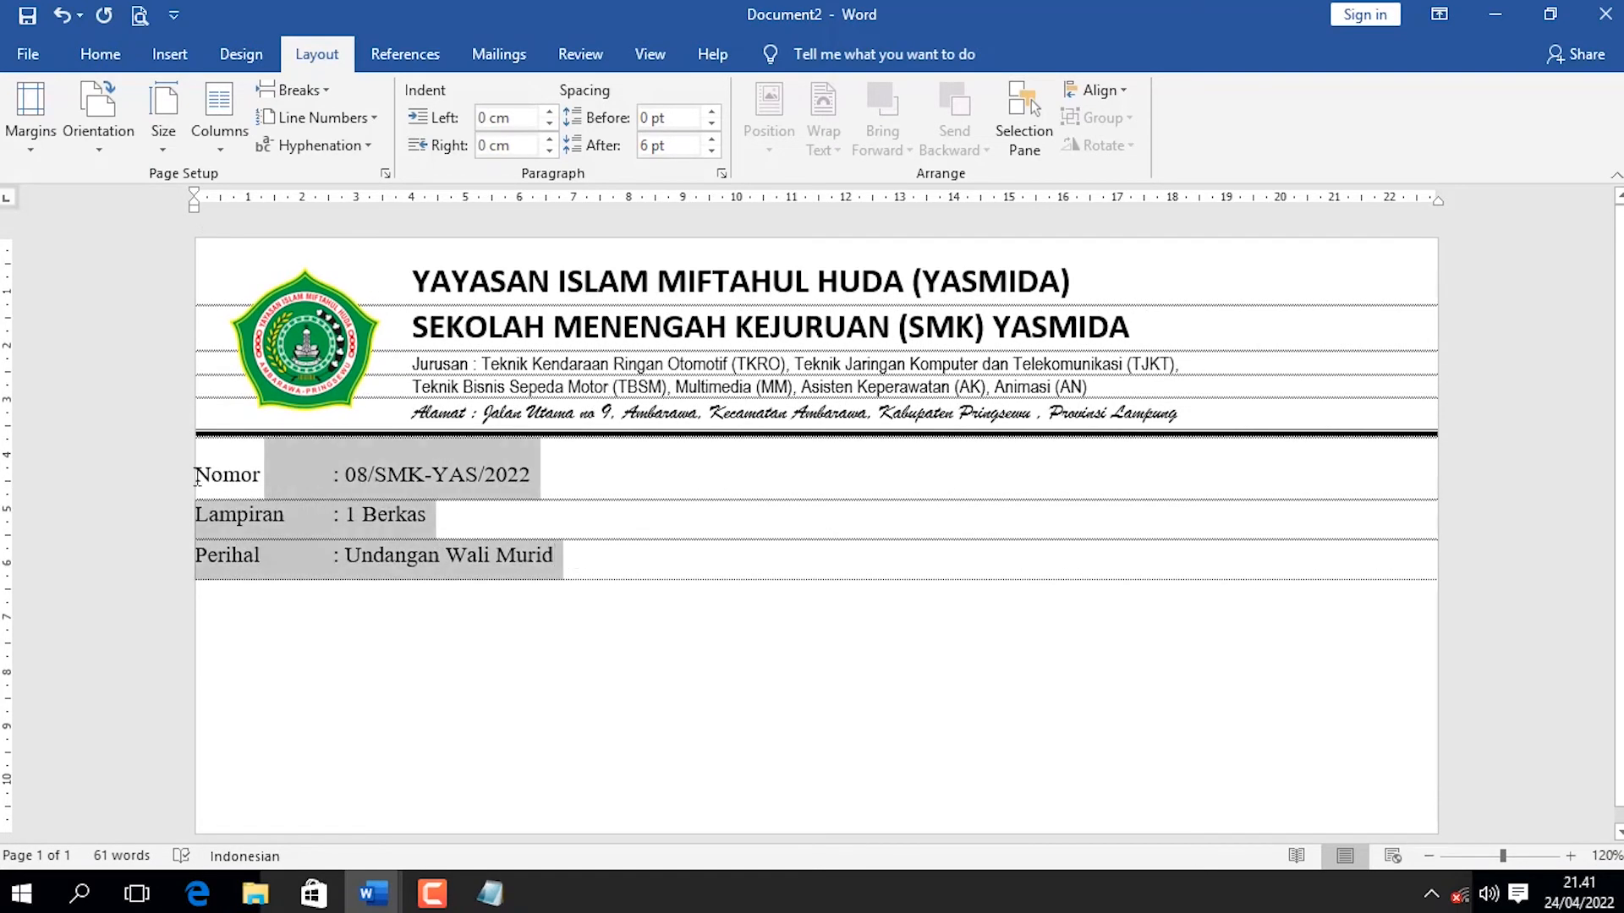
left_click(712, 153)
left_click(169, 54)
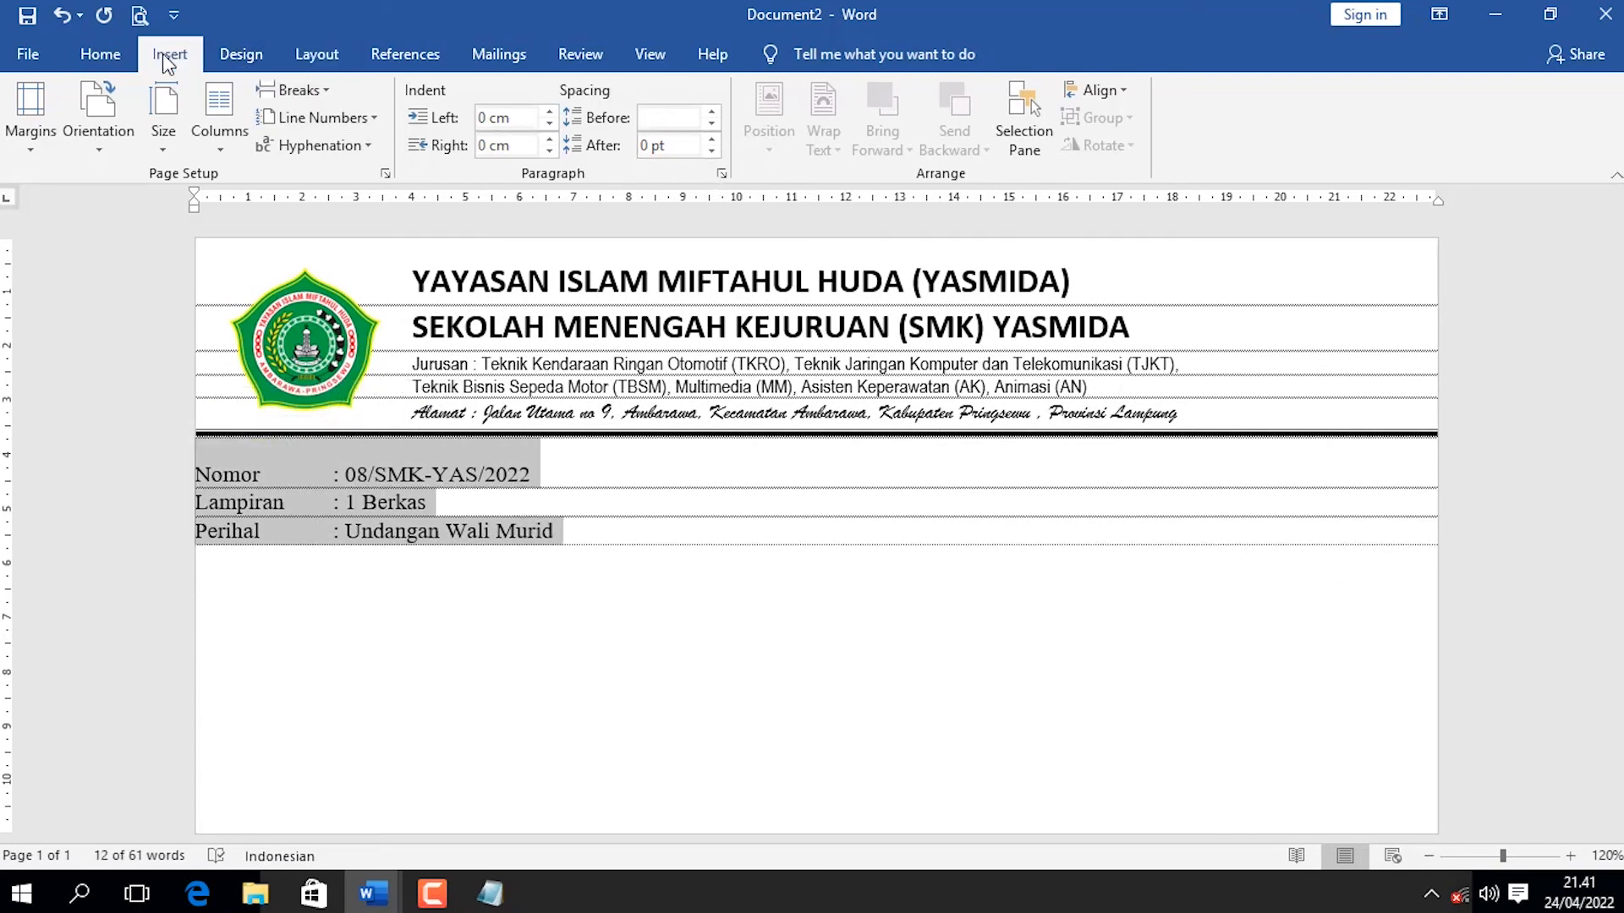
left_click(117, 59)
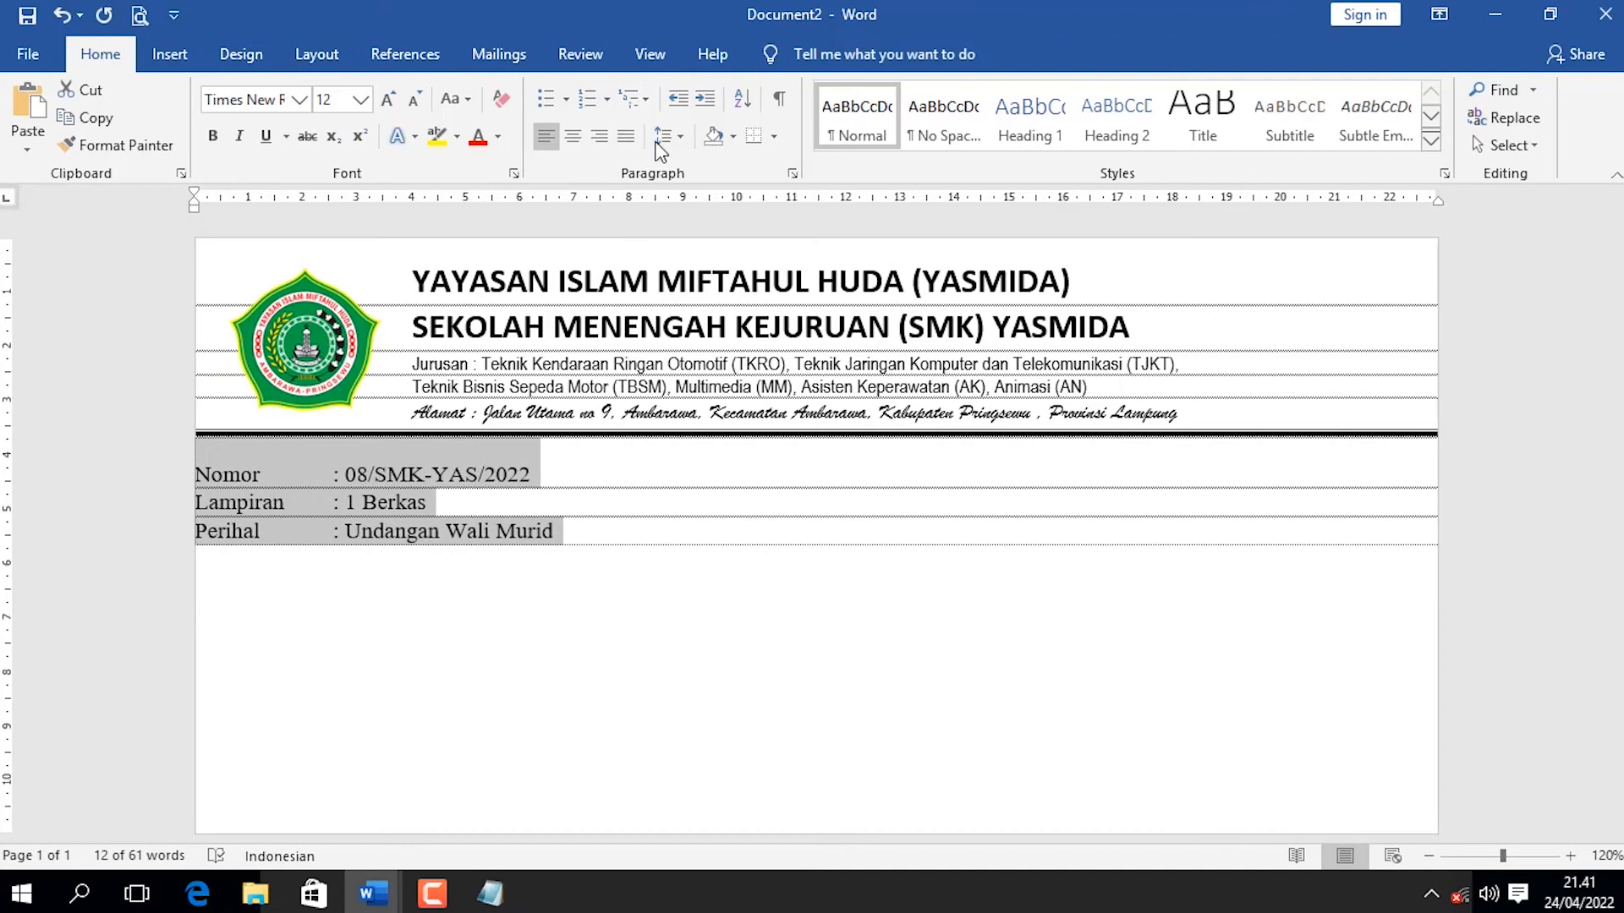
left_click(661, 139)
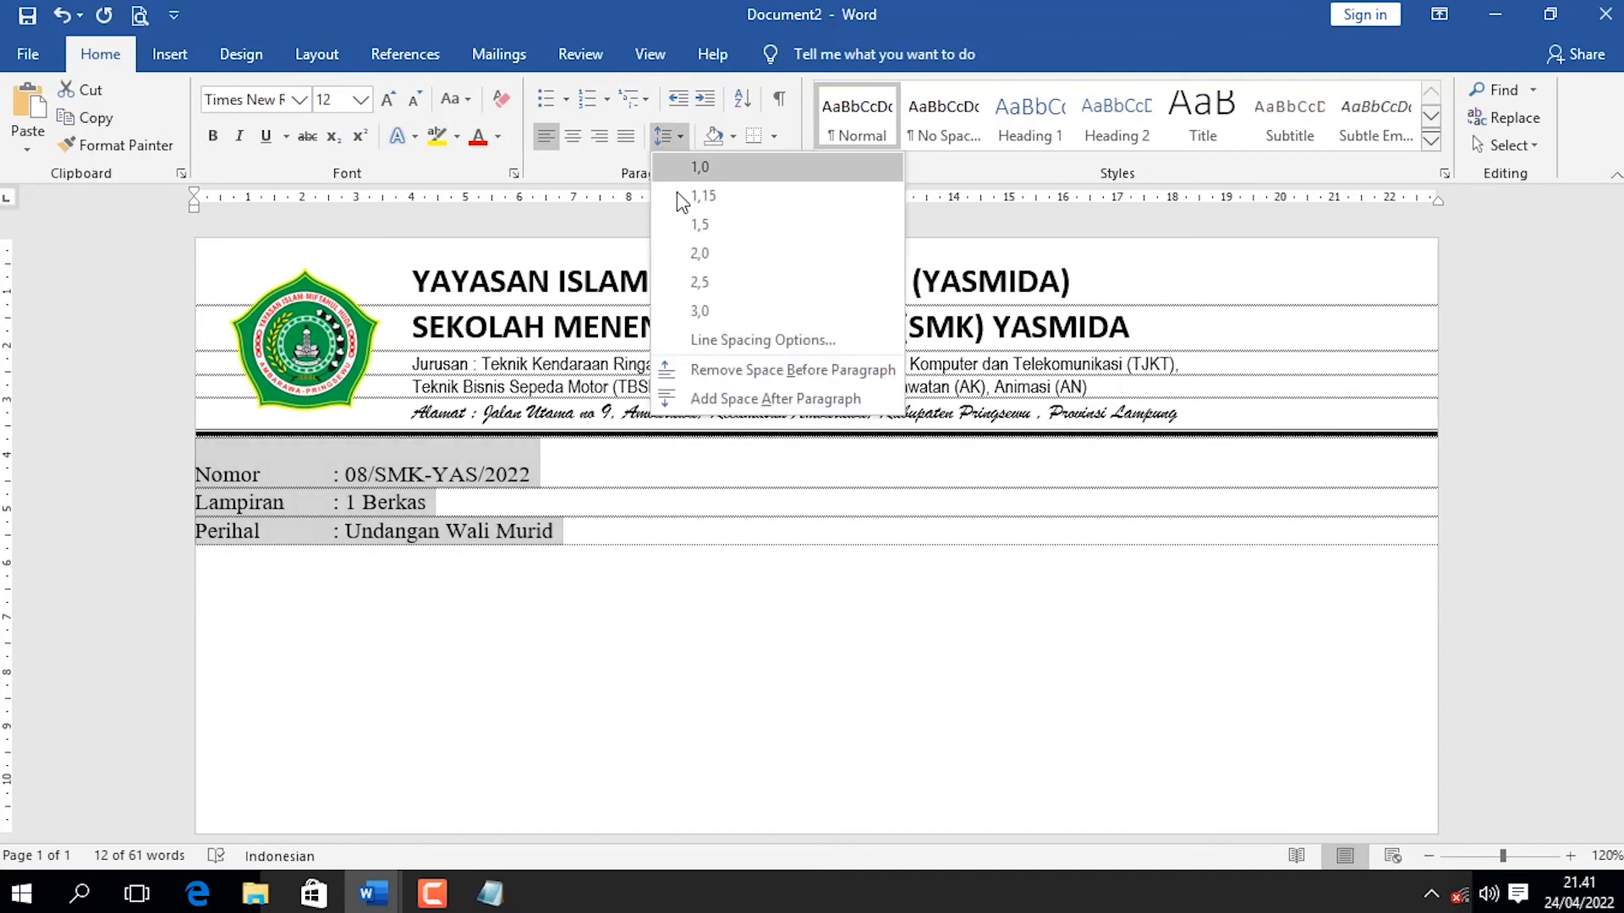
left_click(710, 225)
left_click(645, 554)
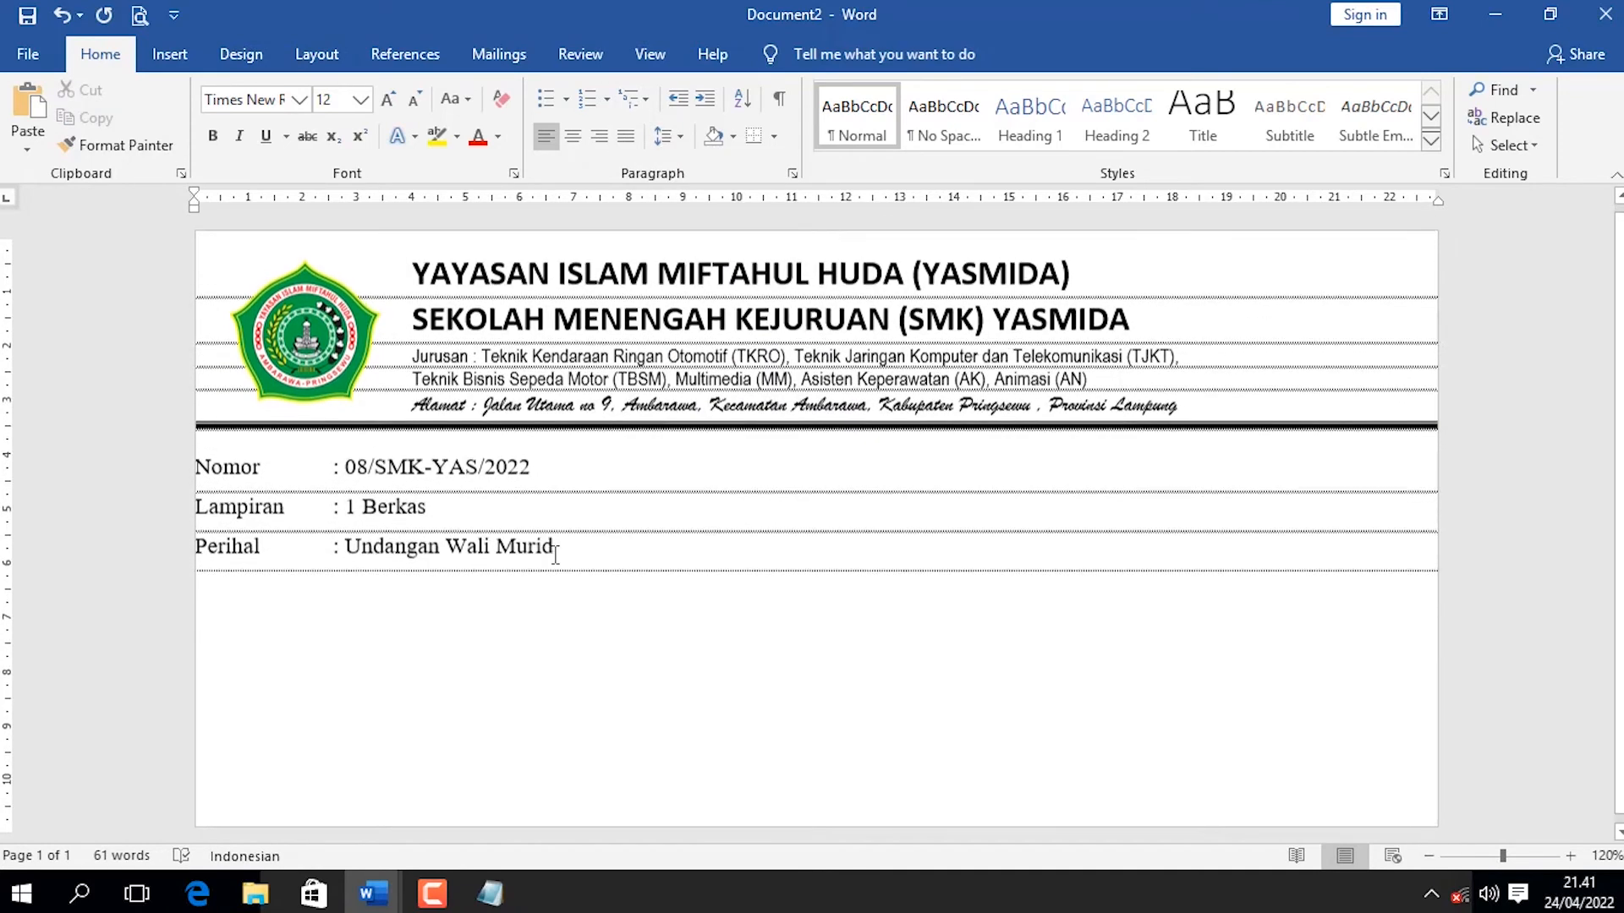
Make the Perihal value "Undangan Wali Murid" bold.
left_click_drag(598, 554, 367, 550)
key("ctrl+b")
left_click(573, 523)
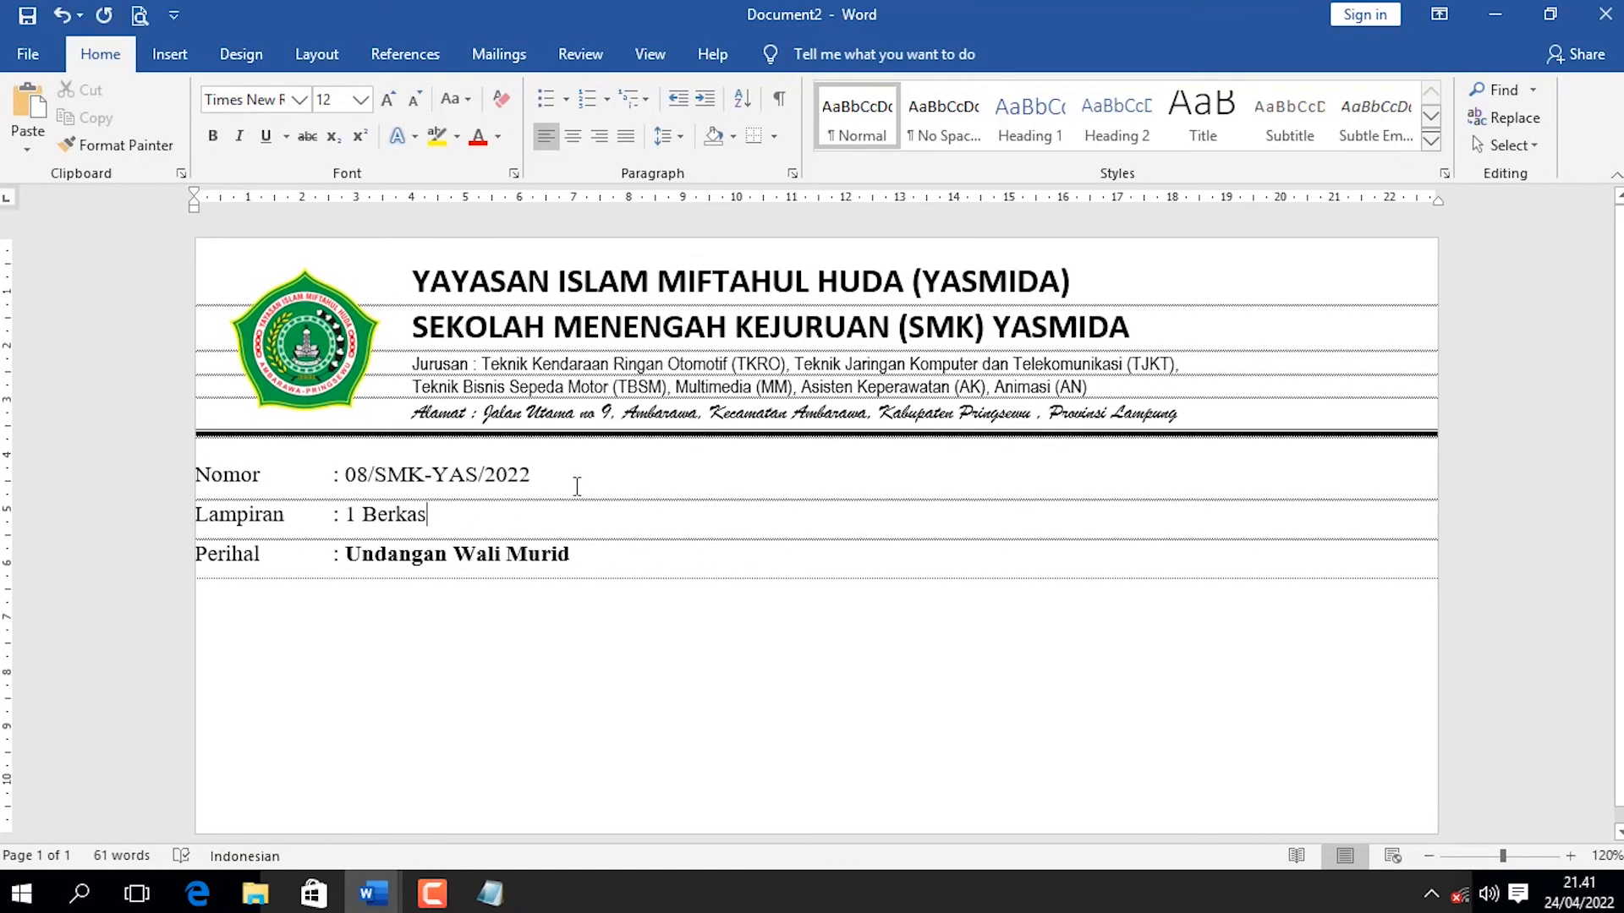
Indent the three detail lines about 0.75 cm from the left and realign the Lampiran colon with a tab.
left_click_drag(538, 549, 199, 463)
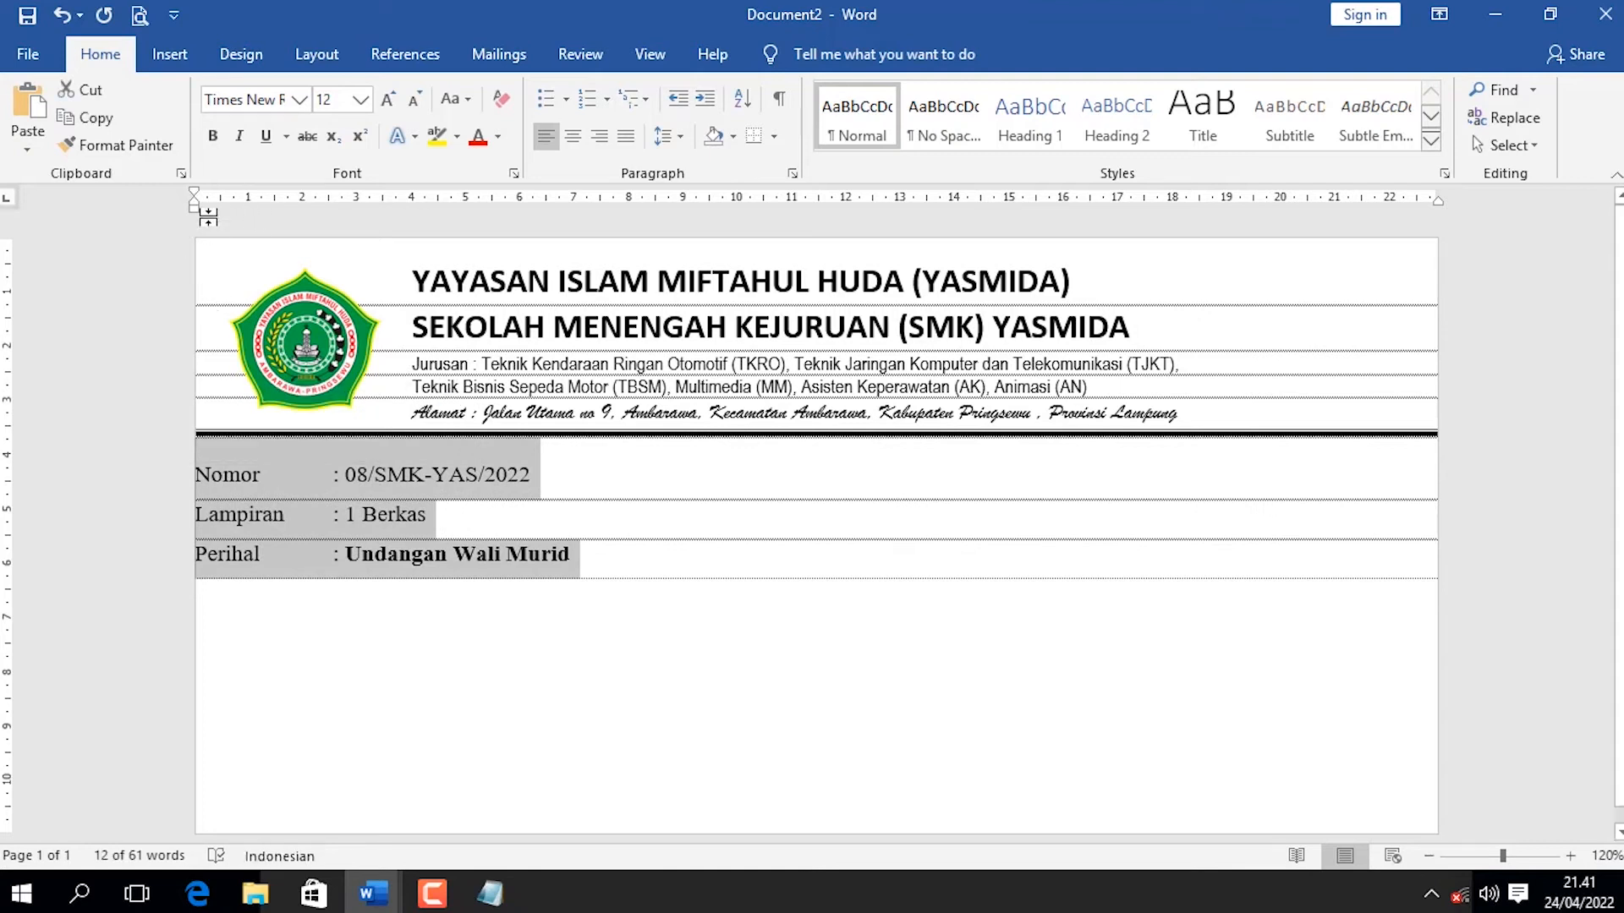
left_click_drag(195, 209, 235, 217)
left_click(408, 514)
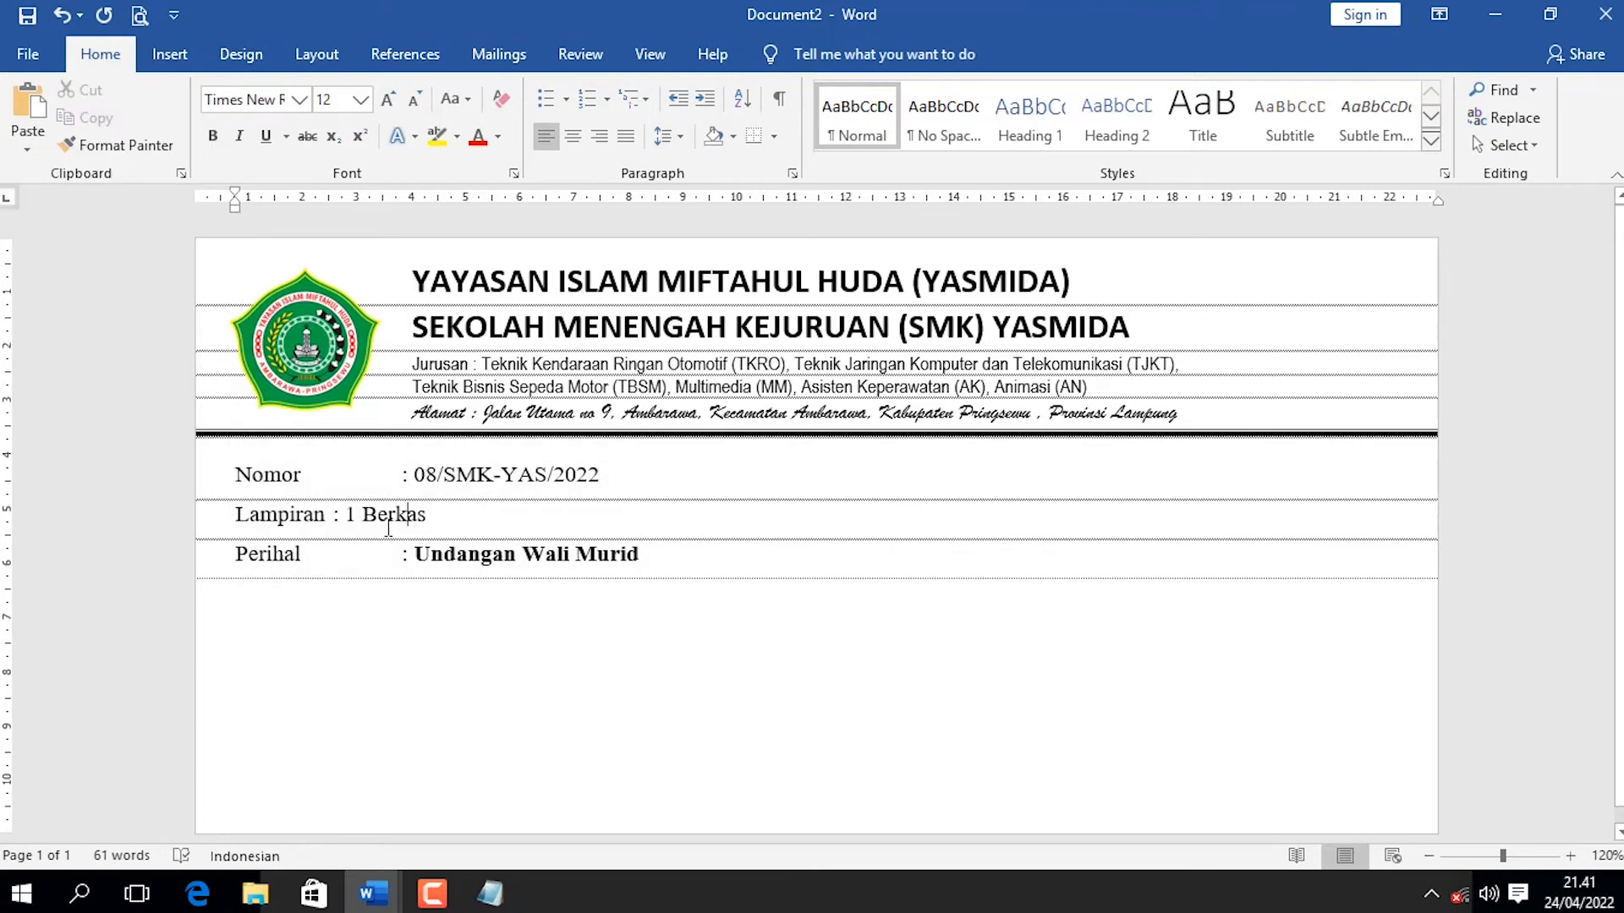
key("Tab")
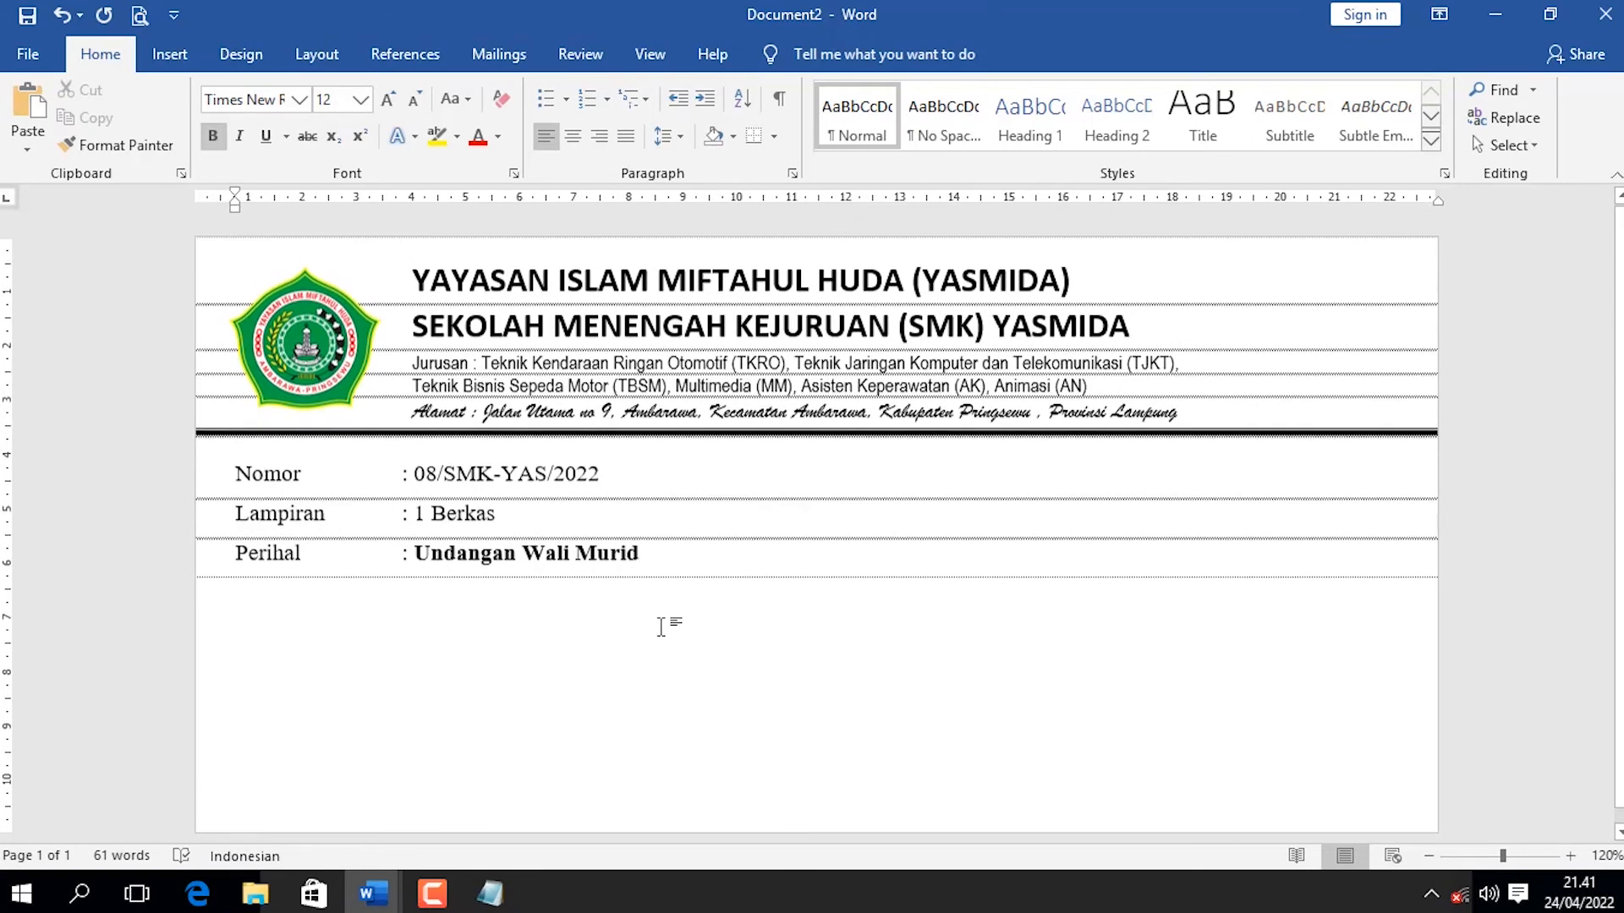
Save the envelope as a Word document named "YAYASAN ISLAM MIFTAHUL HUDA" in the Documents folder.
key("ctrl+s")
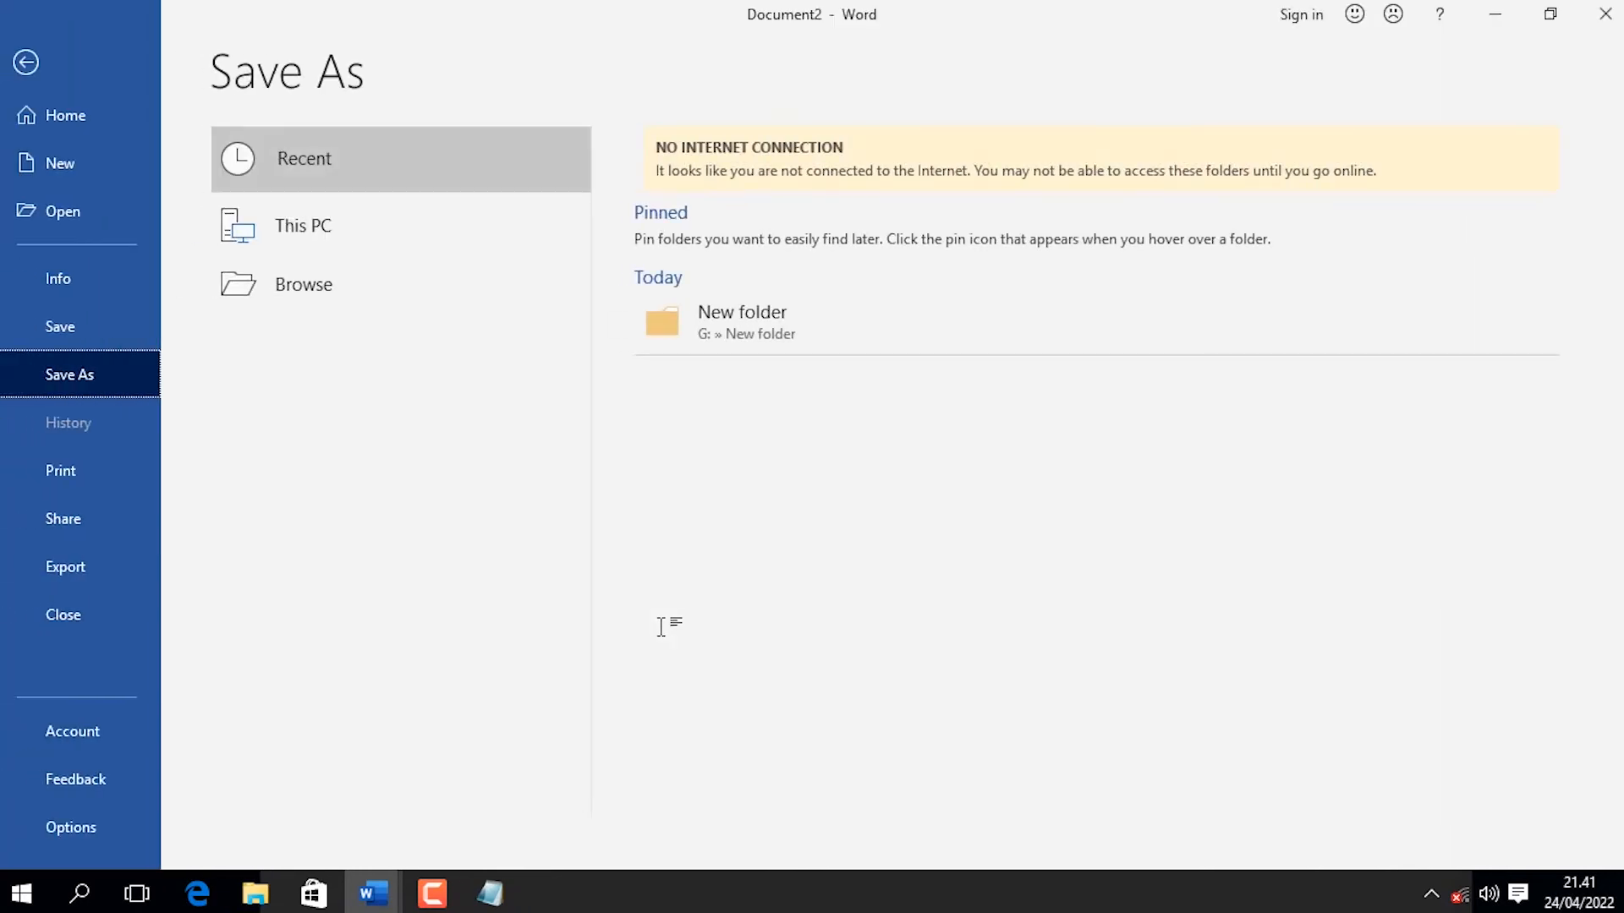
left_click(341, 303)
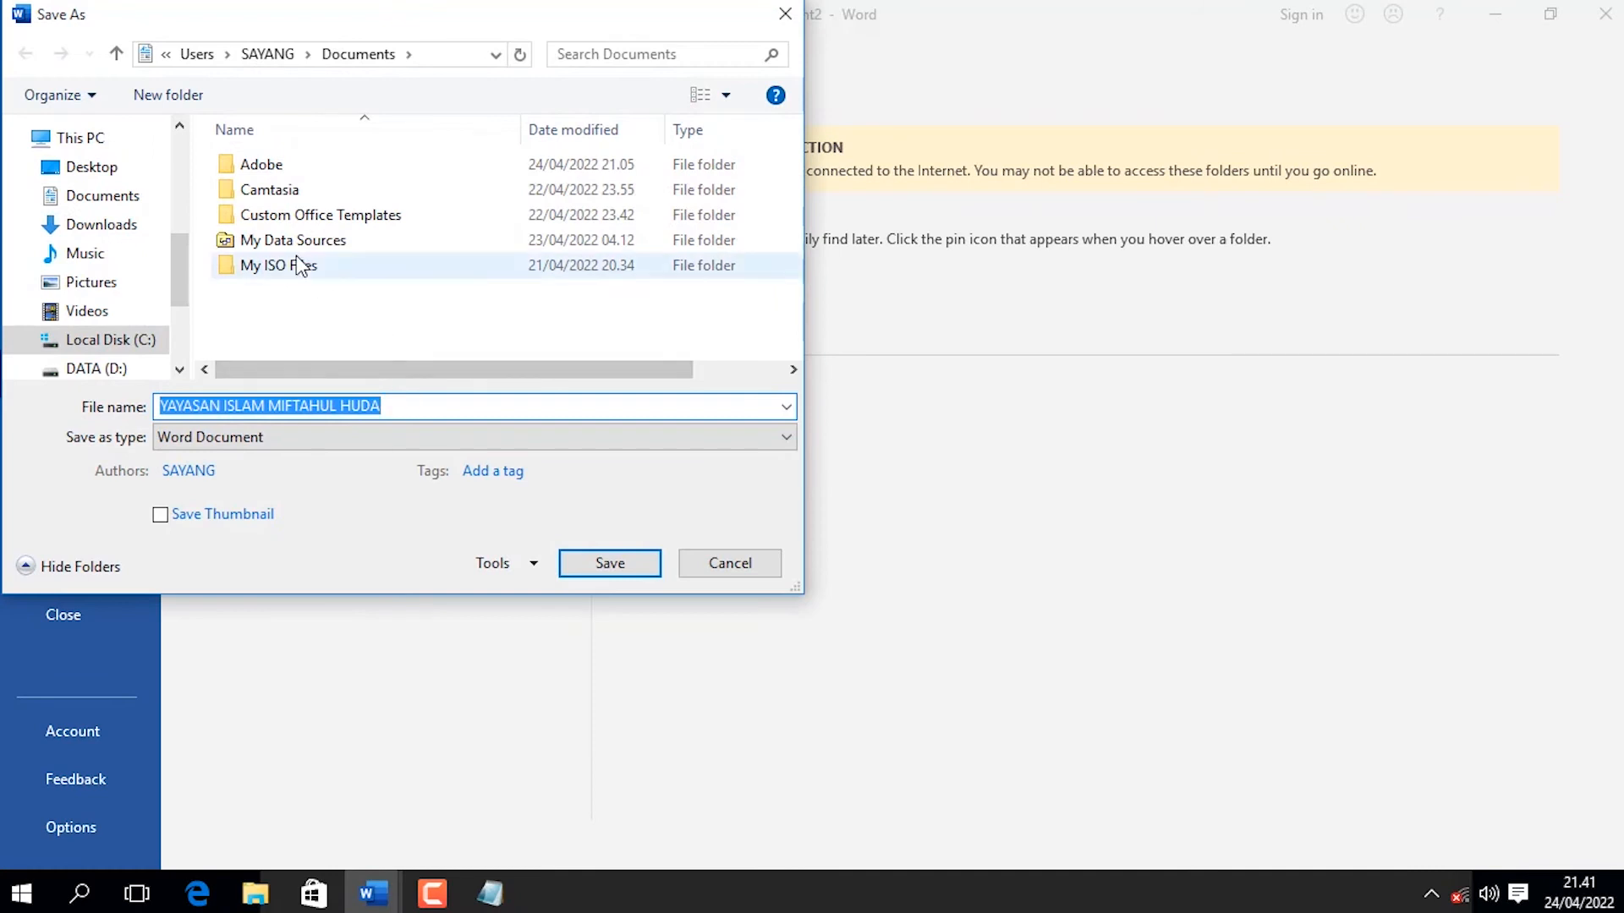
left_click(622, 567)
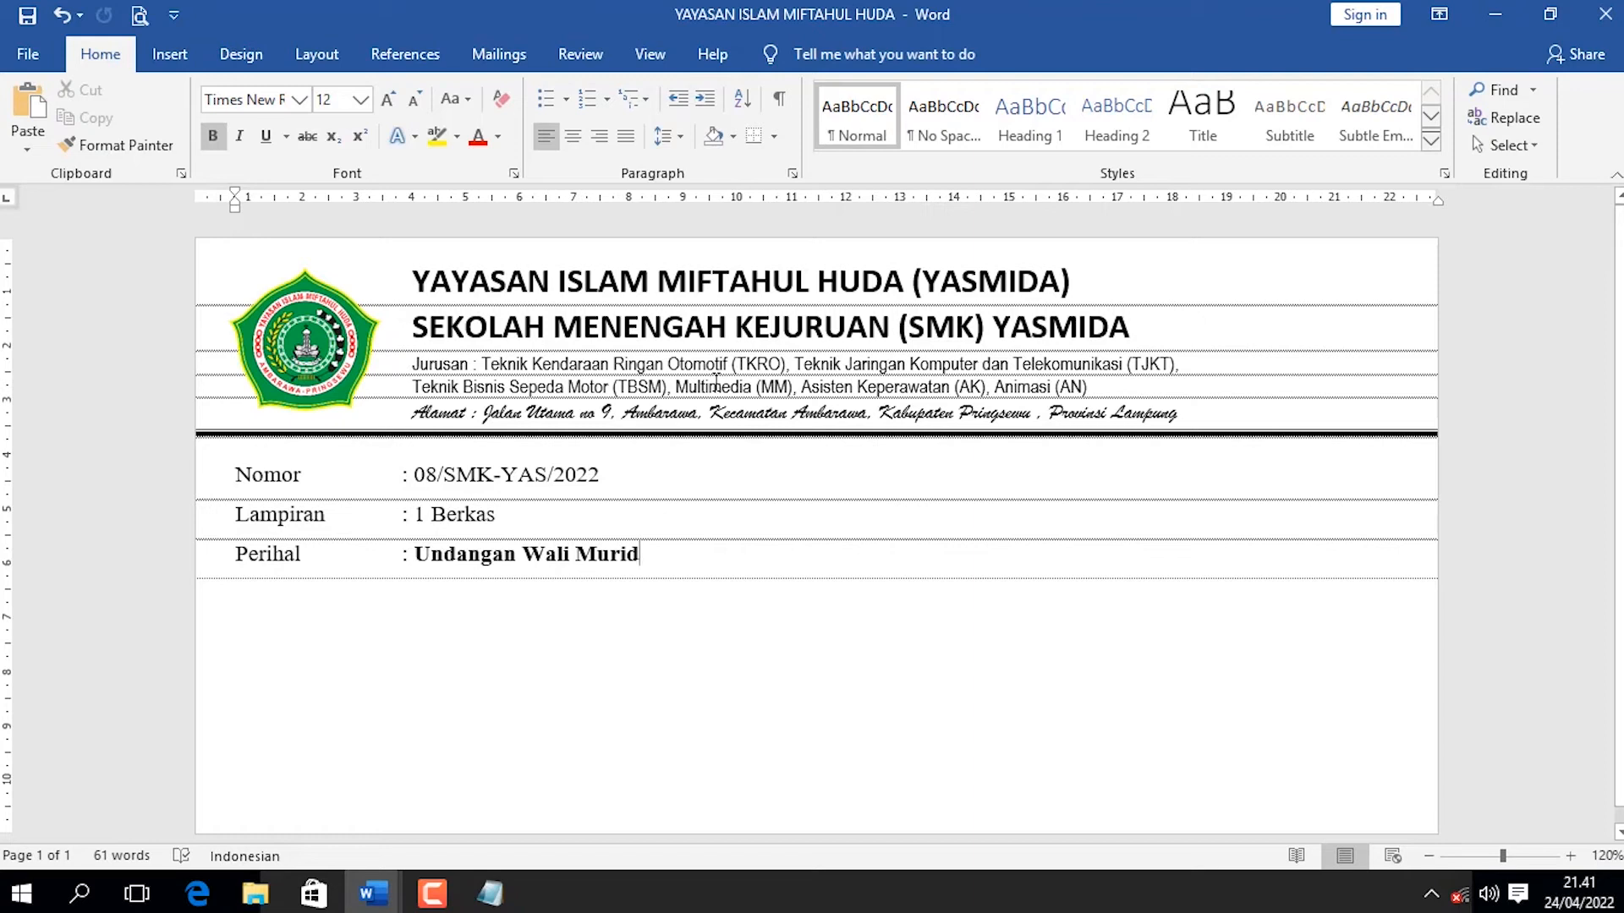
Draw a rounded rectangle about 3.67 cm high and 9.5 cm wide below the Perihal line, near the page's right edge.
mouse_move(373, 893)
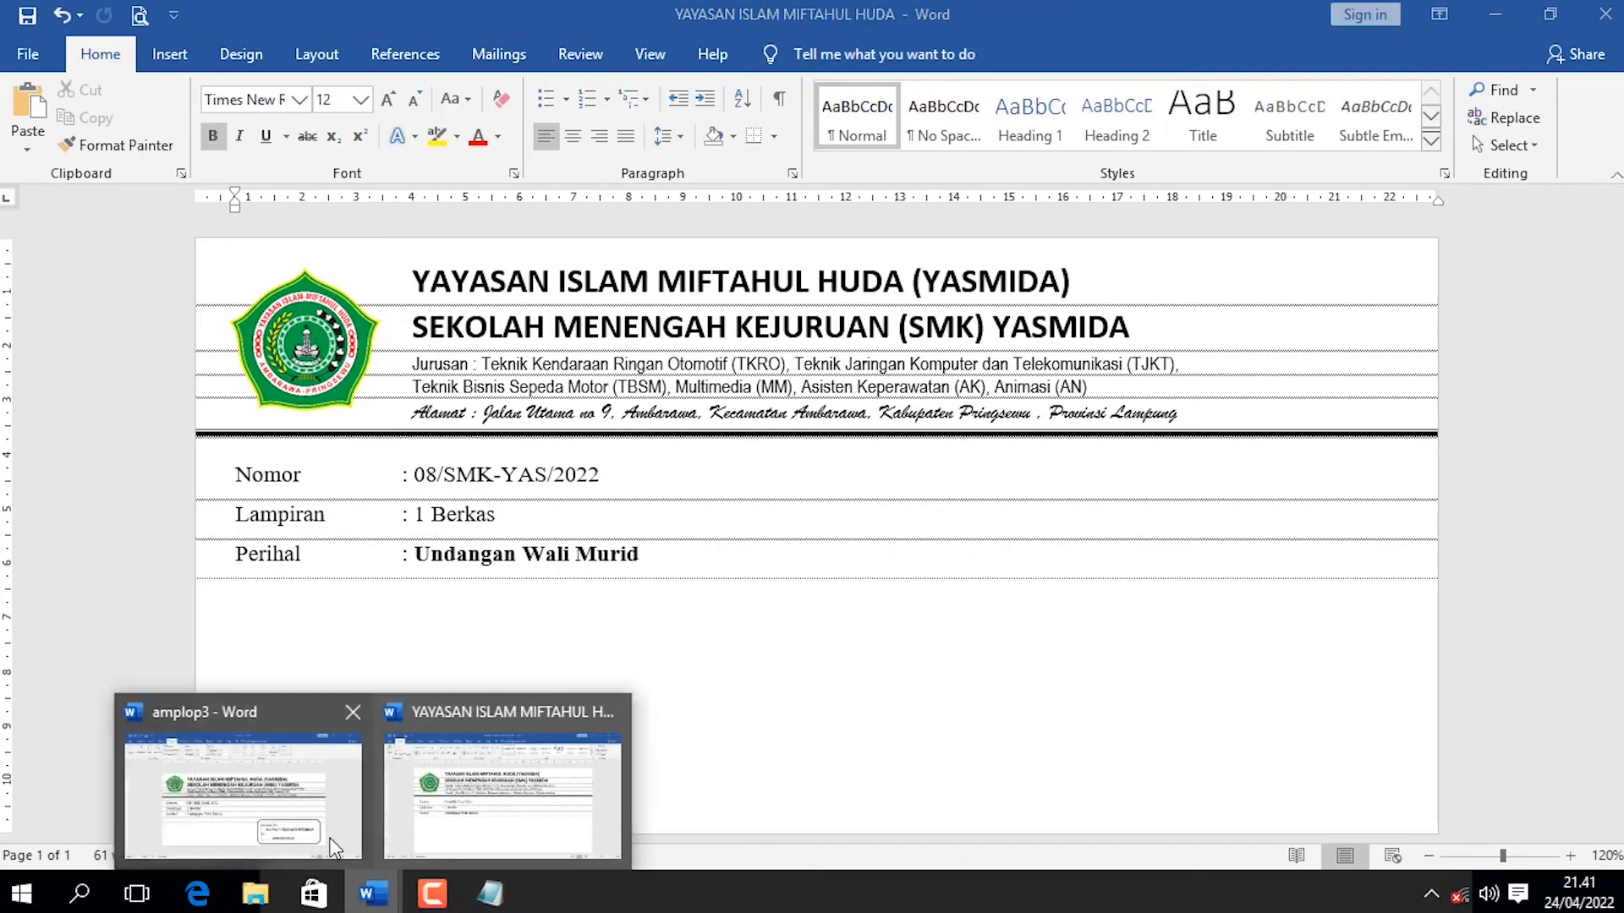
left_click(290, 818)
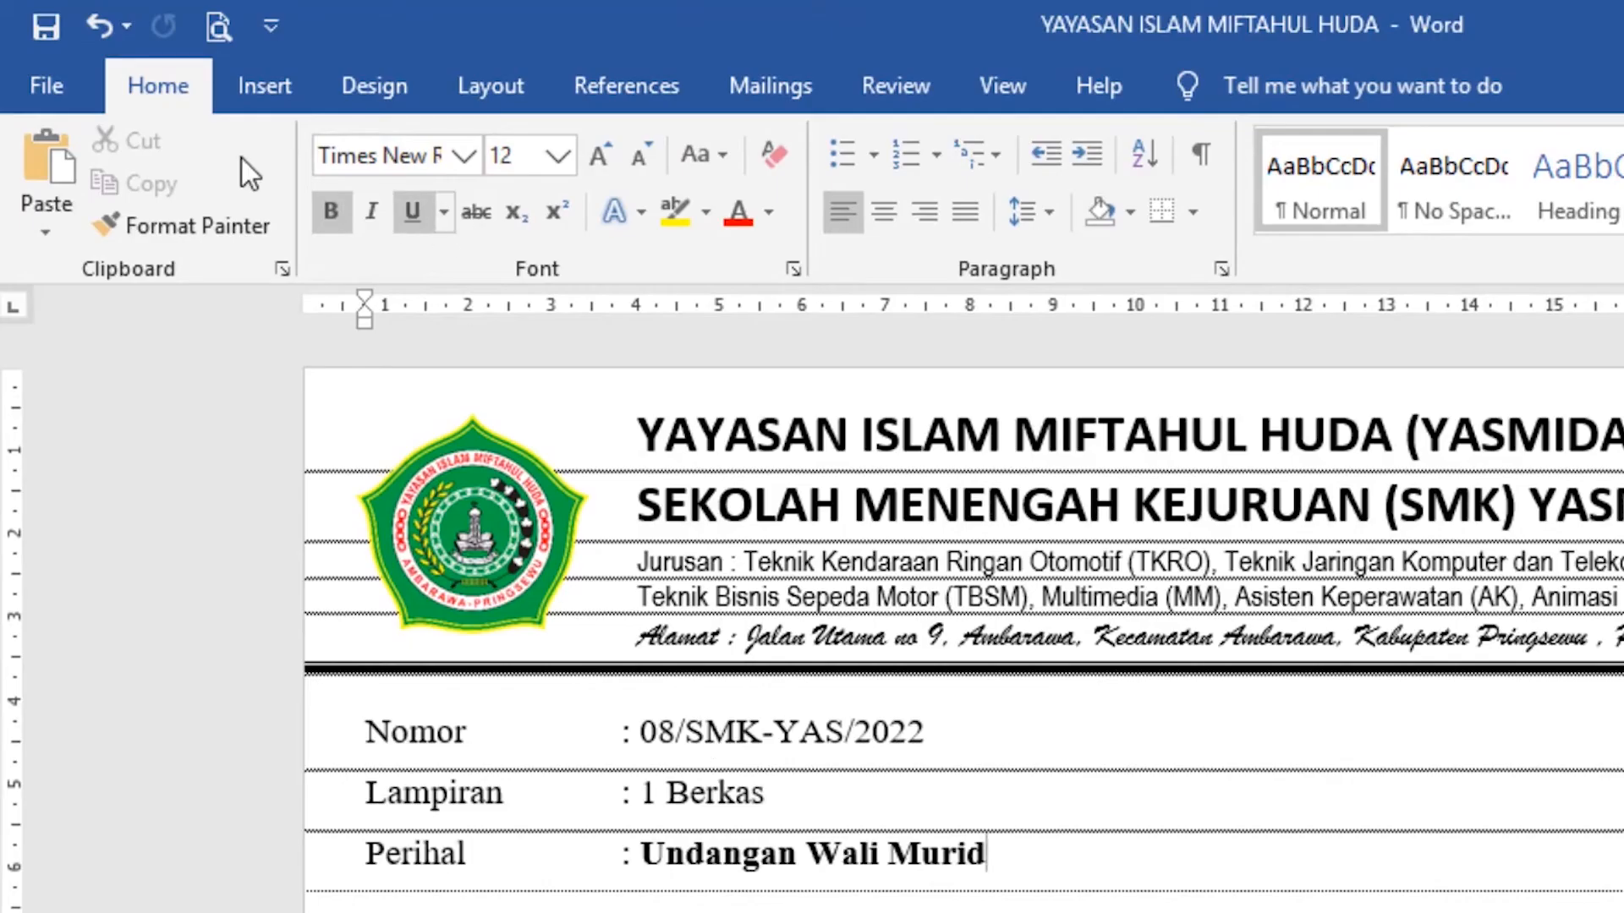
left_click(164, 51)
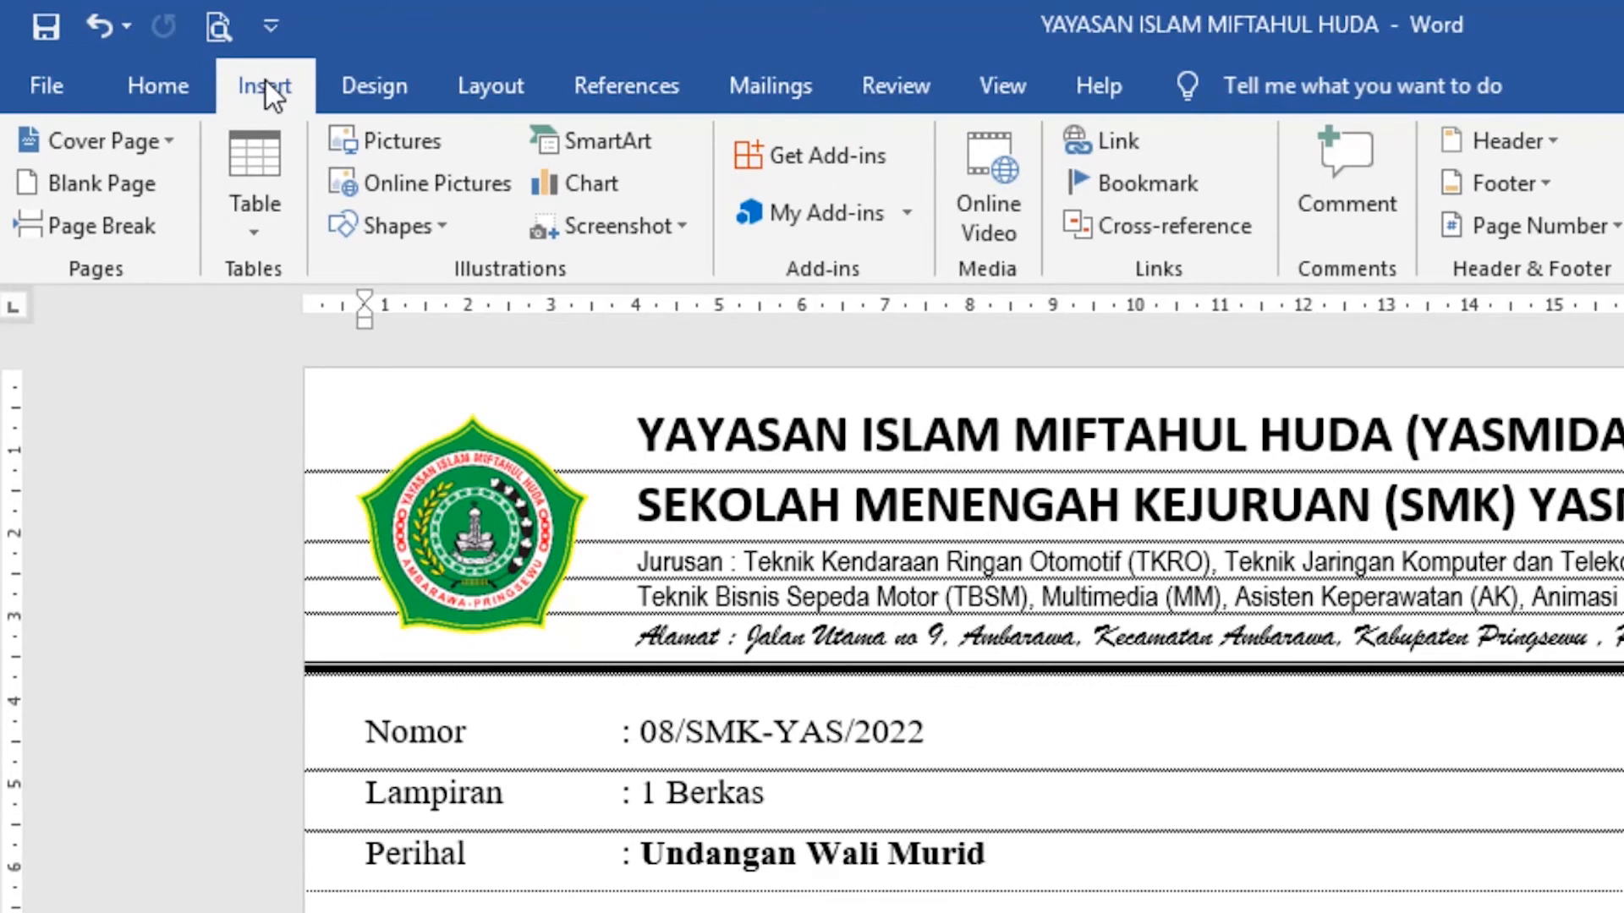
left_click(438, 228)
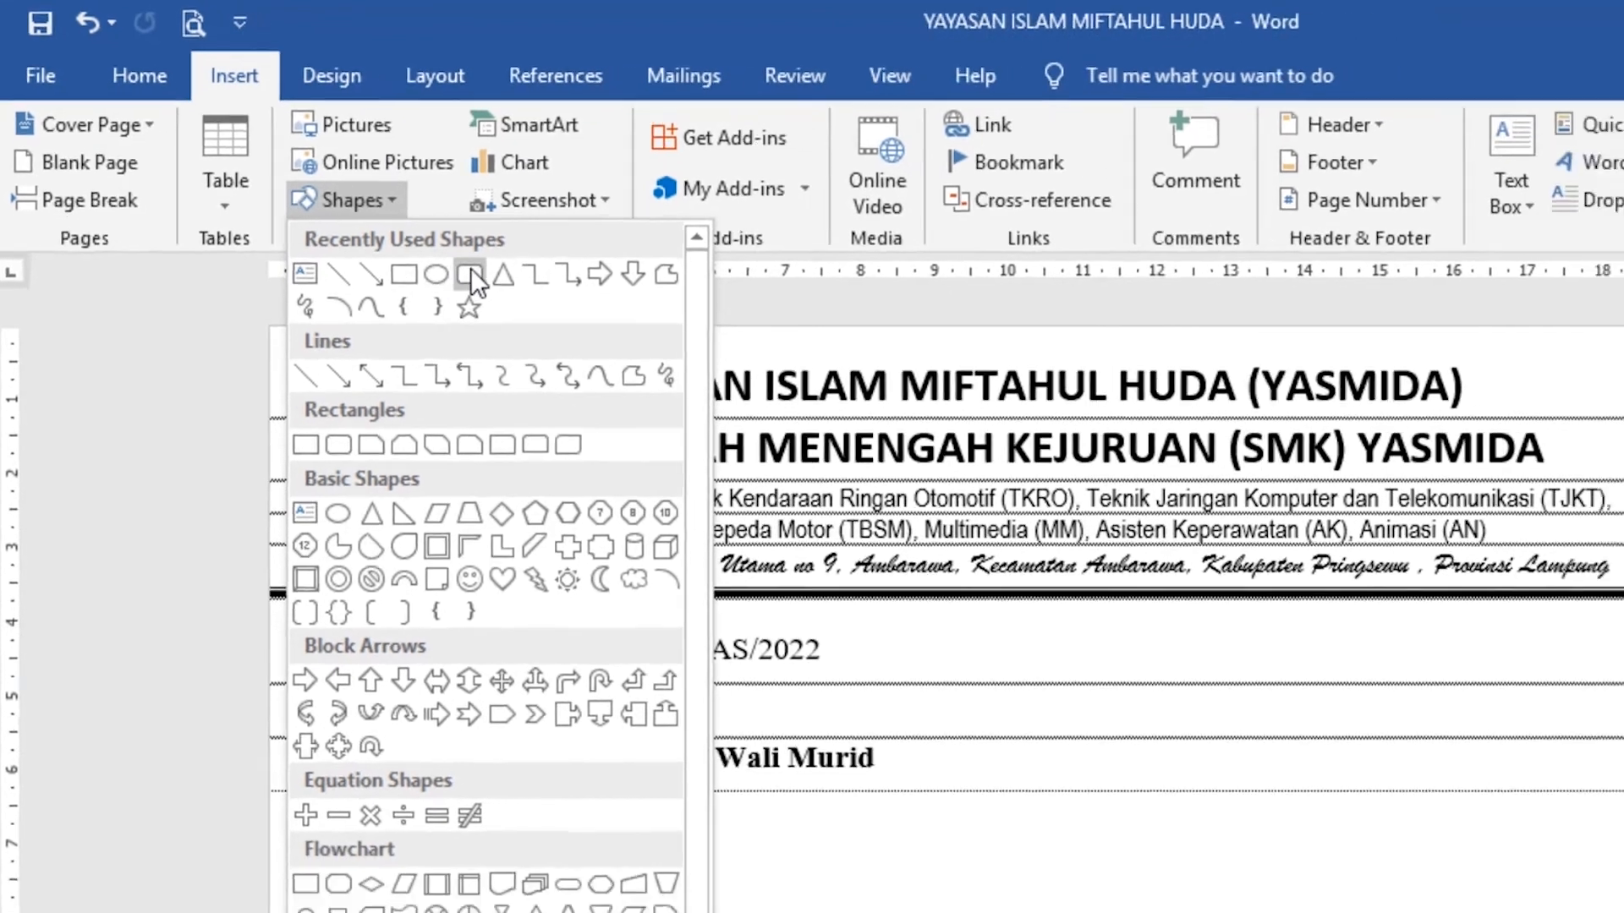
left_click(529, 310)
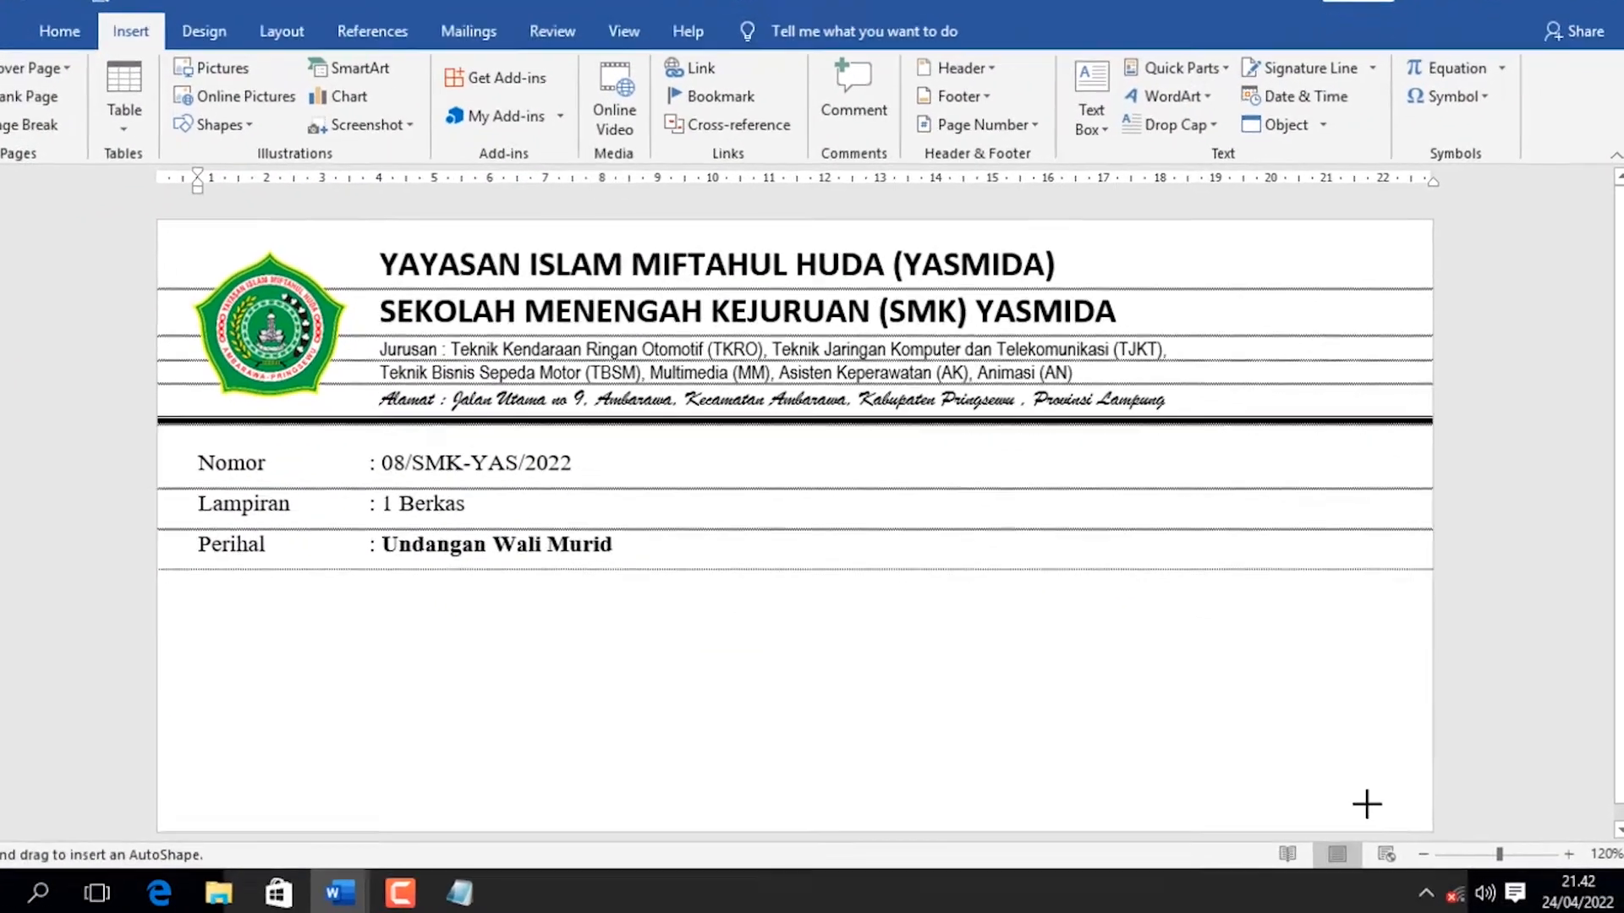
left_click_drag(1373, 805, 819, 607)
left_click_drag(548, 503, 598, 502)
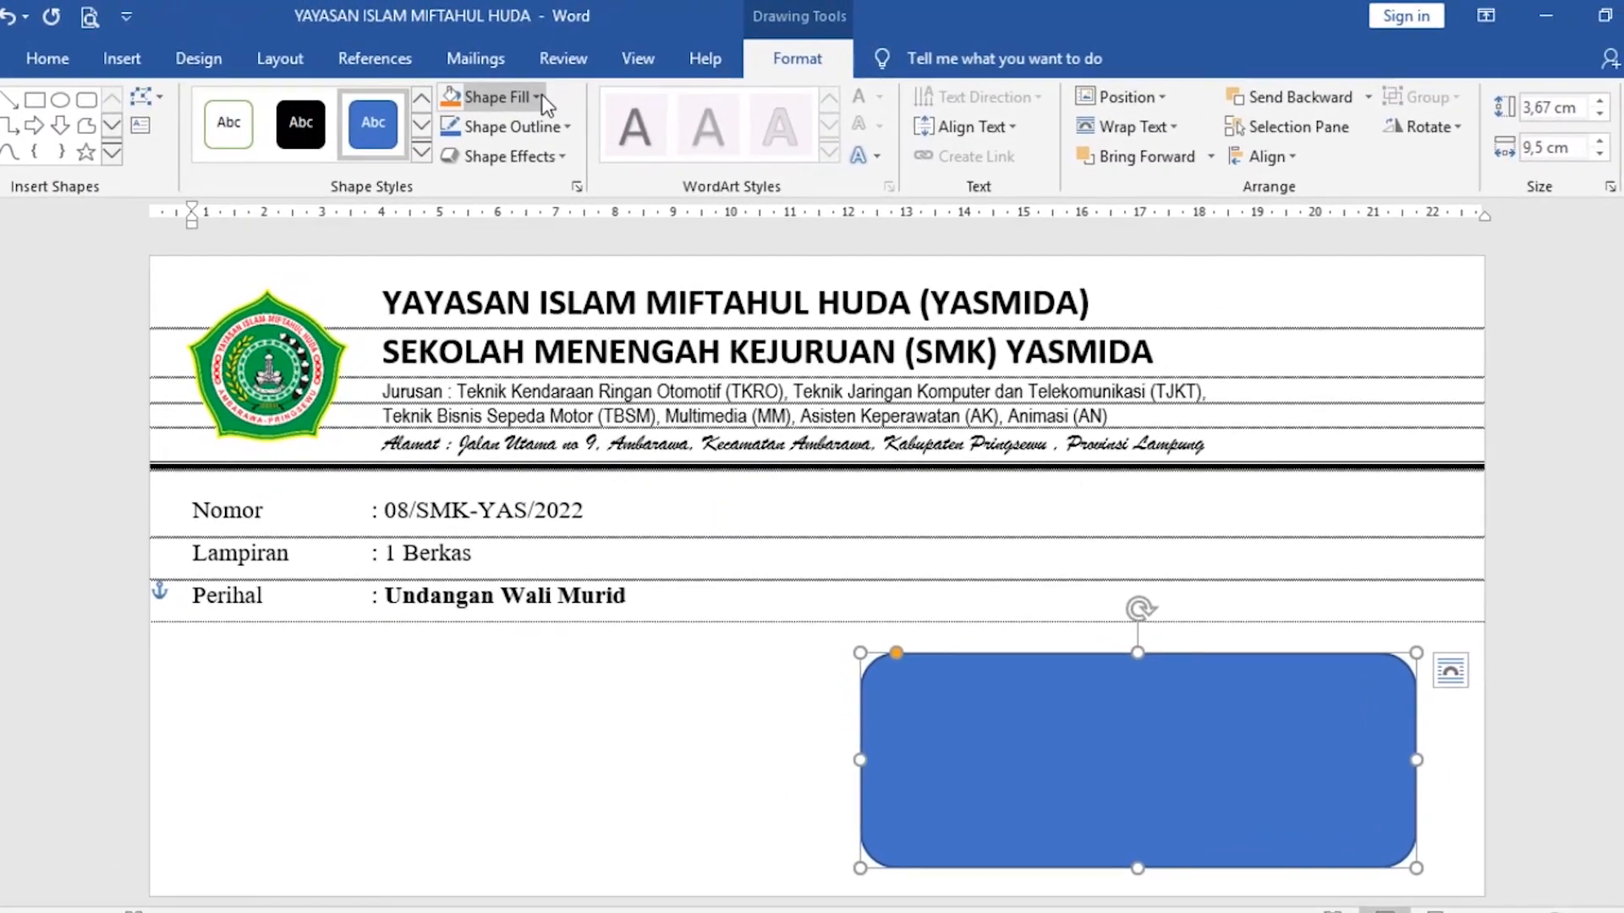
Remove the rounded rectangle's fill and give it a black 2¼ pt outline.
left_click(546, 87)
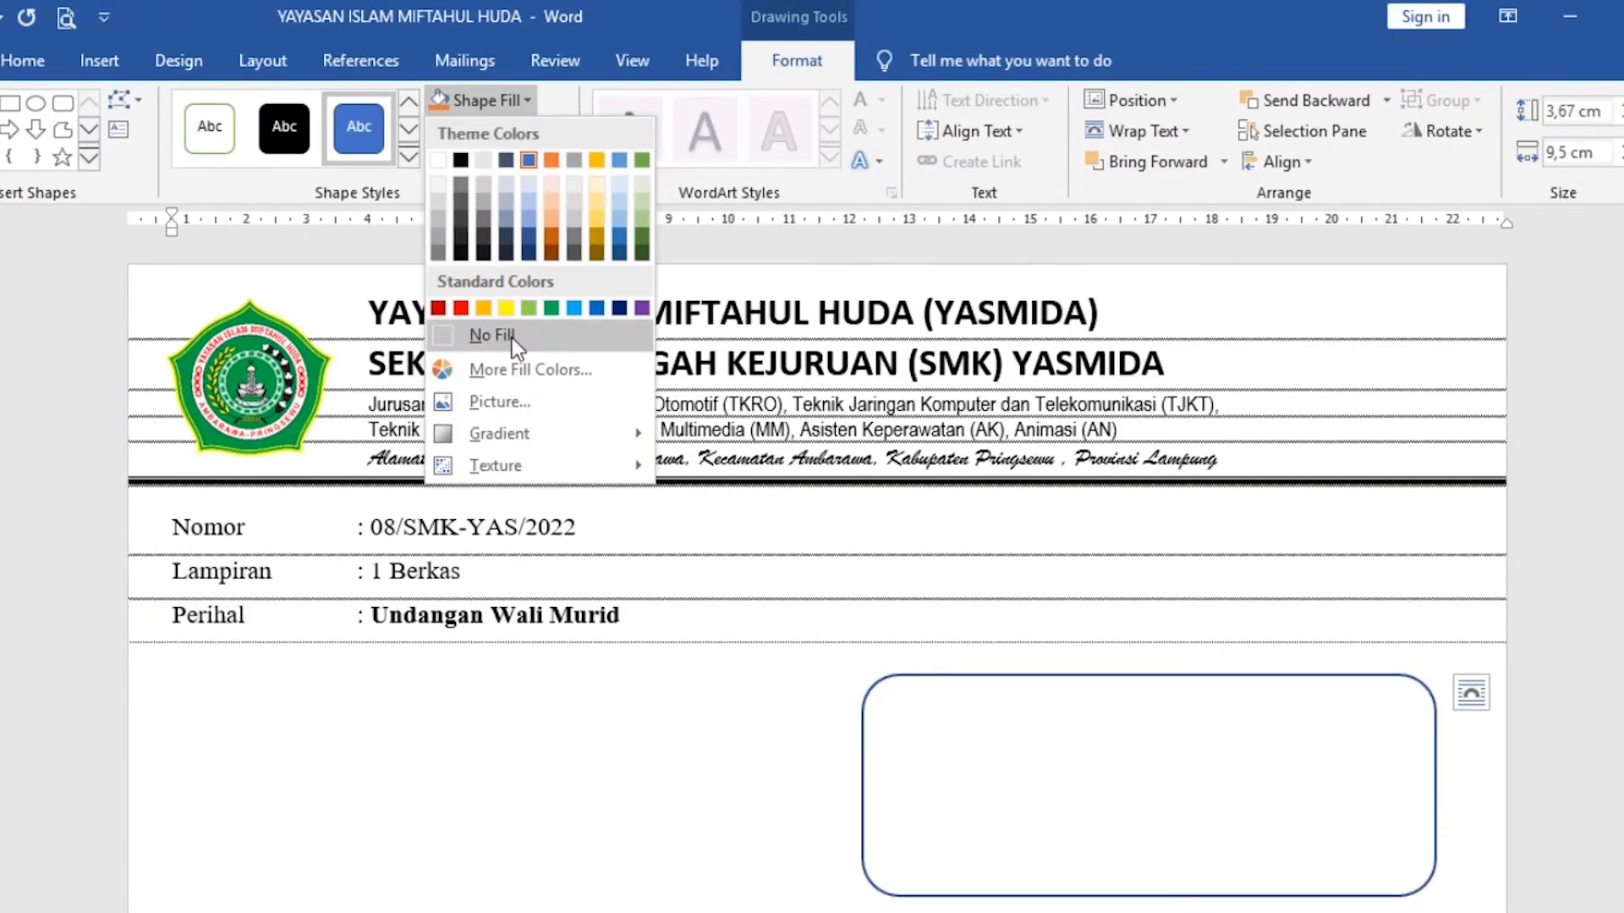
left_click(511, 338)
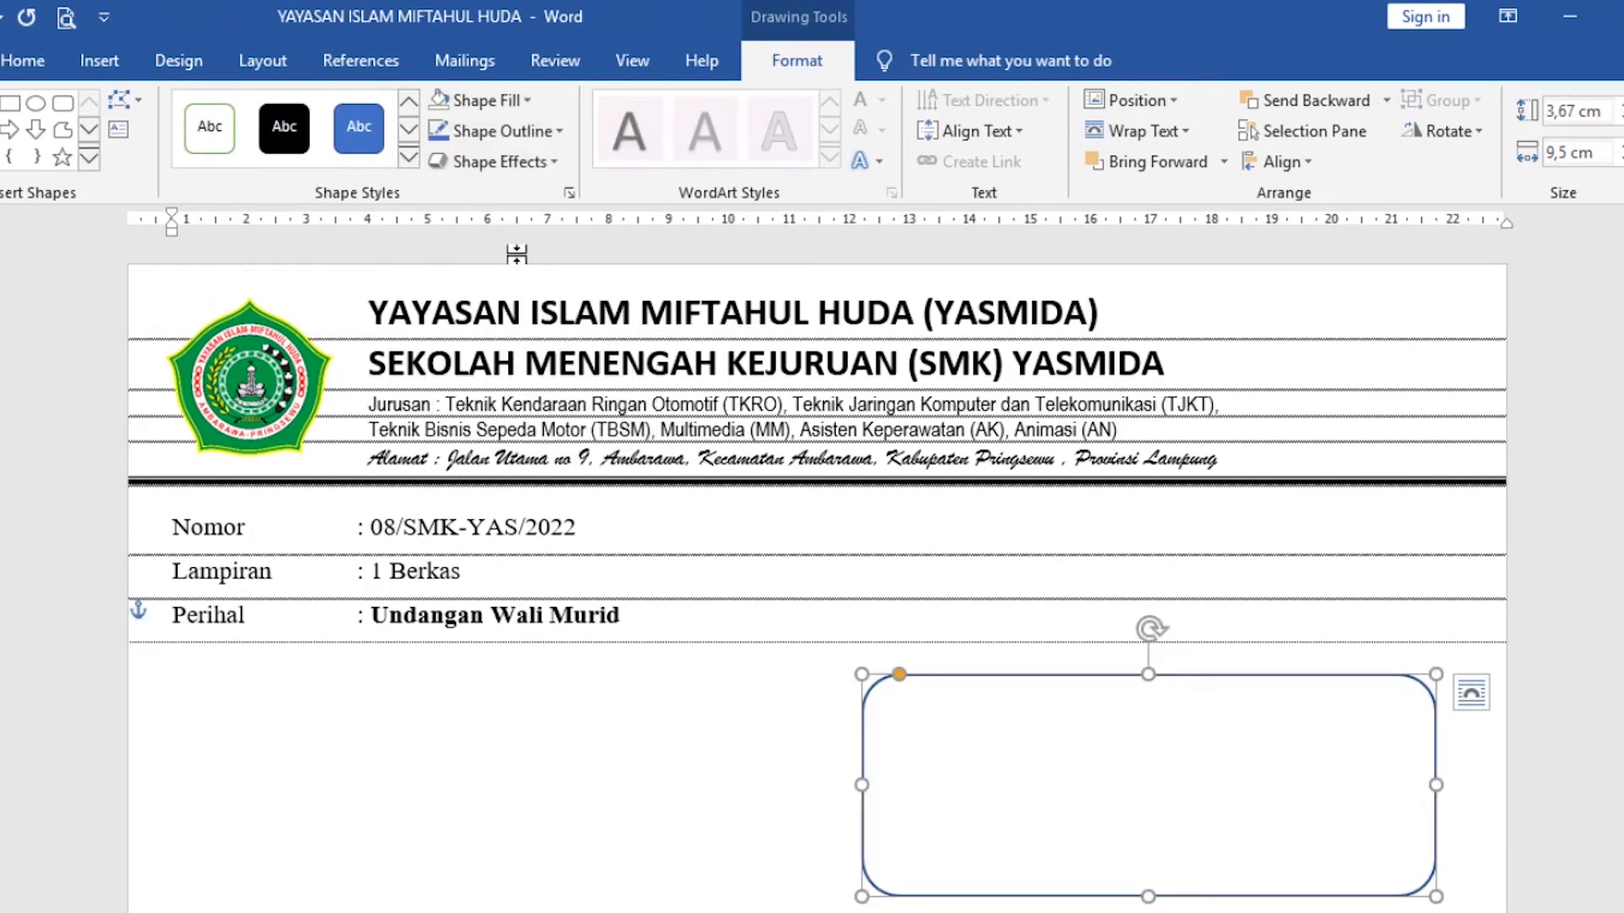
left_click(559, 131)
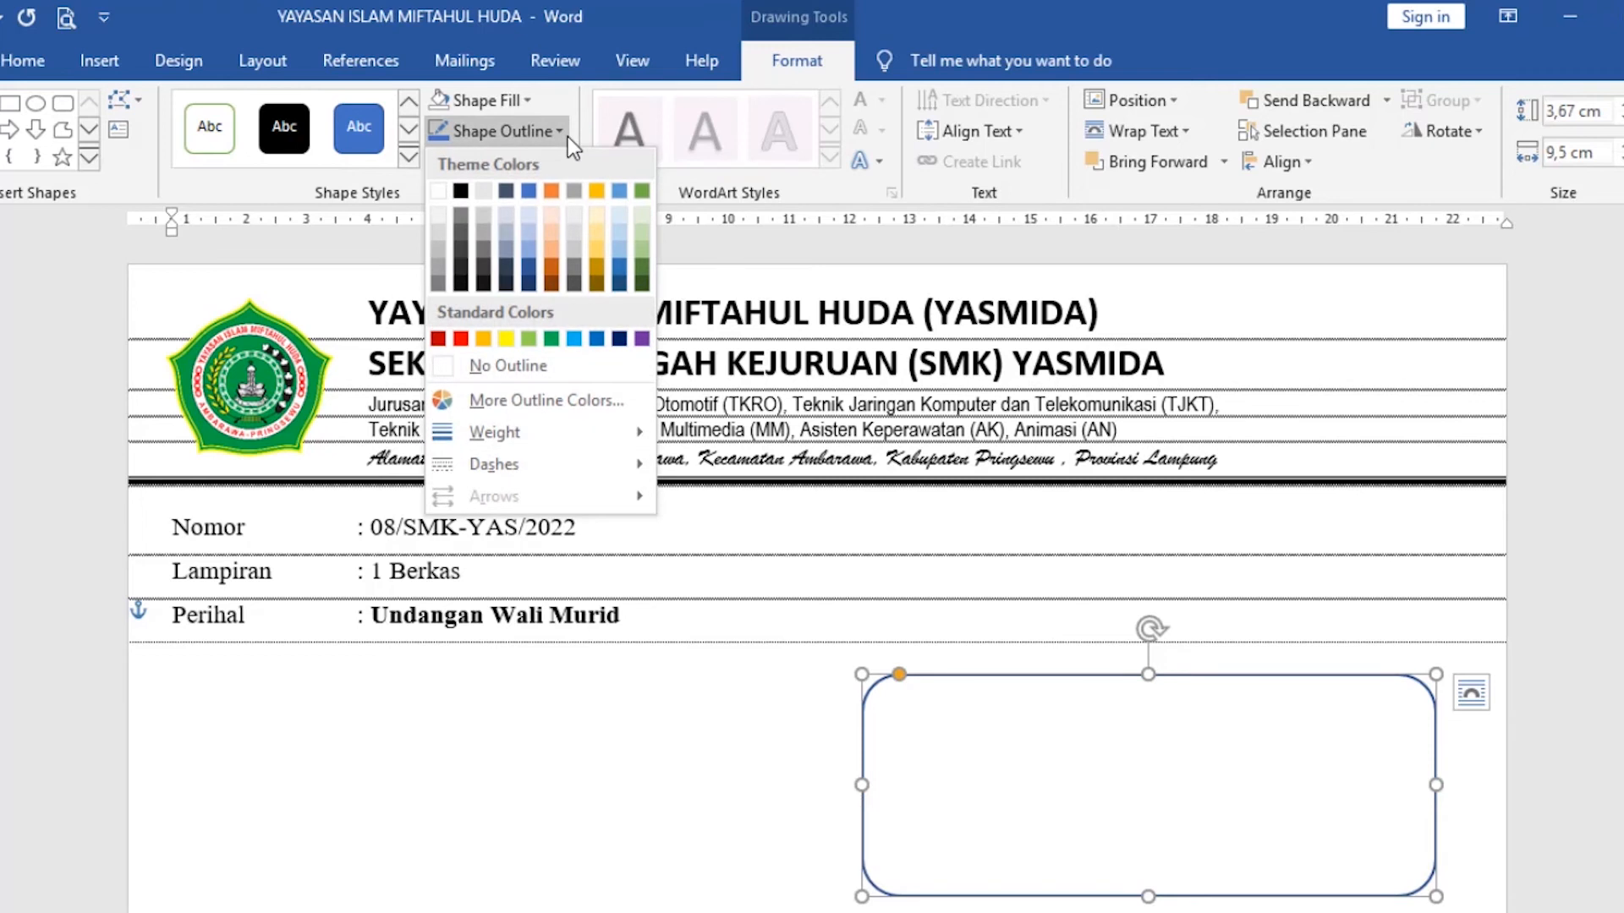
left_click(460, 191)
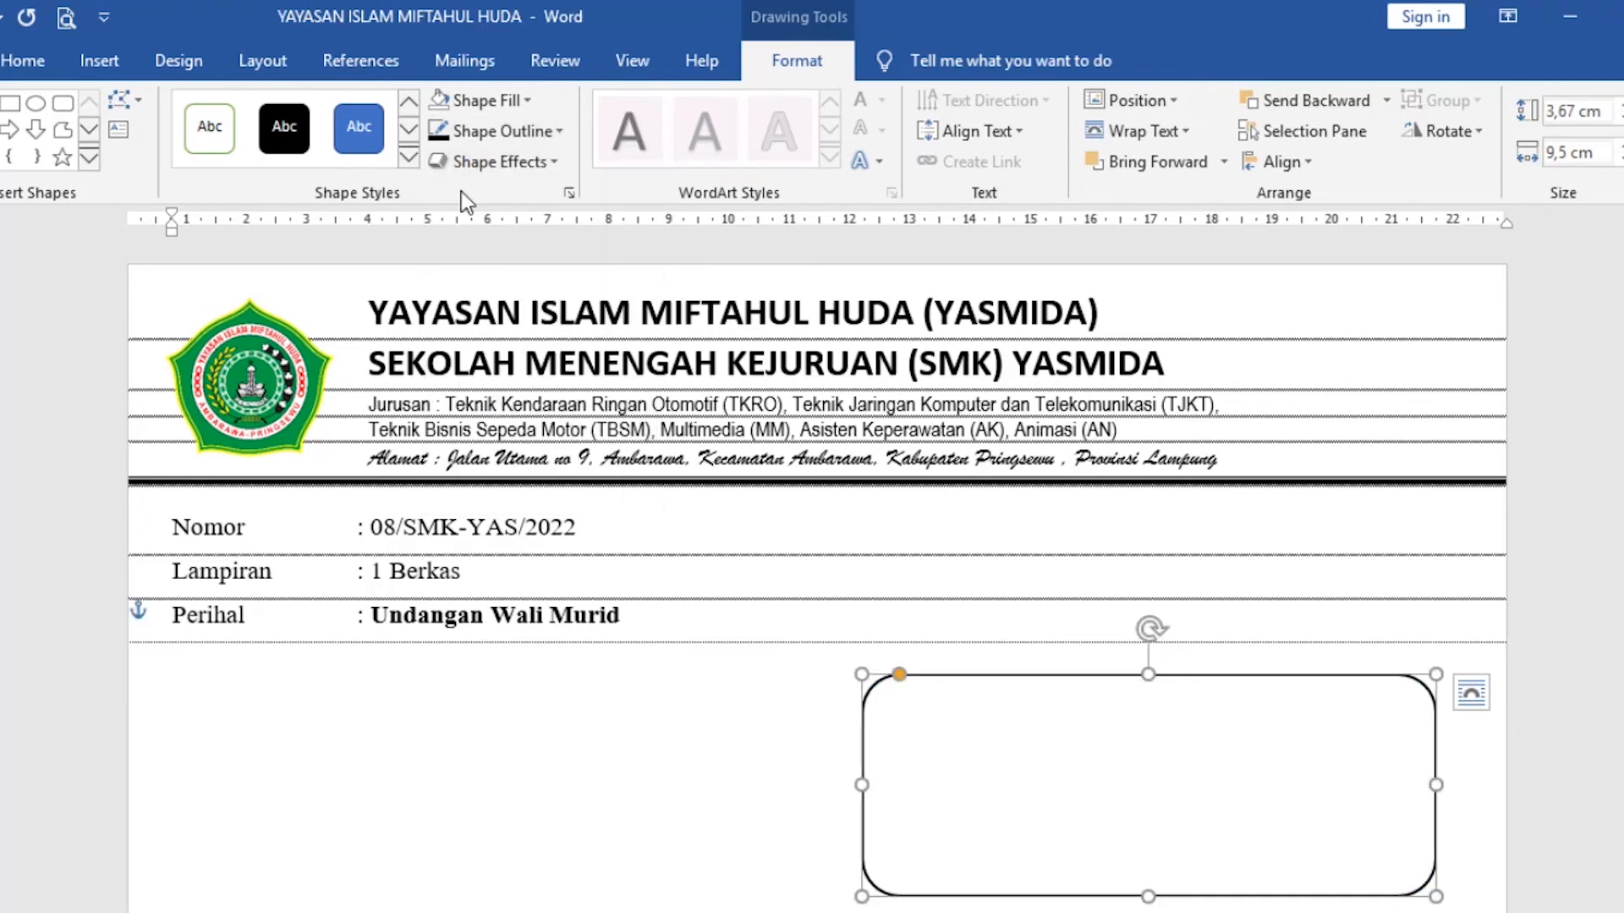
left_click(554, 131)
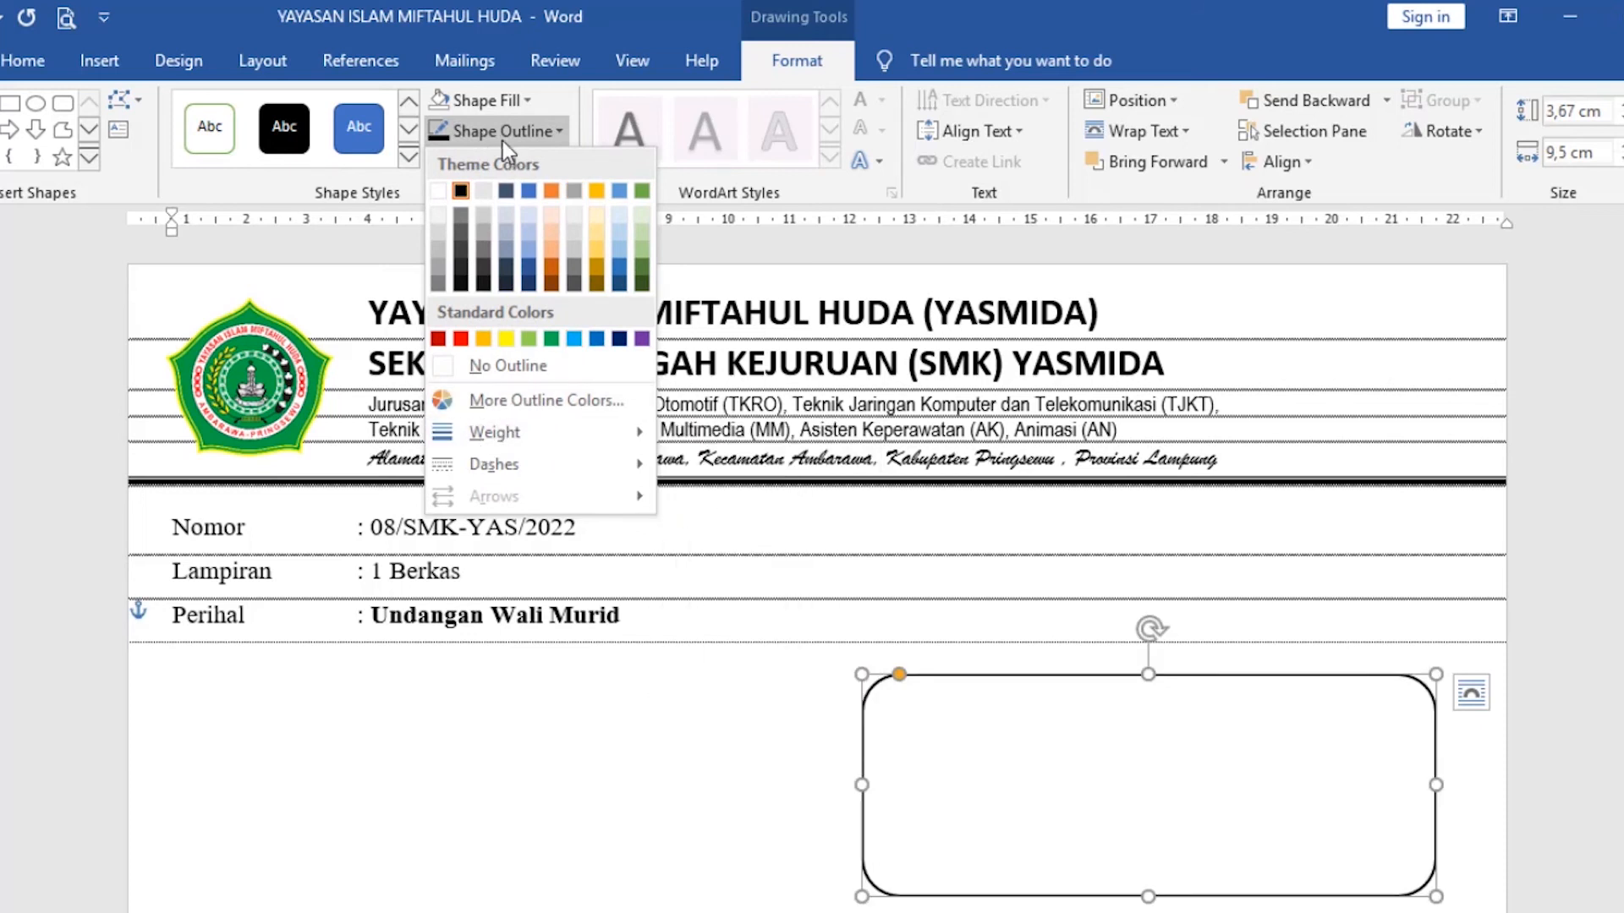
mouse_move(549, 435)
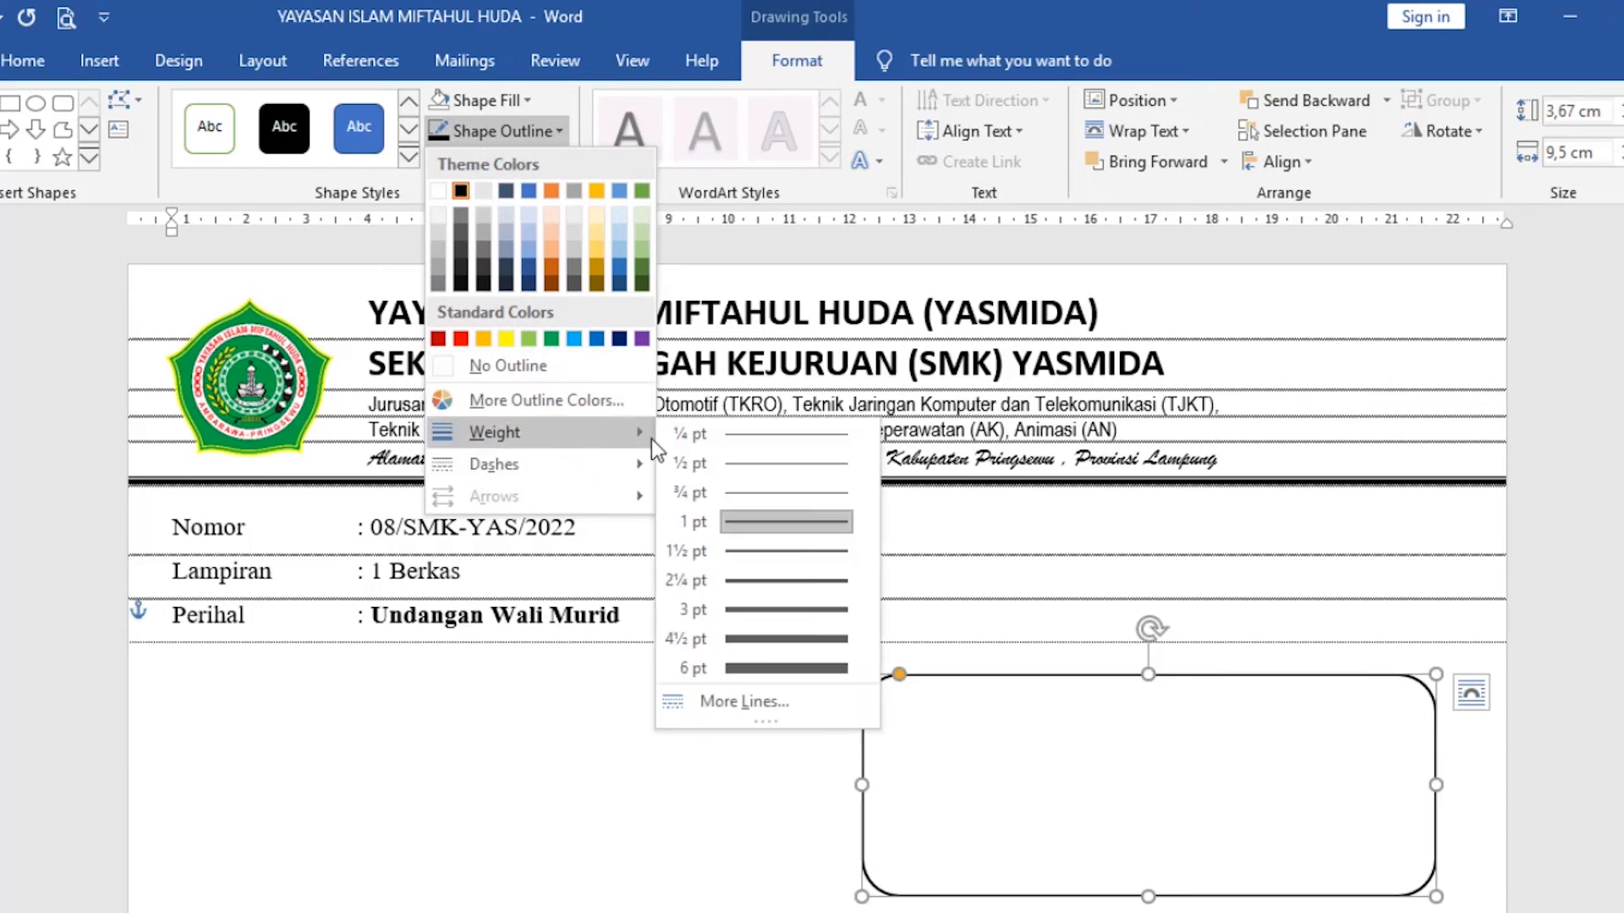
left_click(795, 573)
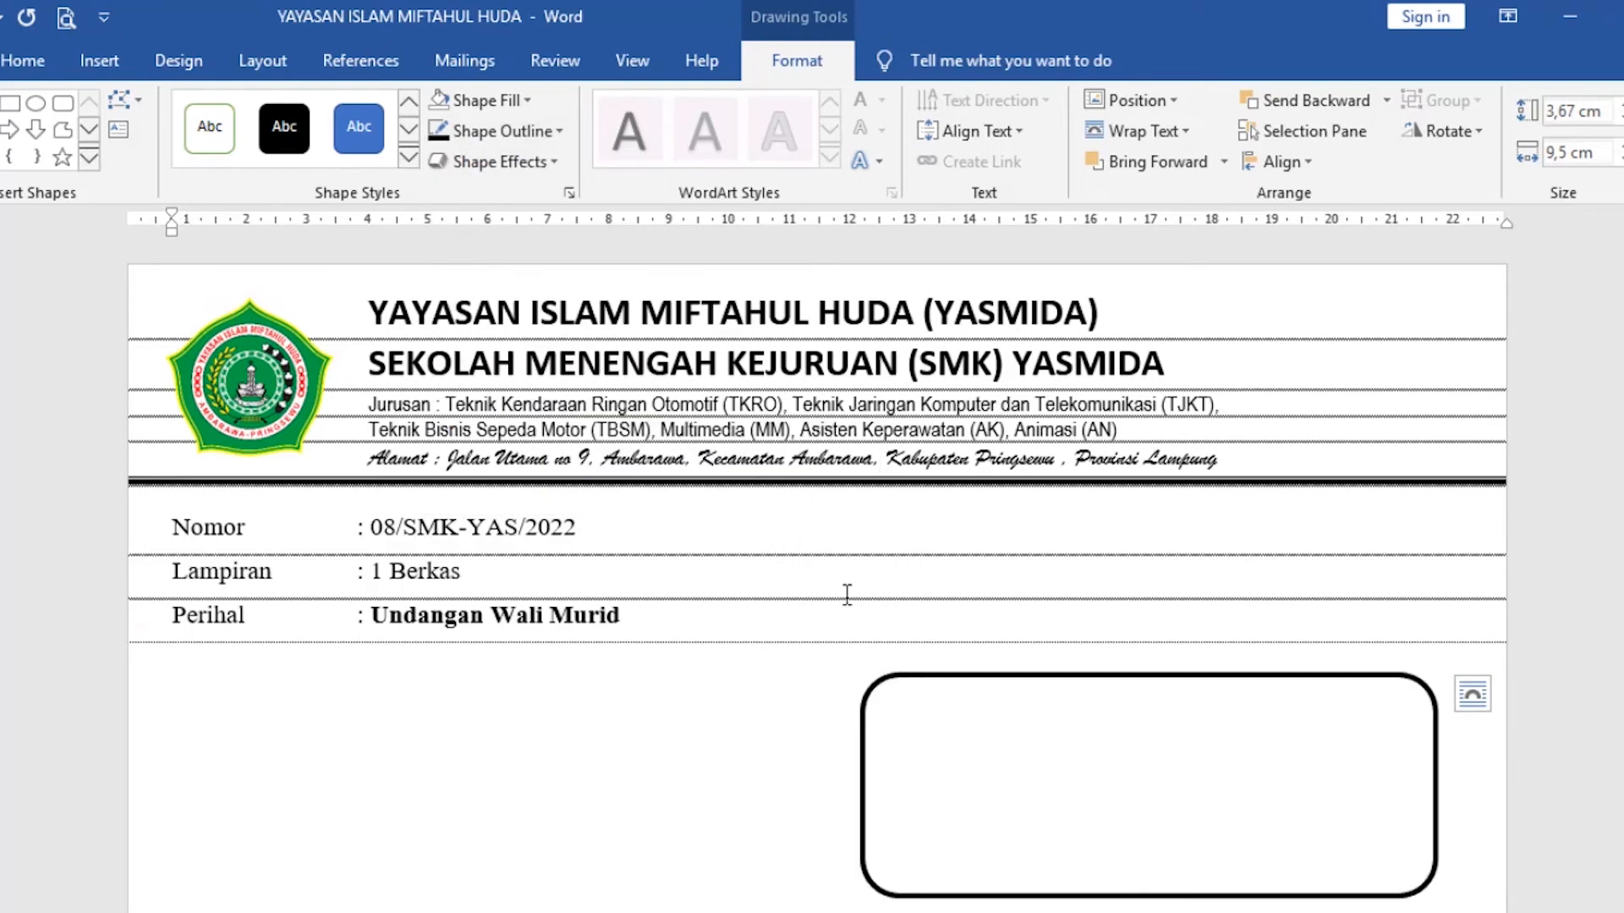
left_click(1113, 799)
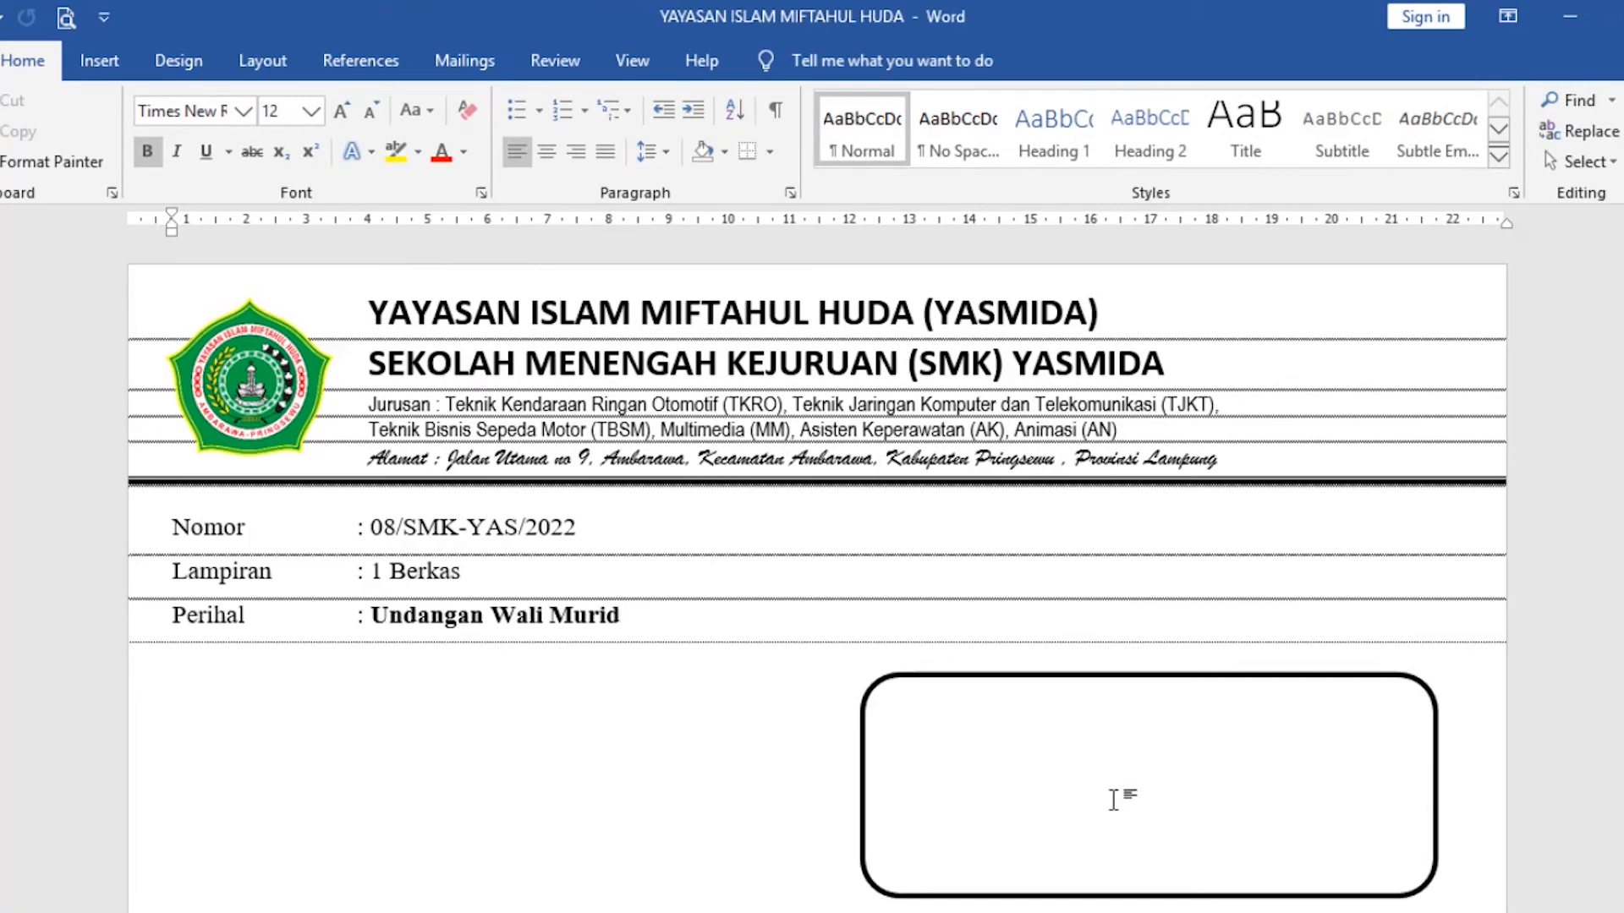
Examine the recipient box in the amplop3 sample envelope.
left_click(325, 912)
left_click(444, 901)
left_click(325, 912)
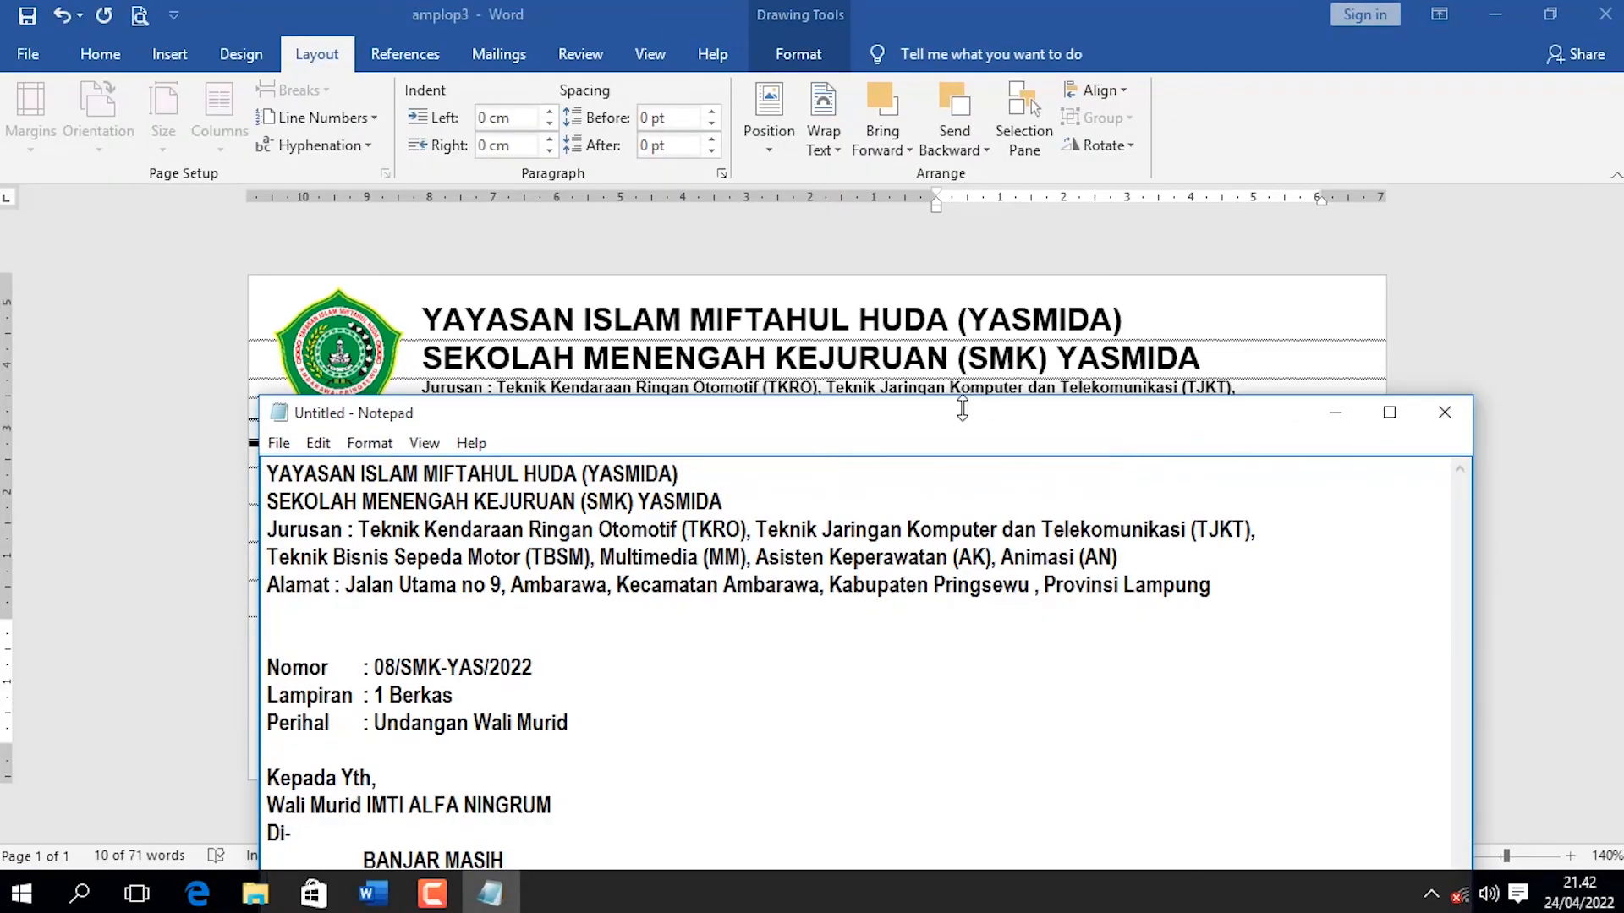
left_click_drag(956, 414, 987, 274)
left_click_drag(549, 716, 474, 715)
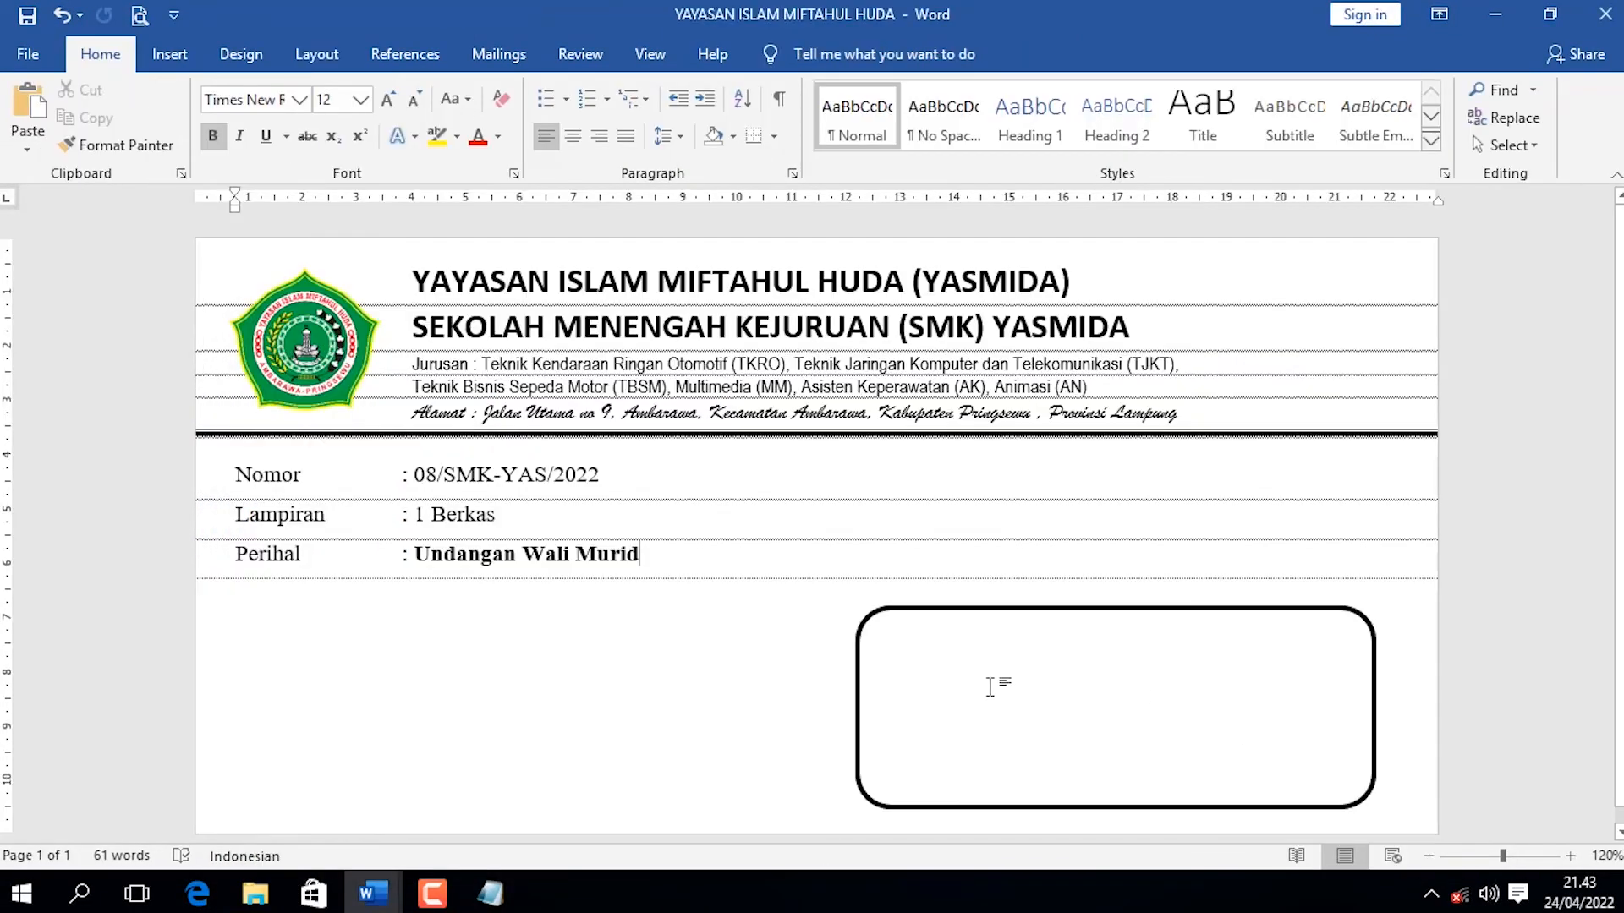
Add left-aligned text to the rounded rectangle: "Kepada Yth,", "Wali Murid" with the student's name, and "Di-" on separate lines.
left_click(1057, 607)
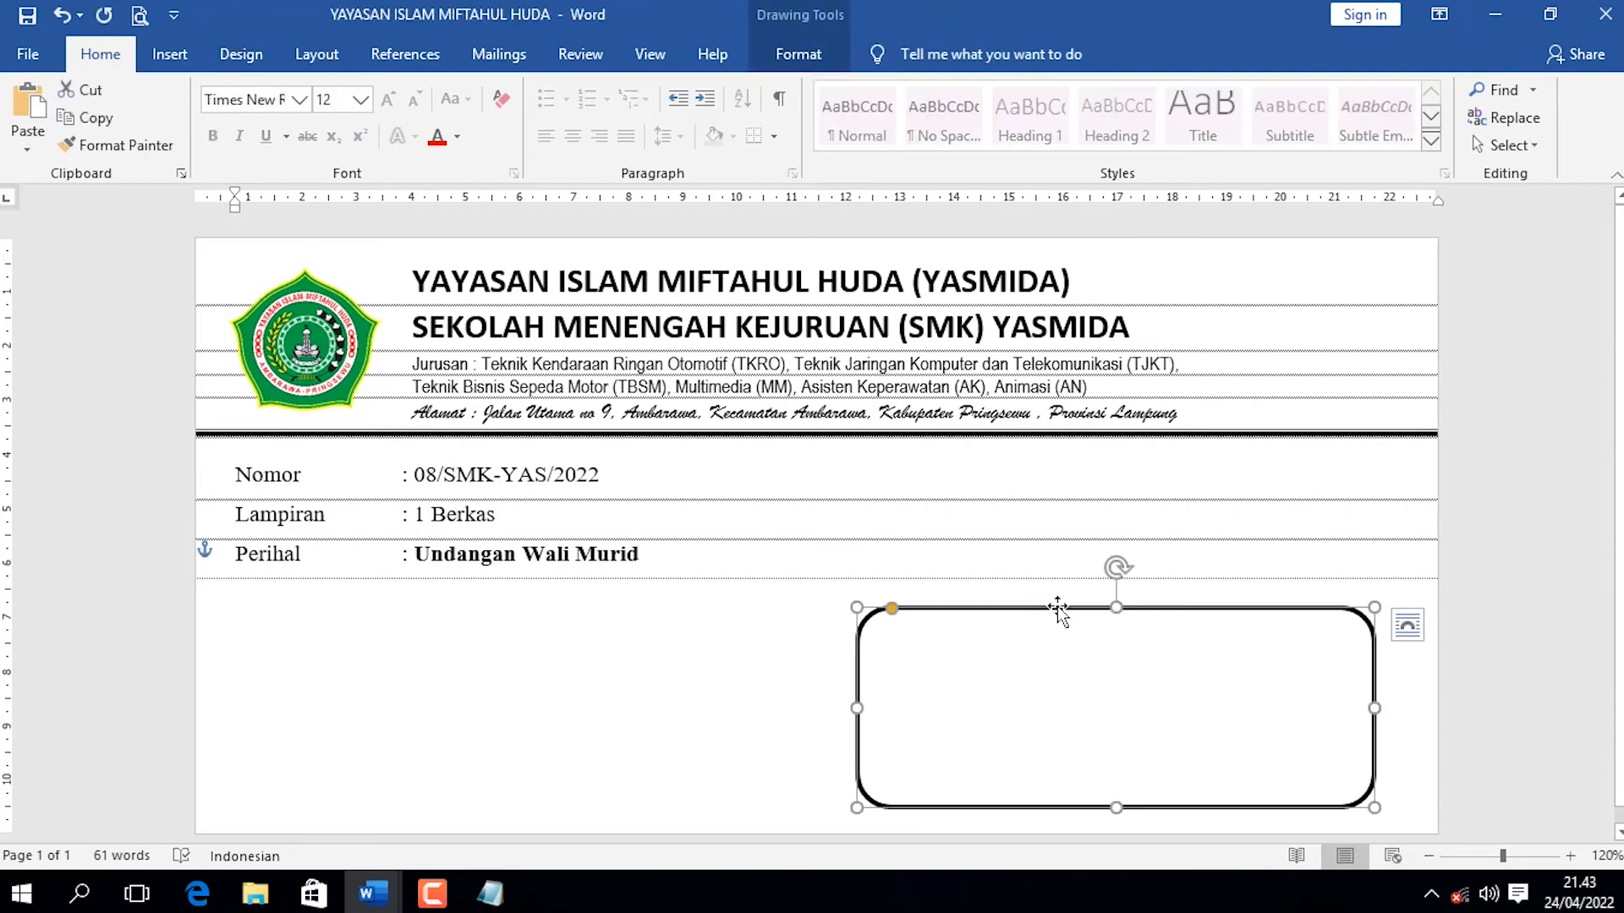
right_click(1064, 608)
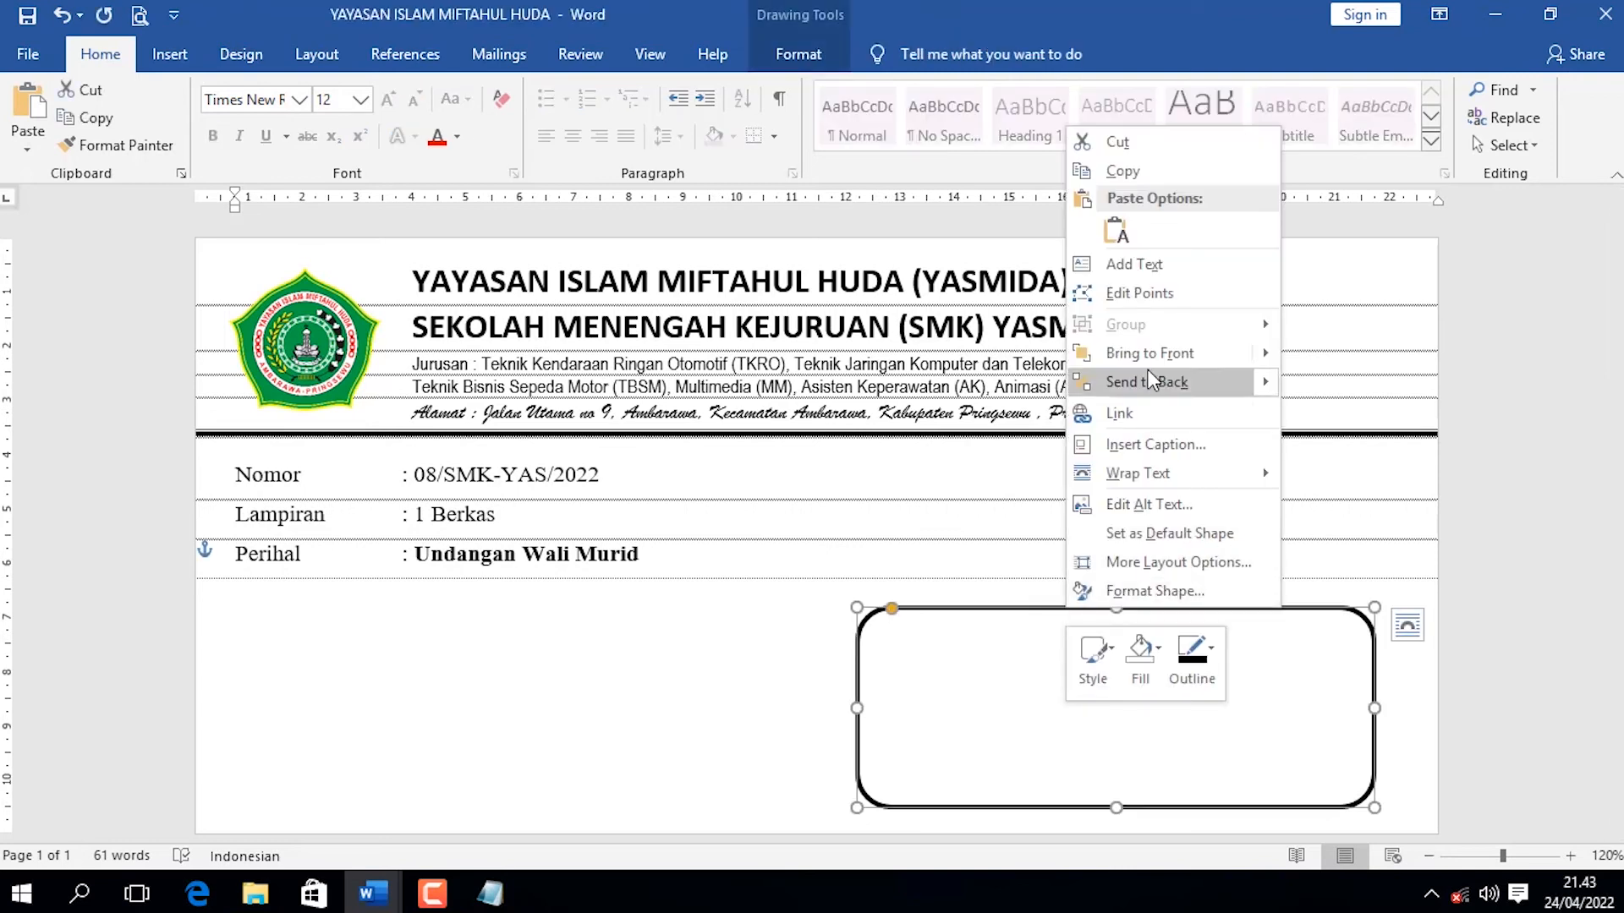
left_click(1150, 265)
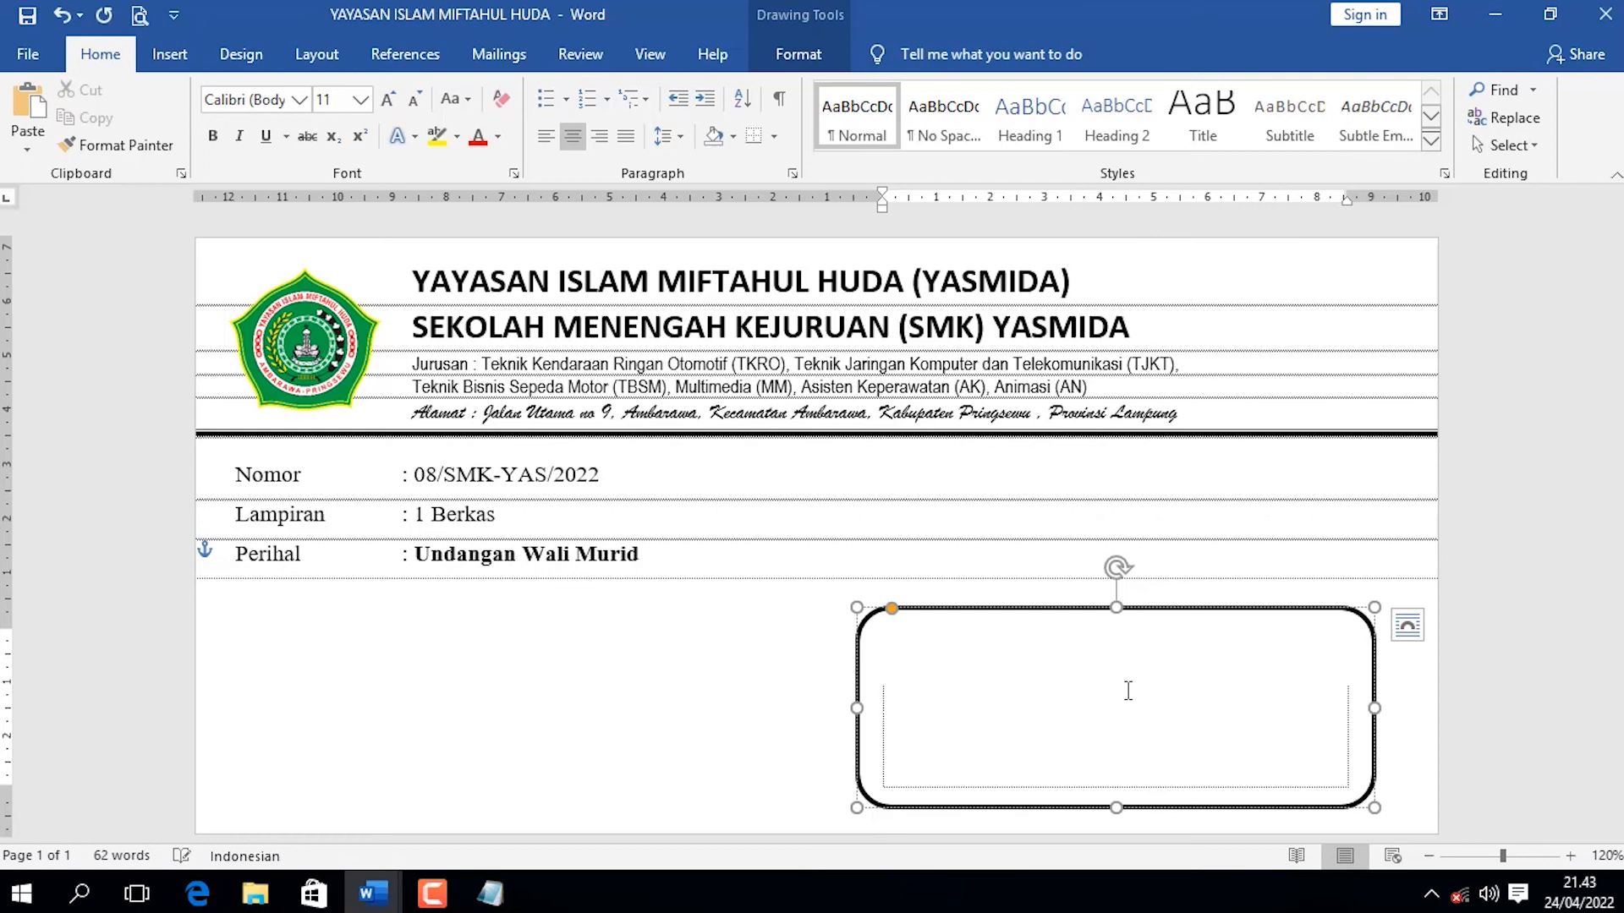
key("ctrl+l")
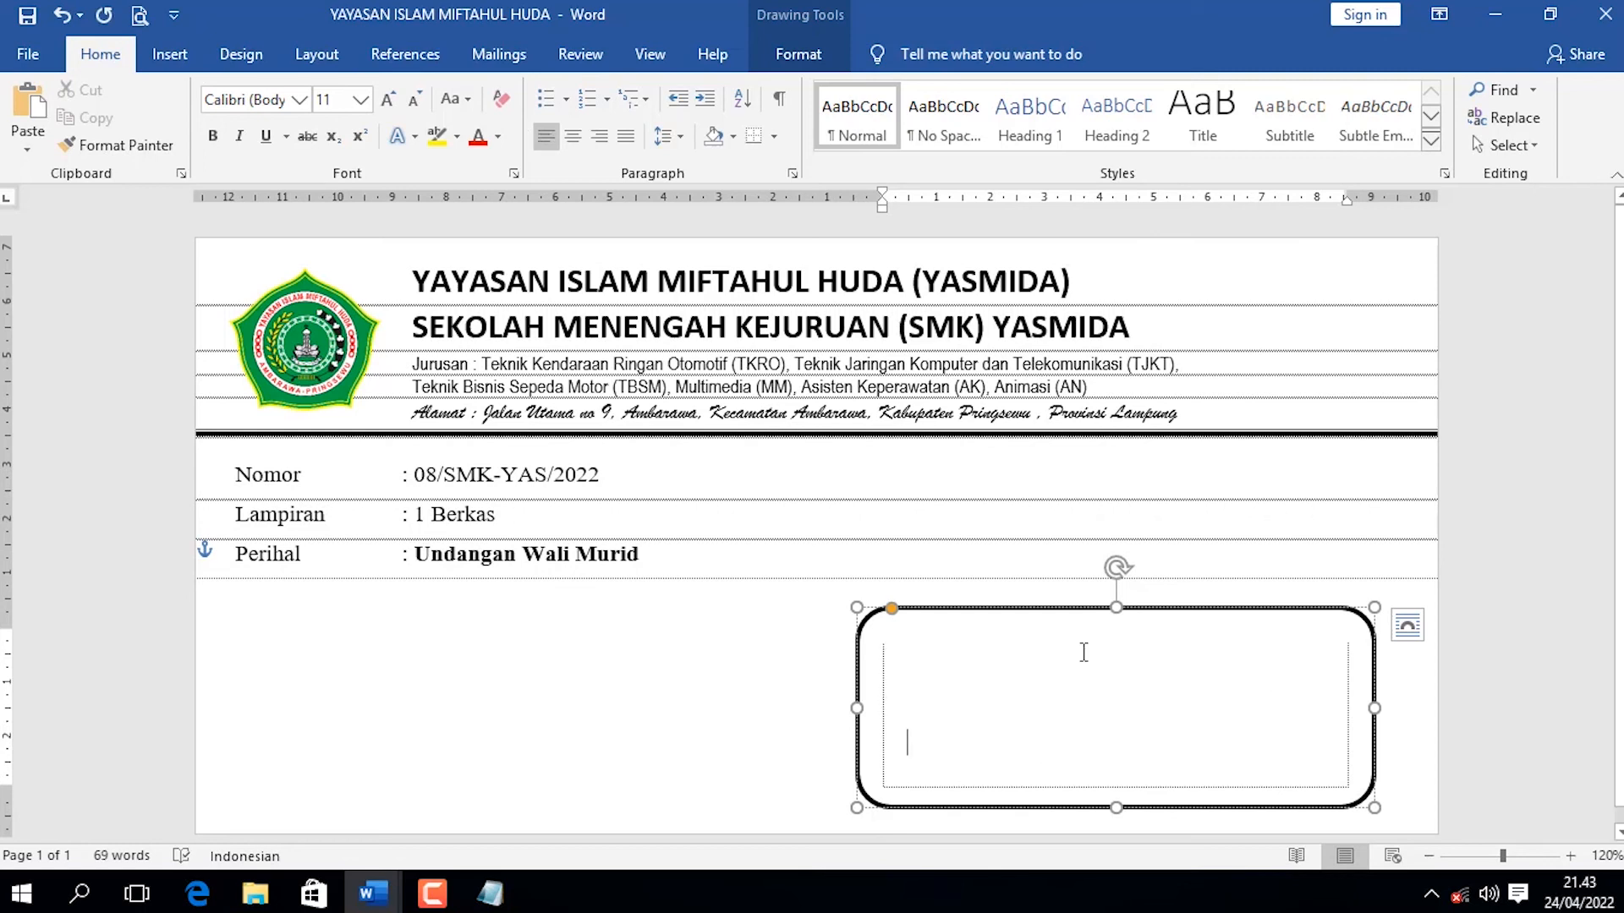
Set the font color of all text in the recipient box to black.
key("ctrl+a")
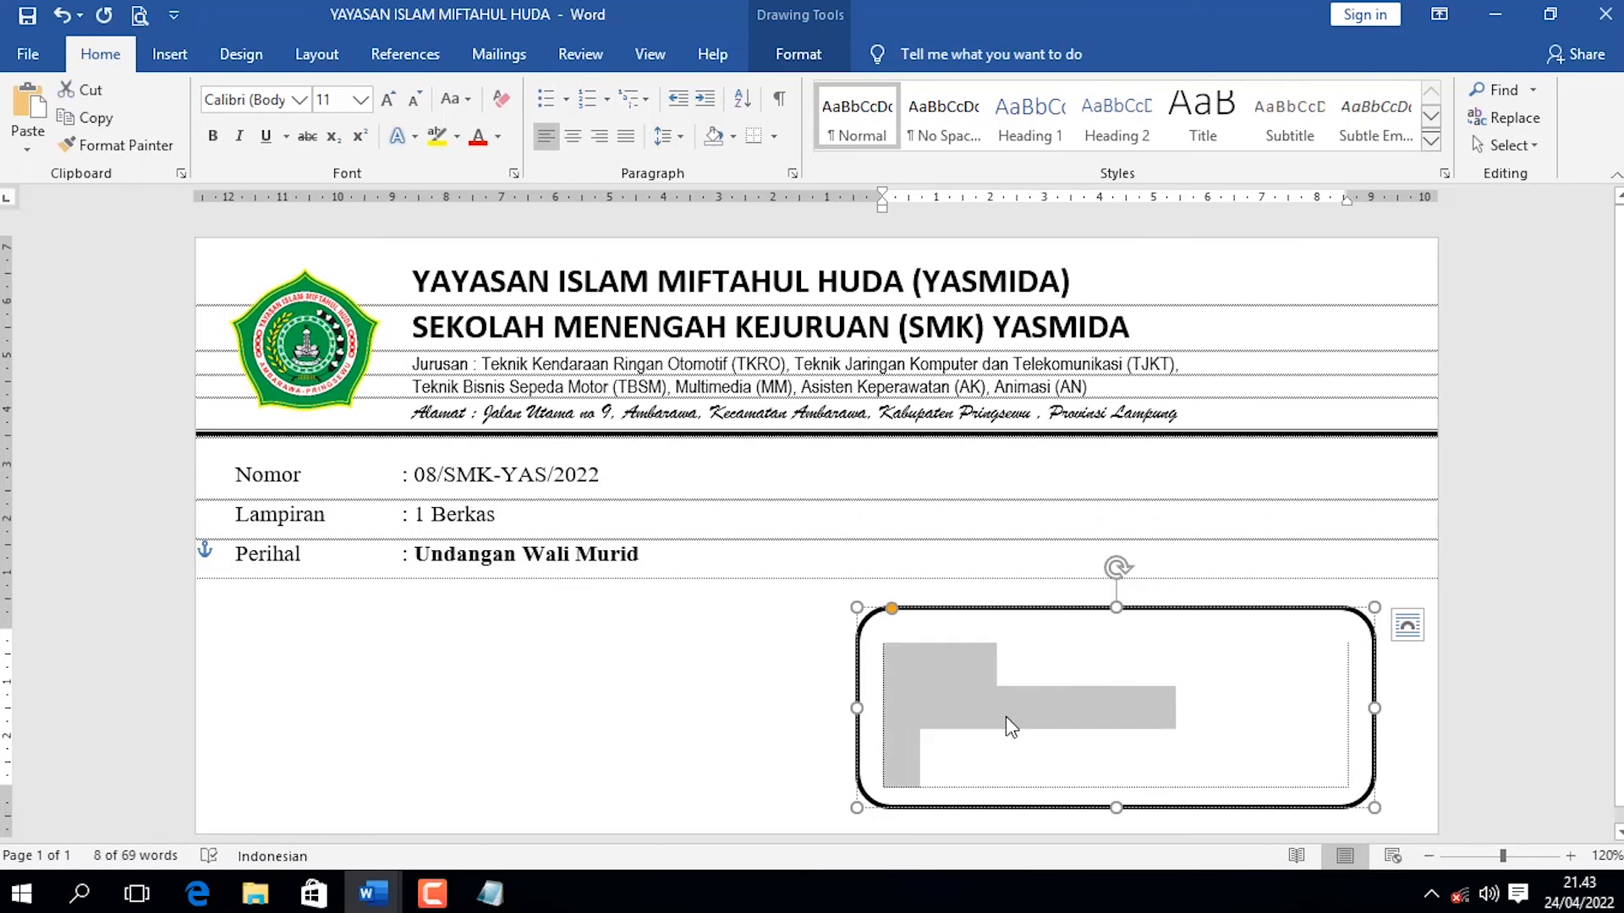
left_click(499, 136)
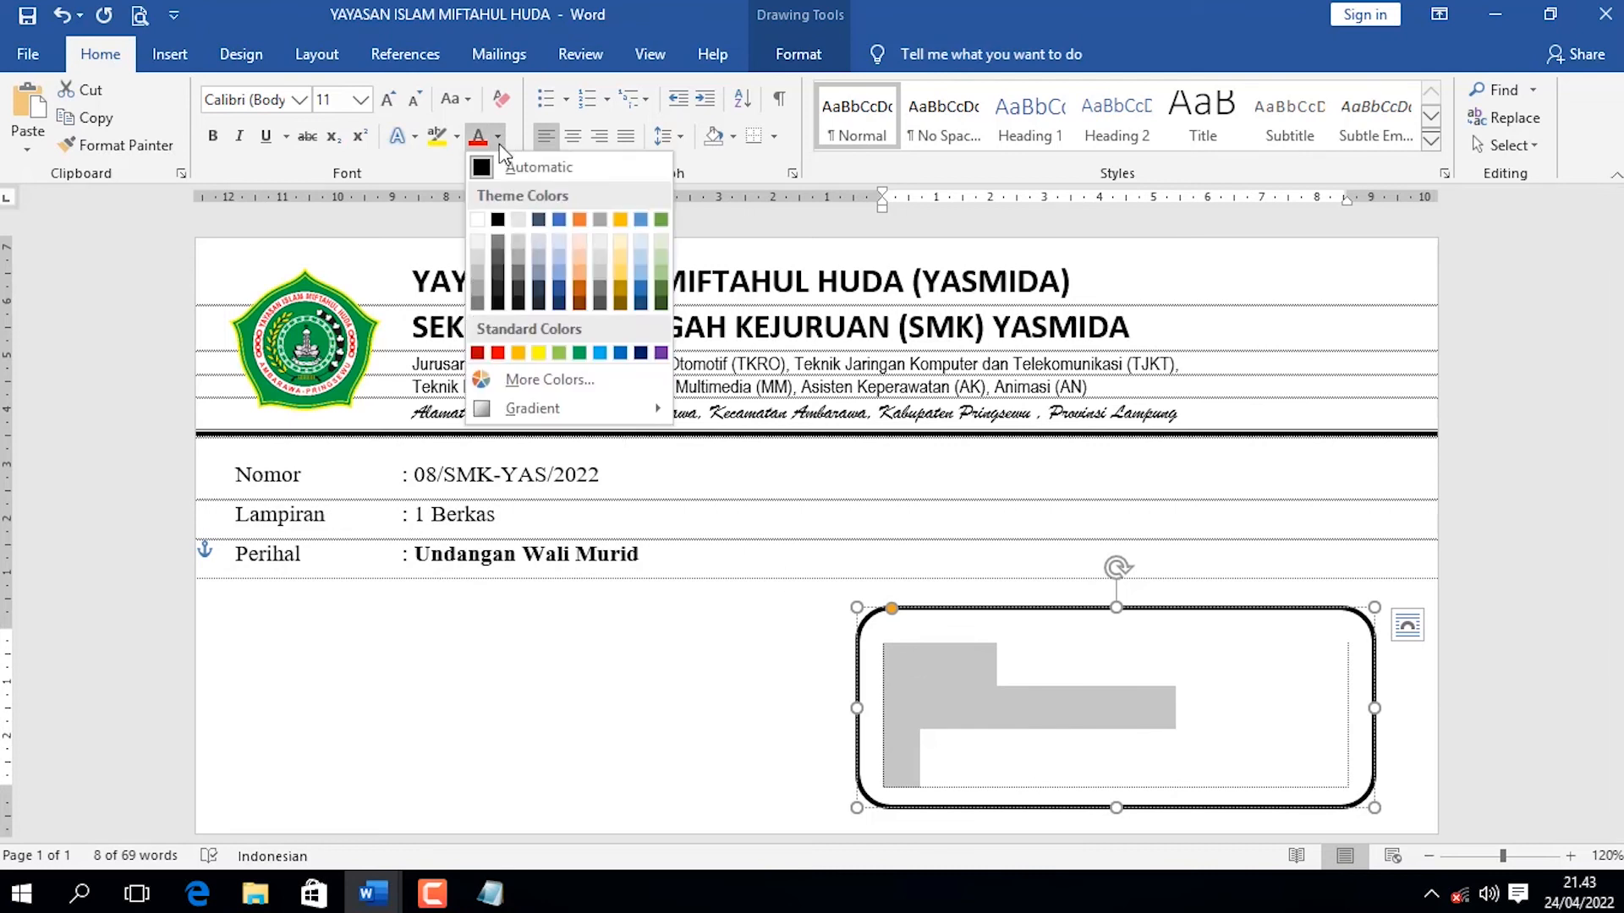
left_click(498, 220)
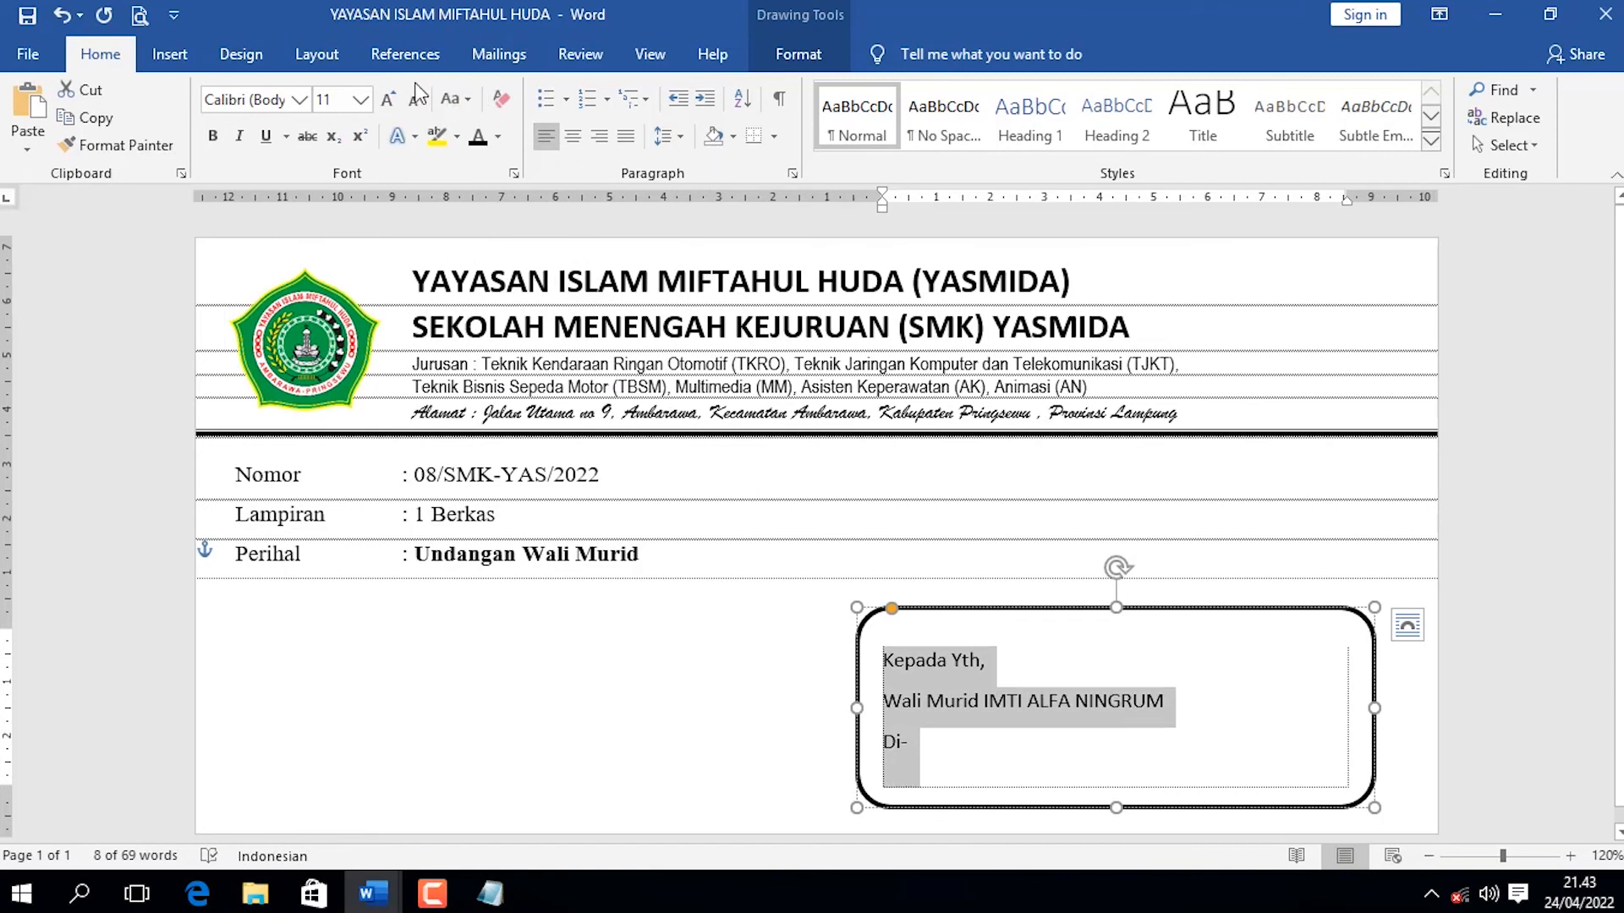
Set the spacing after the recipient box's paragraphs to Auto.
left_click(317, 54)
left_click(711, 151)
left_click(711, 151)
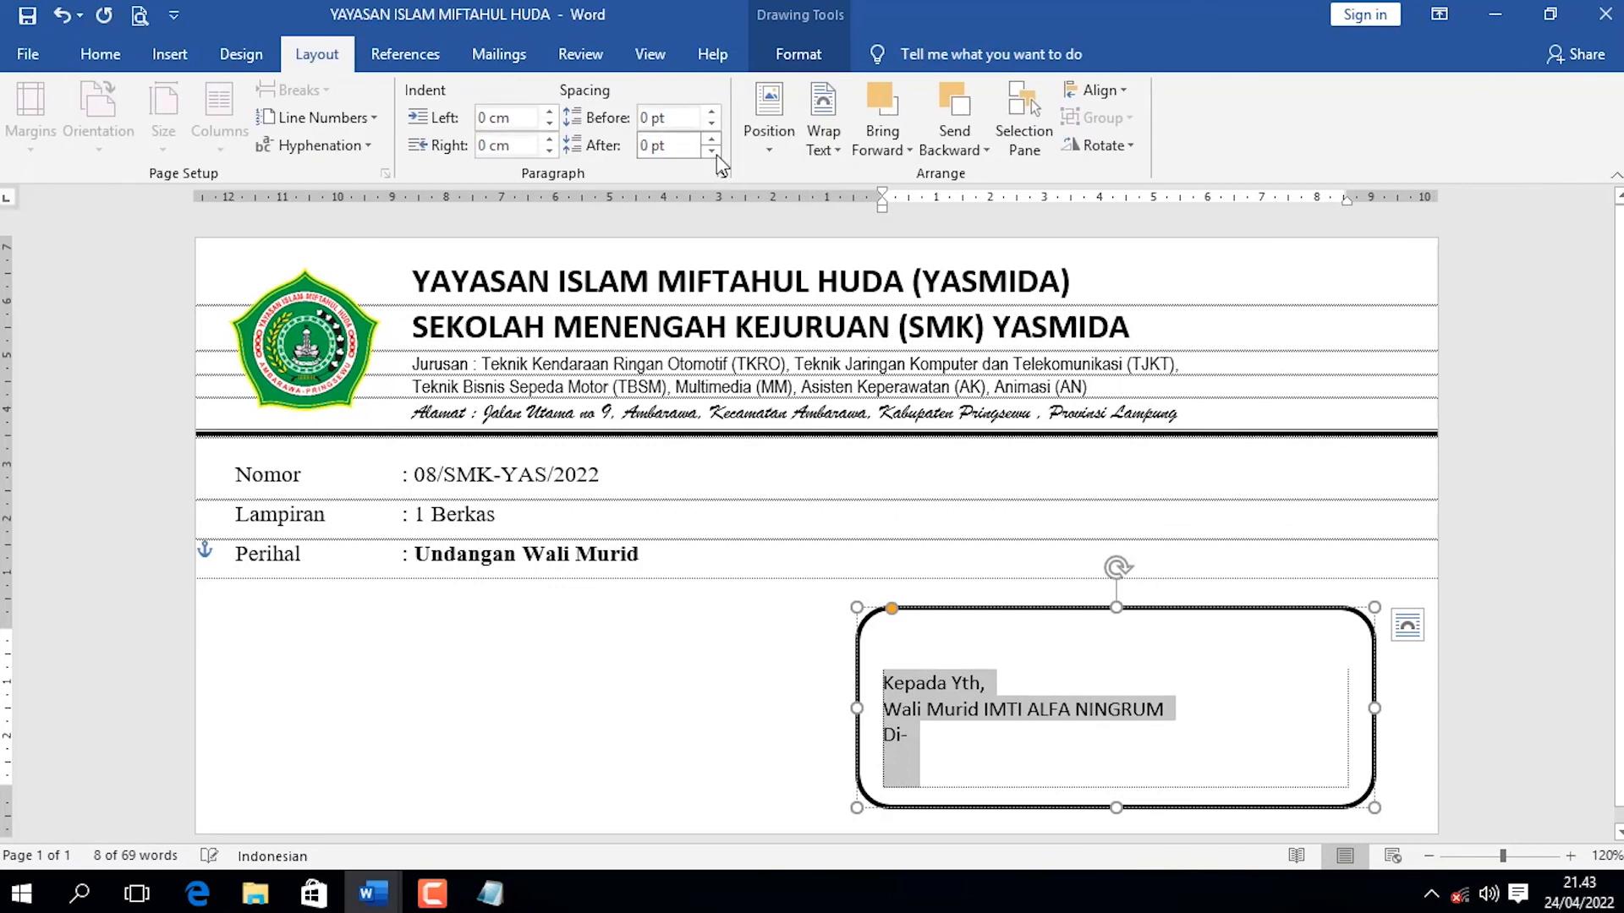
left_click(711, 151)
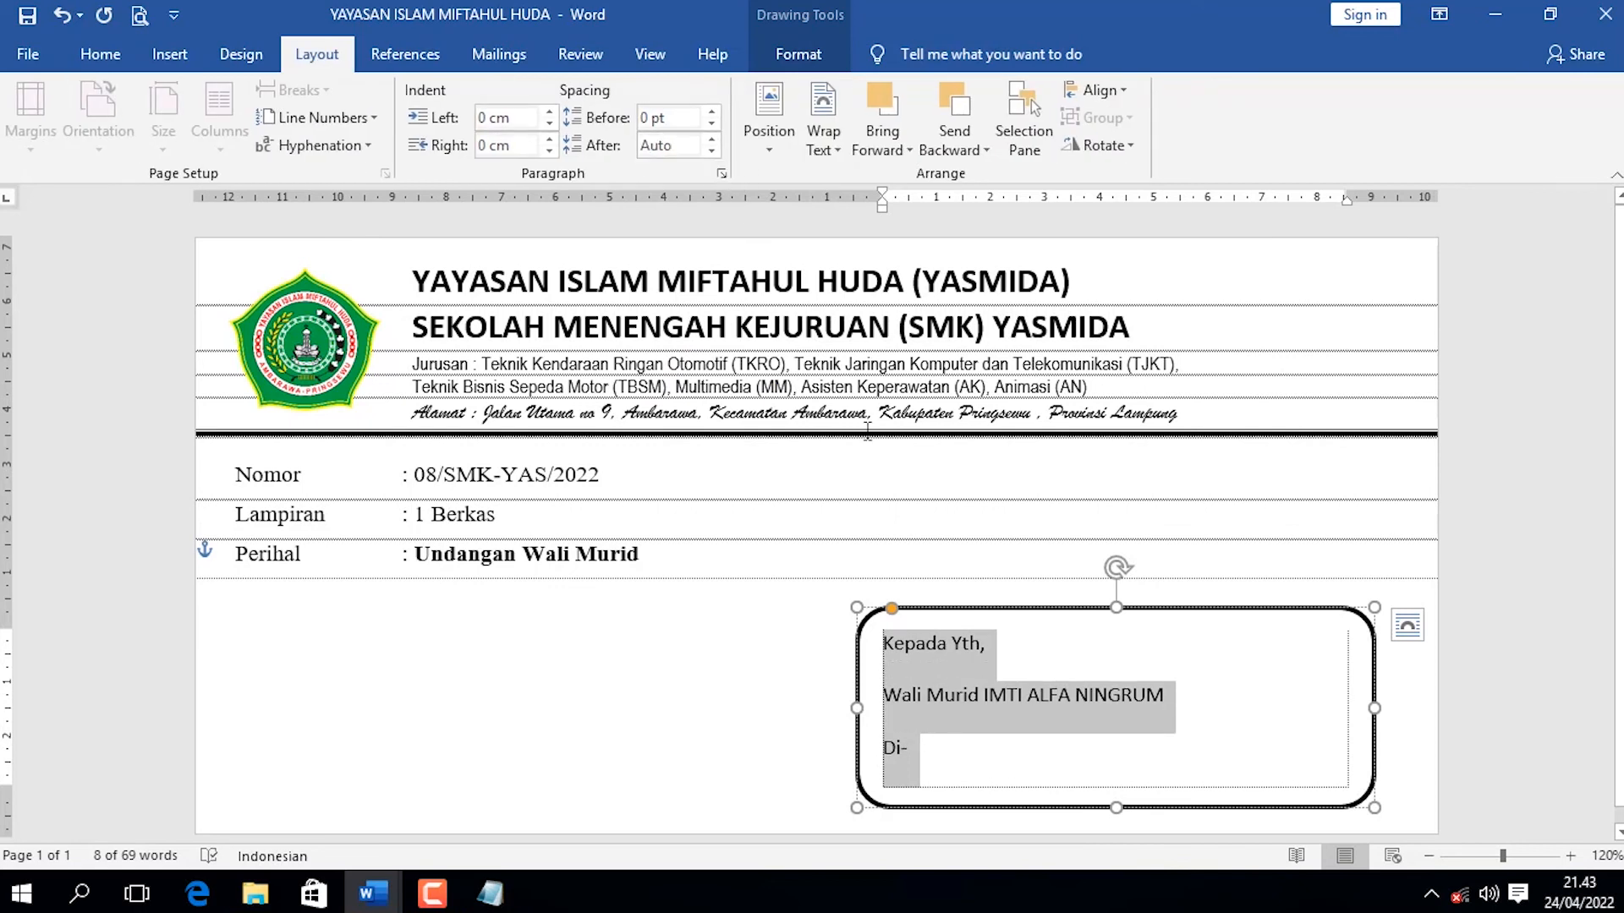
Indent the Wali Murid line and add an indented "Tempat" line below "Di-".
left_click(998, 666)
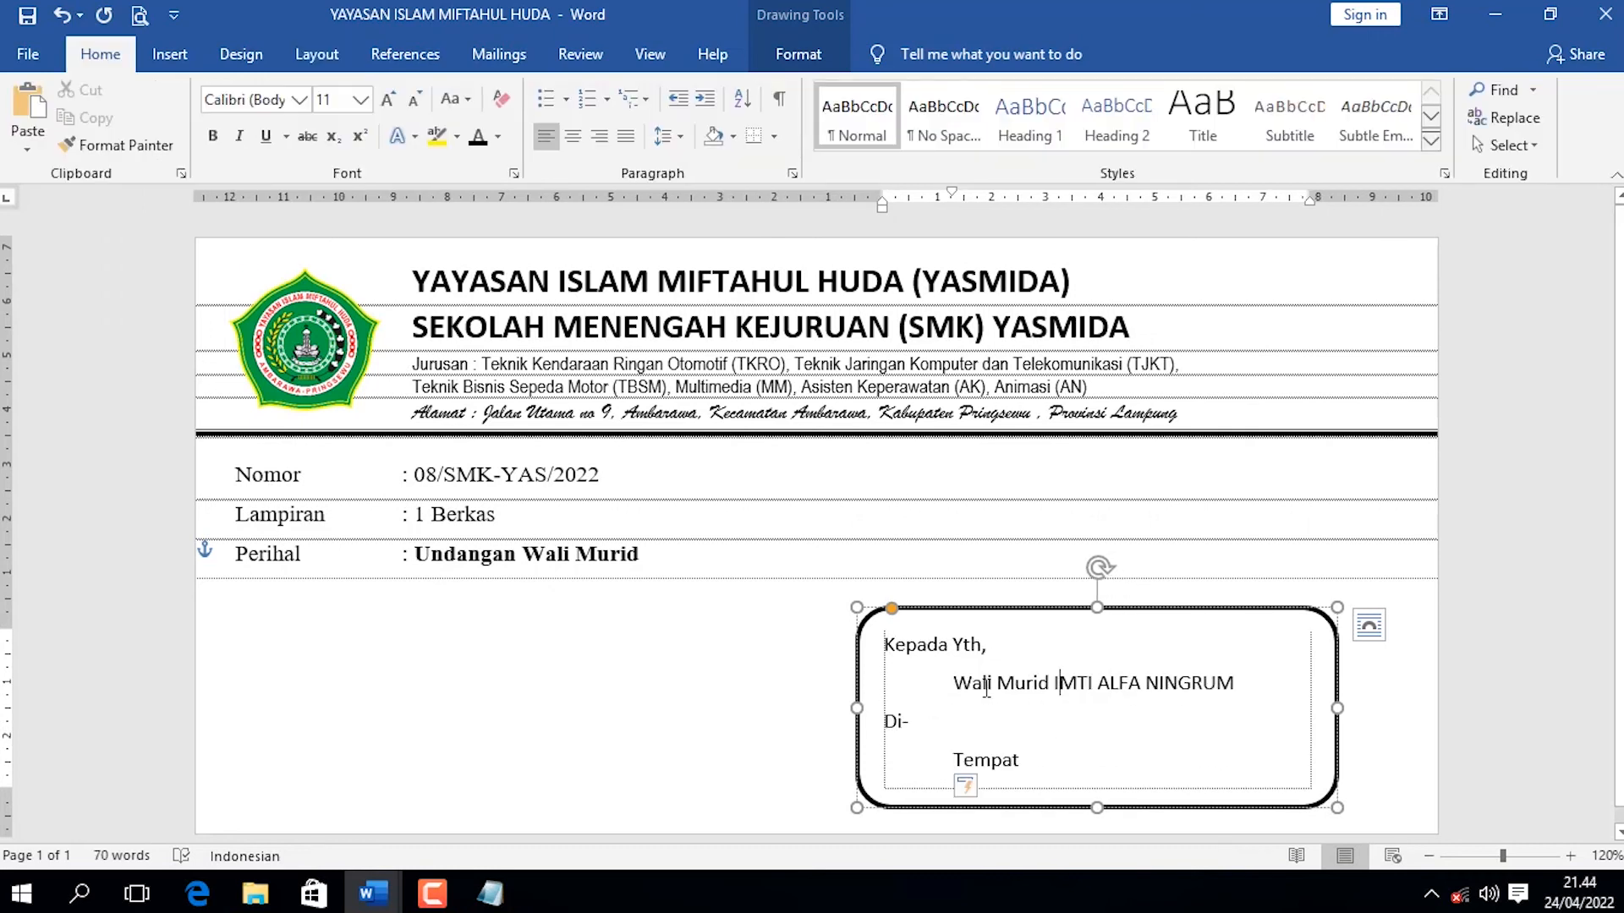
left_click(1165, 681)
Make the recipient box slightly smaller to fit its text and move it closer to the page's right edge.
left_click_drag(1337, 711, 1328, 712)
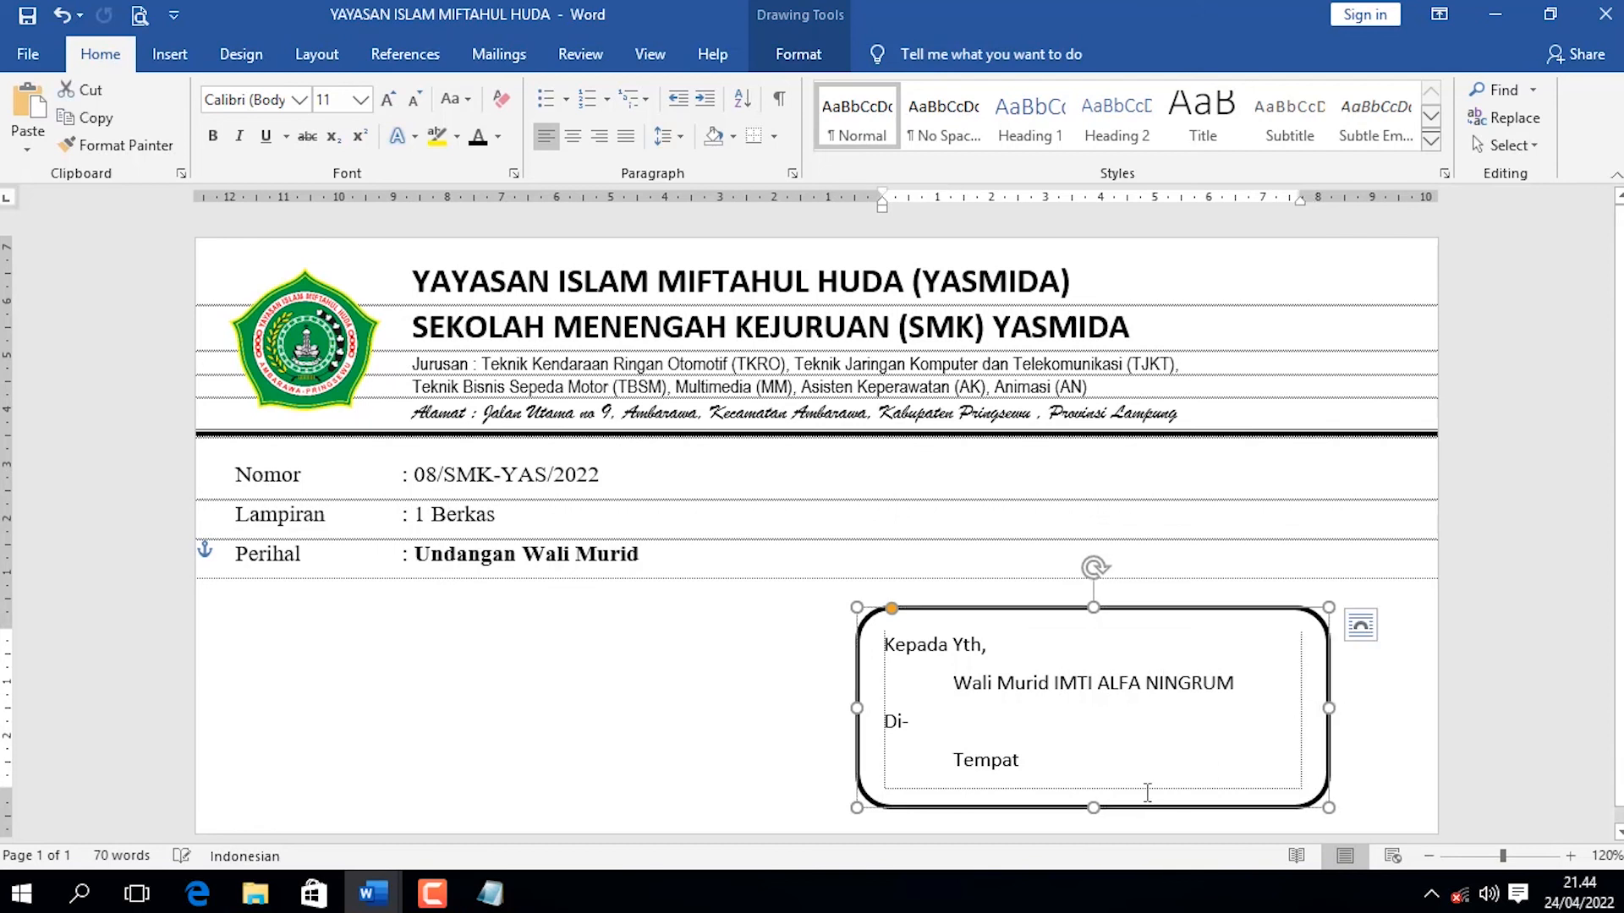
mouse_move(1094, 807)
left_mouse_down()
mouse_move(1090, 824)
mouse_move(1093, 806)
left_mouse_up()
left_click_drag(1179, 609, 1205, 605)
left_click(1053, 534)
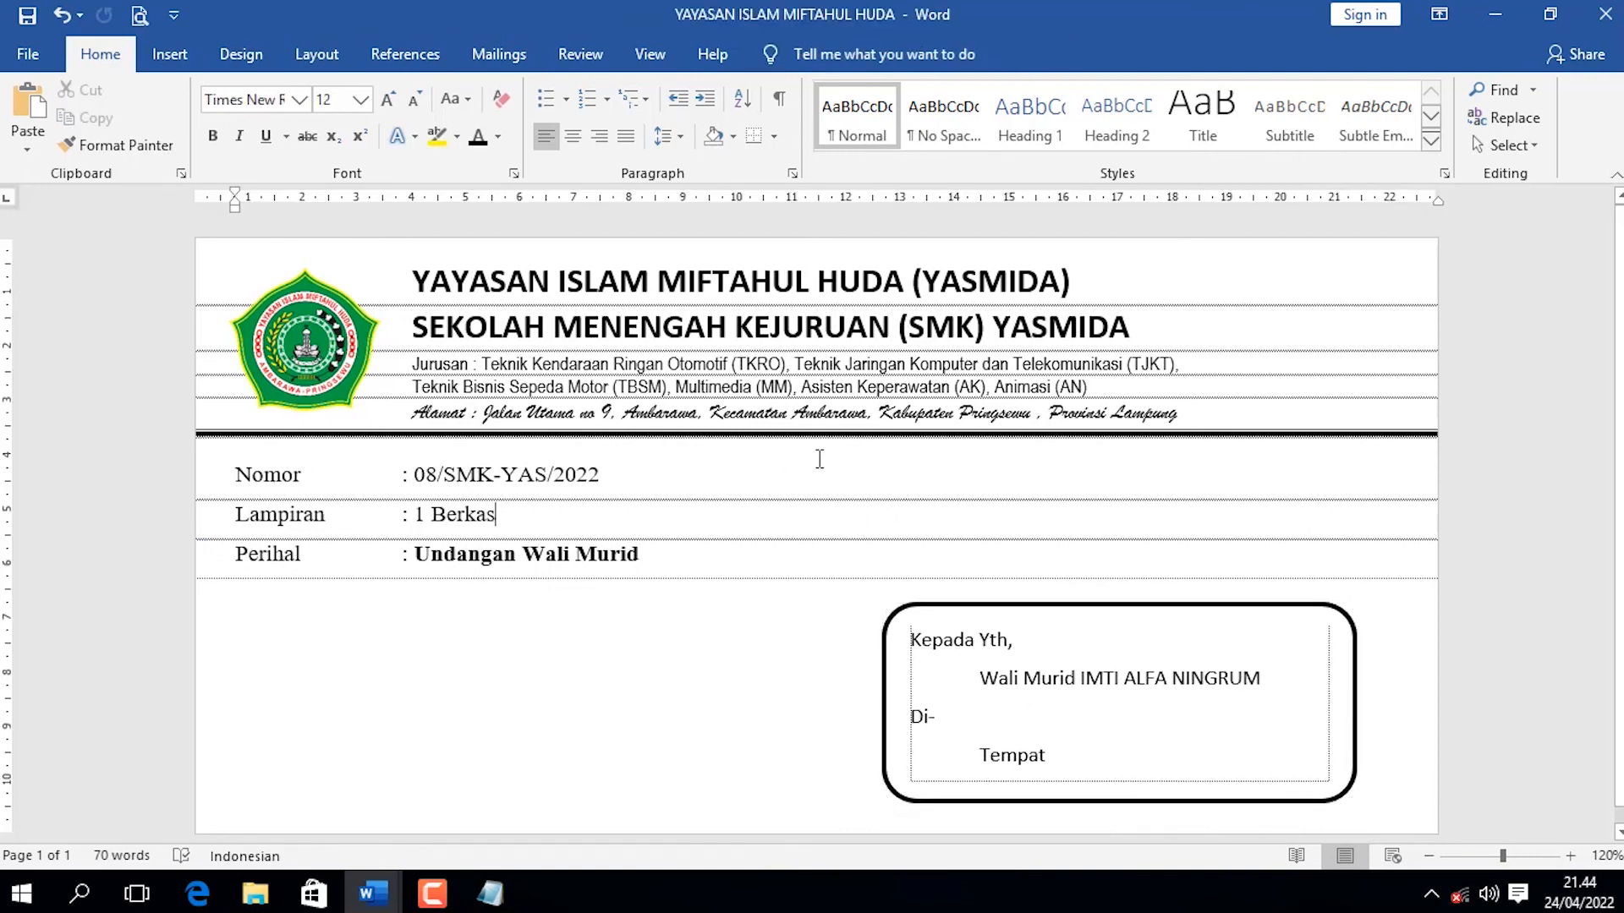
Check the envelope in print preview and move the recipient box slightly upward on the page.
left_click(139, 15)
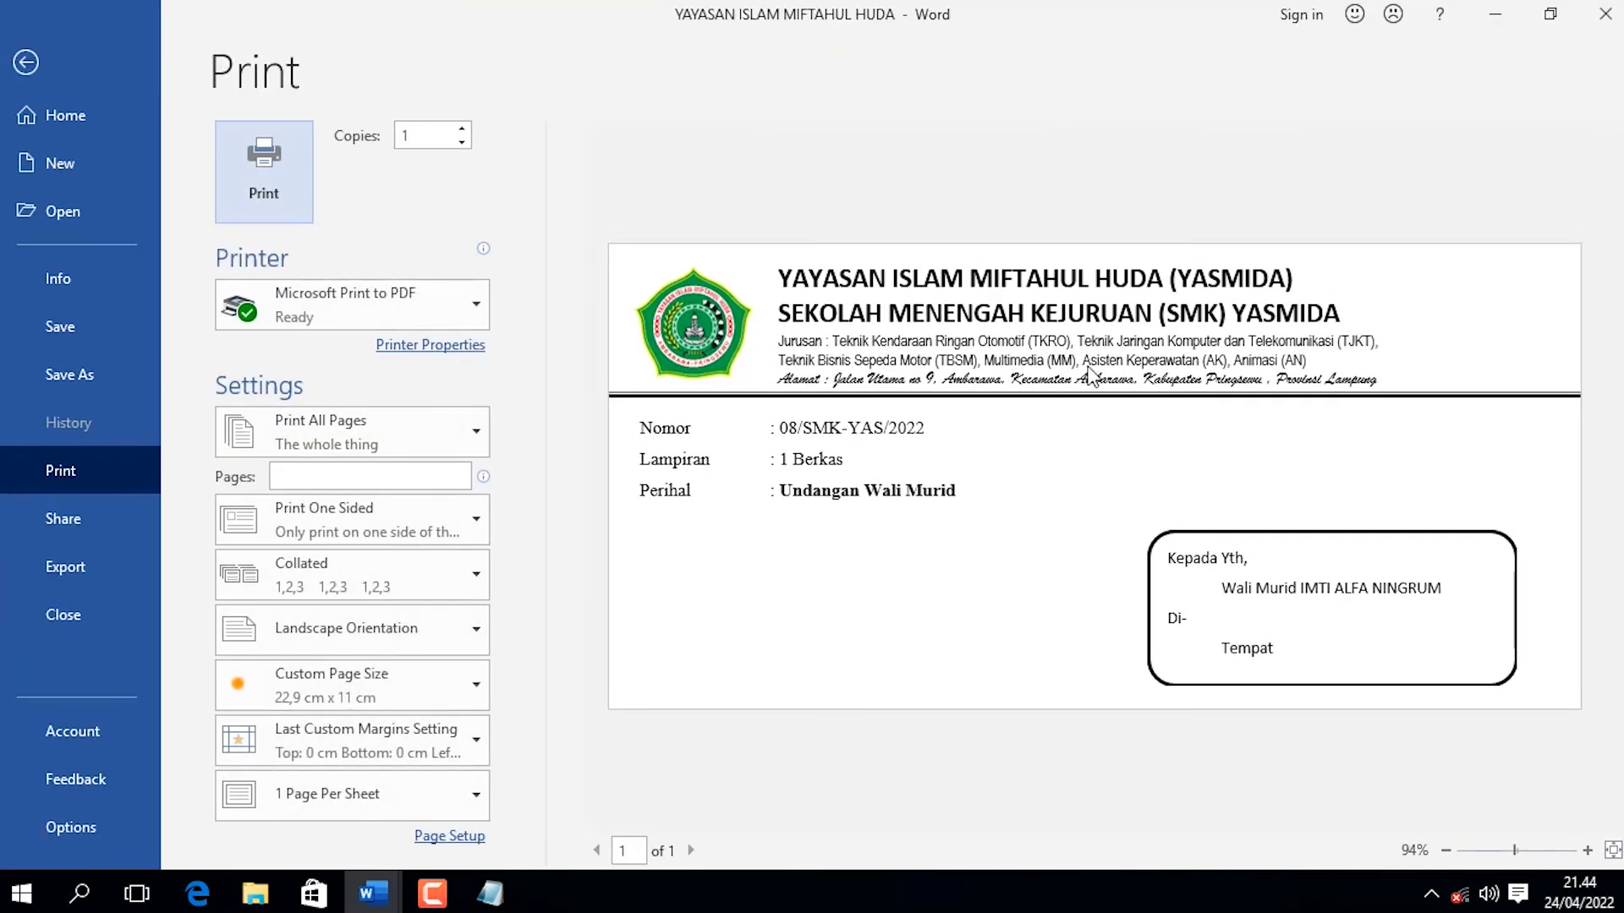
left_click(26, 61)
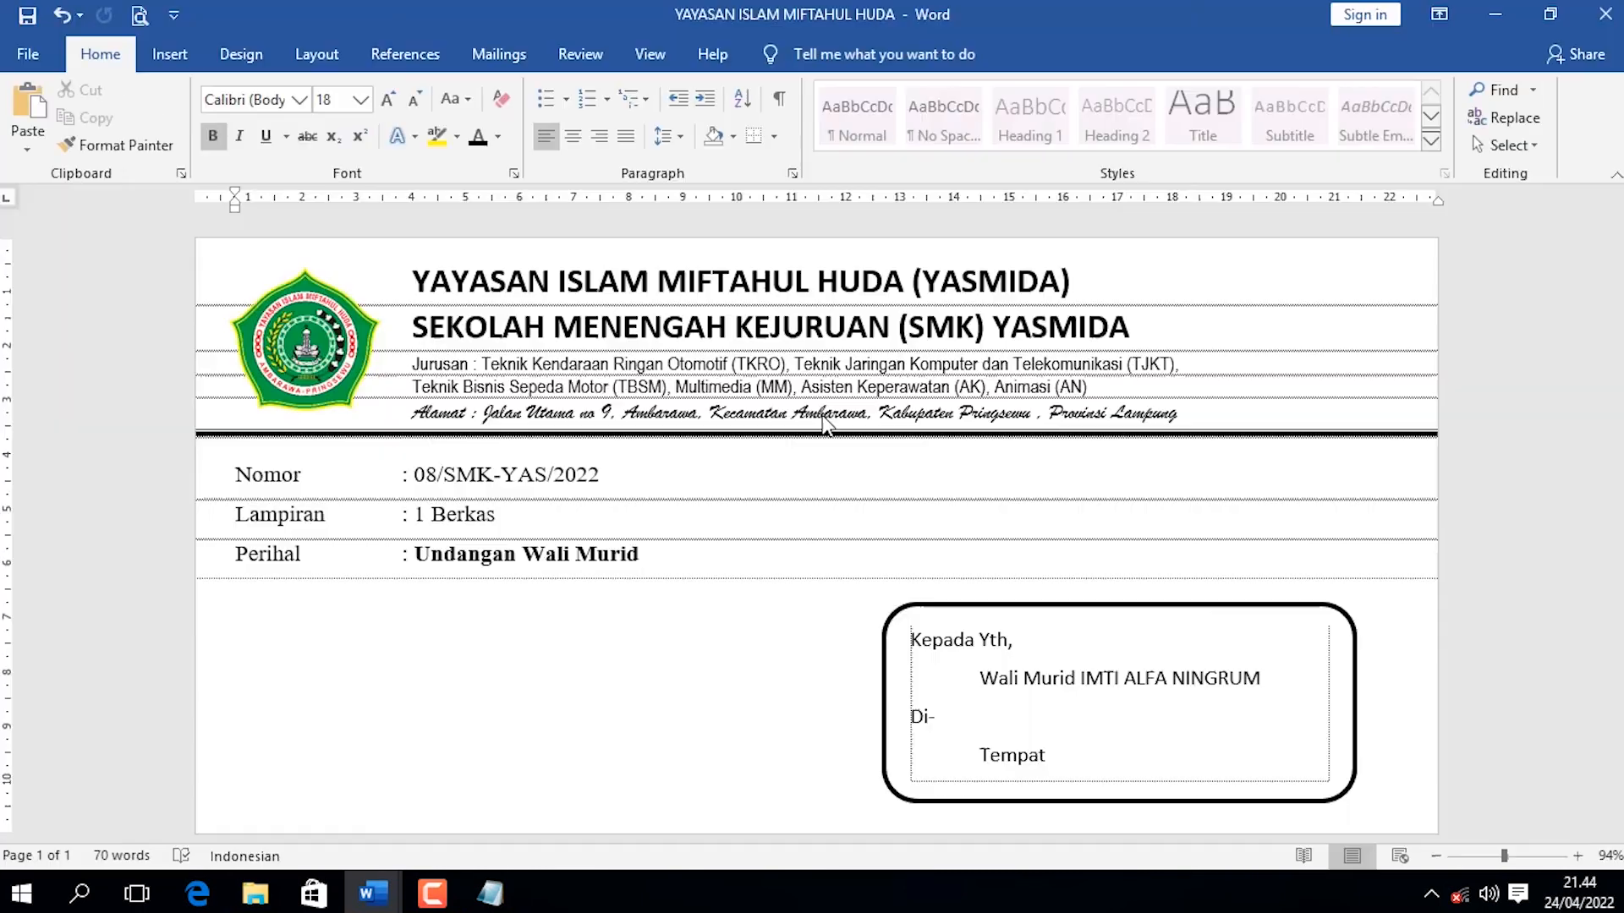
left_click(1122, 608)
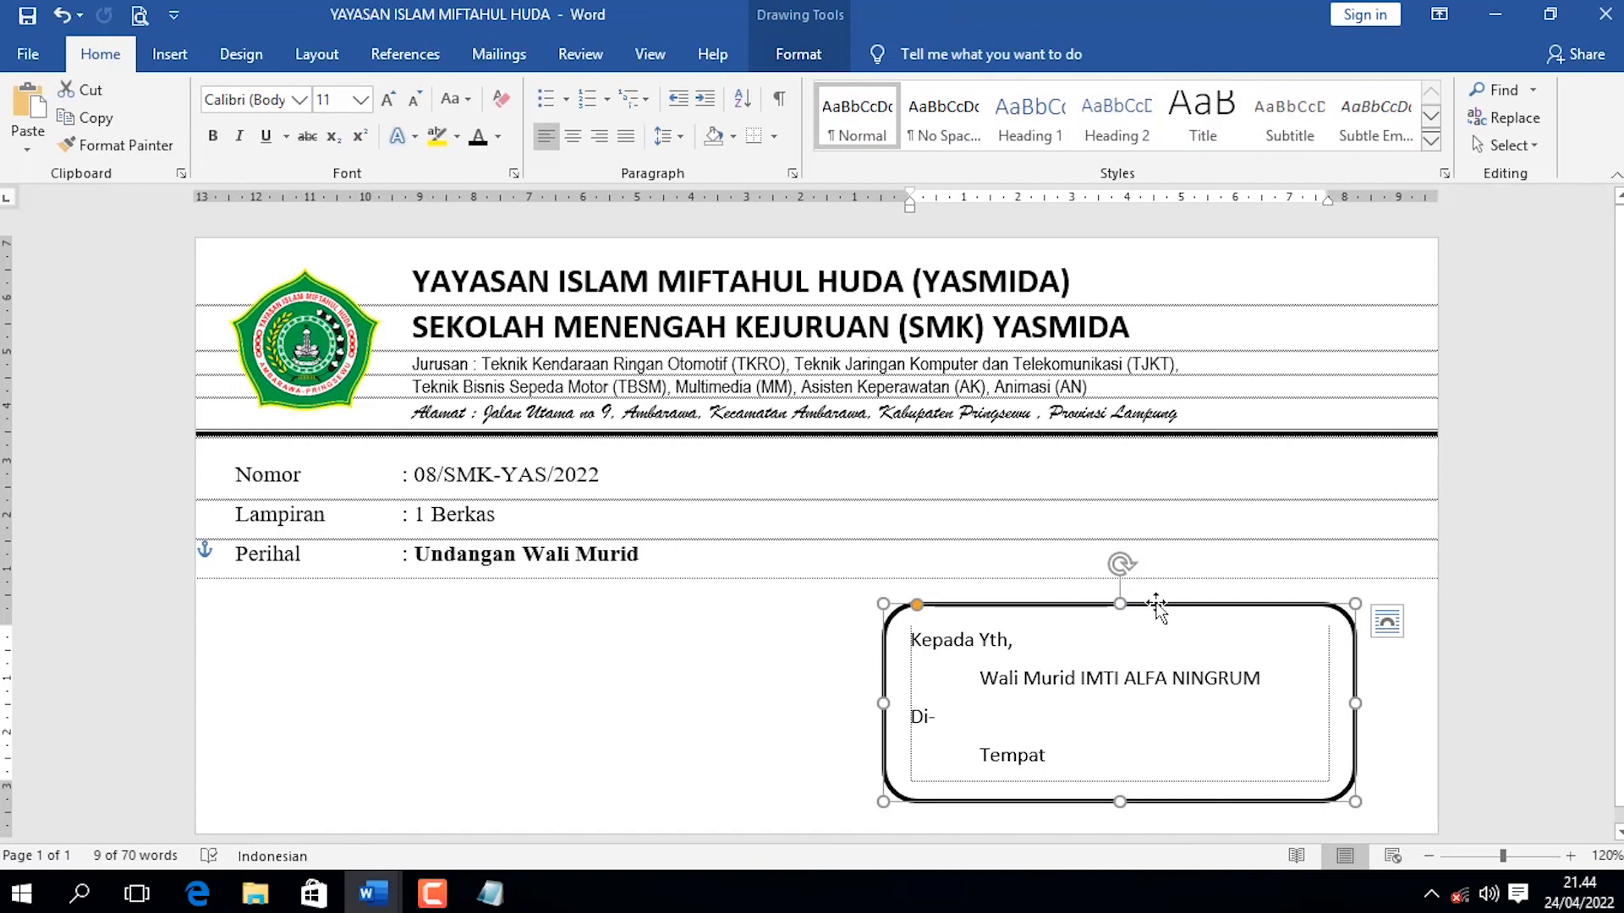
left_click_drag(1155, 603, 1153, 592)
left_click(1243, 554)
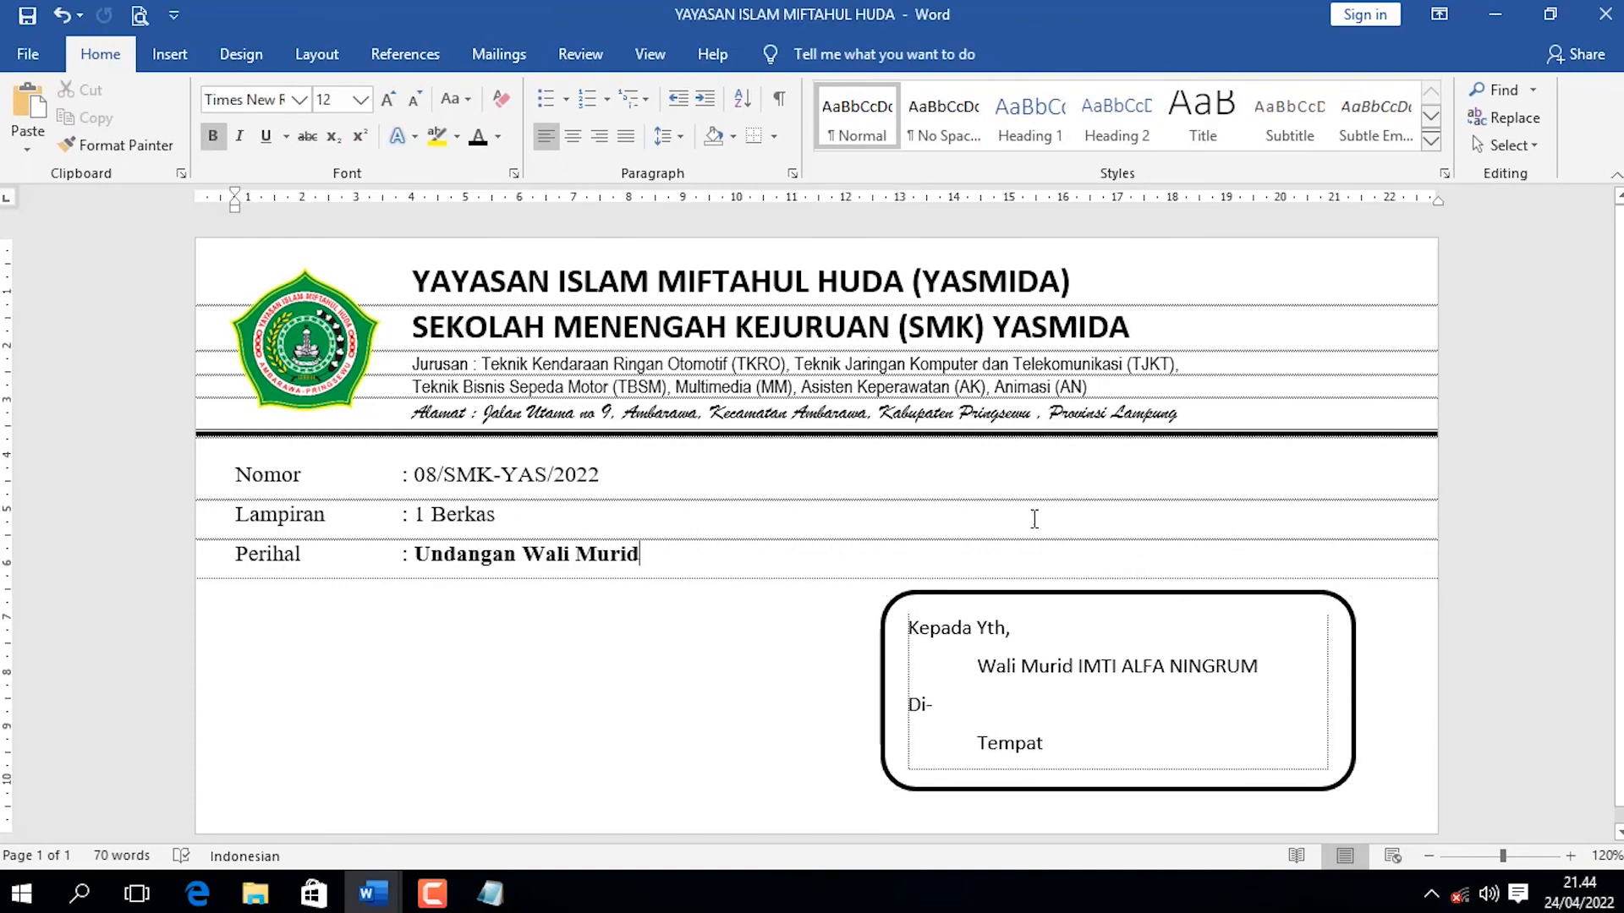
left_click(429, 898)
left_click(427, 900)
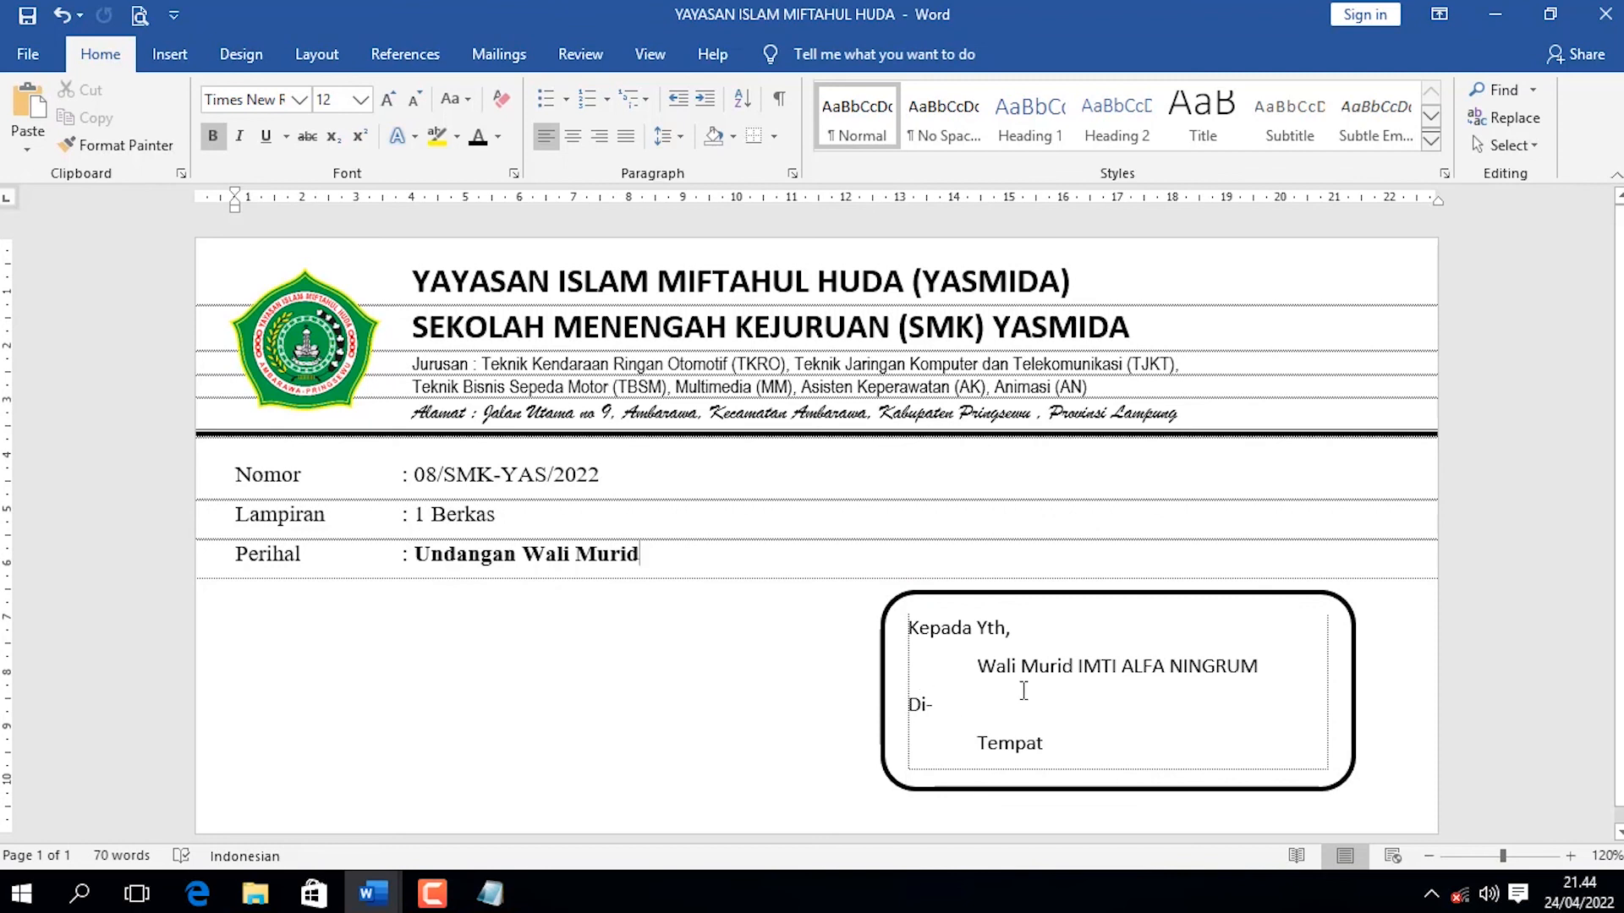
left_click(1125, 668)
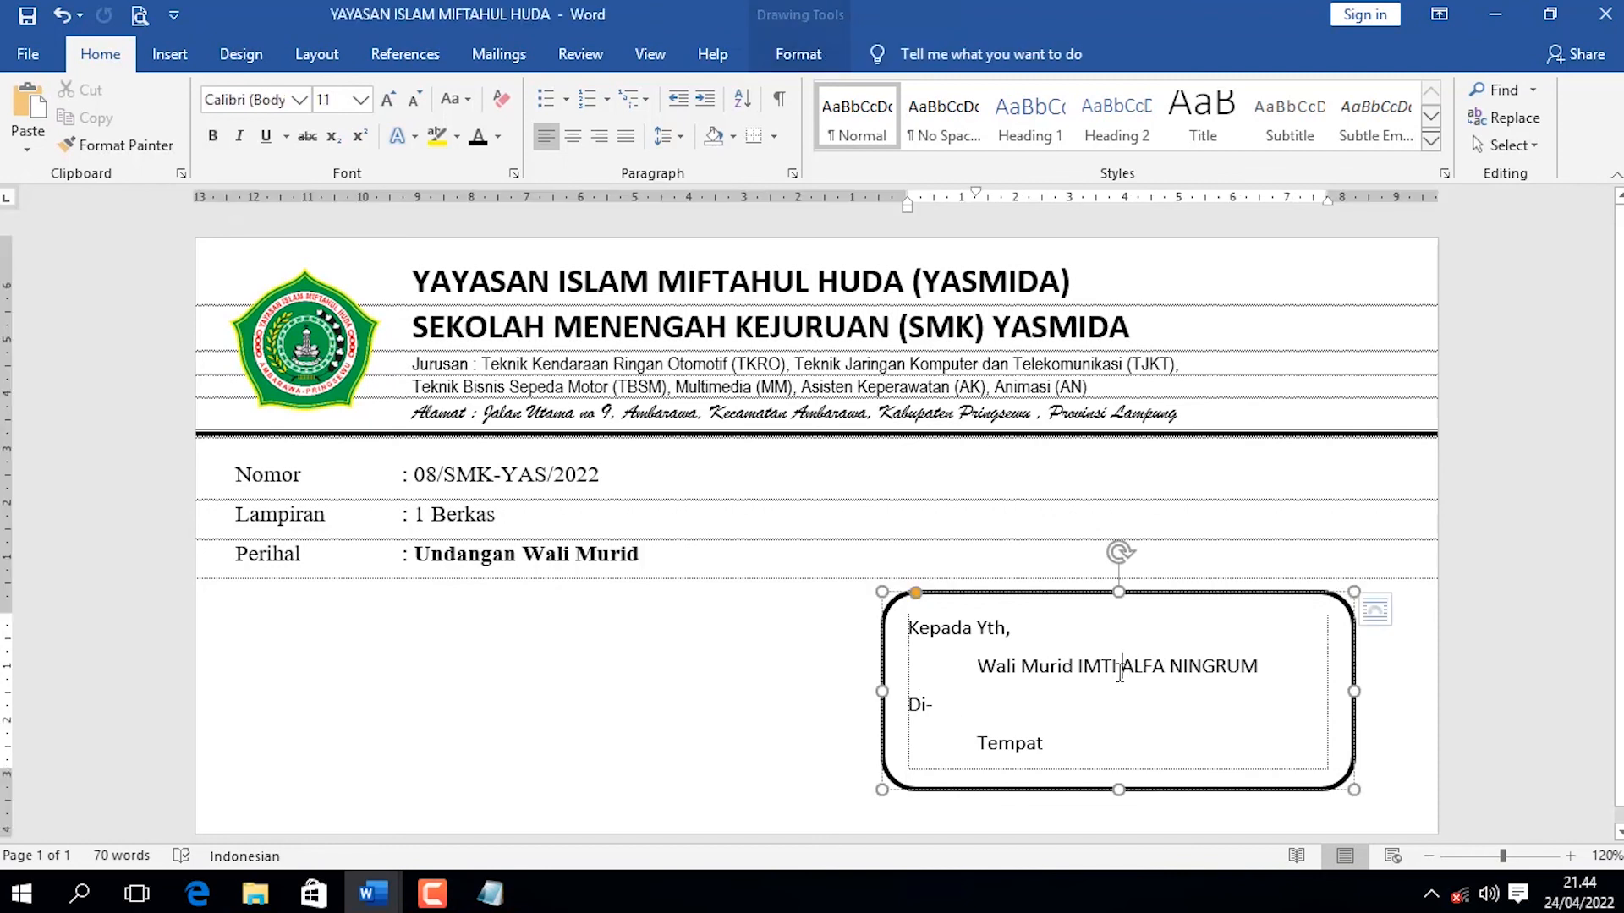